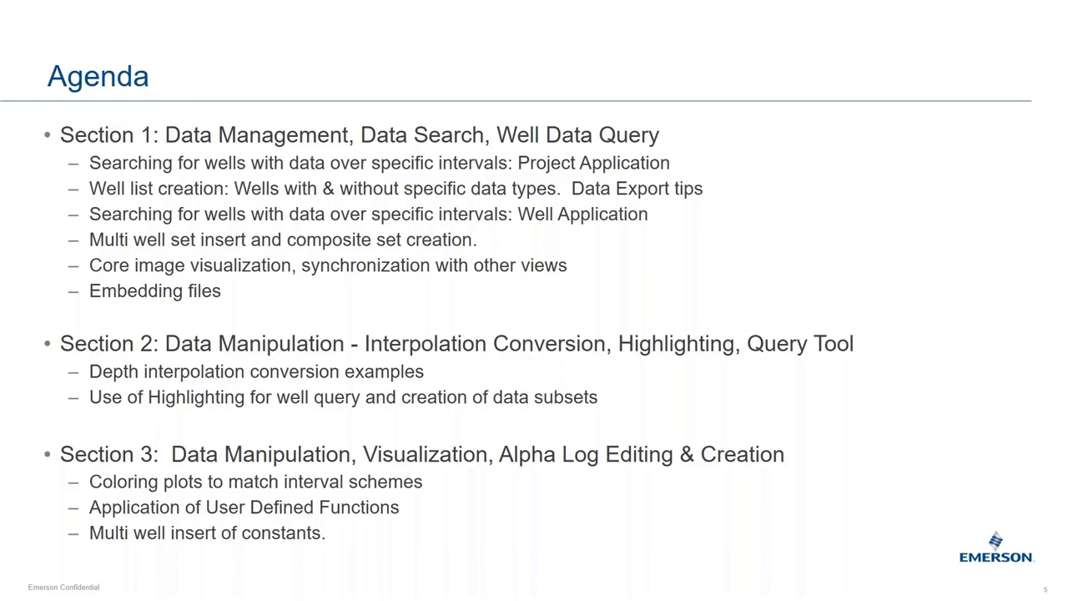
Step: Switch to Geolog and open the Project application for project TS2020
key("super")
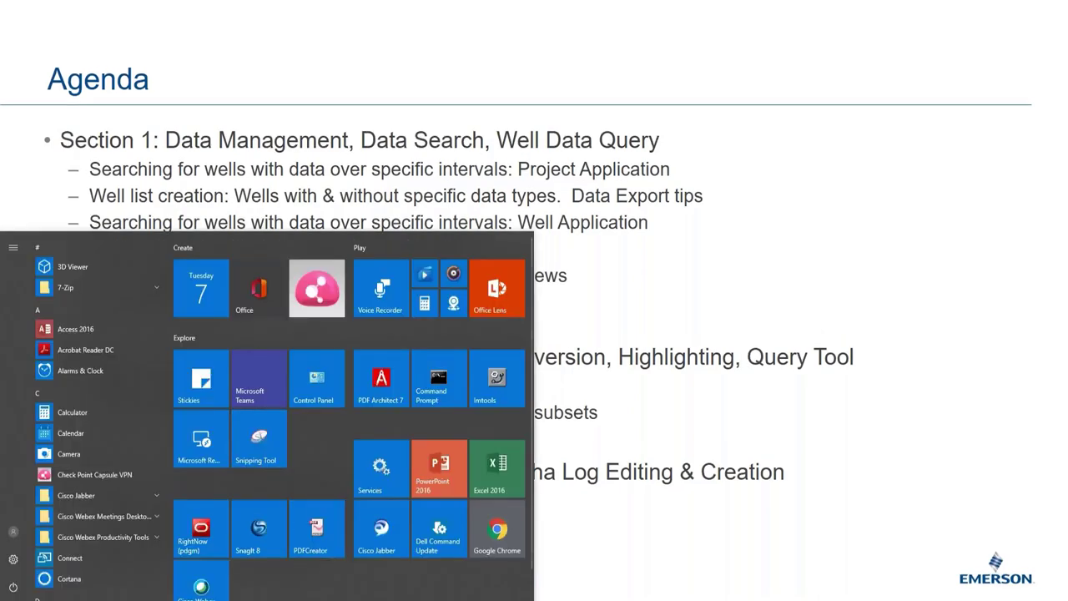
key("alt+Tab")
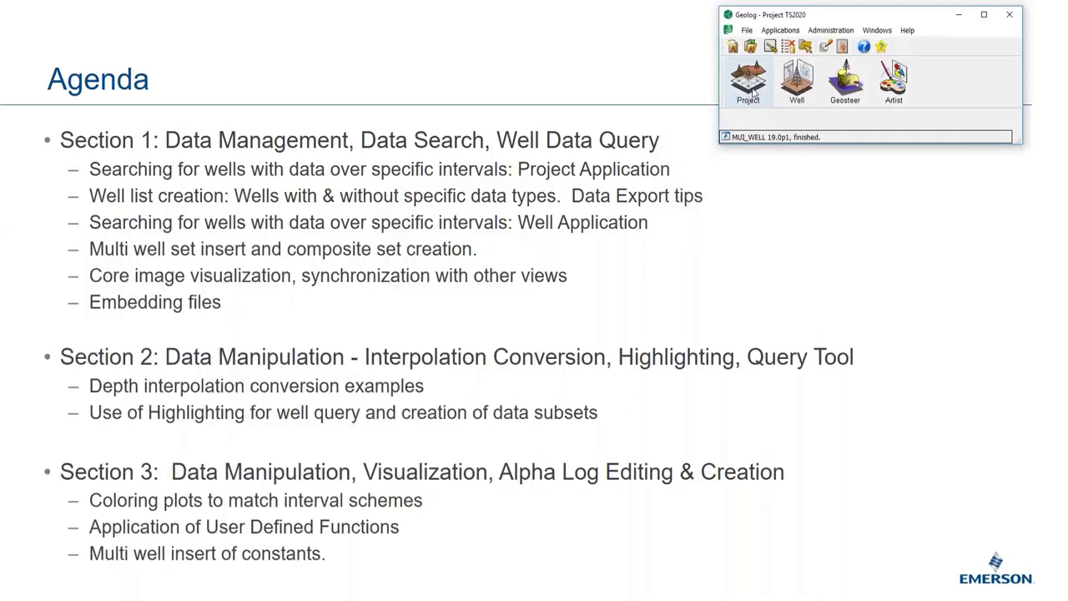
left_click(754, 94)
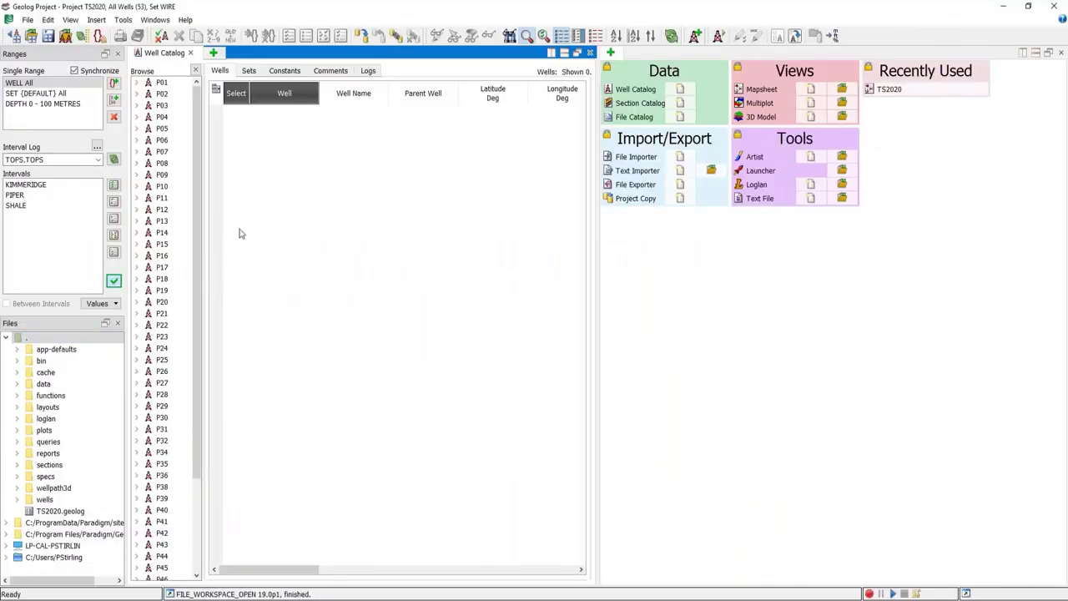
Step: Adjust the pane widths around the well browser and list every project well in the Well Catalog
left_click_drag(207, 227, 236, 225)
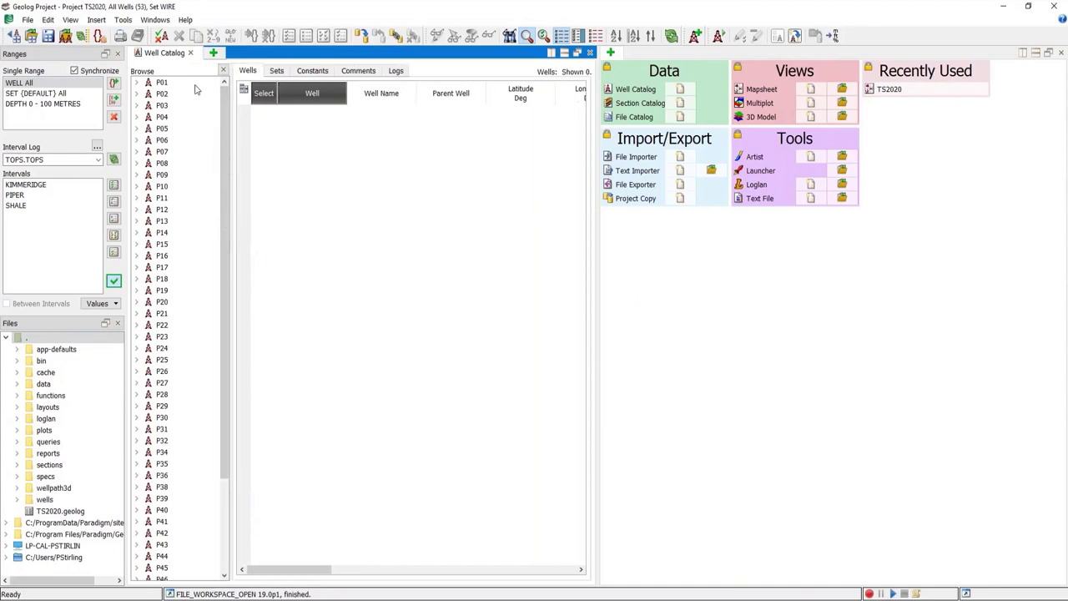
left_click_drag(595, 255, 567, 265)
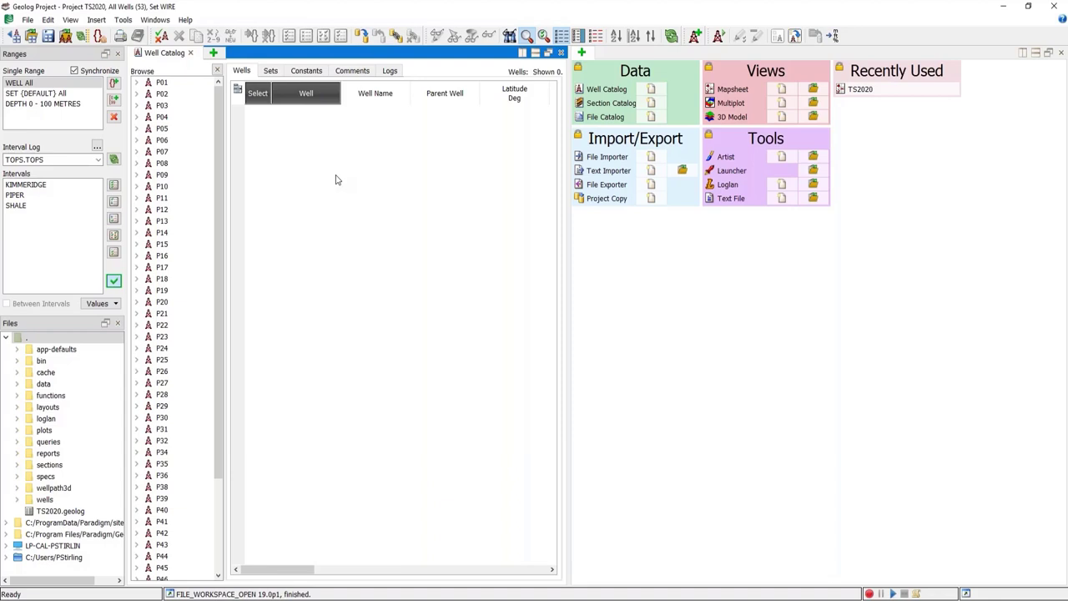
left_click(162, 82)
key("ctrl+a")
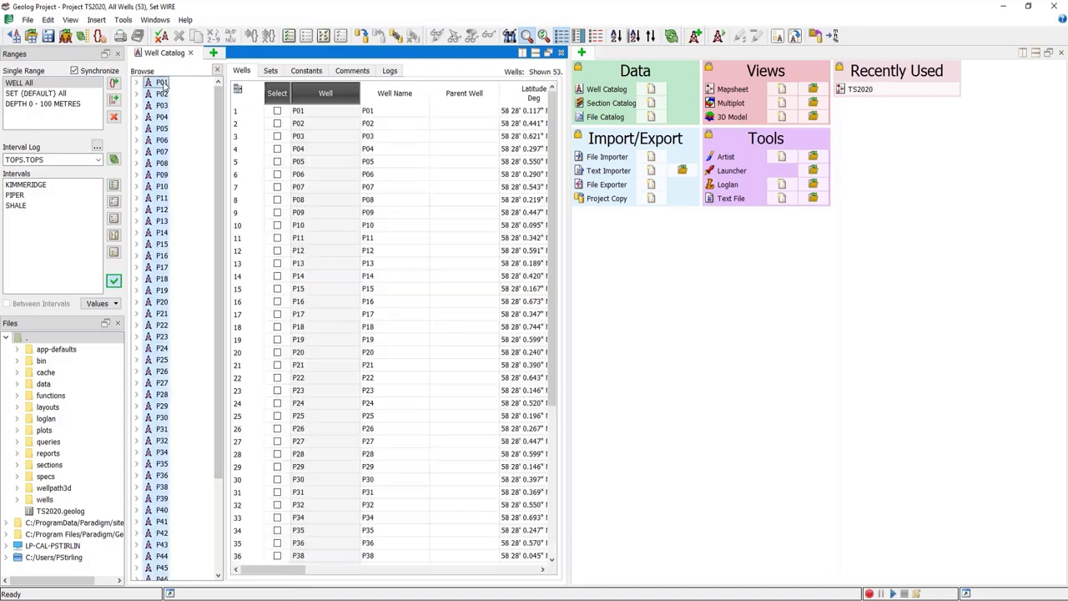
Step: Search the Well Catalog for wells that have the log PHIT_CR in set CORE
left_click(509, 36)
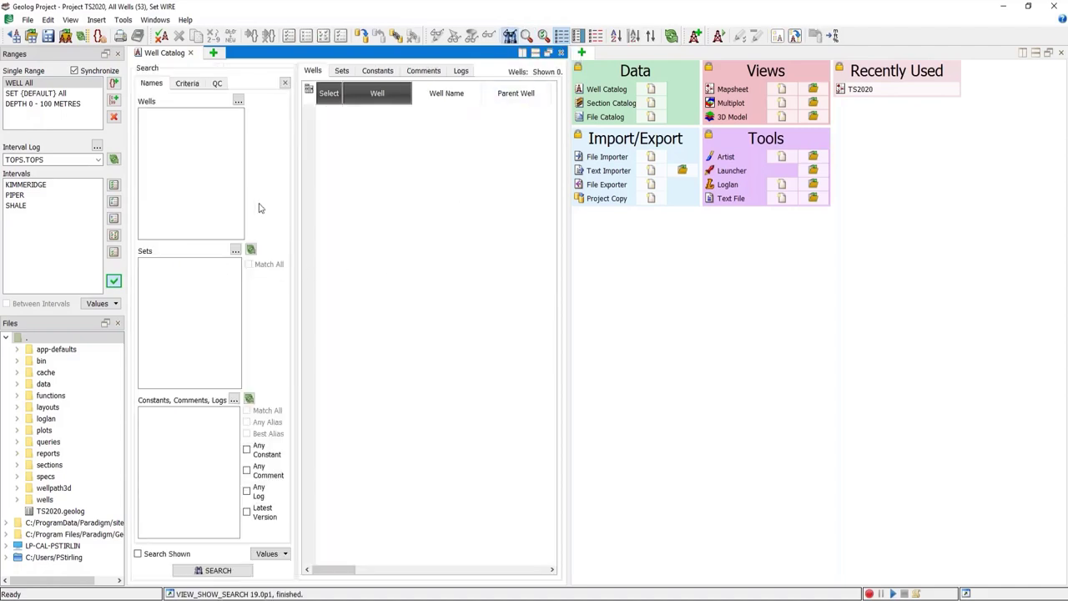
left_click(198, 288)
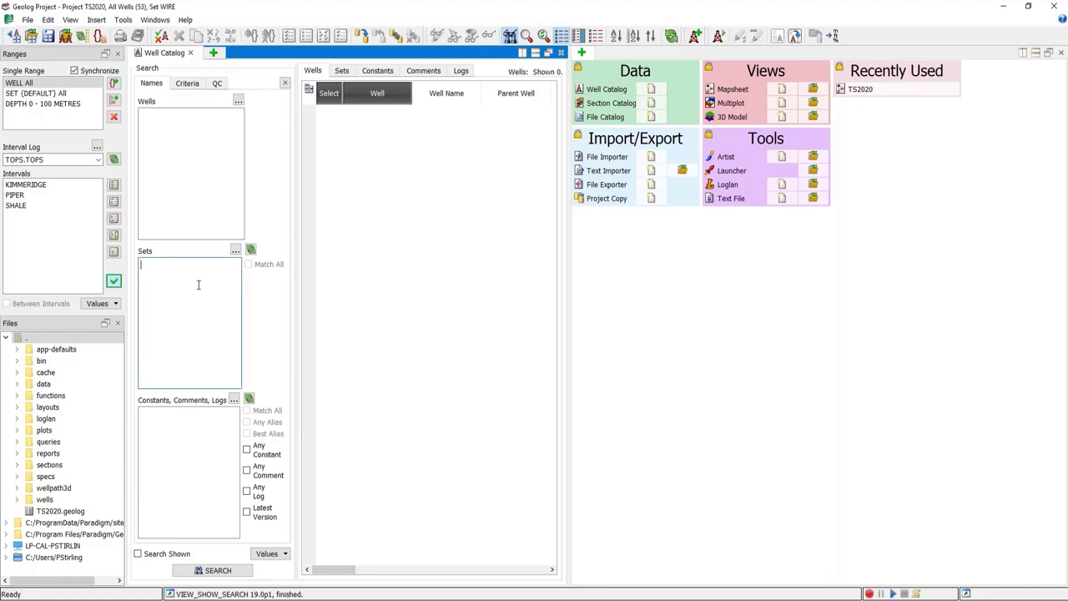
type("CORE")
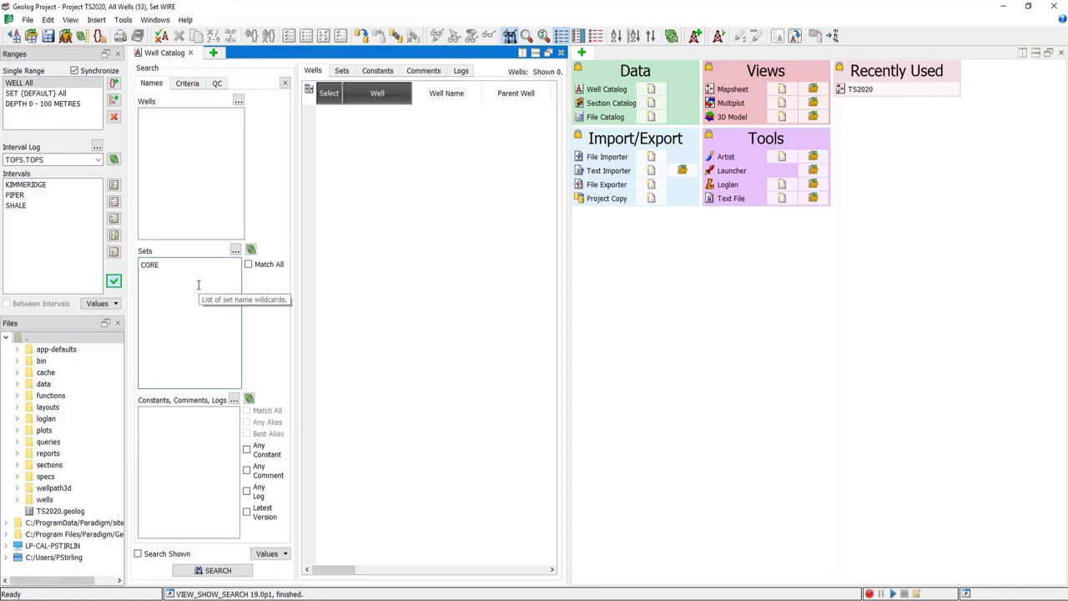
left_click(166, 424)
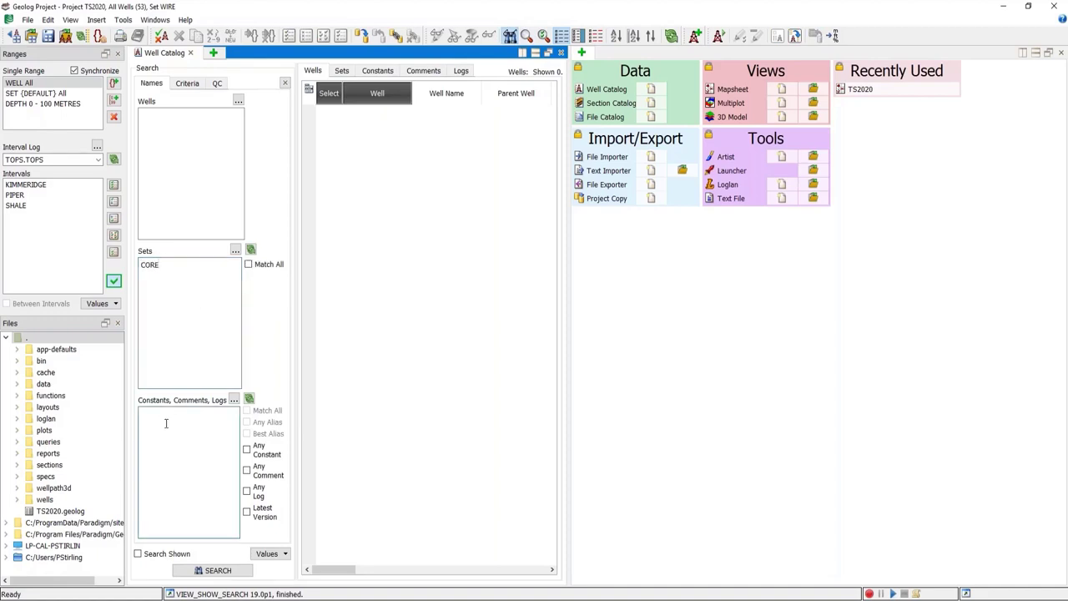
type("PHIT_CR")
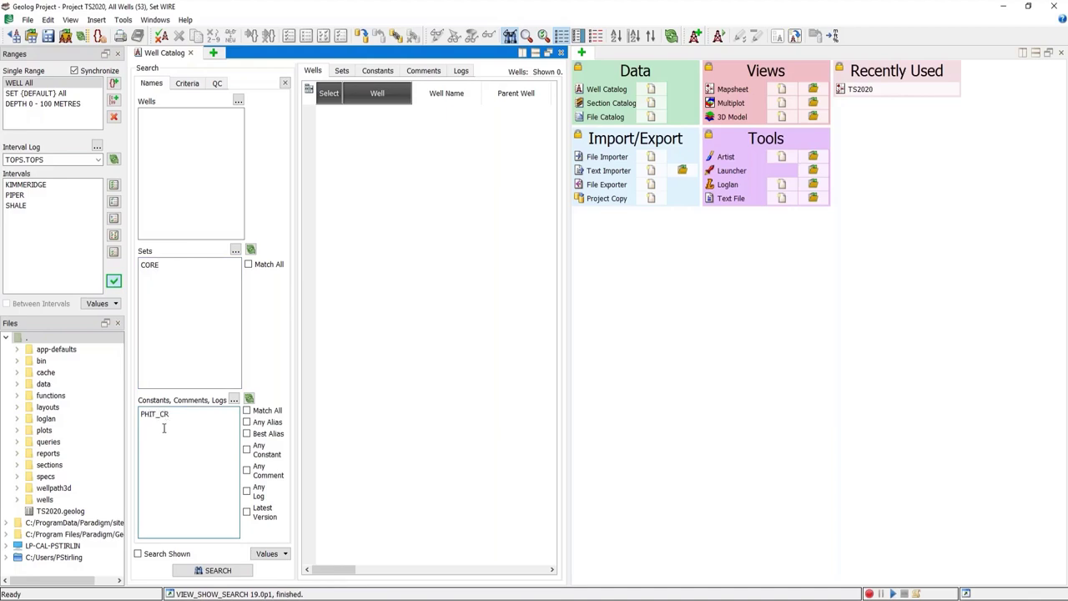
left_click(200, 569)
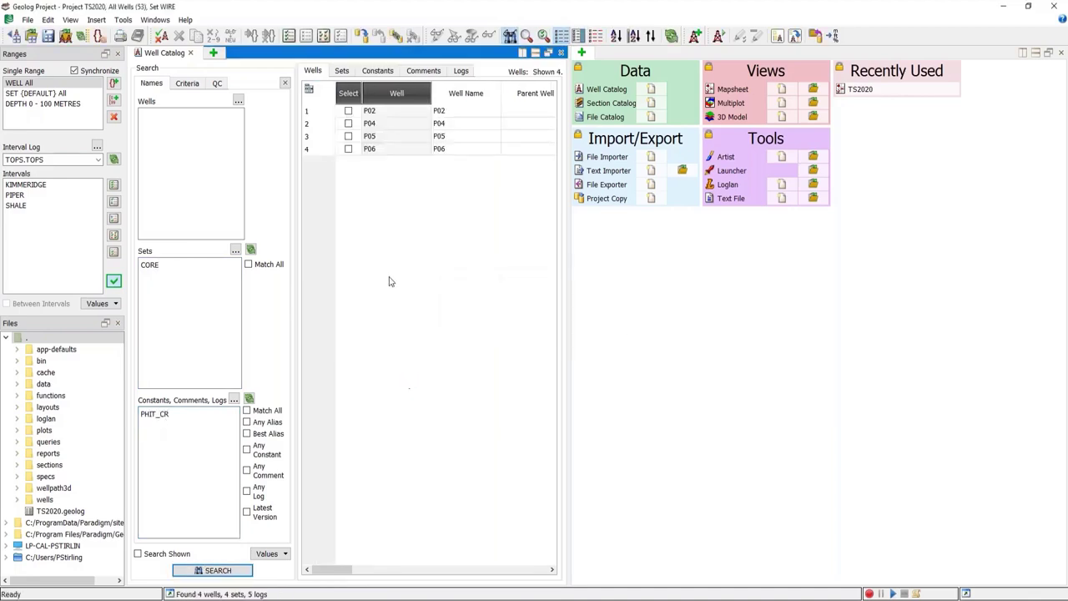
Step: Widen the Well Catalog pane and open the TS2020.map mapsheet beside it
left_click_drag(567, 236, 639, 241)
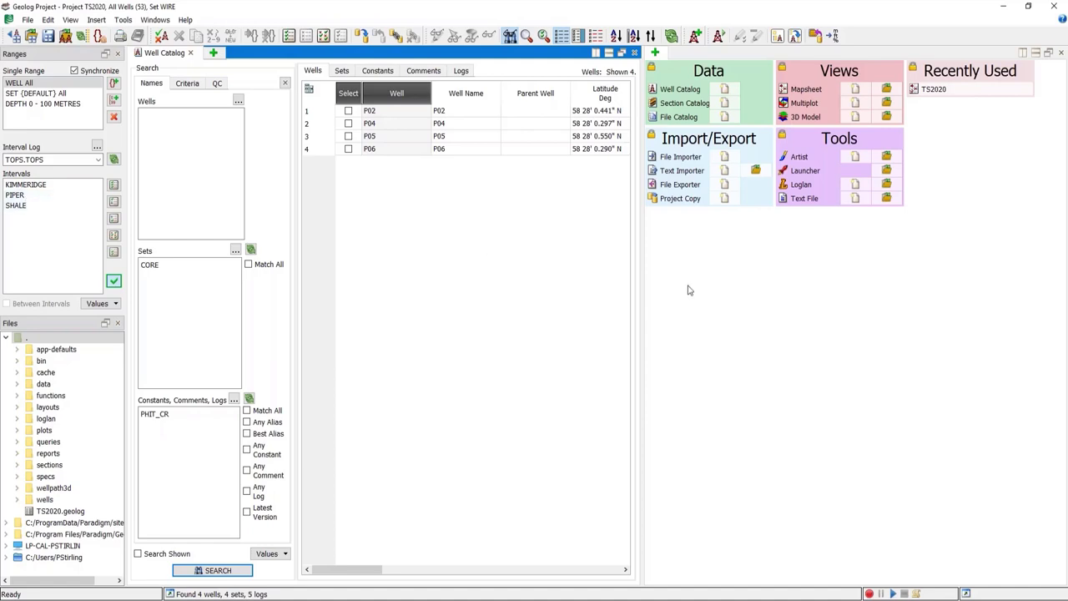
left_click(886, 89)
left_click(435, 144)
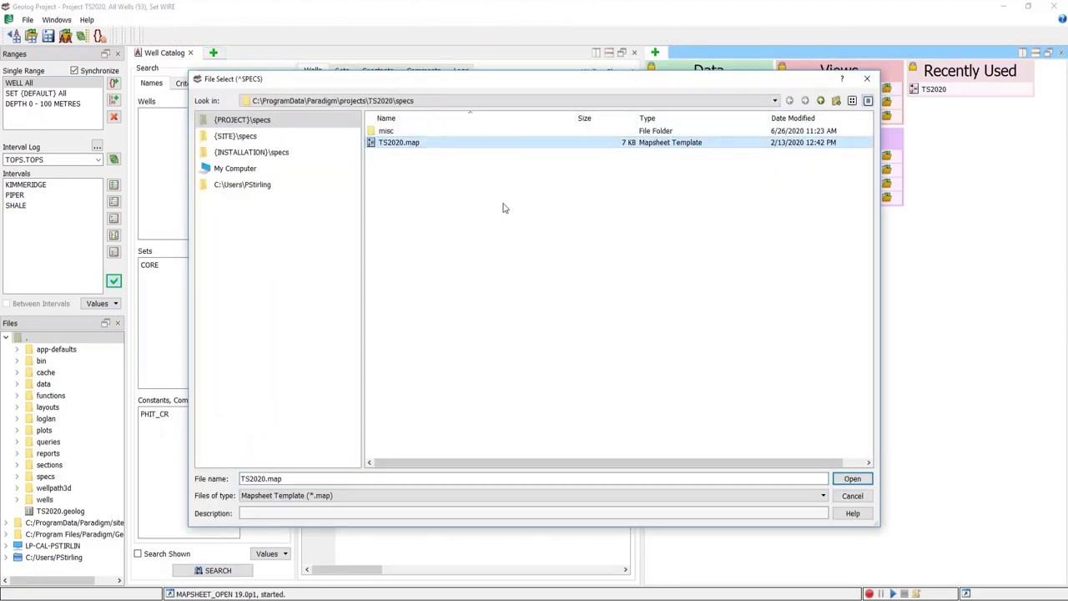
left_click(853, 479)
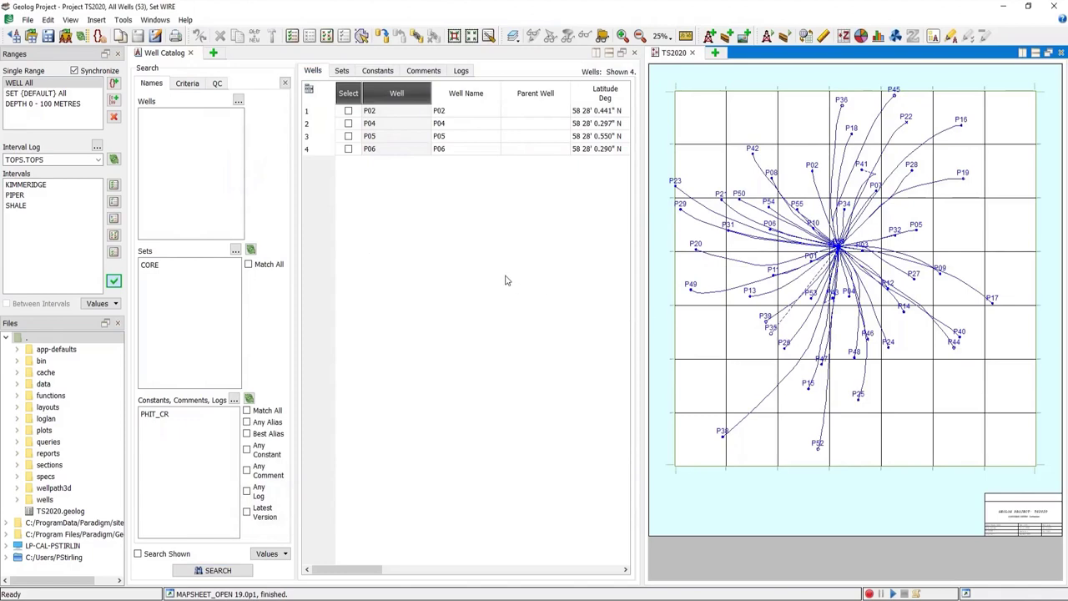
Step: Select wells P02, P04, P05 and P06 in the Well Catalog and highlight them
left_click_drag(348, 110, 350, 162)
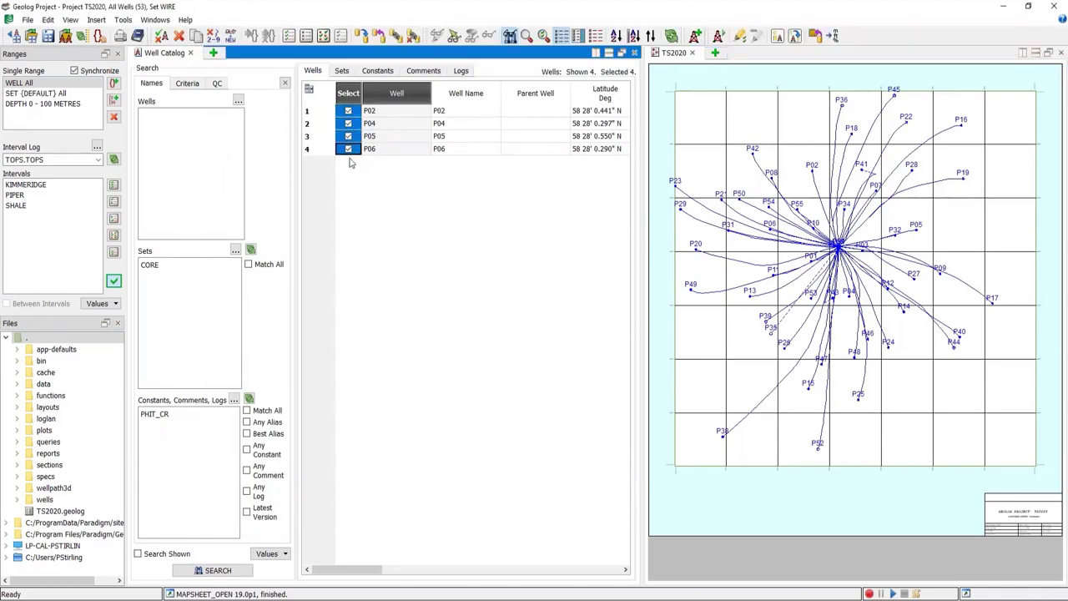
left_click(739, 36)
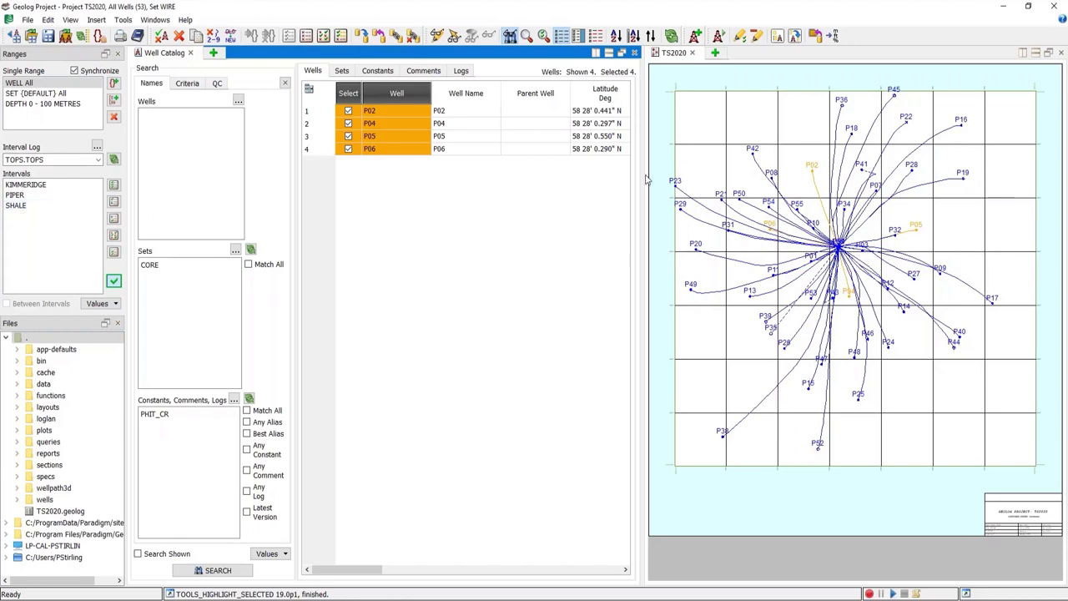
Step: Post the maximum PHIT_CR value at the wells on the TS2020 map with Z Post
left_click(800, 111)
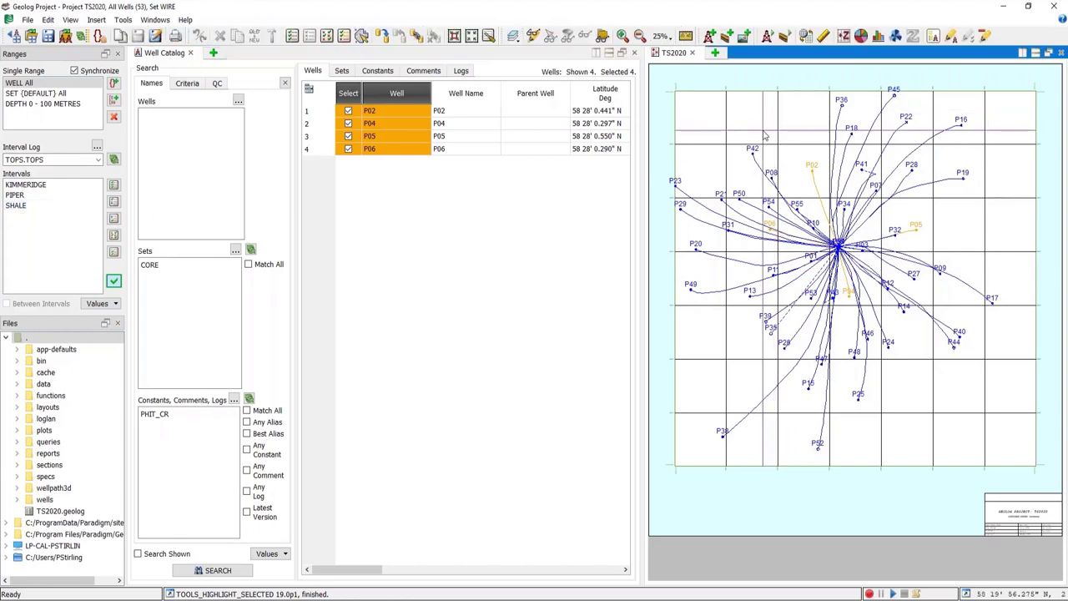
left_click(844, 37)
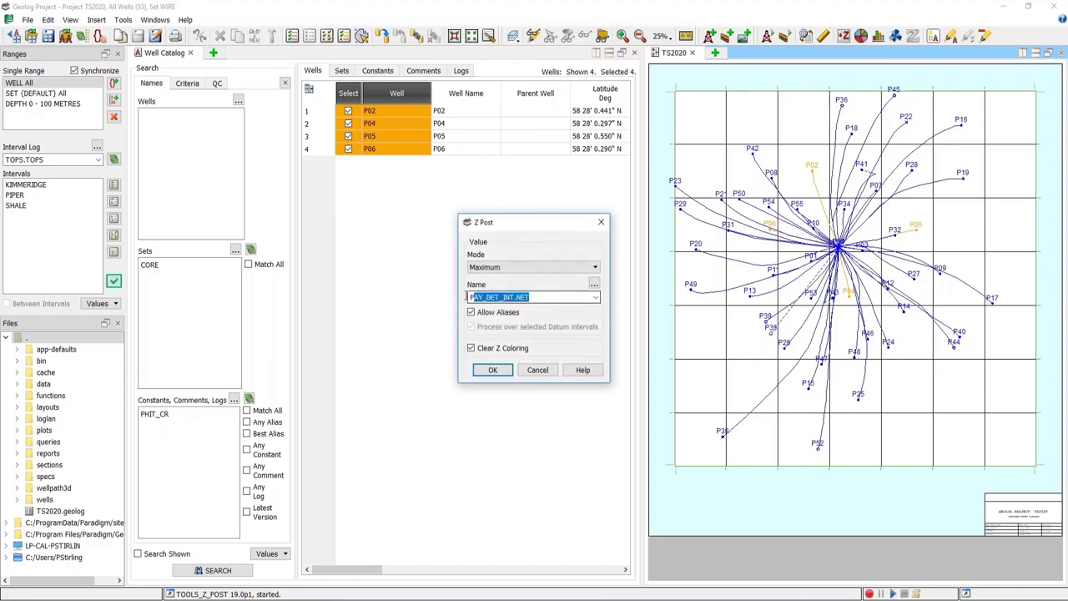
type("CR")
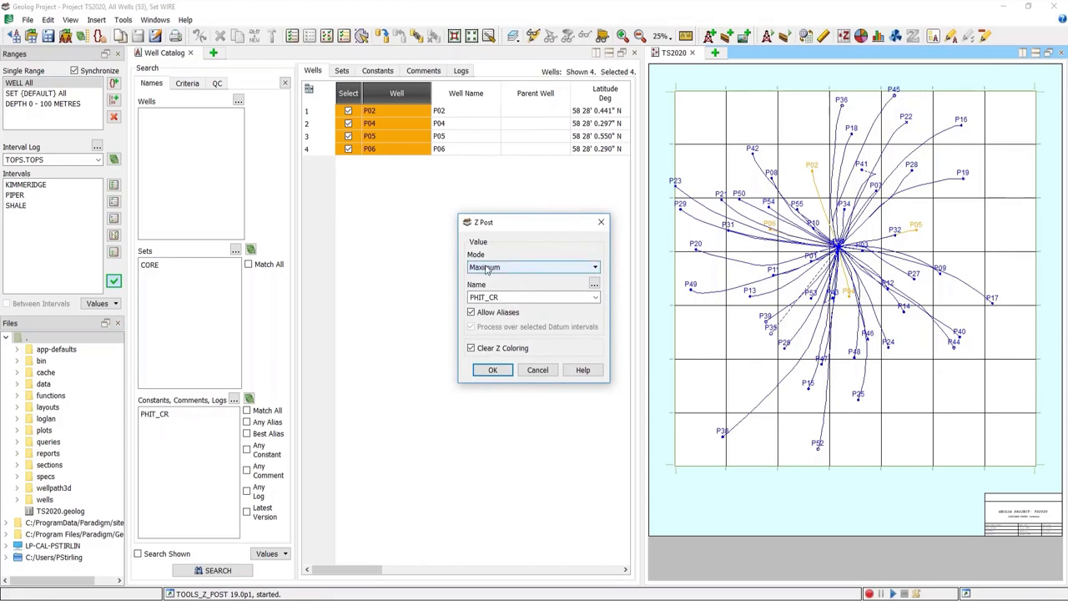
left_click(503, 267)
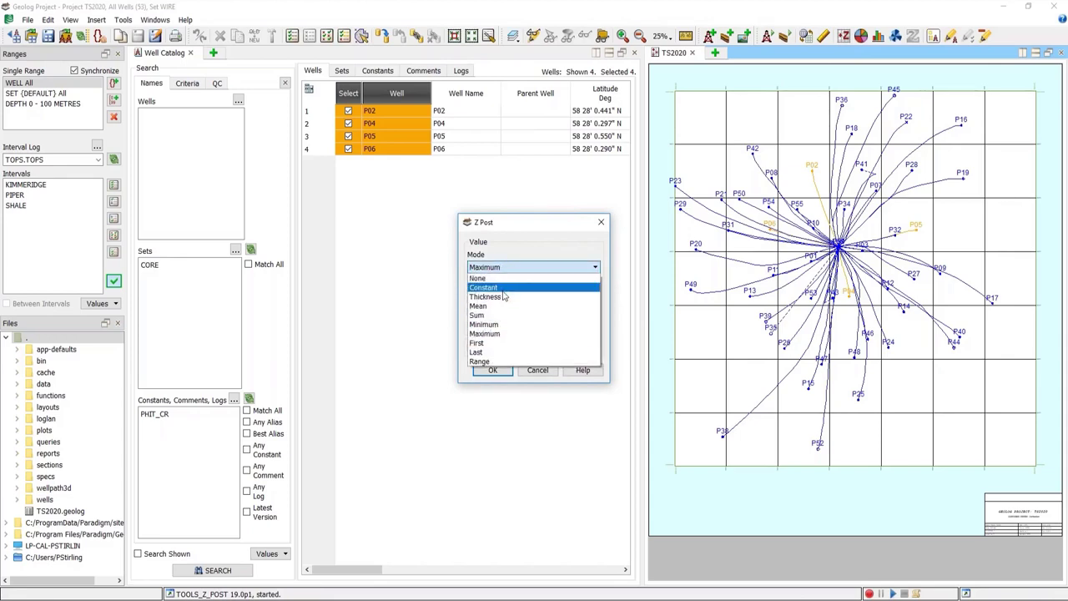
left_click(541, 241)
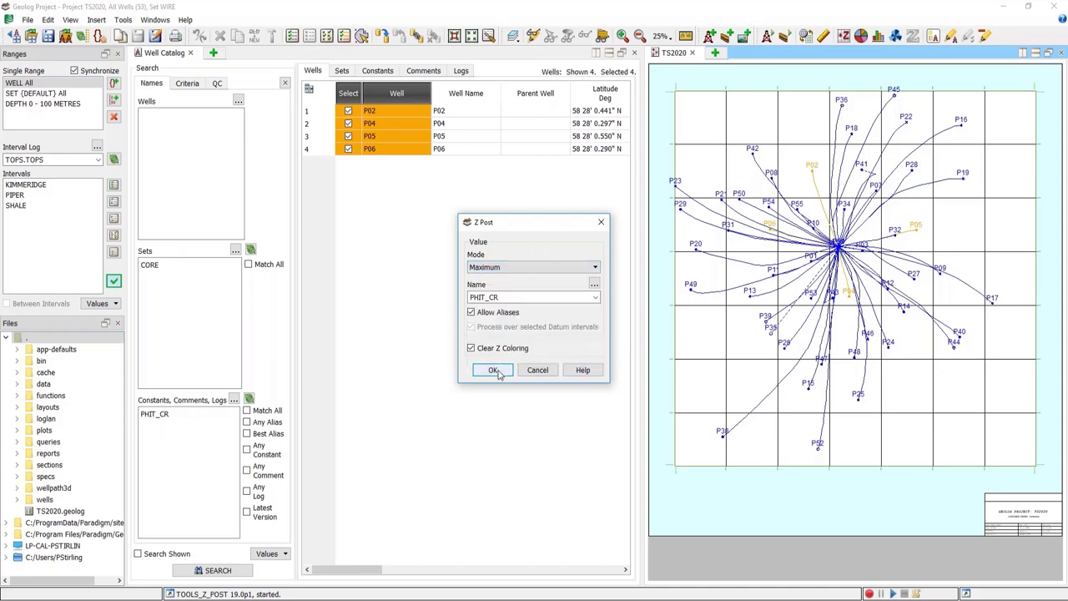
left_click(495, 371)
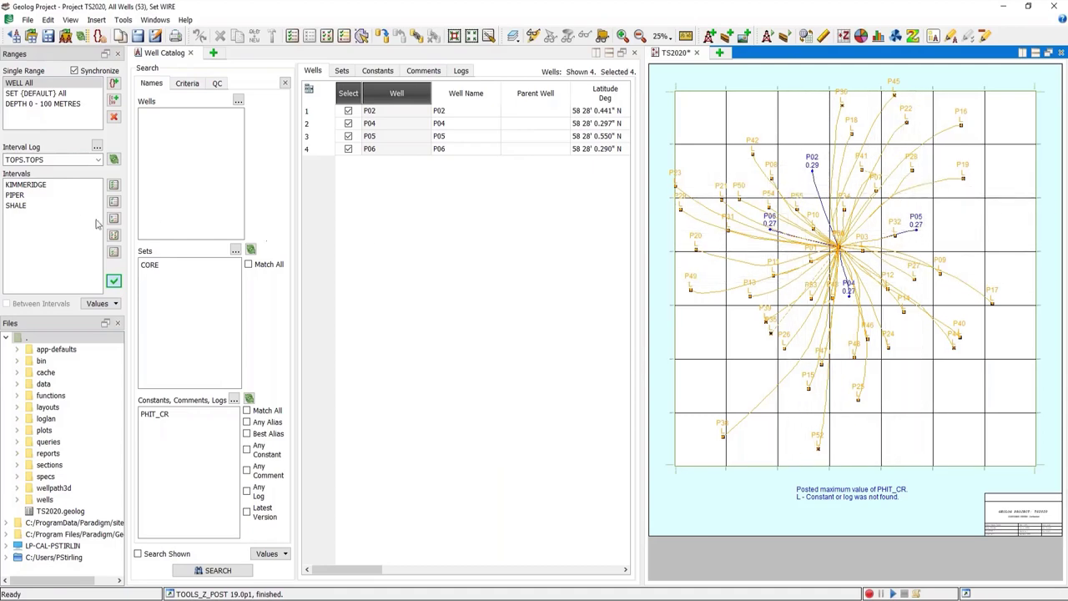
Step: Limit the range to the SHALE interval and repost the maximum PHIT_CR values on the map
left_click(26, 206)
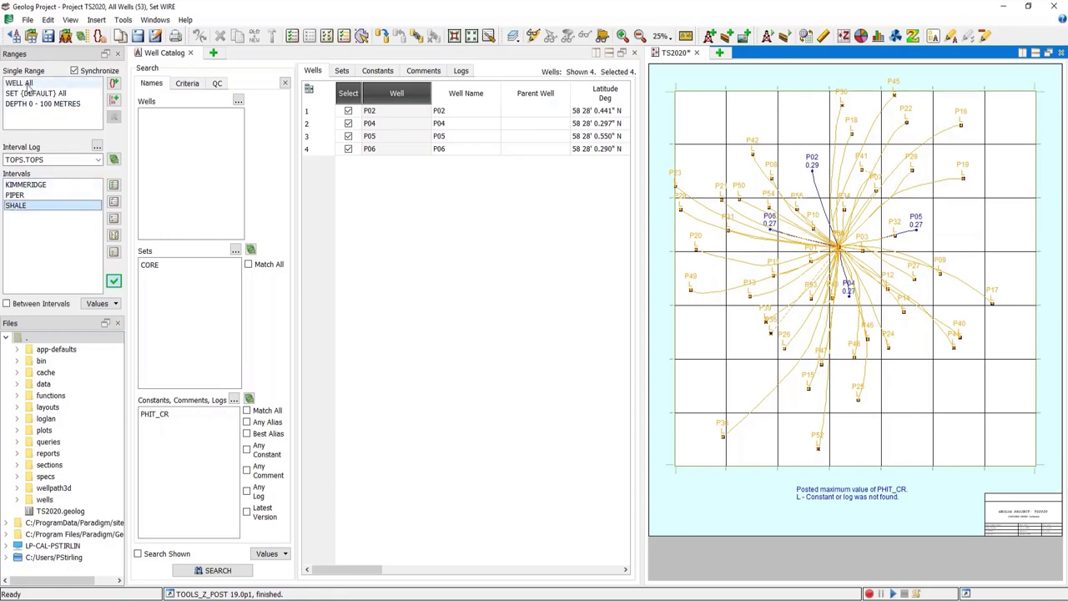
left_click(844, 36)
left_click(503, 372)
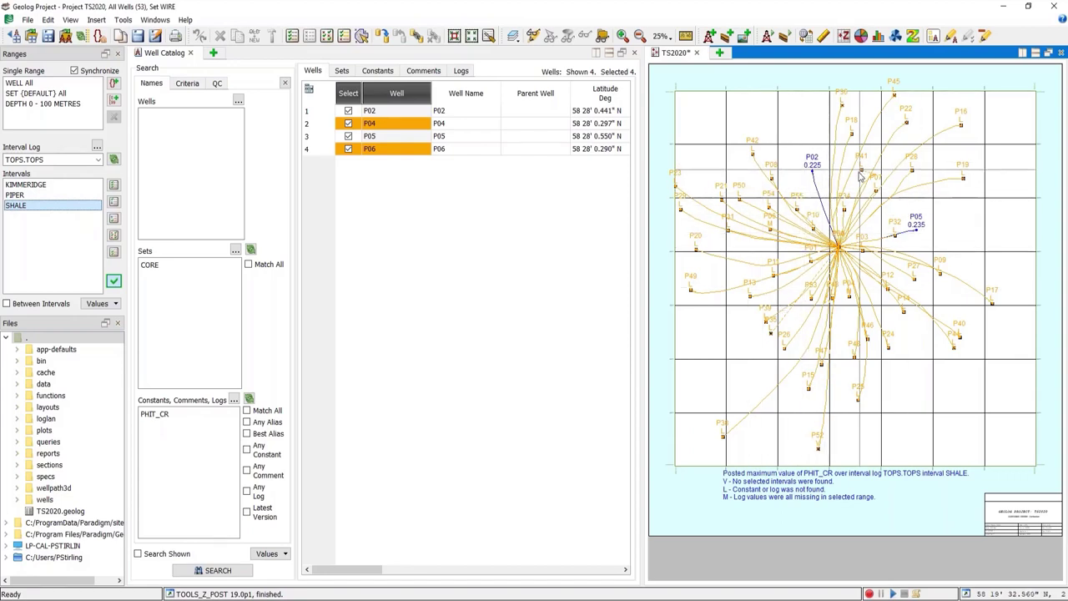
Step: Open the selected wells in the Well application, review the TS2020_Core_Data_Search correlation, and close that window
left_click(522, 208)
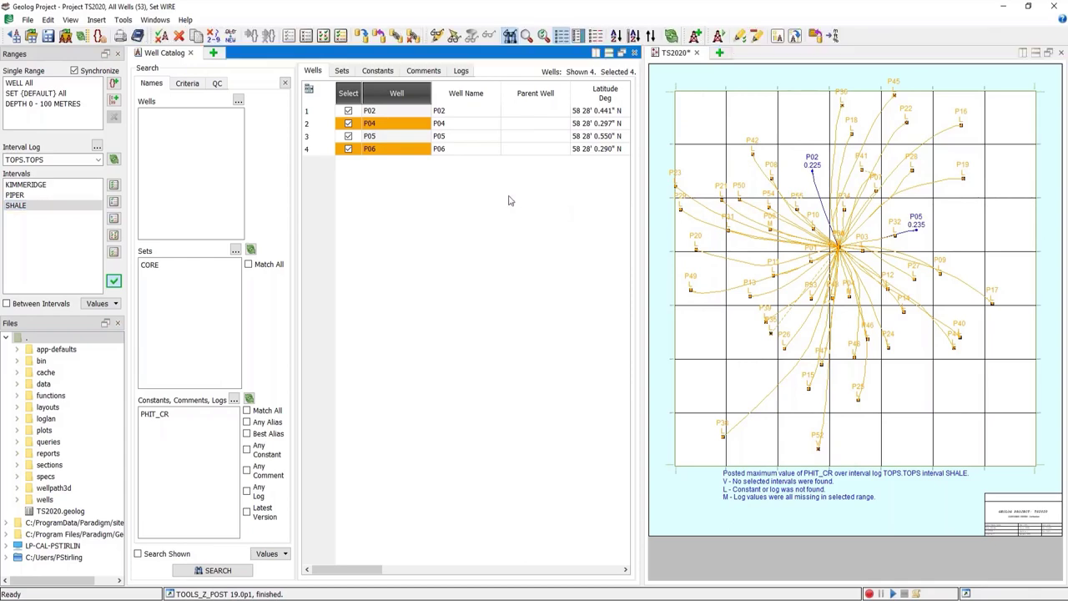
left_click(718, 37)
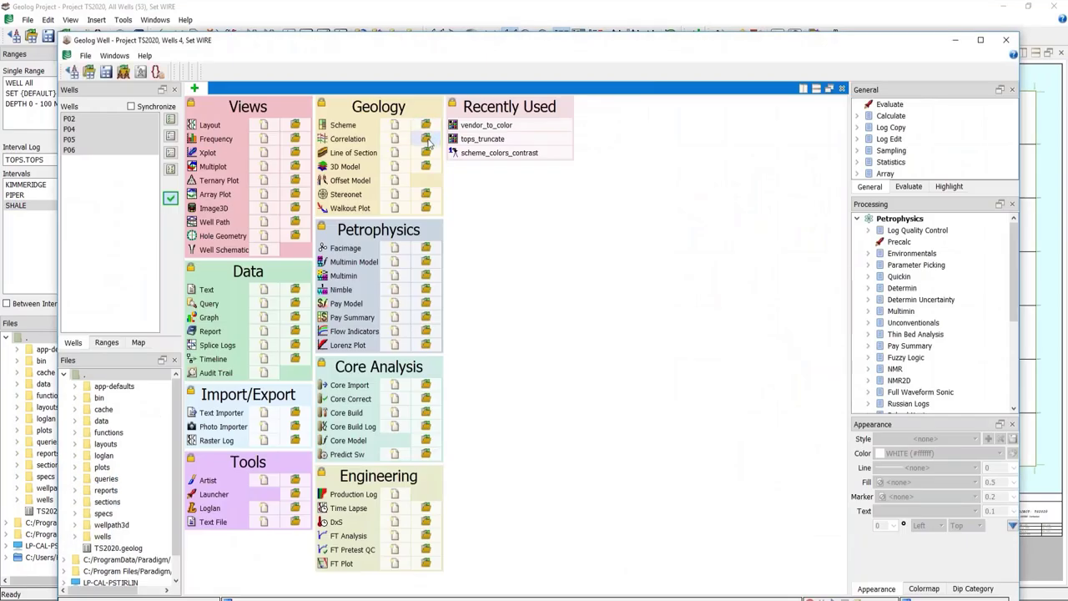
left_click(427, 140)
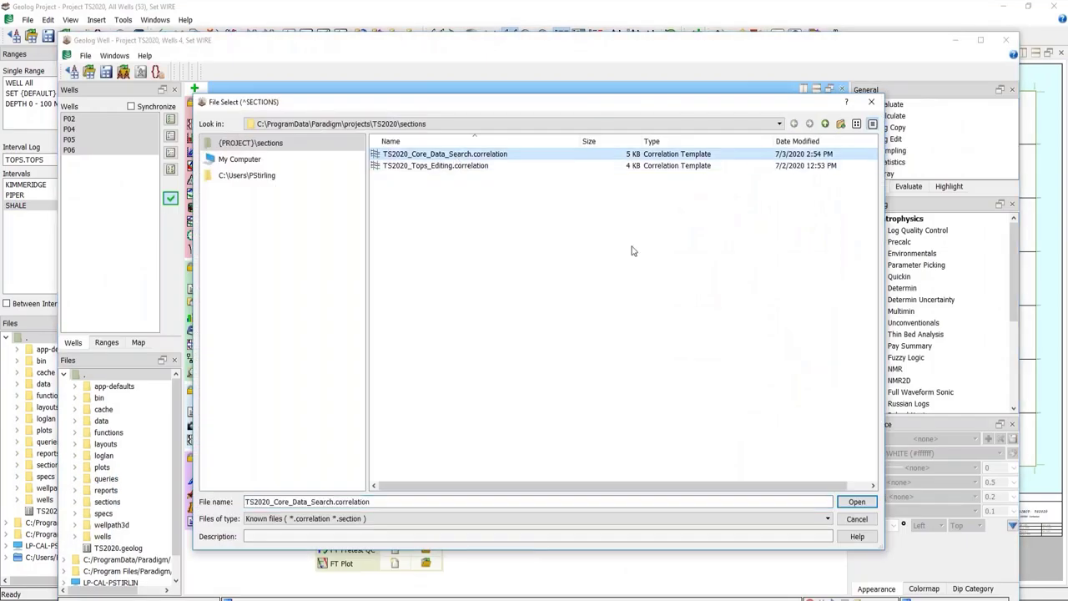
left_click(857, 501)
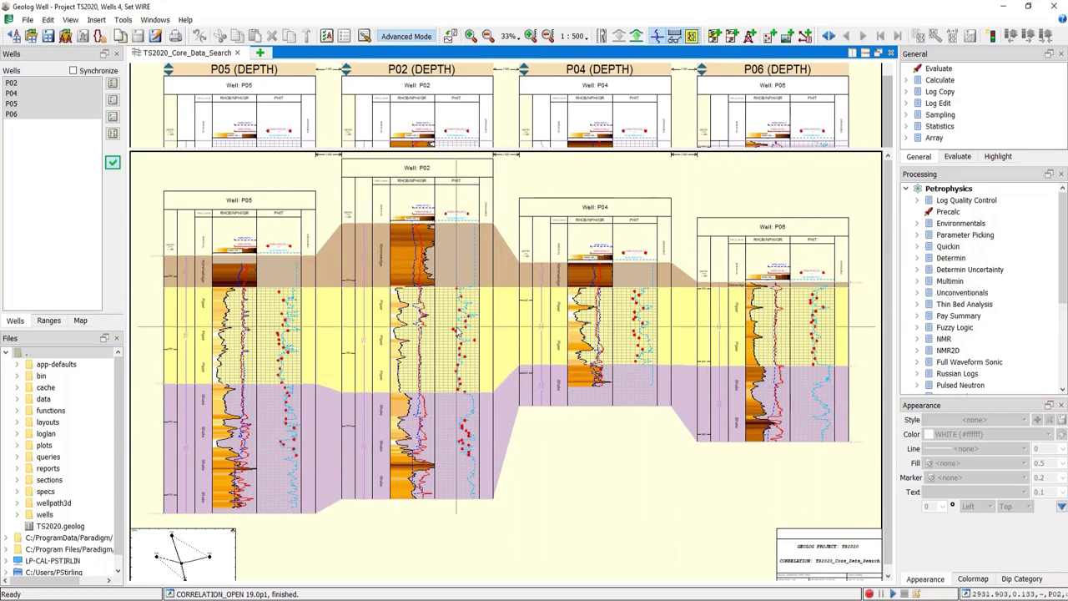
left_click(1055, 8)
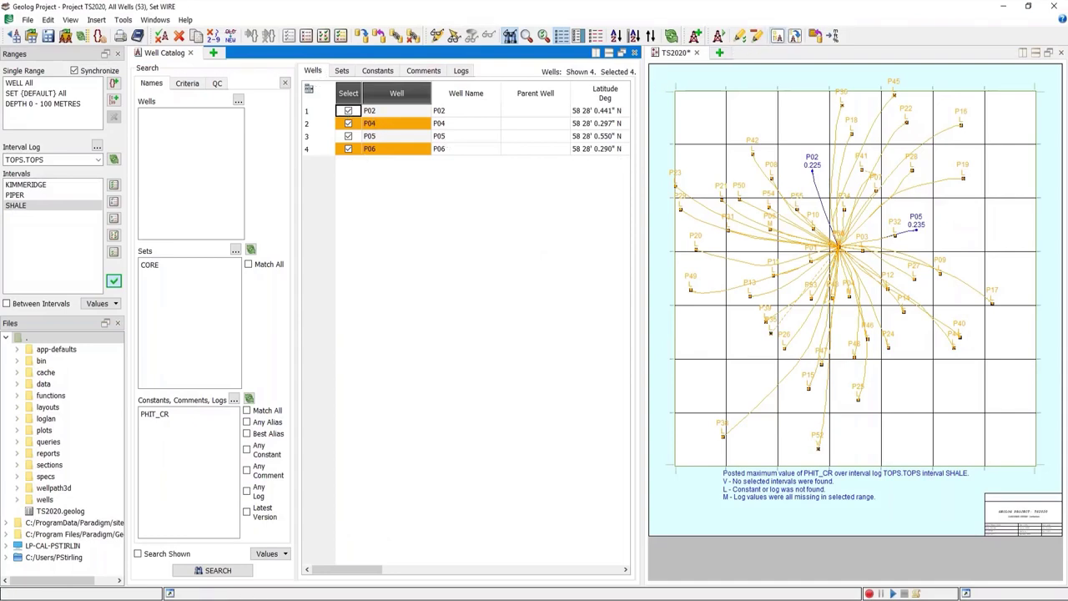
Step: Bring up the Create Well List settings for the selected wells and dismiss them without creating a list
left_click(508, 35)
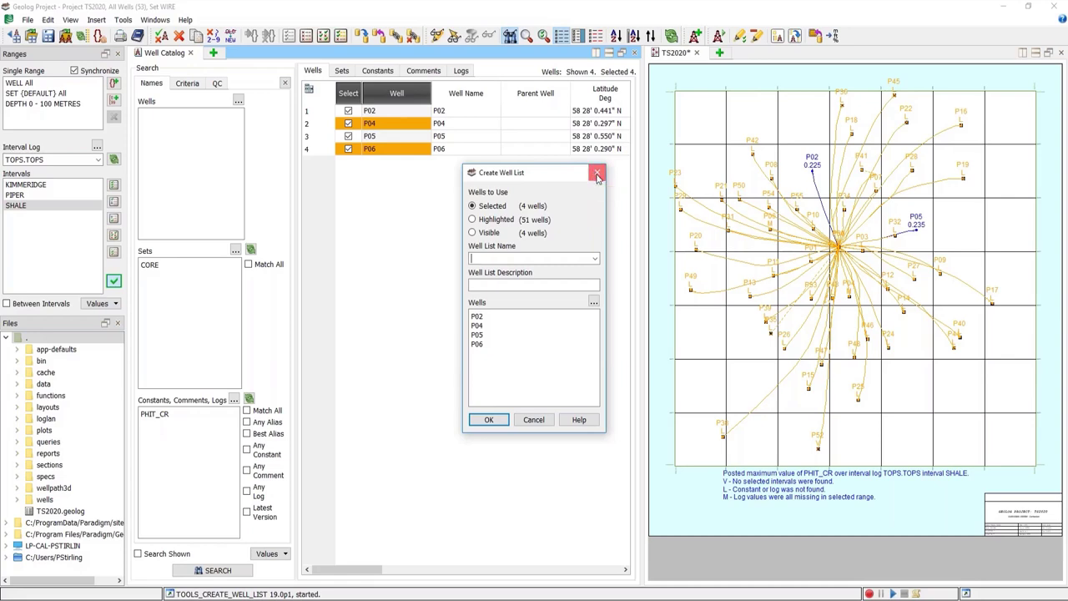
left_click(597, 174)
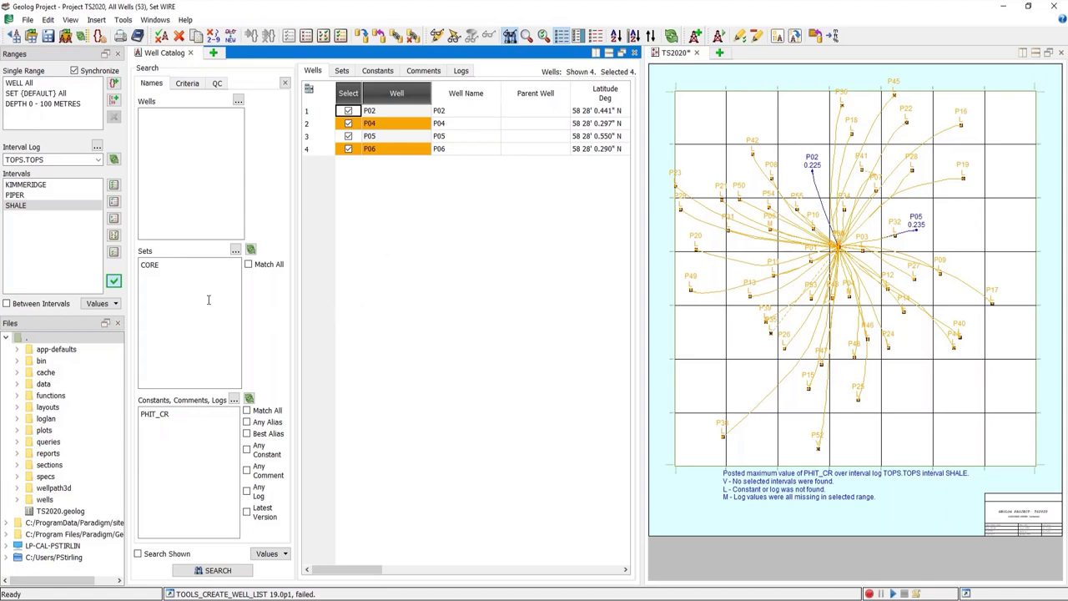
Step: Clear the previous search values and search the project for wells with set WIRE and log PEF
left_click(270, 554)
left_click(276, 509)
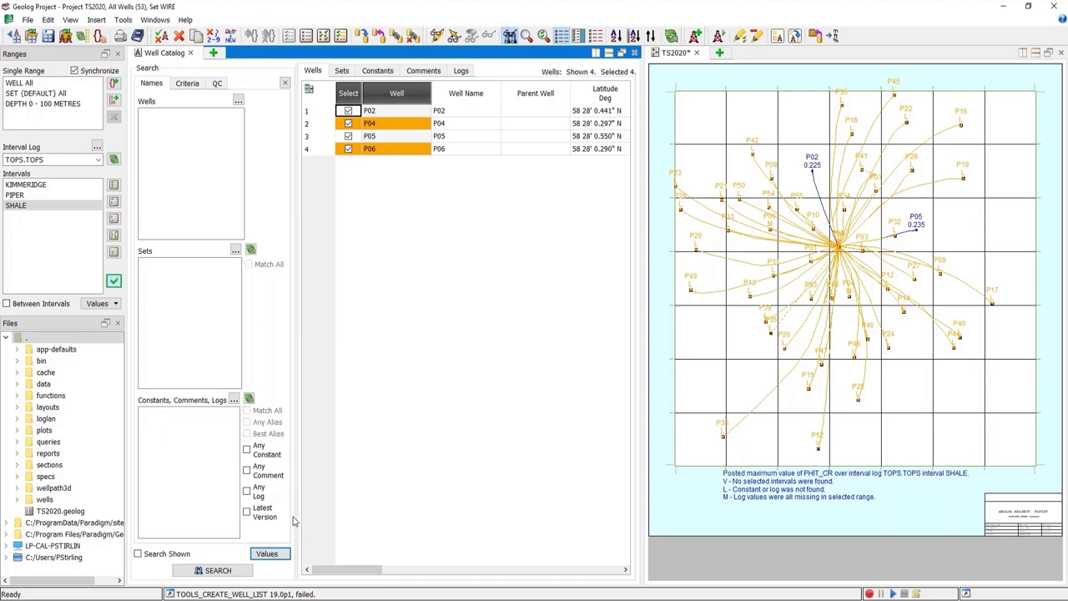
left_click(175, 282)
type("WIRE")
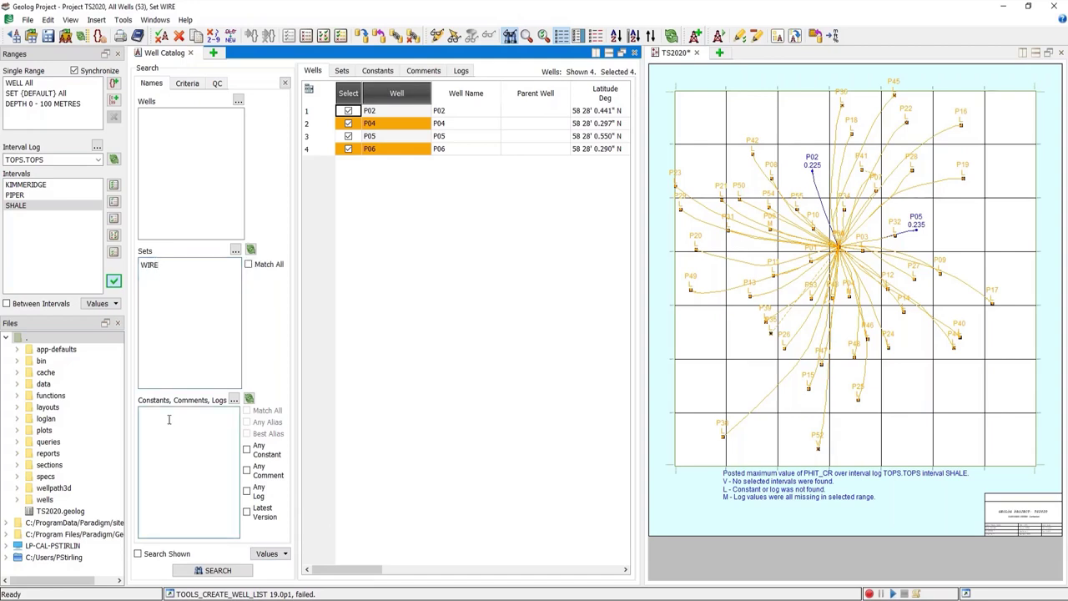
type("PEF")
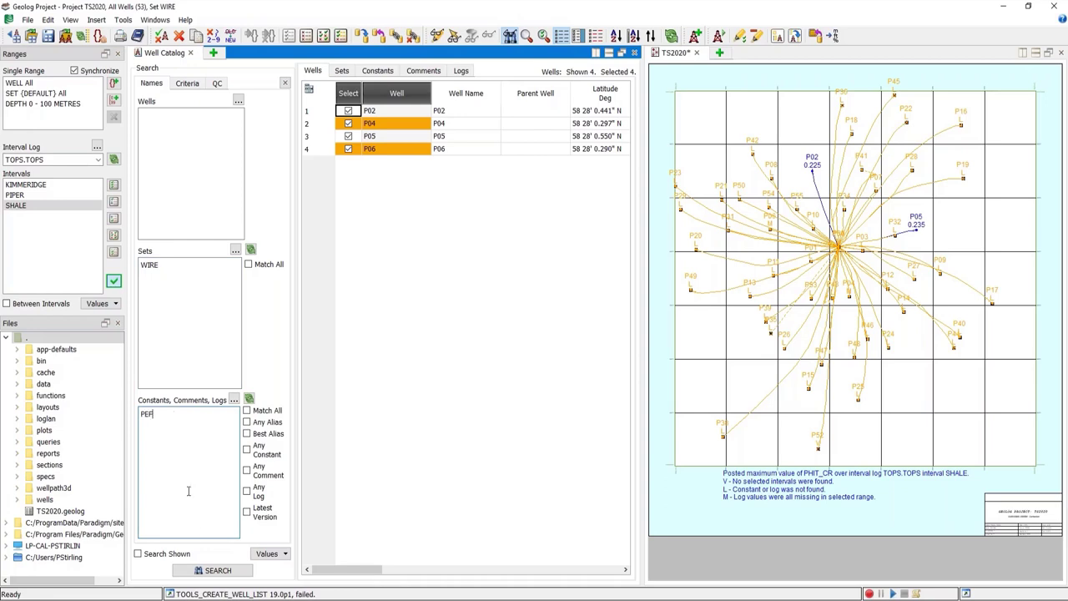
left_click(217, 569)
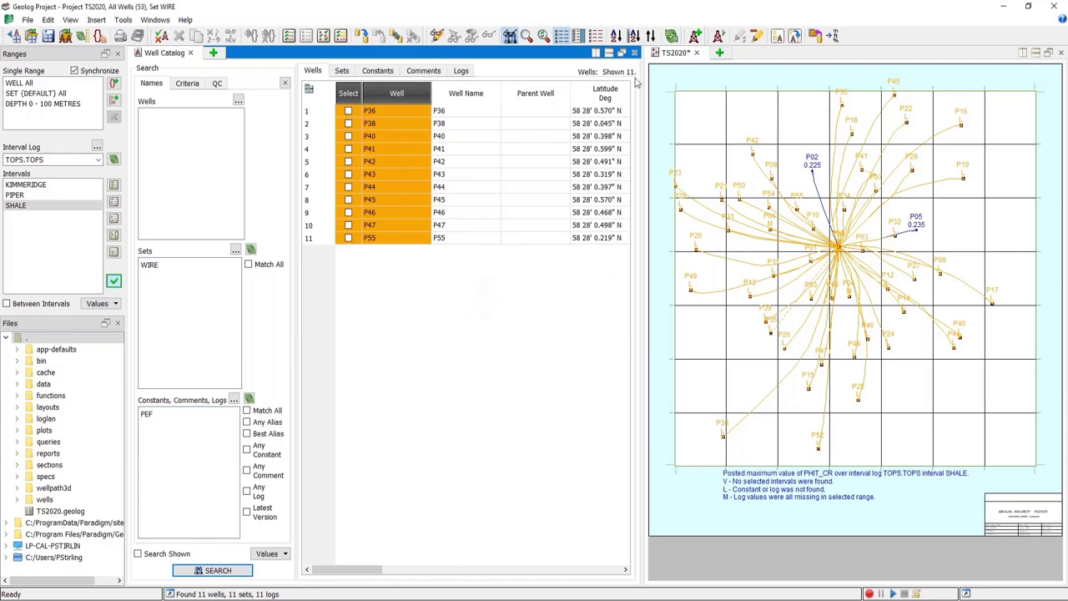
Step: Replace the old highlighting with a highlight of all the wells found, and open the Create Well List settings for them
left_click(757, 38)
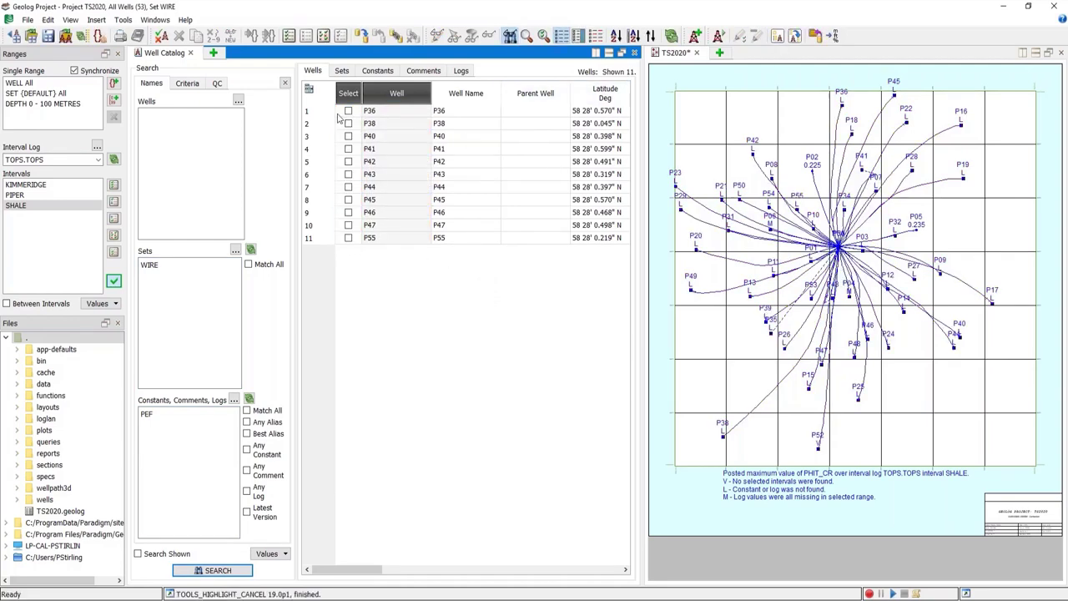
left_click_drag(349, 111, 348, 242)
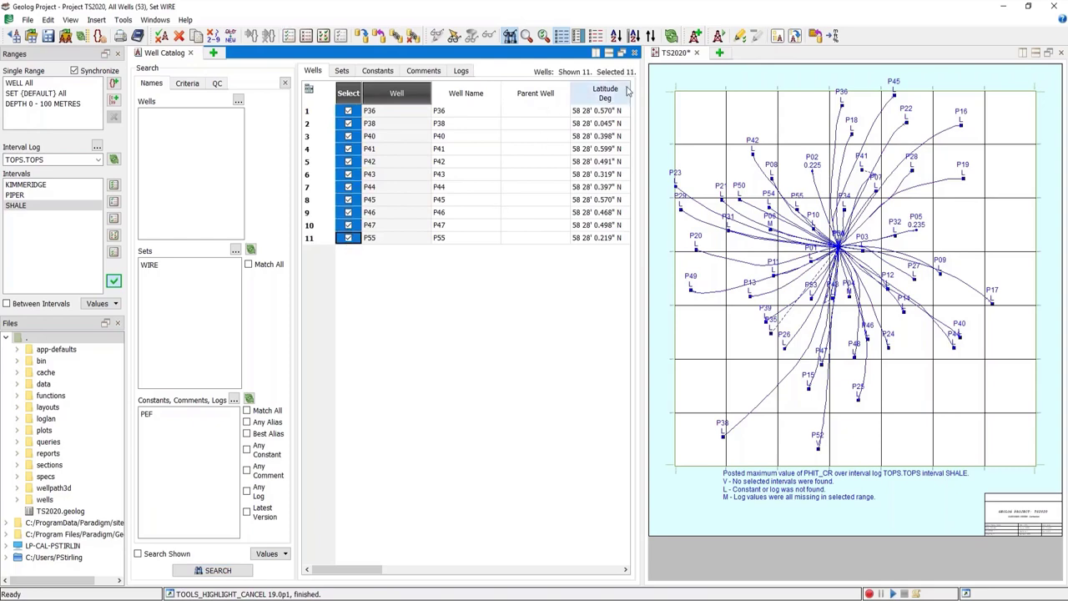
left_click(740, 36)
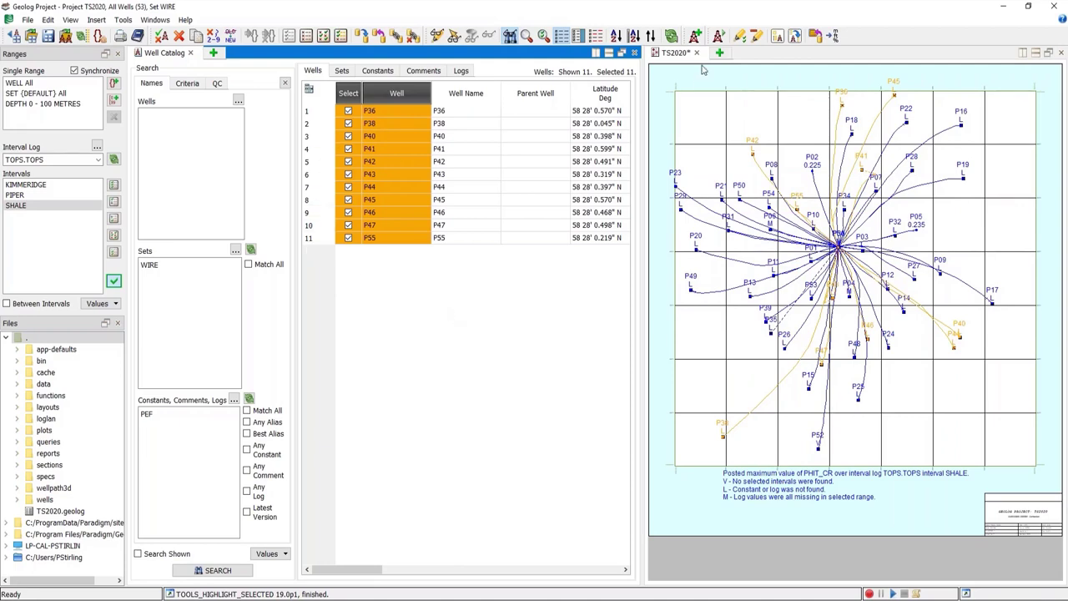
left_click(777, 36)
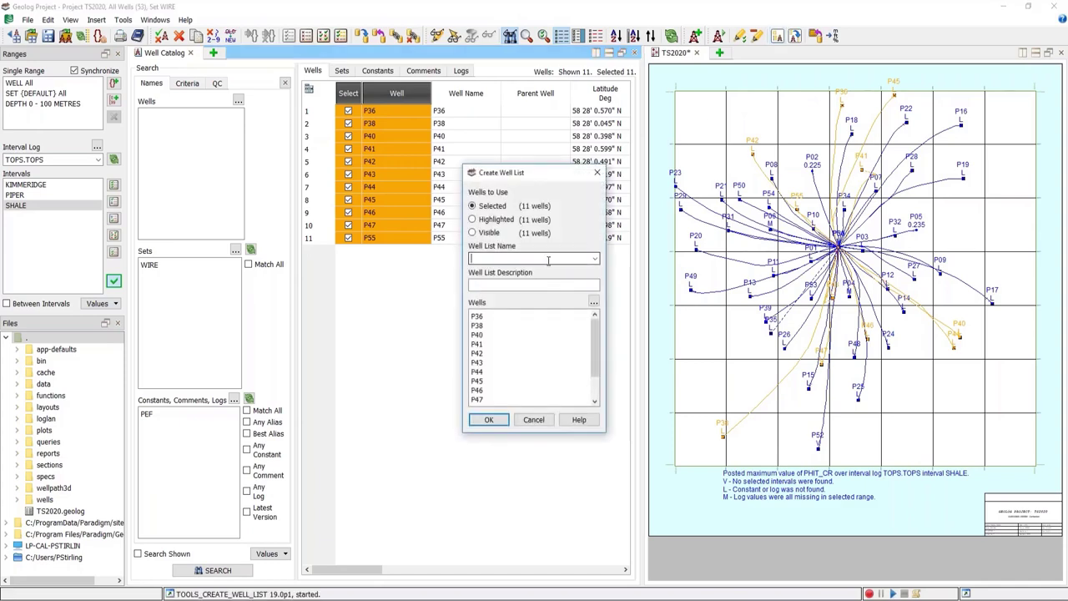
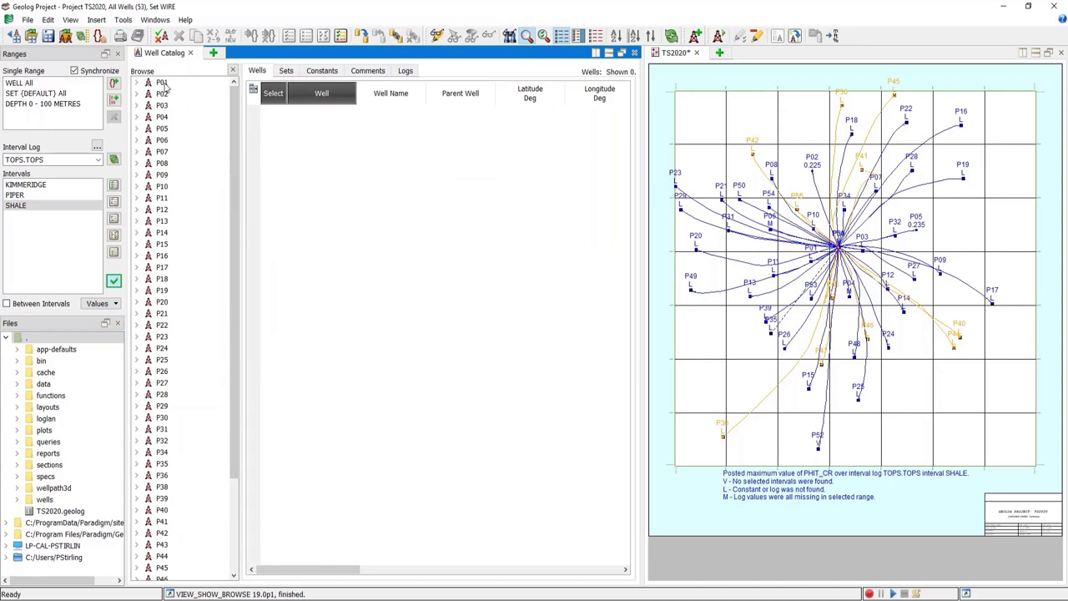
Step: List all the project's wells from the Browse tree and limit the table to the highlighted wells
key("ctrl+a")
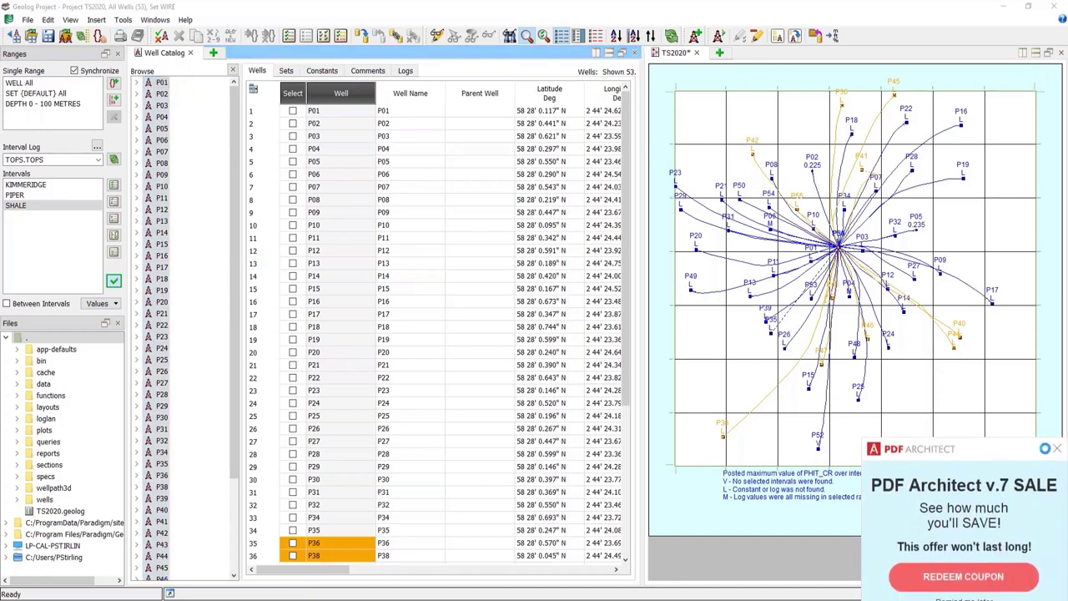
left_click(1057, 435)
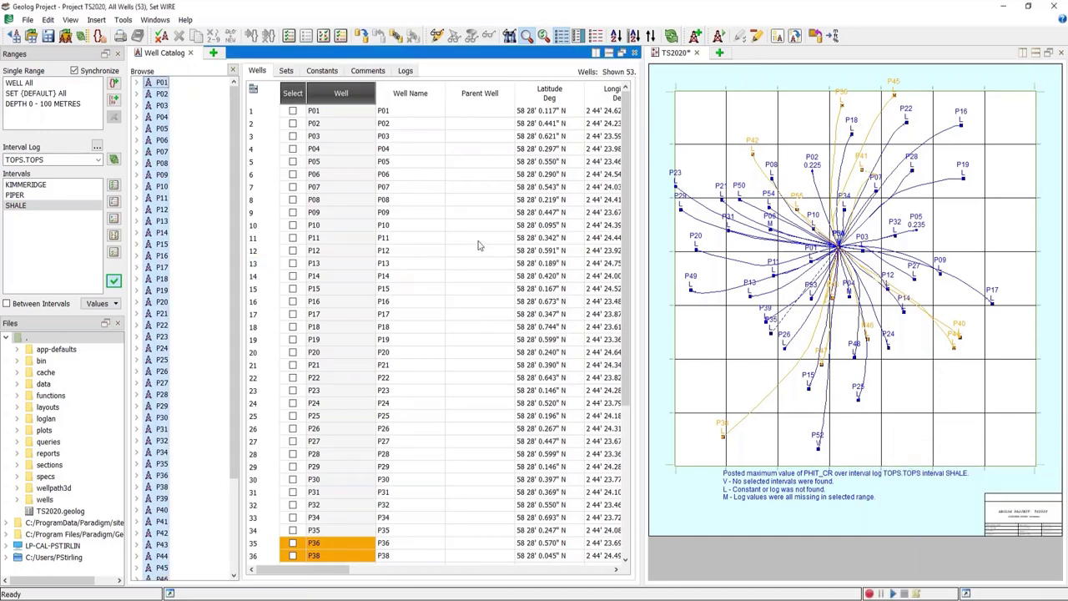
scroll(411, 271, "down", 6)
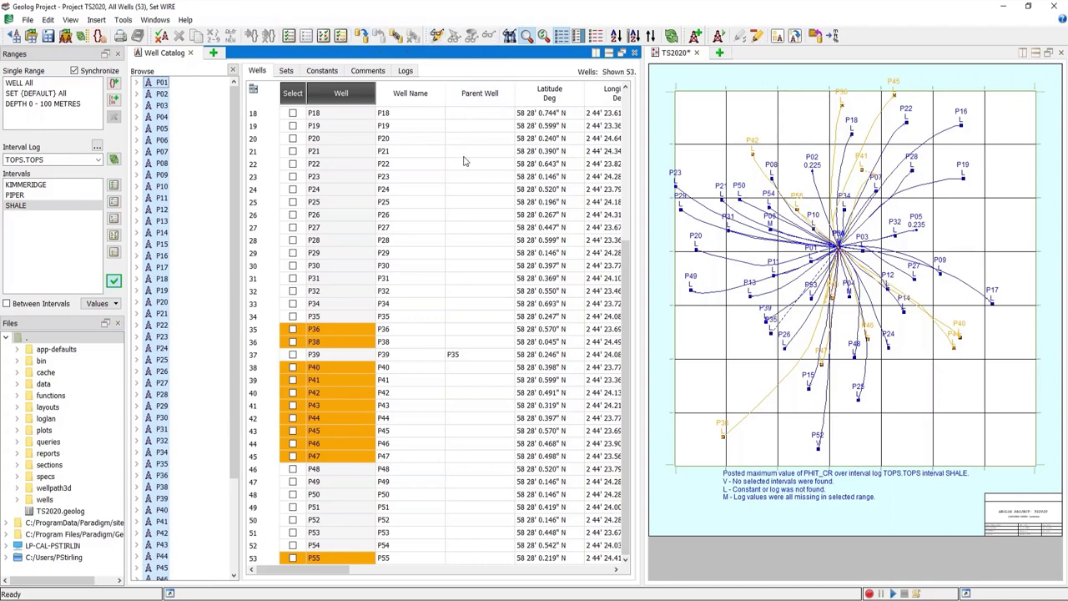
left_click(437, 38)
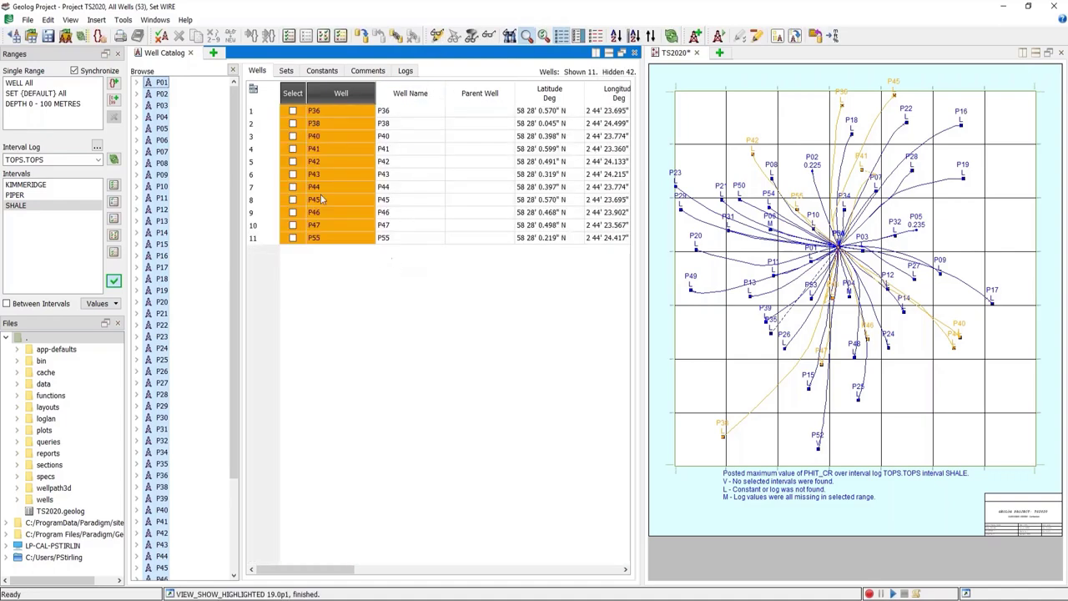
Step: Select the highlighted wells, invert the selection across all wells, and show only the resulting selected wells
left_click(288, 36)
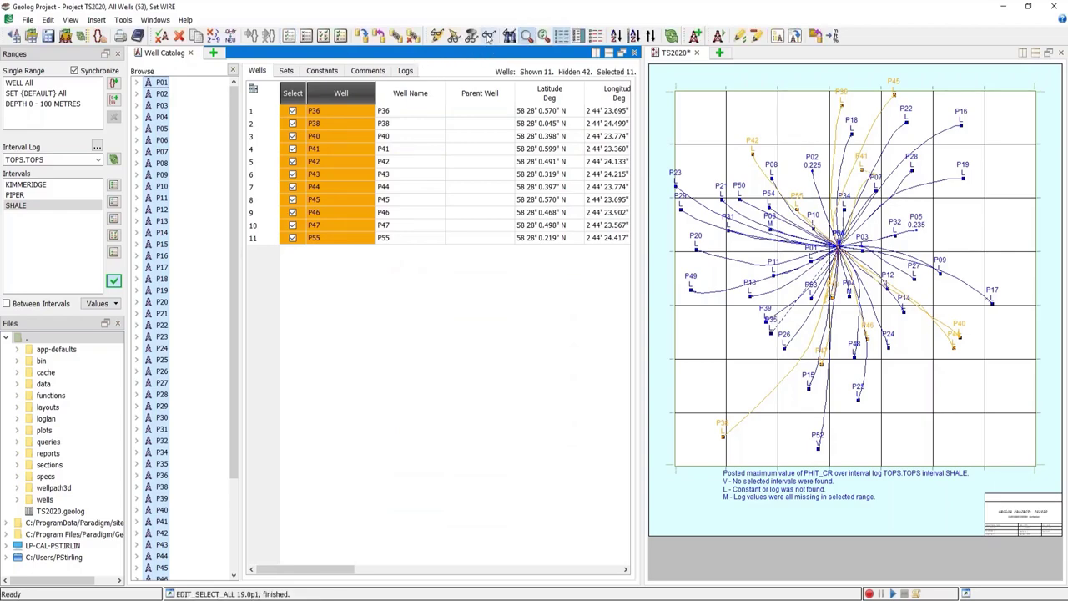
left_click(488, 35)
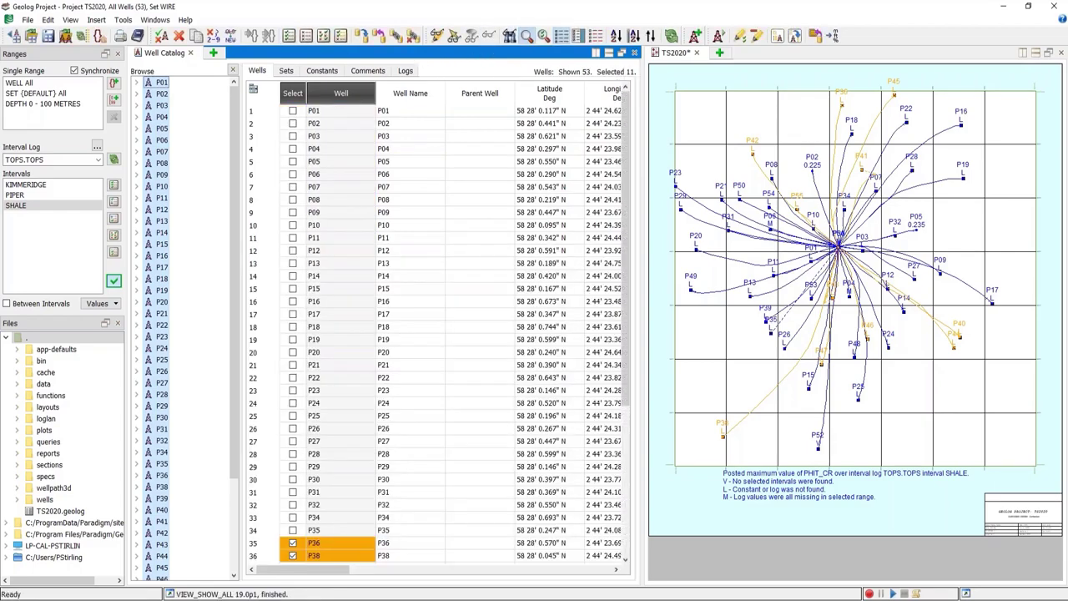
left_click(324, 36)
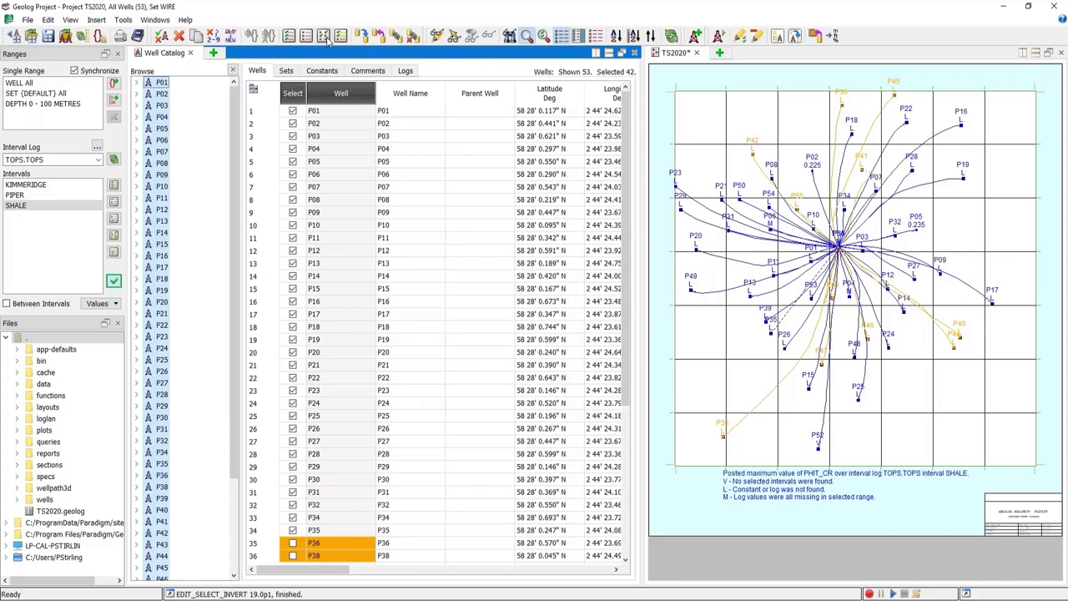
left_click(453, 36)
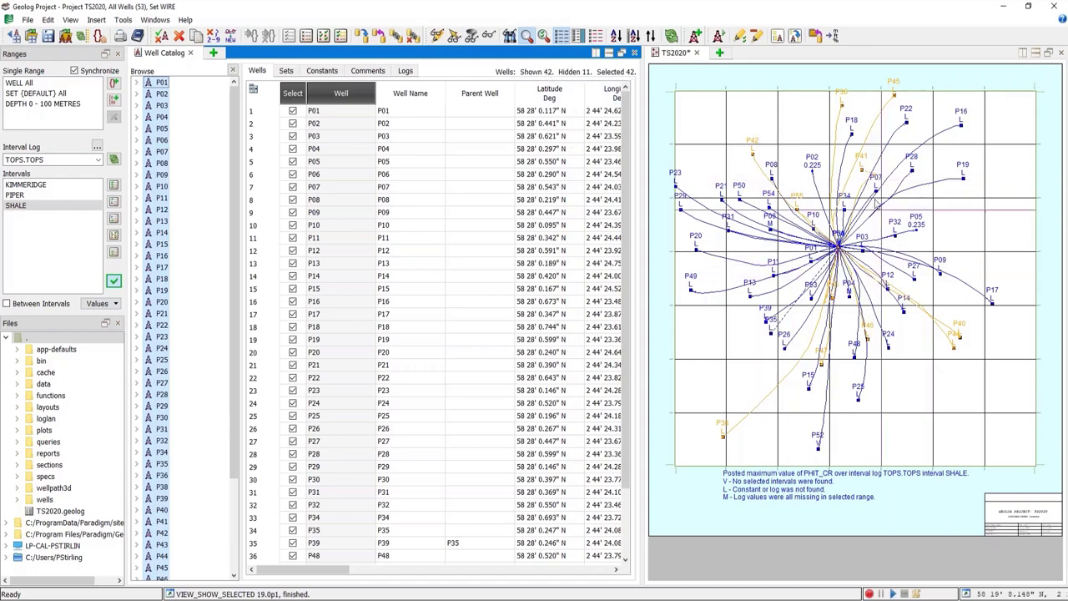
Step: Enter wo_pef as the name of a well list for the selected wells, and cancel the Create Well List settings
scroll(489, 299, "down", 1)
scroll(490, 334, "up", 1)
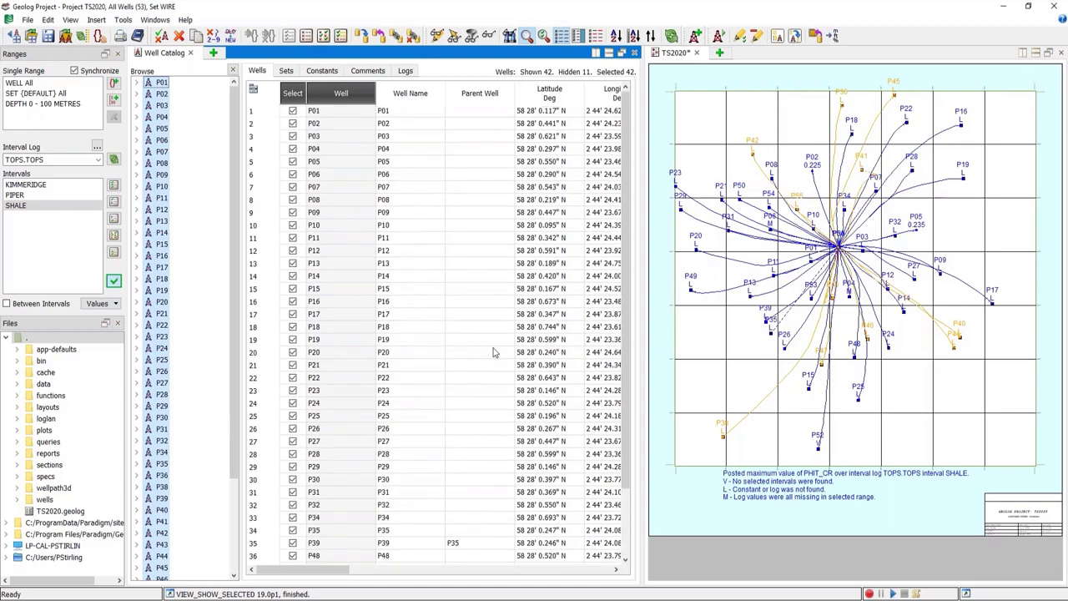
left_click(777, 36)
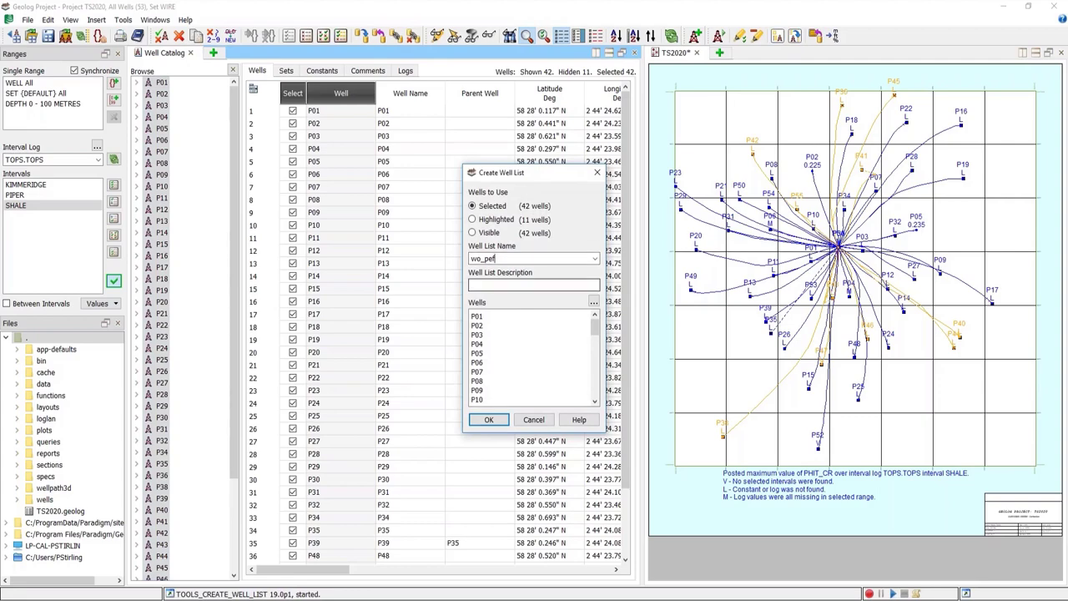
left_click(534, 420)
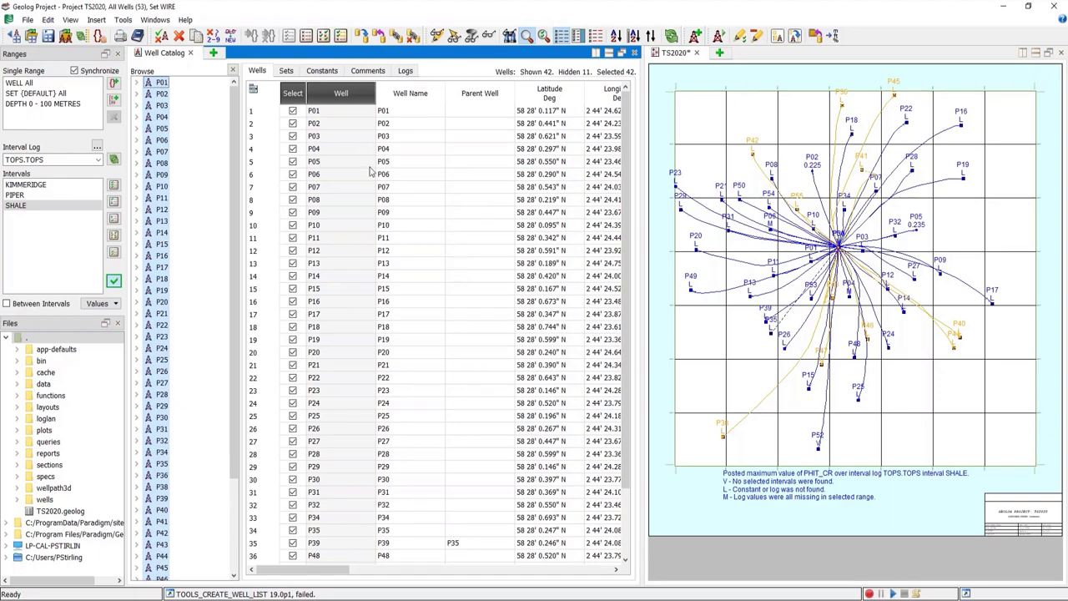
Step: Clear the well search values, restore the saved ts2020.well_search specification, and run the search
left_click(509, 36)
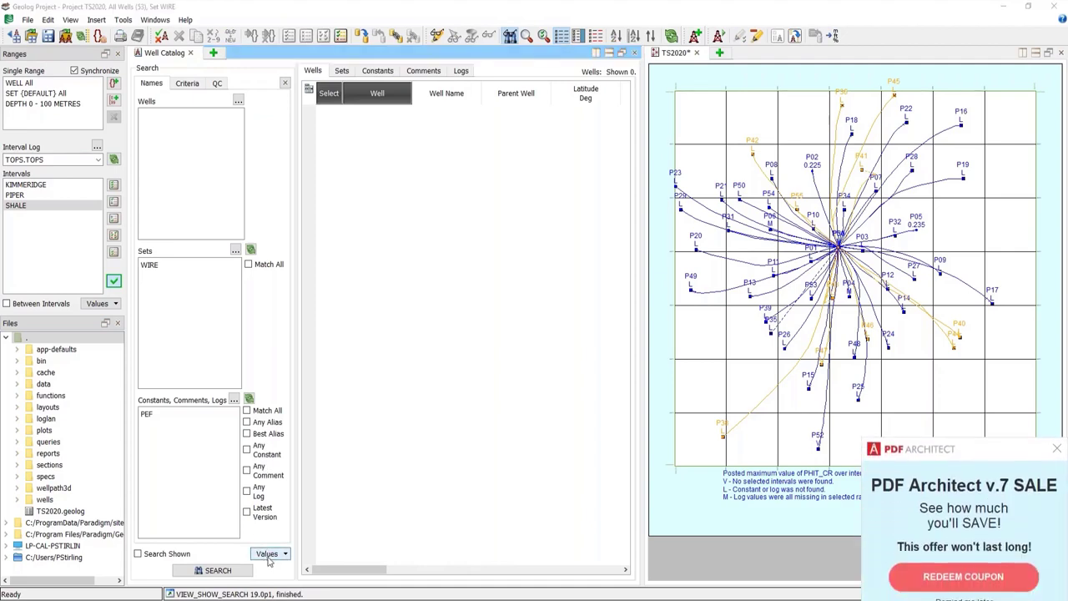
left_click(267, 553)
left_click(291, 514)
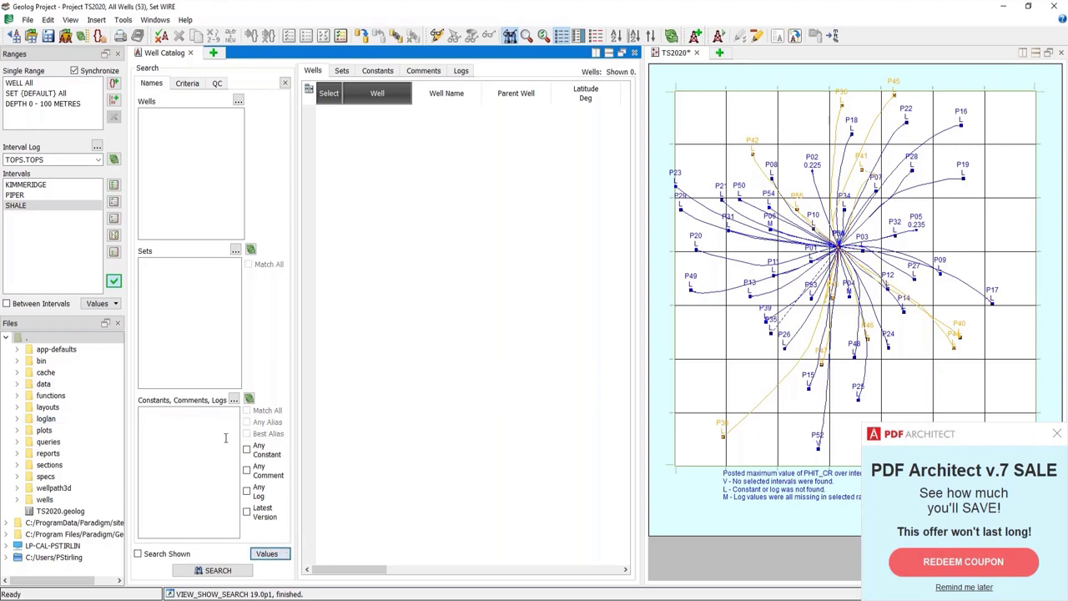
left_click(279, 553)
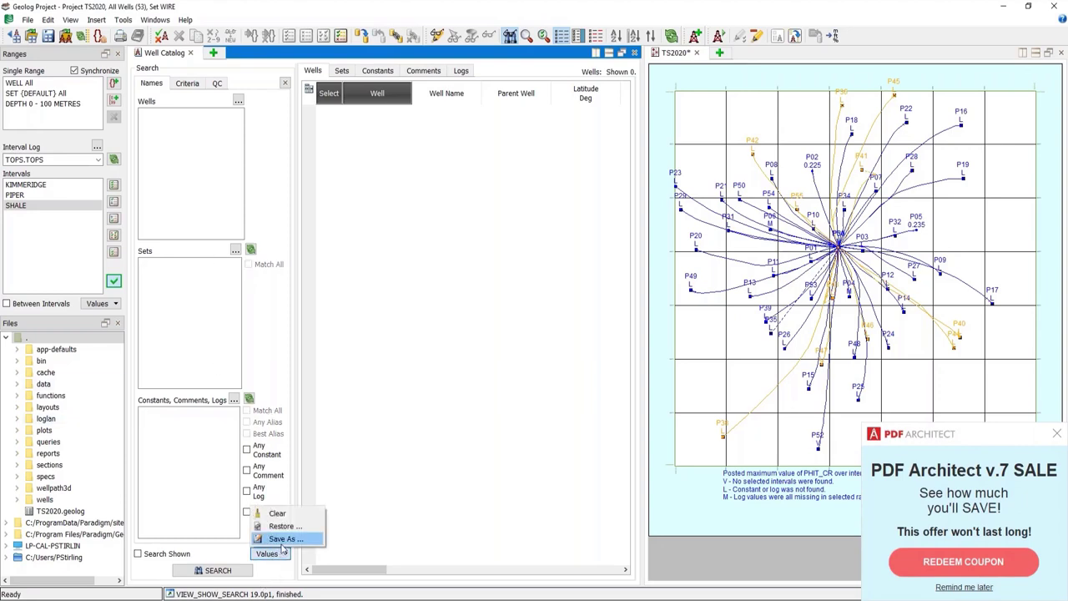
left_click(285, 525)
left_click(417, 154)
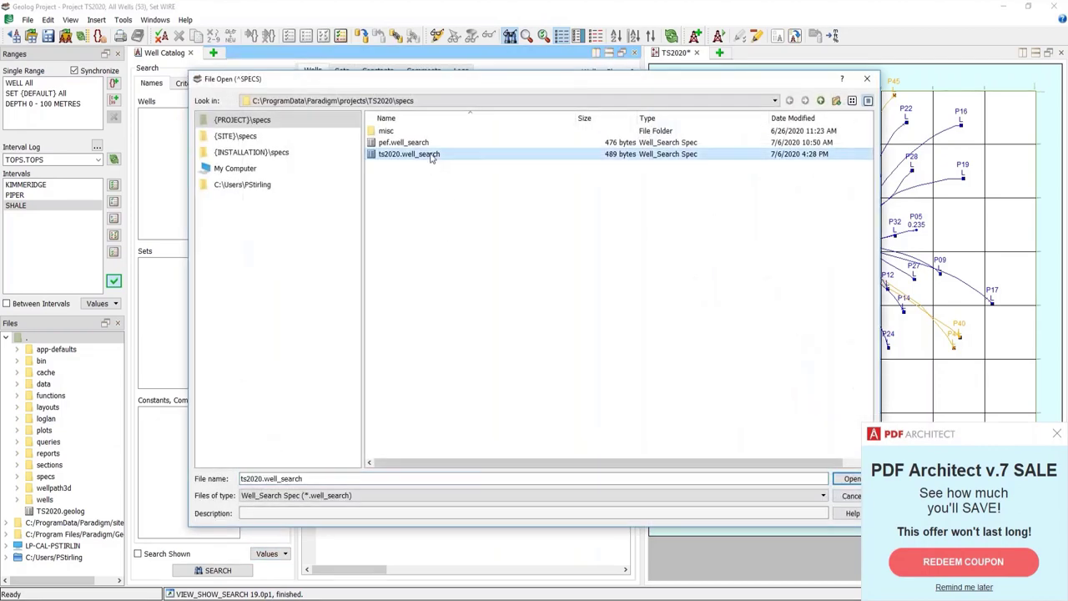
left_click(1057, 432)
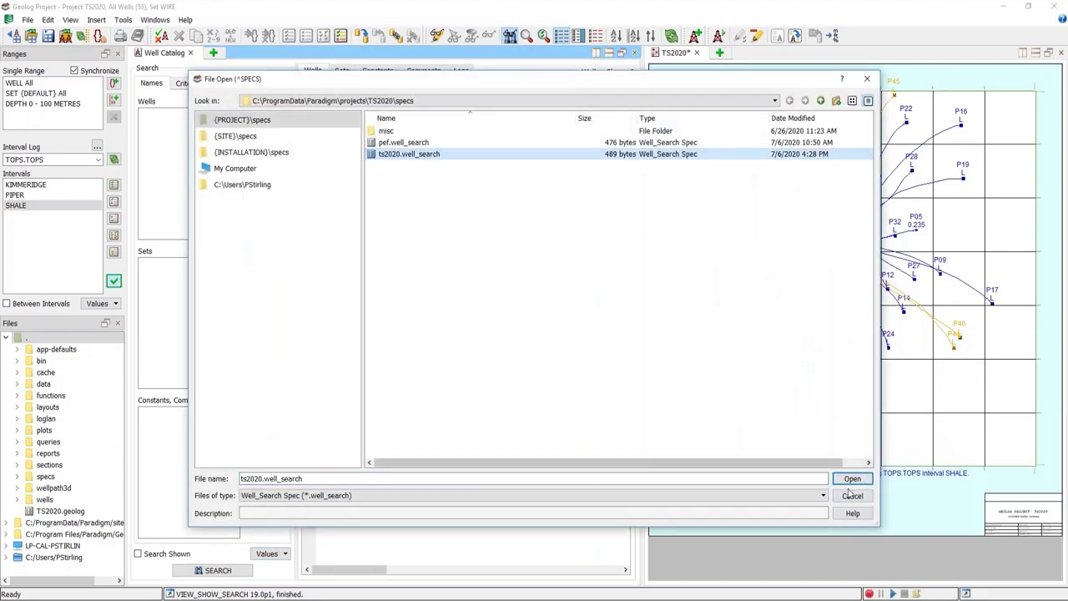
left_click(851, 478)
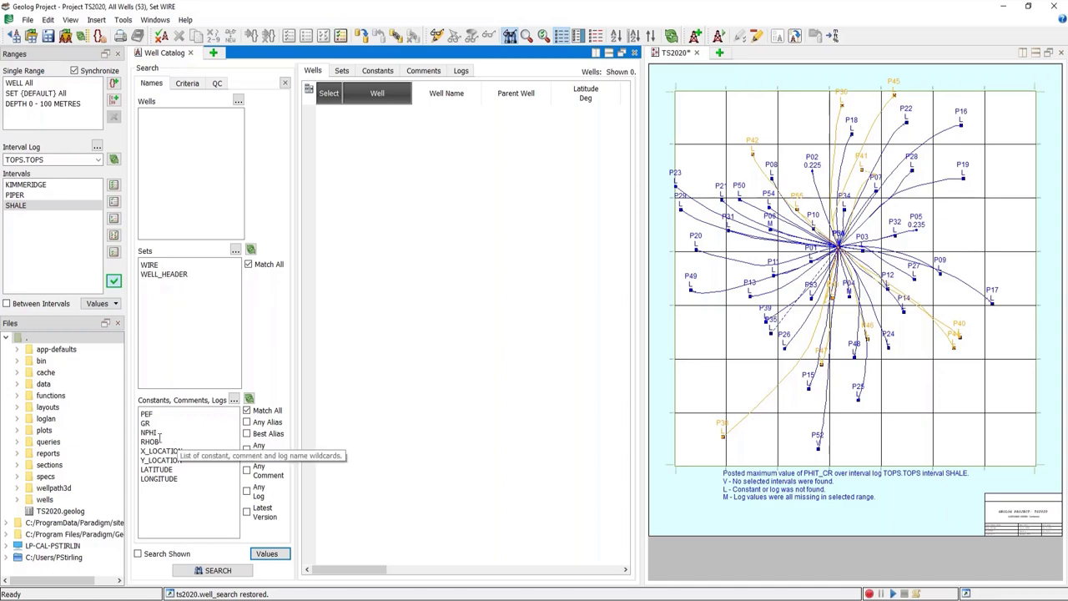
left_click(240, 573)
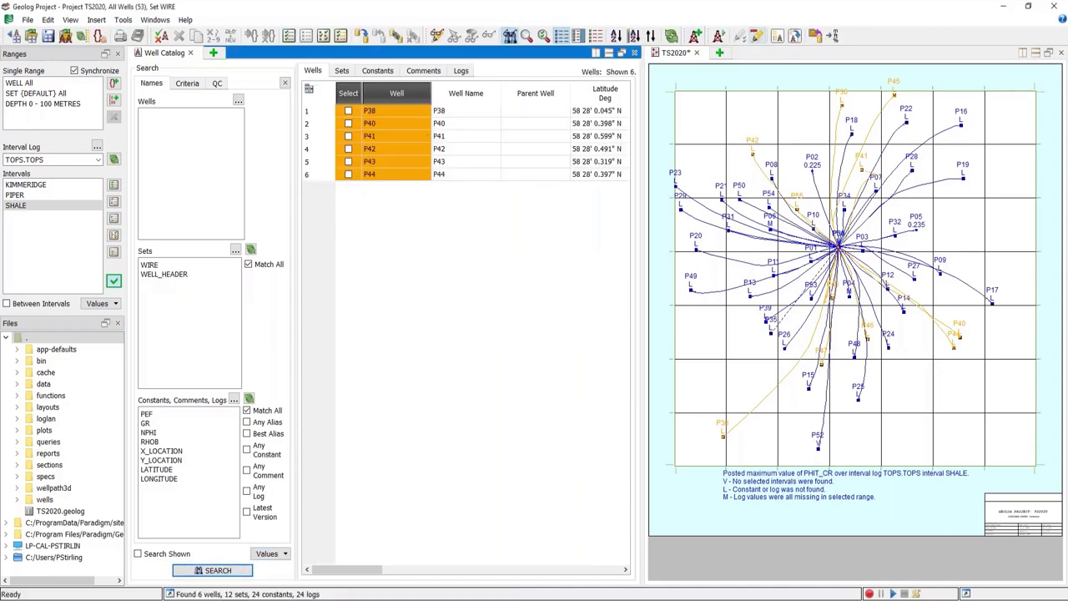
Step: Select all the wells found and open them in the File Exporter, widening its pane over the map
left_click(290, 36)
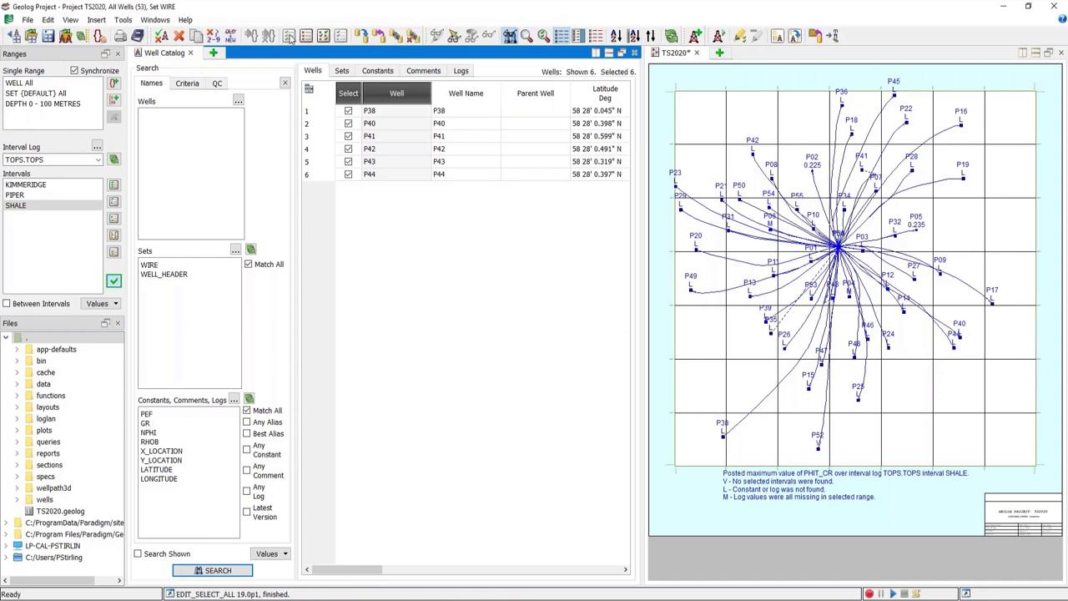
left_click(816, 37)
left_click_drag(643, 154, 1064, 178)
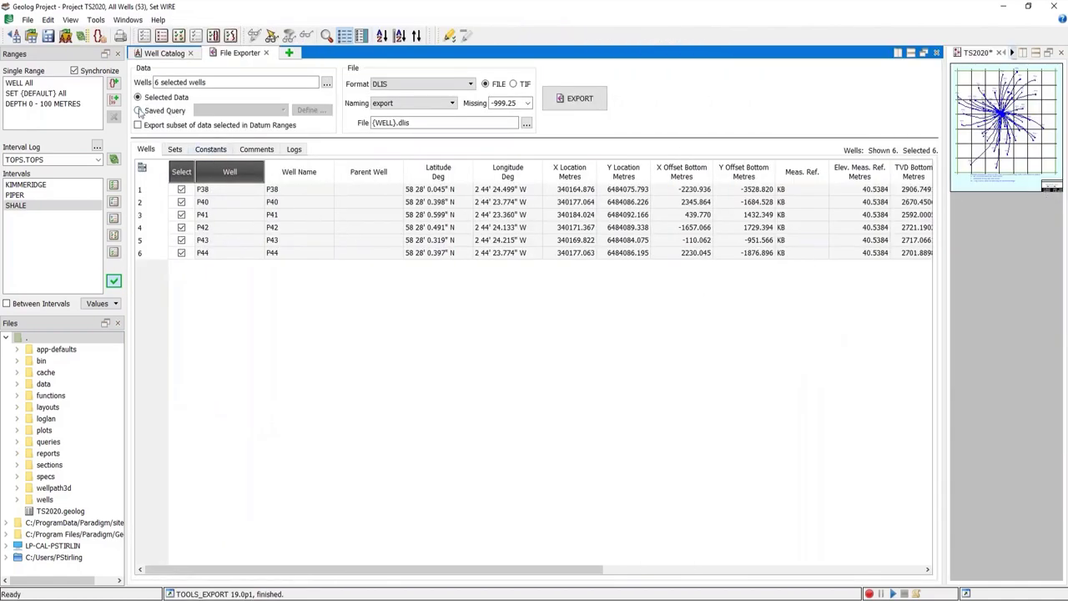
Step: Check the Saved Query option, return to Selected Data, and review the constants, comments and logs listed for export
left_click(176, 116)
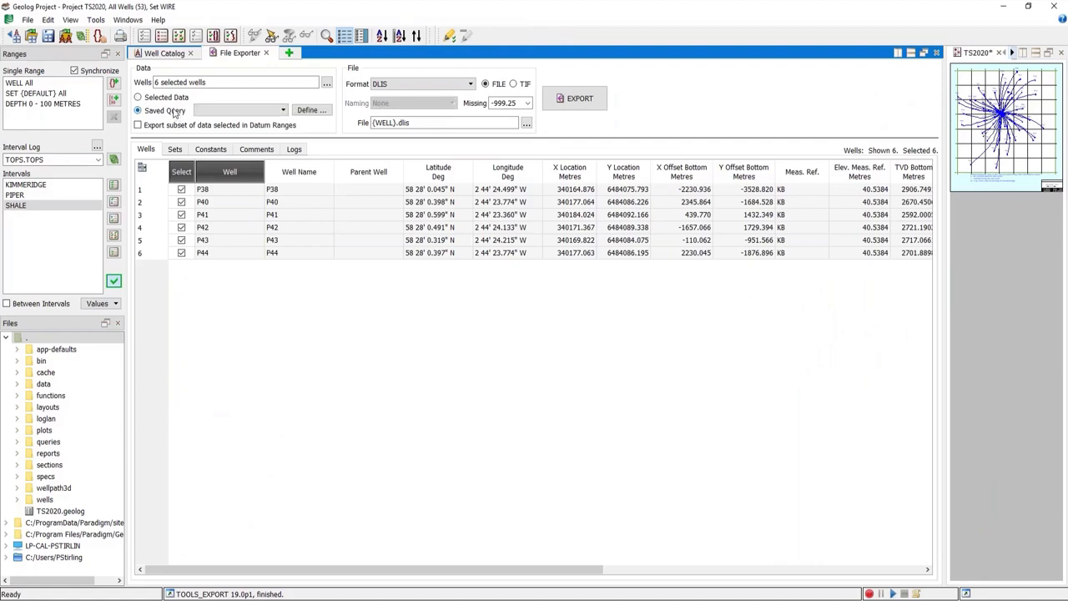
left_click(172, 97)
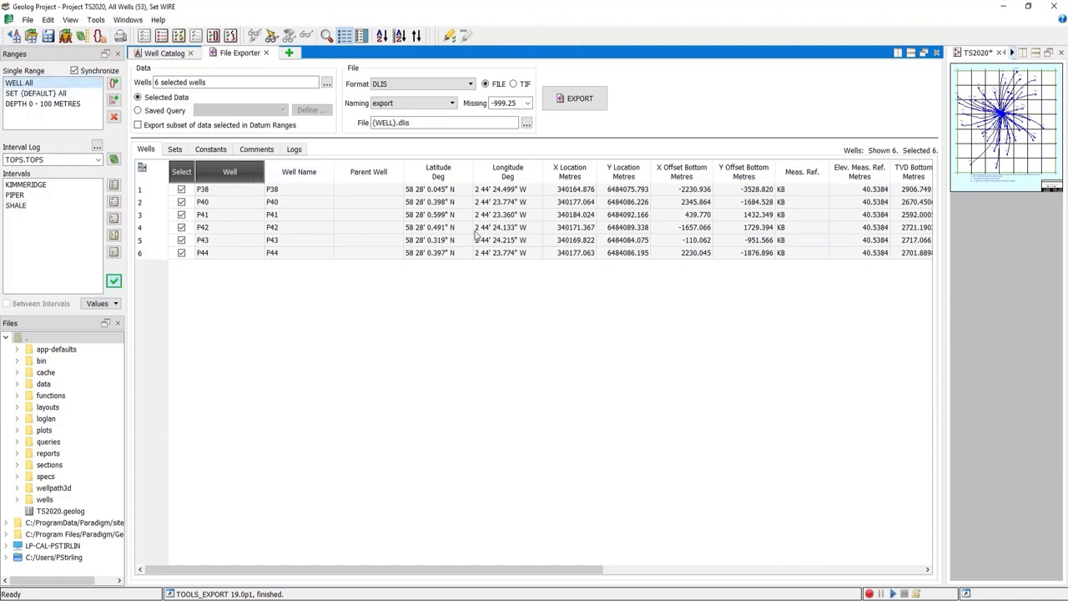
left_click(209, 149)
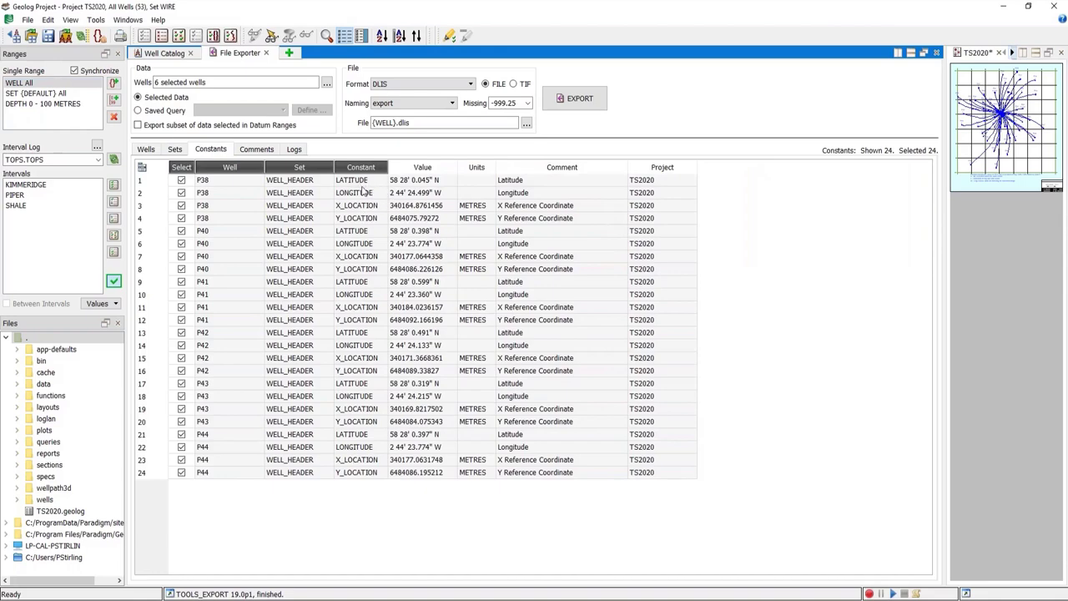
left_click(255, 152)
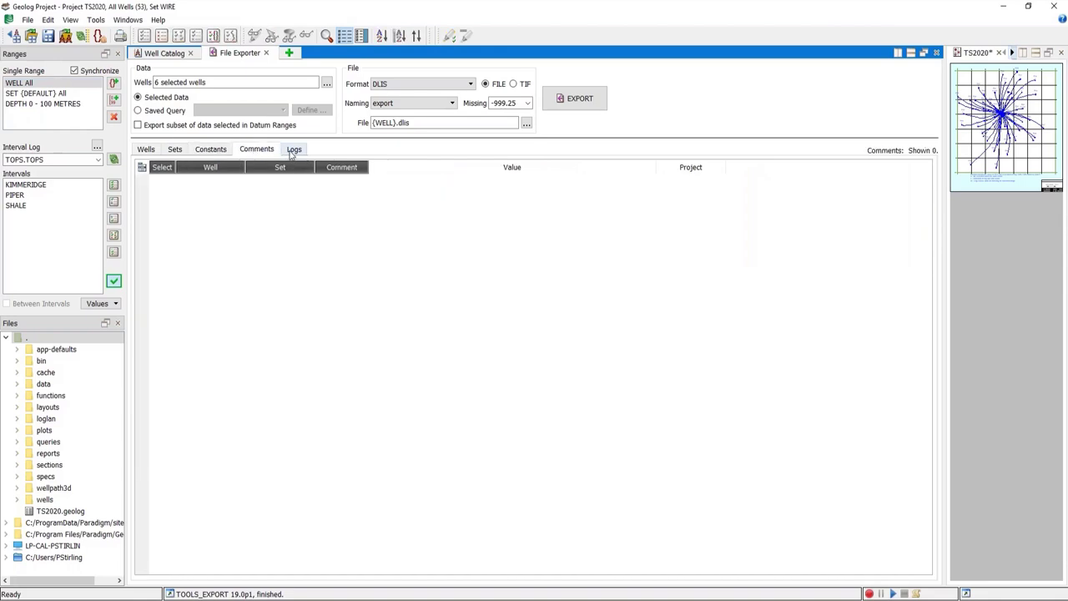
left_click(292, 150)
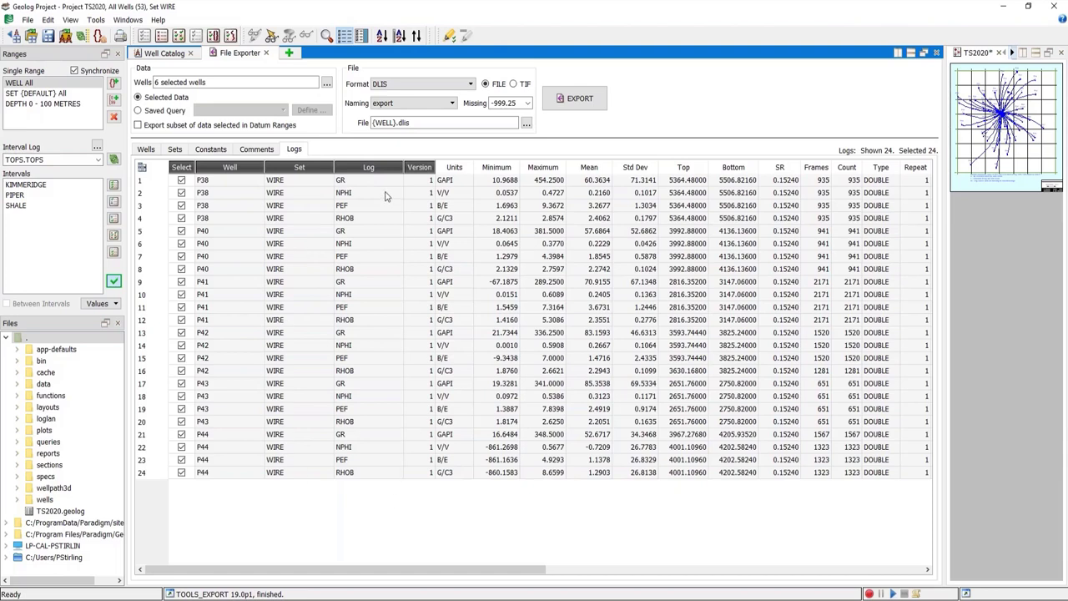
Step: Export the selected data in LAS 2 format as {WELL}_{SET}.las files into the project's data/EXPORTS folder
left_click(435, 84)
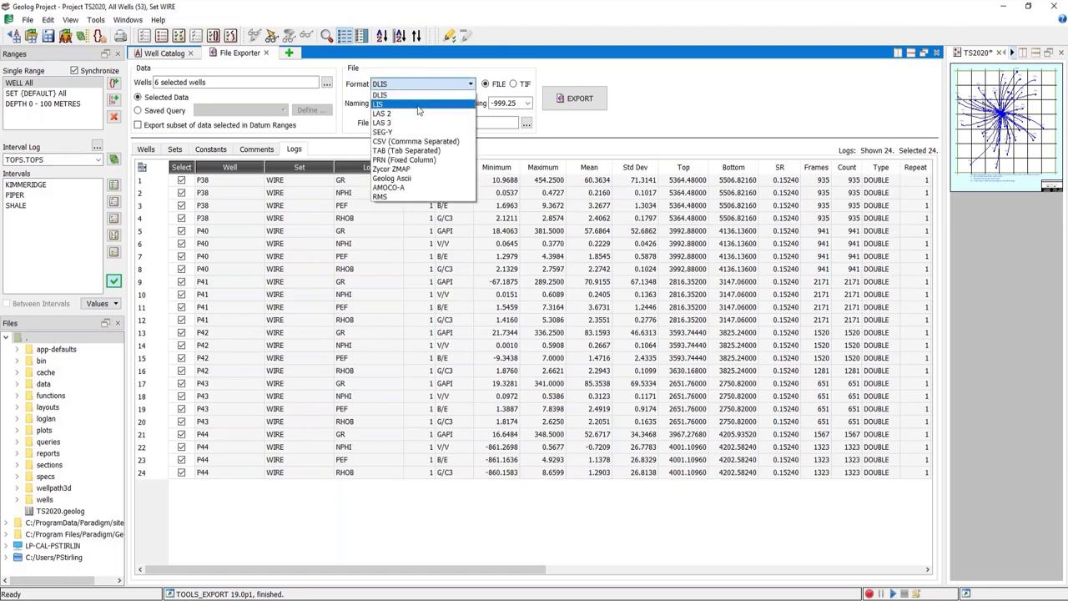
left_click(415, 113)
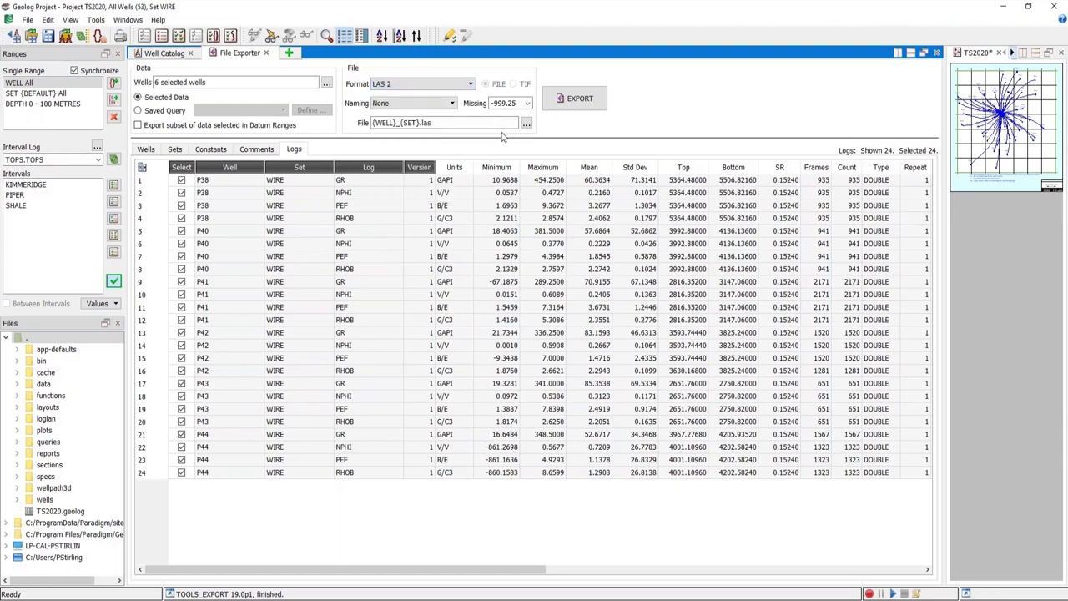
left_click(421, 122)
left_click_drag(421, 122, 372, 124)
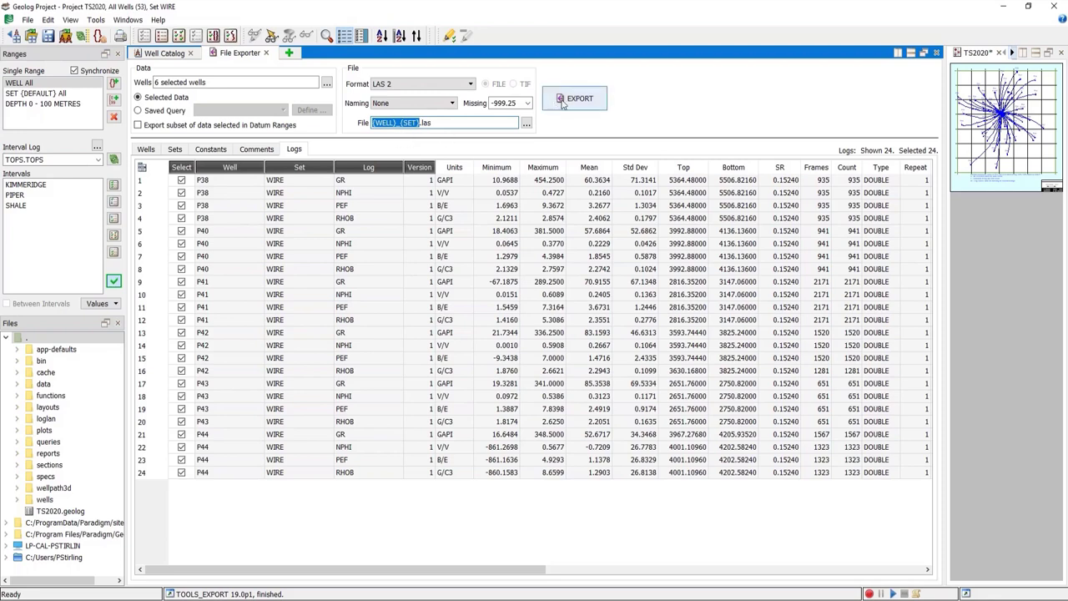
left_click(528, 124)
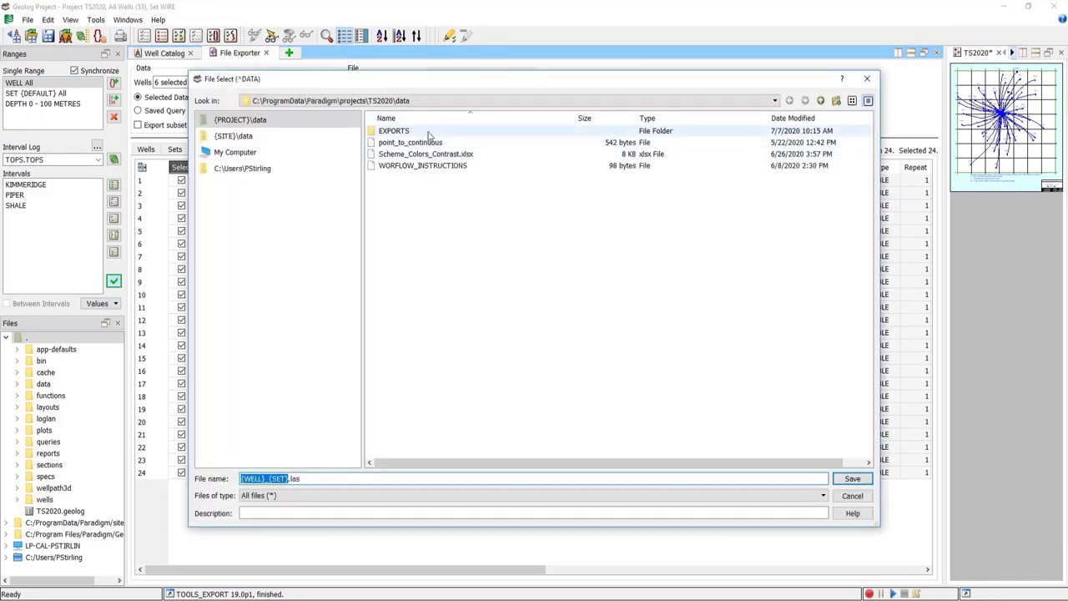
left_click(427, 133)
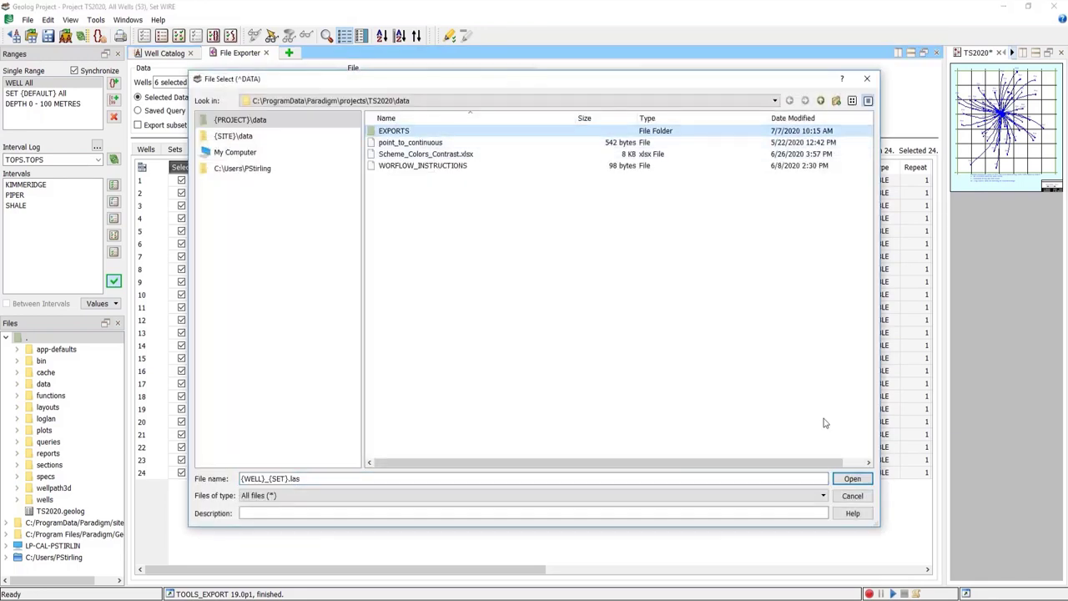
left_click(849, 478)
left_click(851, 479)
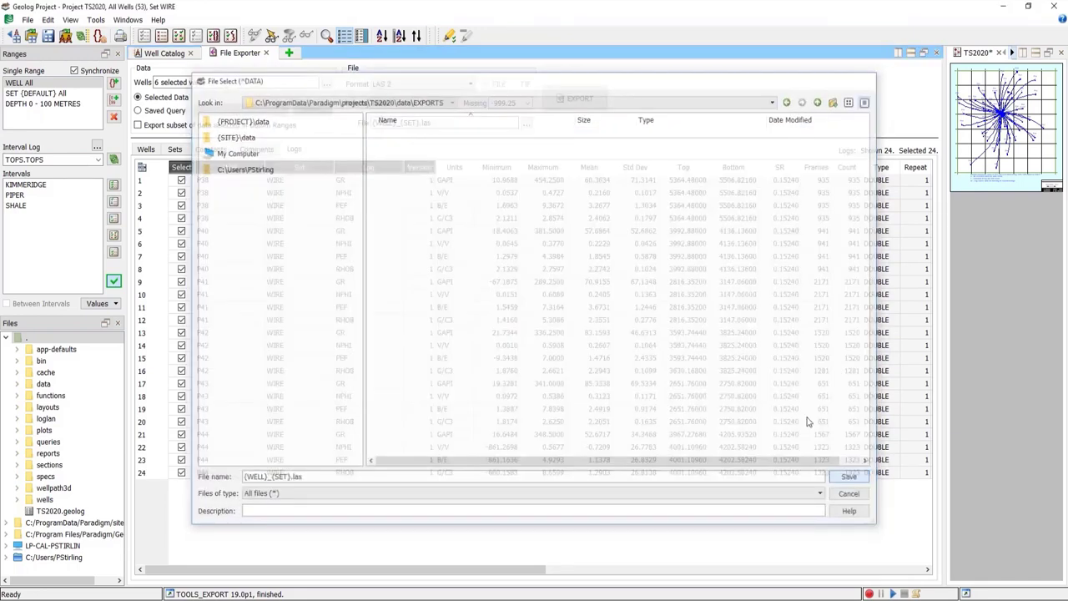
left_click(574, 98)
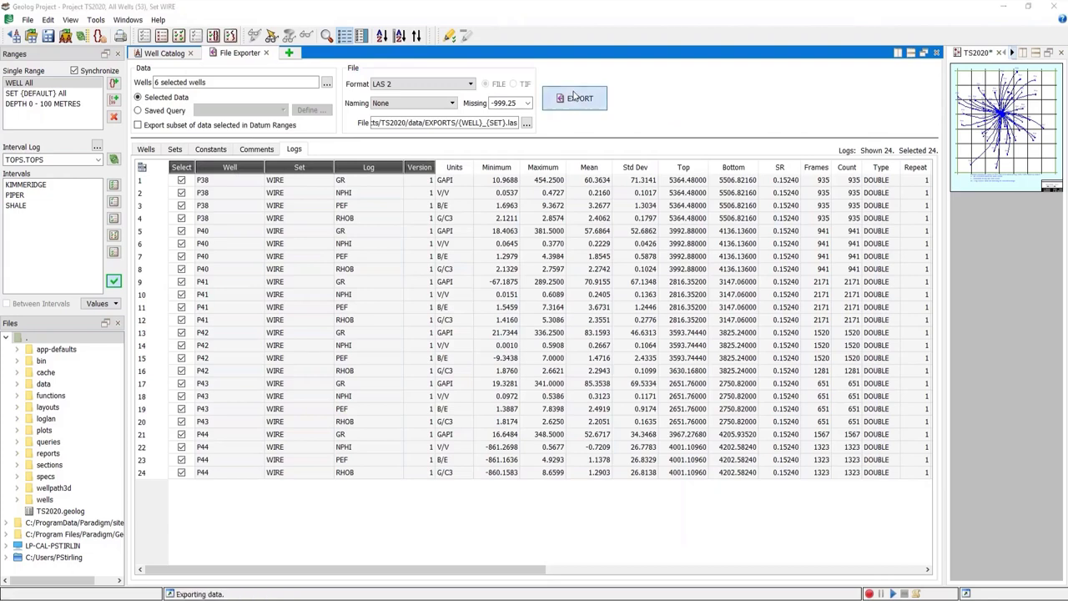
Step: Expand the data and EXPORTS folders in the project's file tree and open p38_wire.las as text
right_click(44, 384)
key("Escape")
left_click(16, 383)
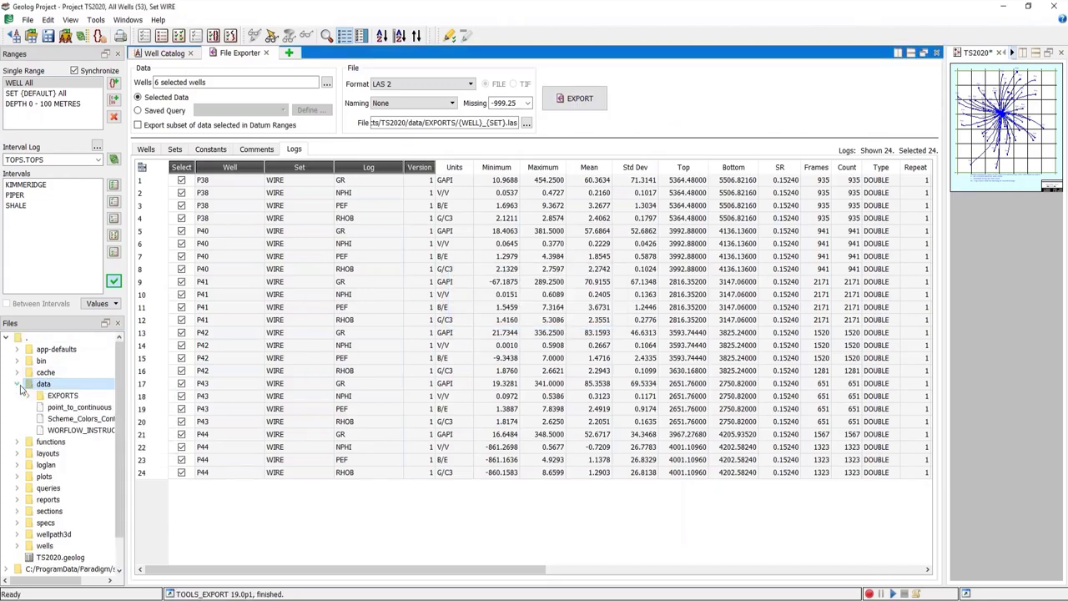
double_click(68, 397)
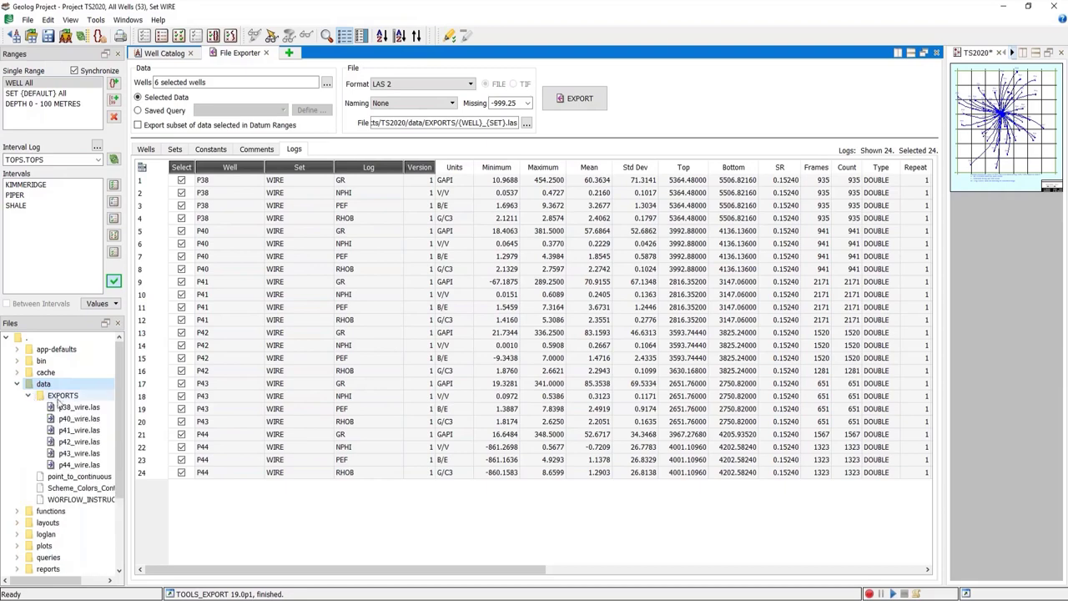
right_click(90, 411)
left_click(117, 458)
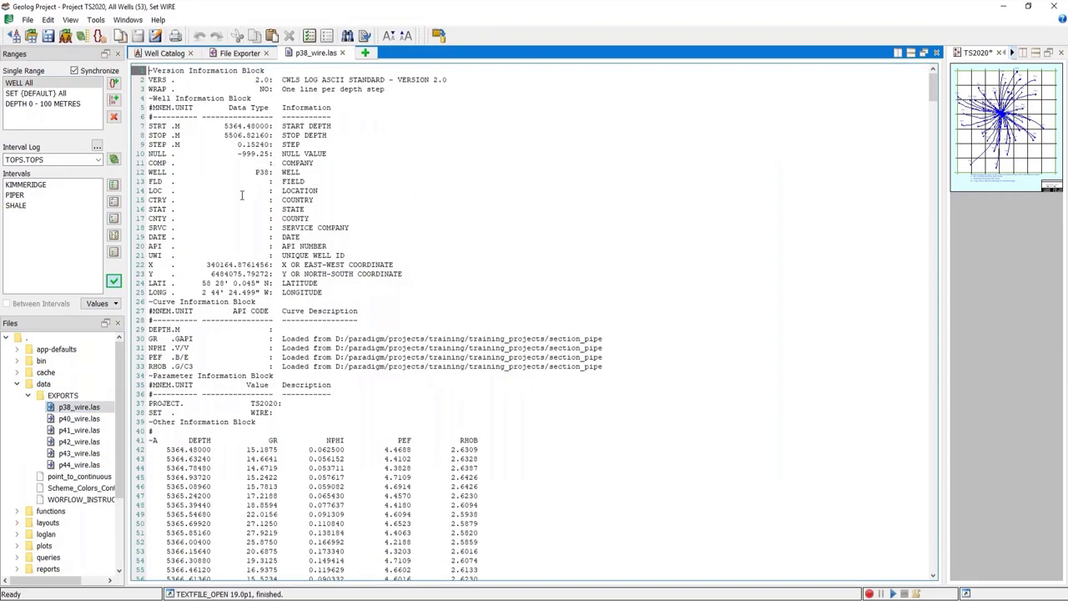
Step: Check the coordinates, Well Information Block and log column headings in p38_wire.las, and close the file
left_click_drag(150, 264, 389, 294)
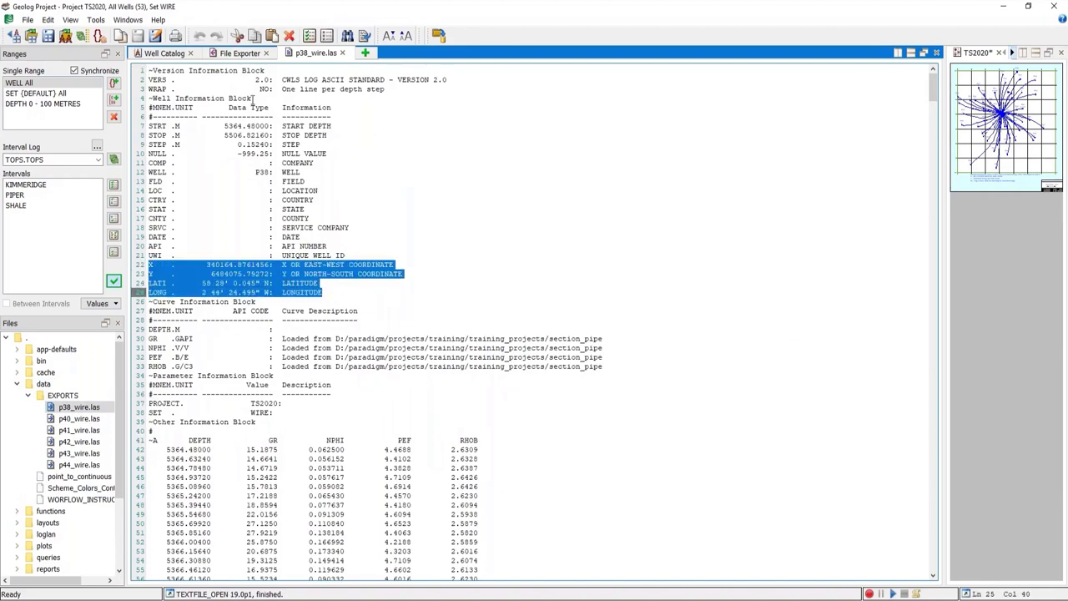
left_click_drag(253, 98, 149, 98)
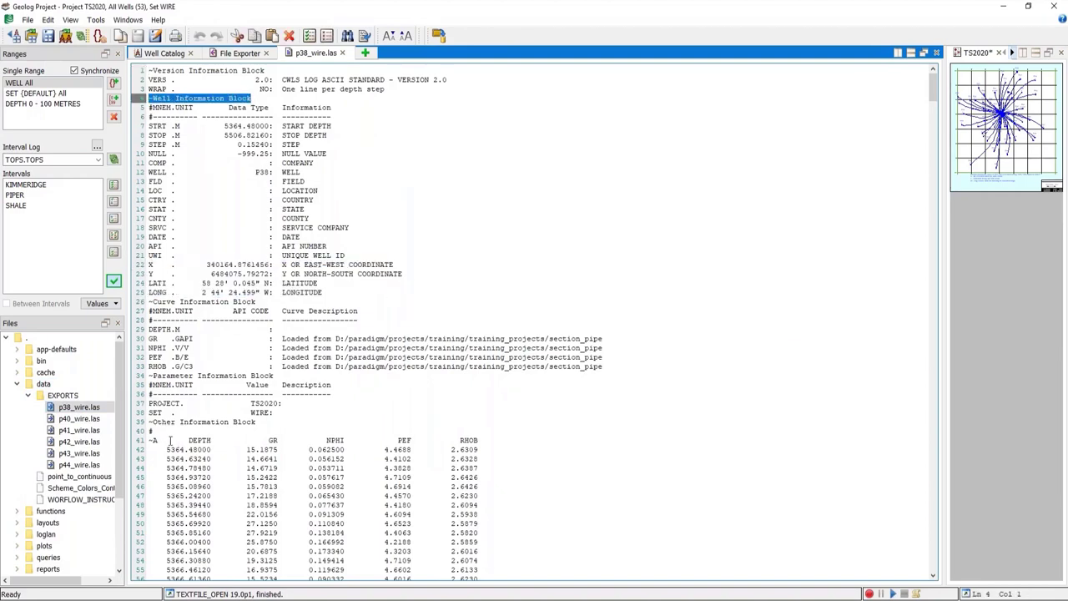
left_click_drag(170, 440, 481, 439)
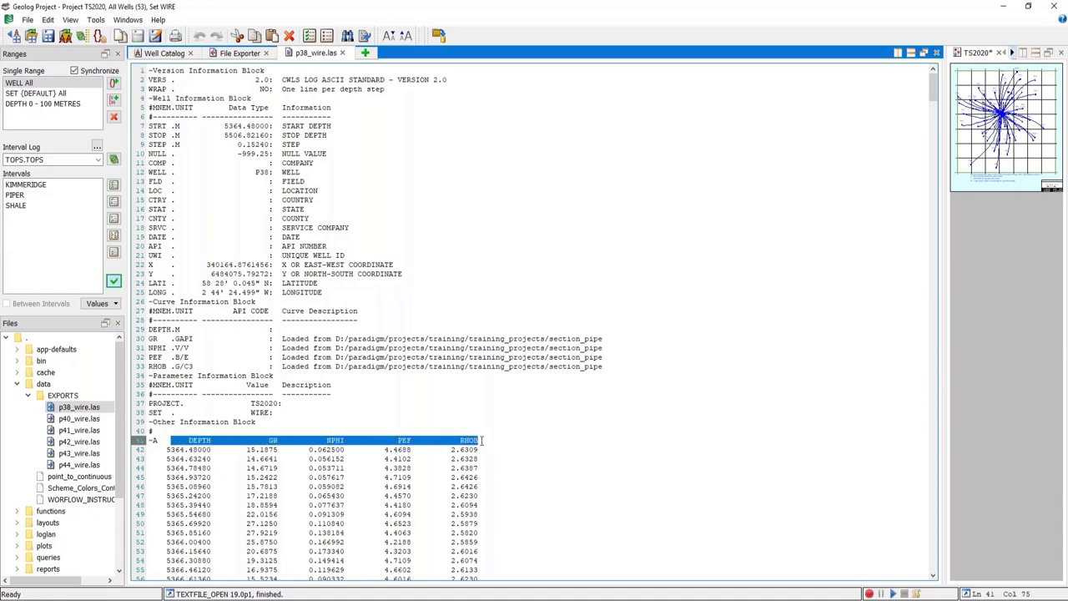
left_click(341, 52)
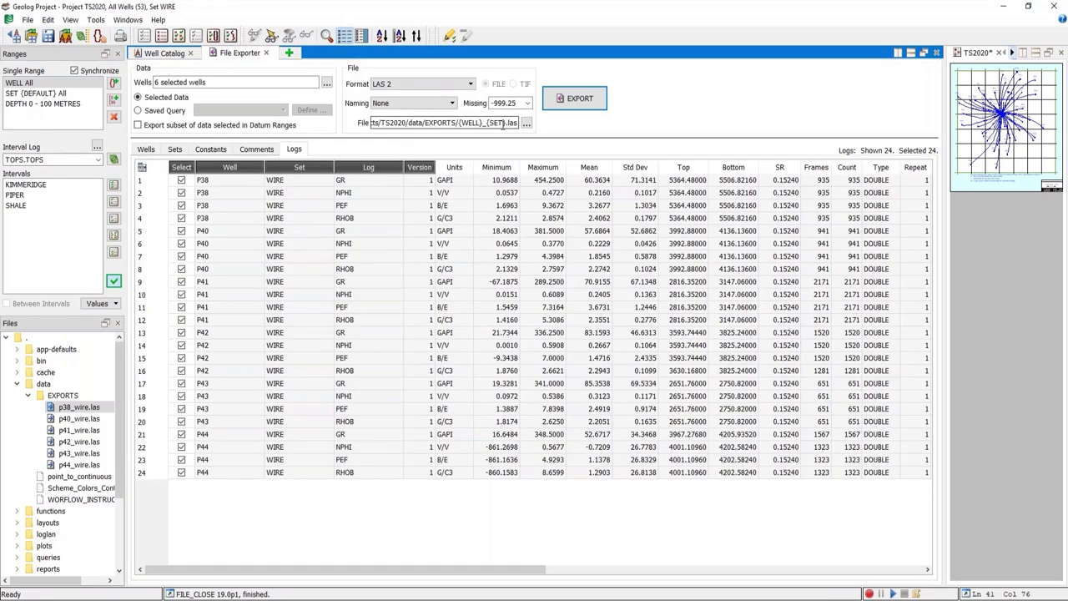
Step: Replace the {WELL}_{SET} part of the export file name with all_wells and export the data to one LAS file
left_click_drag(508, 123, 458, 123)
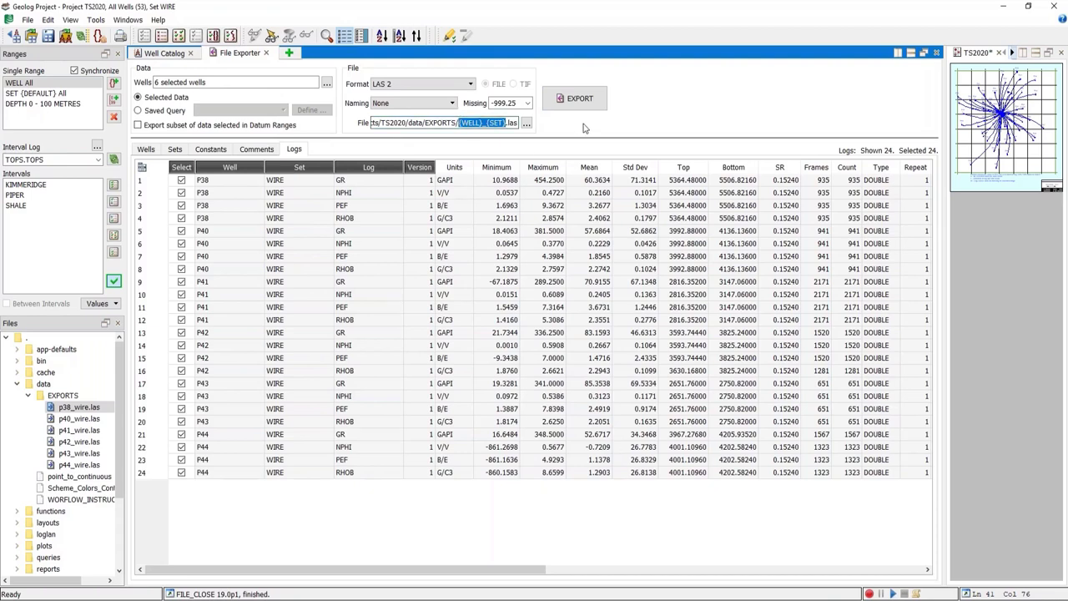
type("a")
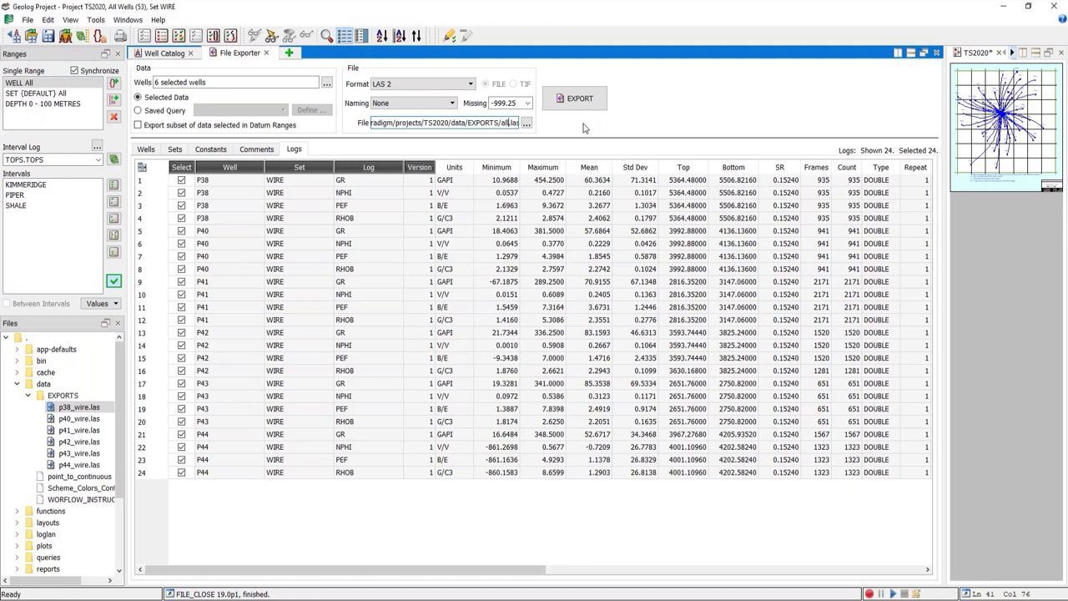
type("ll_wells")
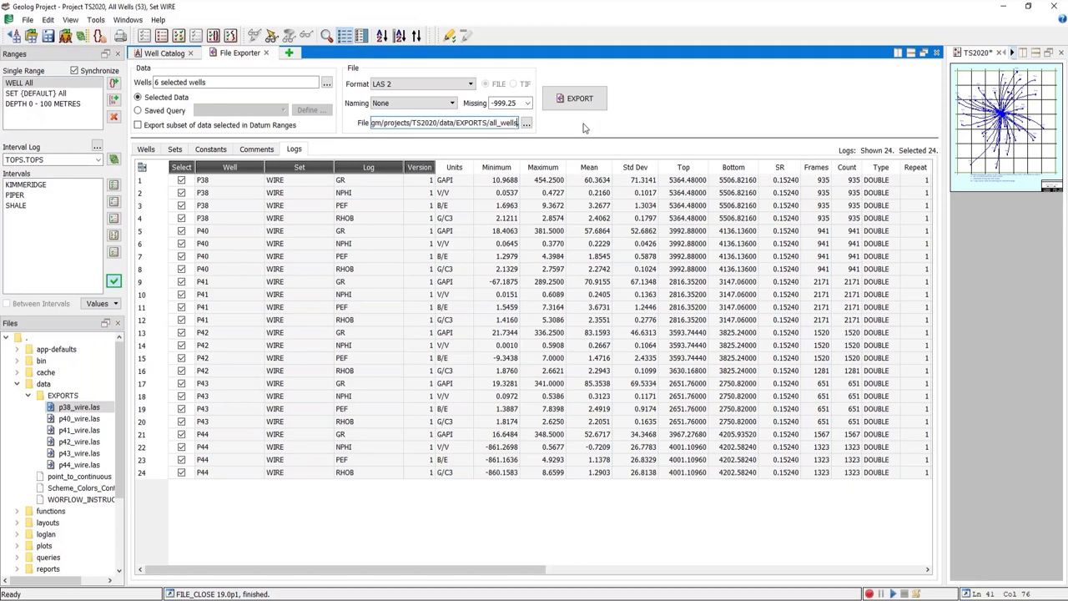
left_click(595, 105)
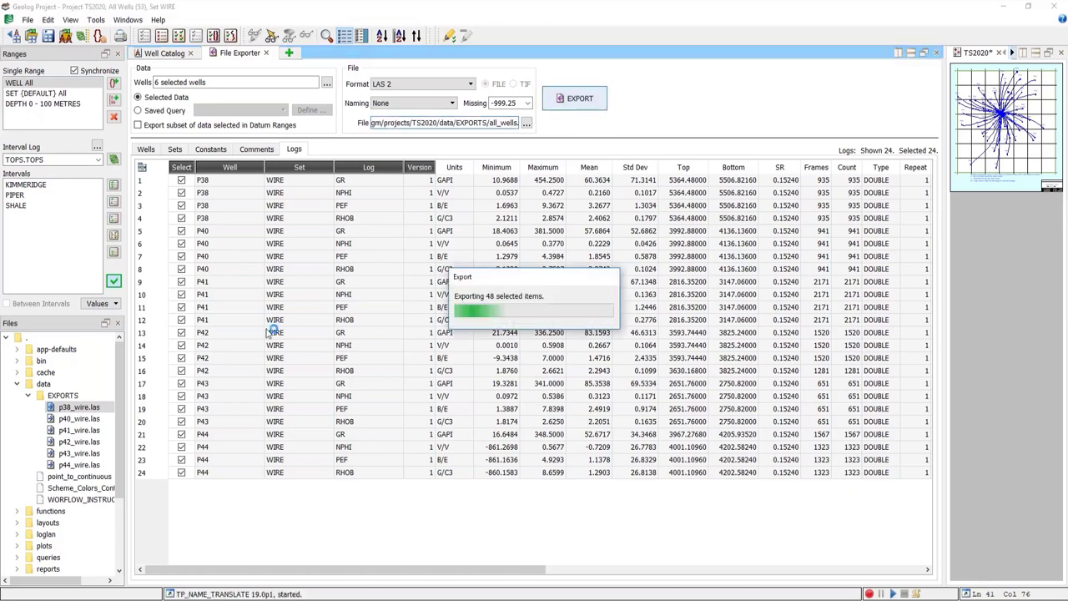
Step: Refresh the EXPORTS folder, open all_wells.las as text to look through its data, and close it
left_click(64, 395)
right_click(75, 397)
left_click(105, 405)
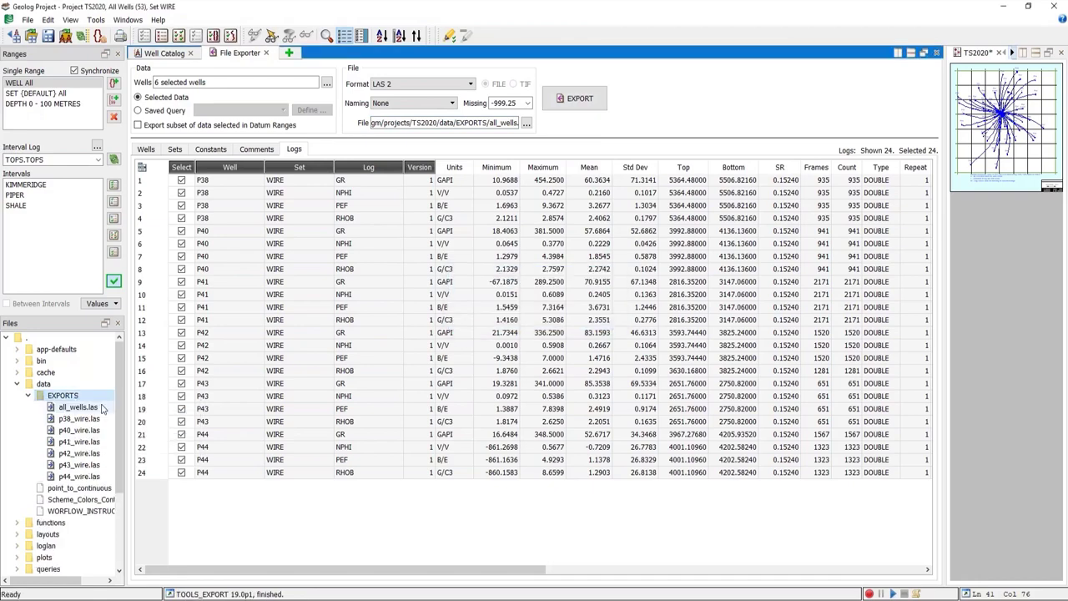
right_click(83, 407)
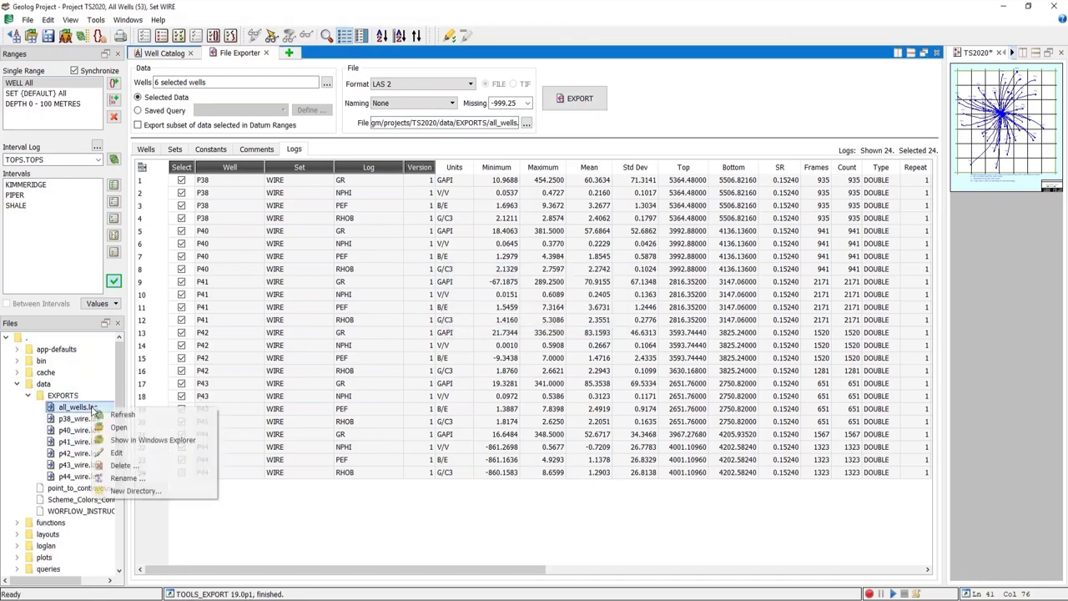
left_click(156, 457)
left_click_drag(933, 81, 932, 224)
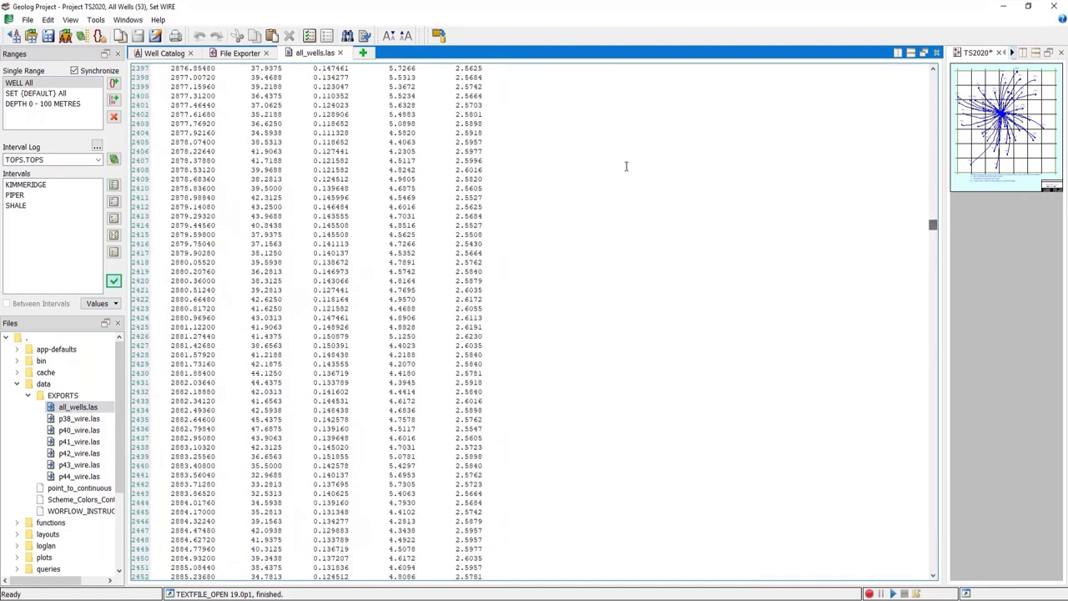
left_click(341, 53)
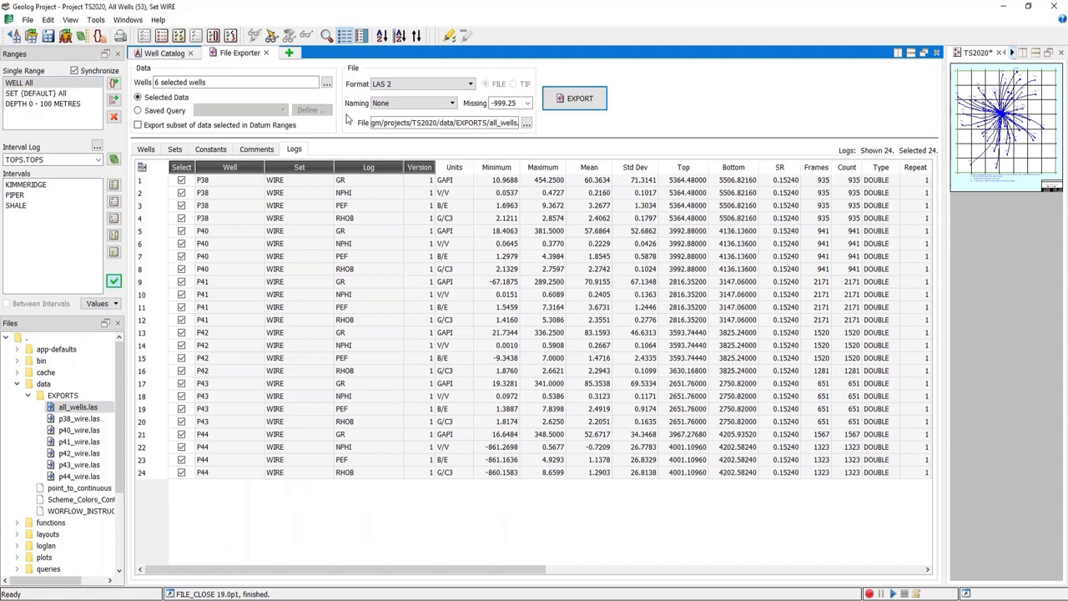
Step: Open a File Catalog on data/EXPORTS, select the six individual well wire LAS files, and check the File Import options without importing
left_click(290, 53)
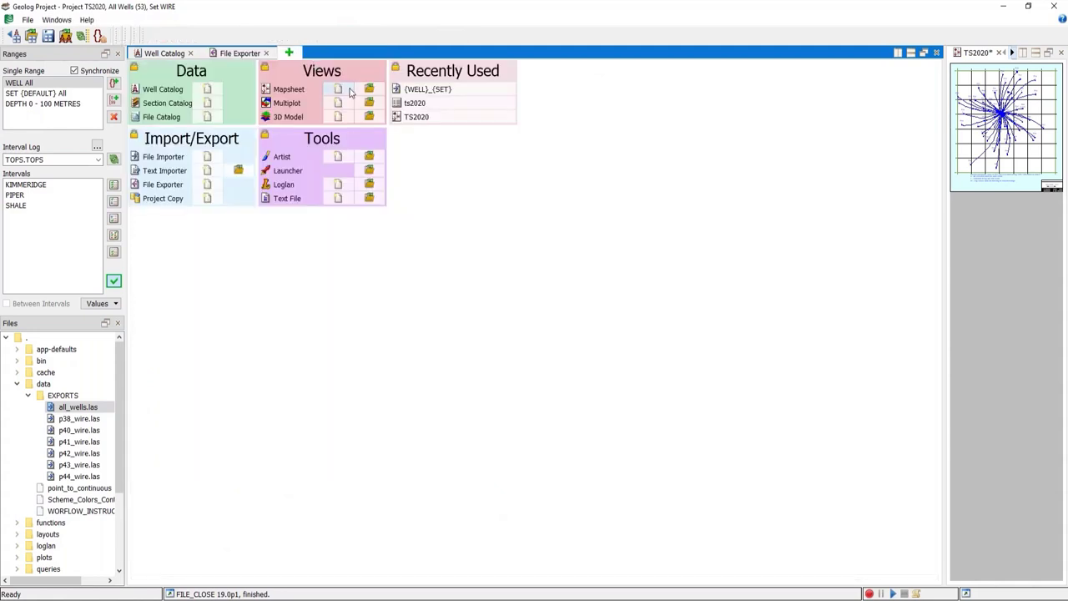
left_click(208, 119)
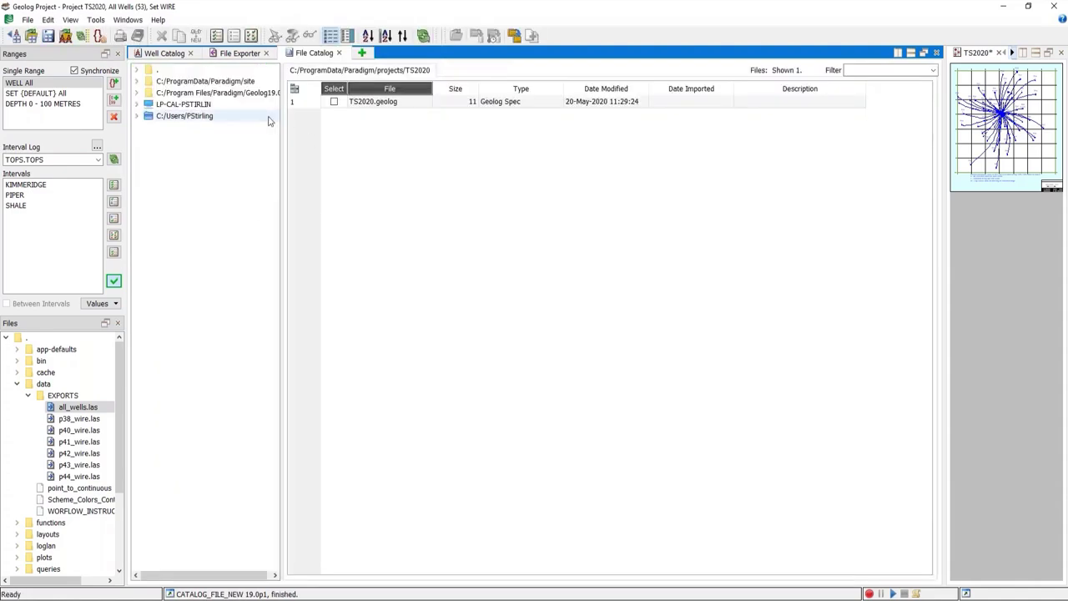
left_click(136, 70)
left_click(149, 115)
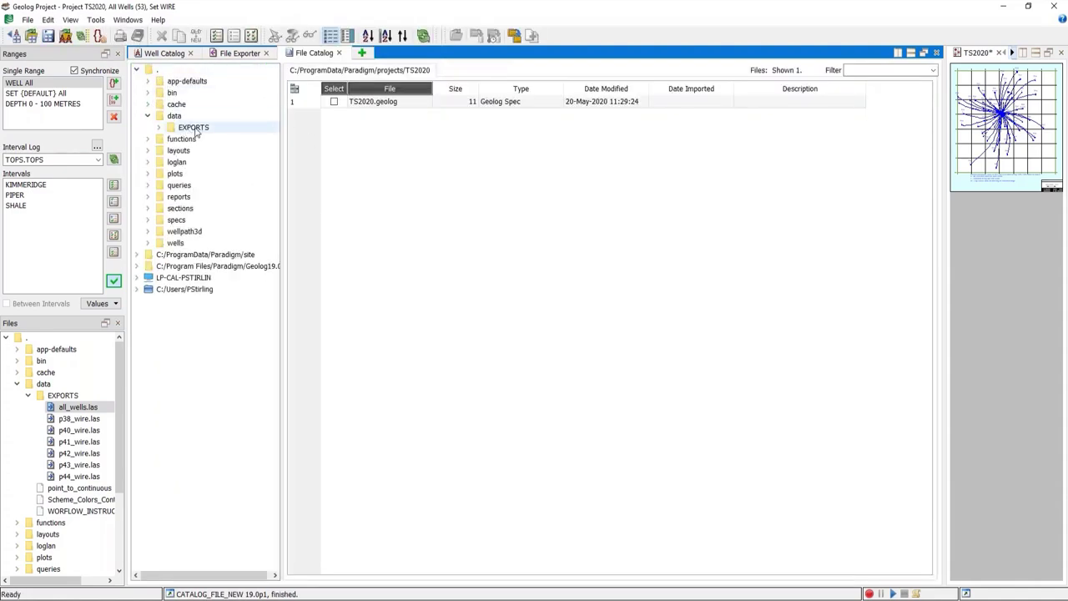
left_click(191, 128)
left_click_drag(332, 114, 333, 177)
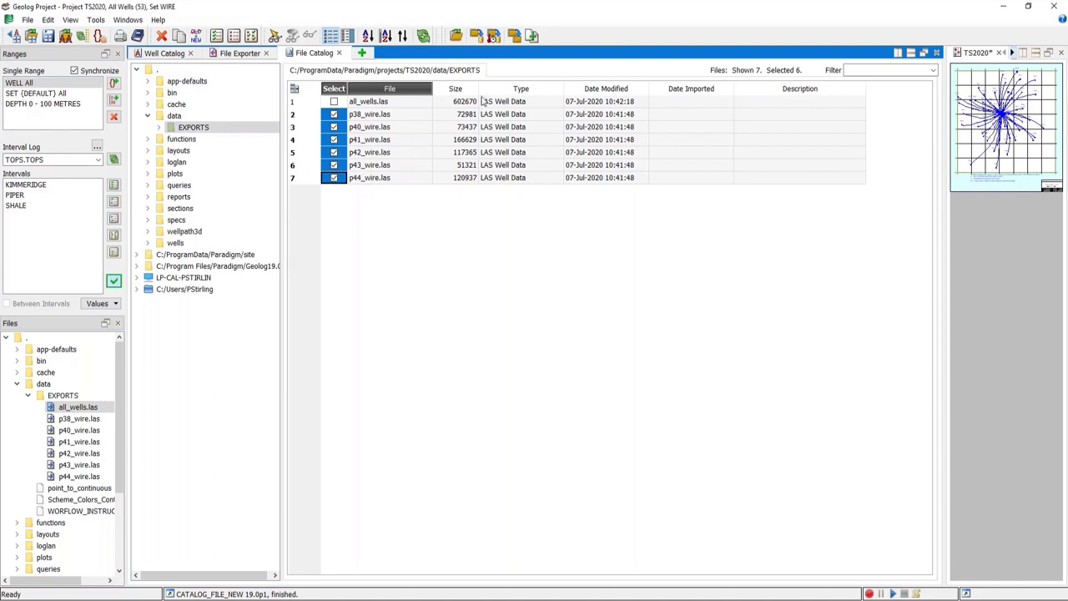
left_click(476, 39)
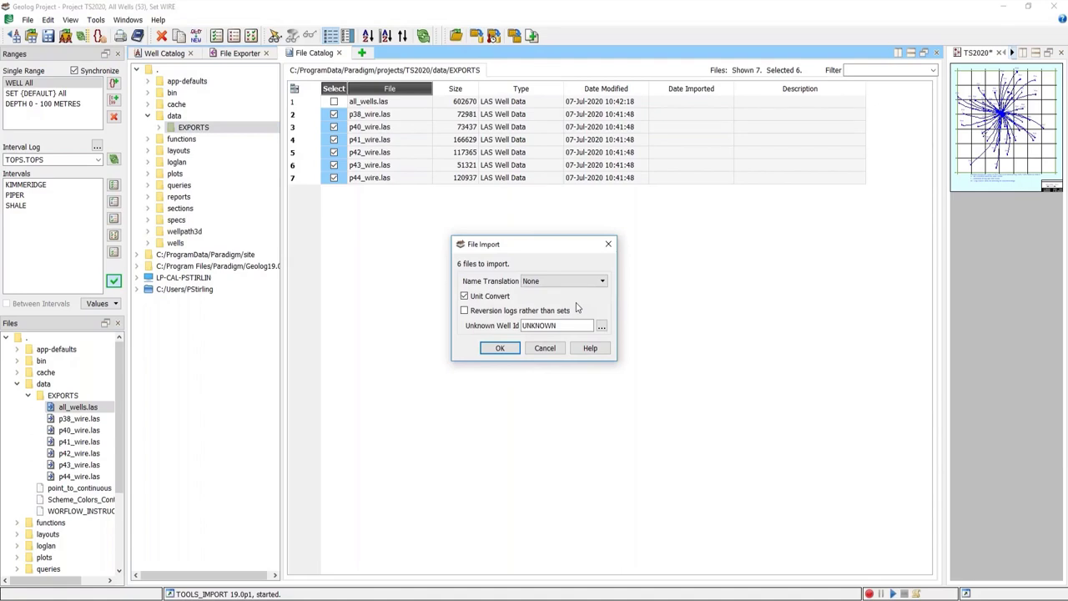
left_click(608, 243)
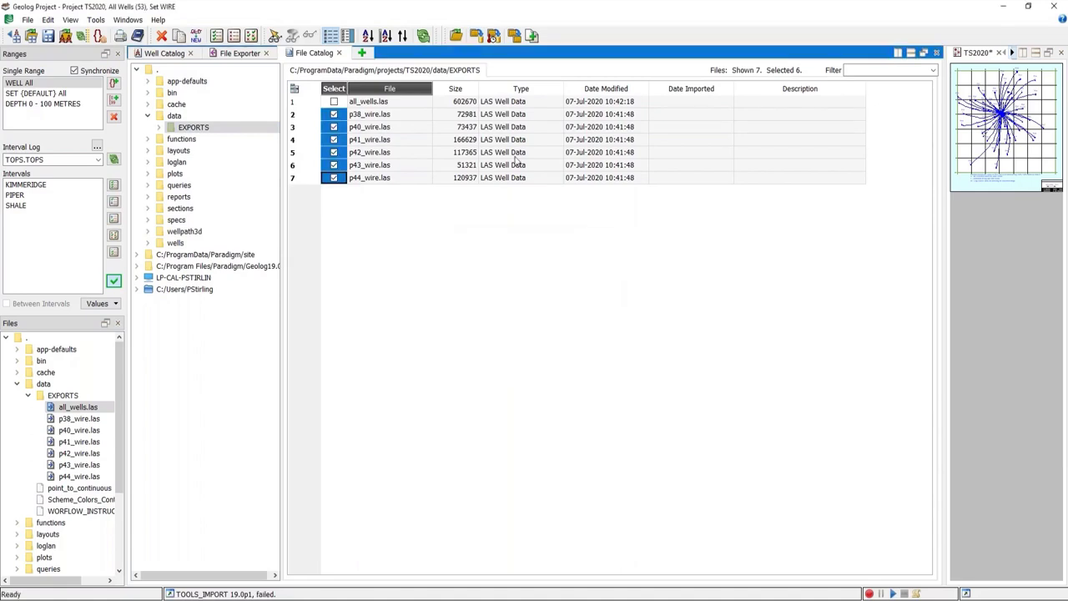
Step: Concatenate the six selected LAS files into a new LAS file named concat in the EXPORTS folder
left_click(532, 37)
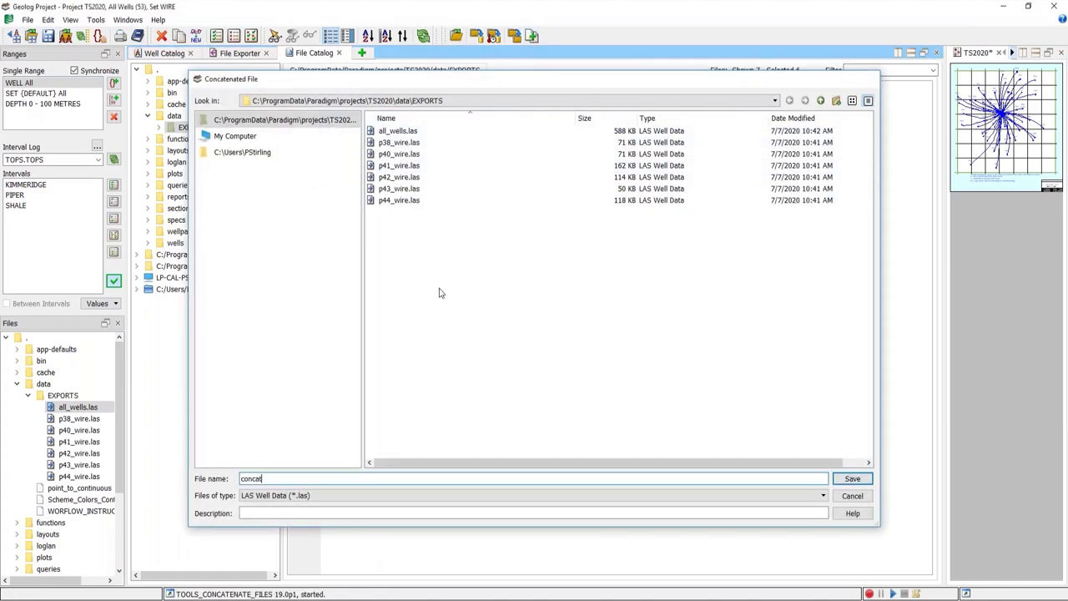
key("Return")
left_click(381, 115)
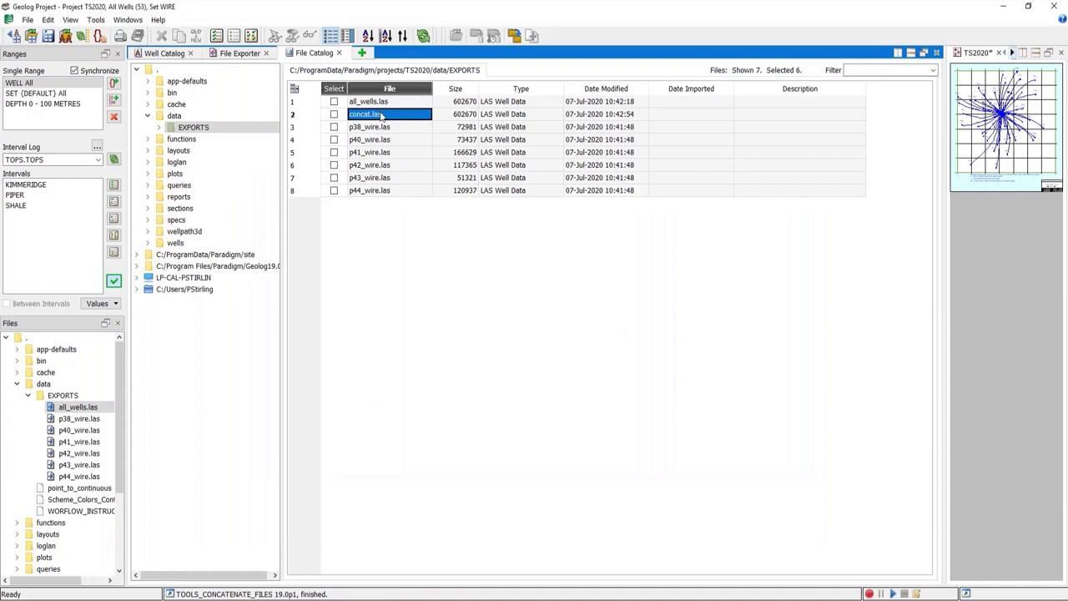
Step: Refresh the EXPORTS folder in the project's file tree and open concat.las for import
right_click(73, 396)
left_click(109, 402)
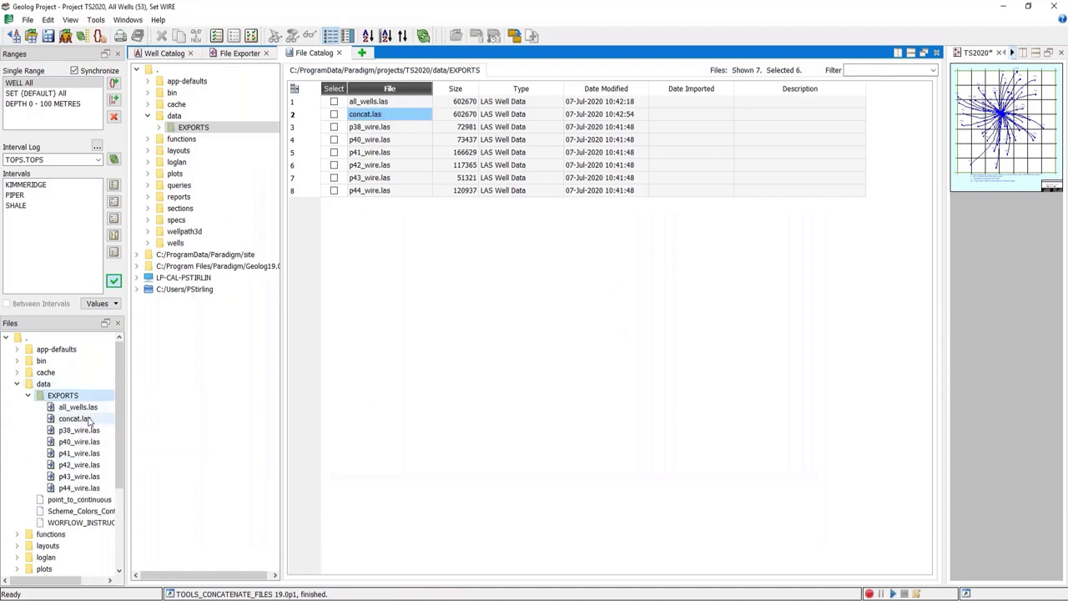
left_click_drag(76, 417, 499, 424)
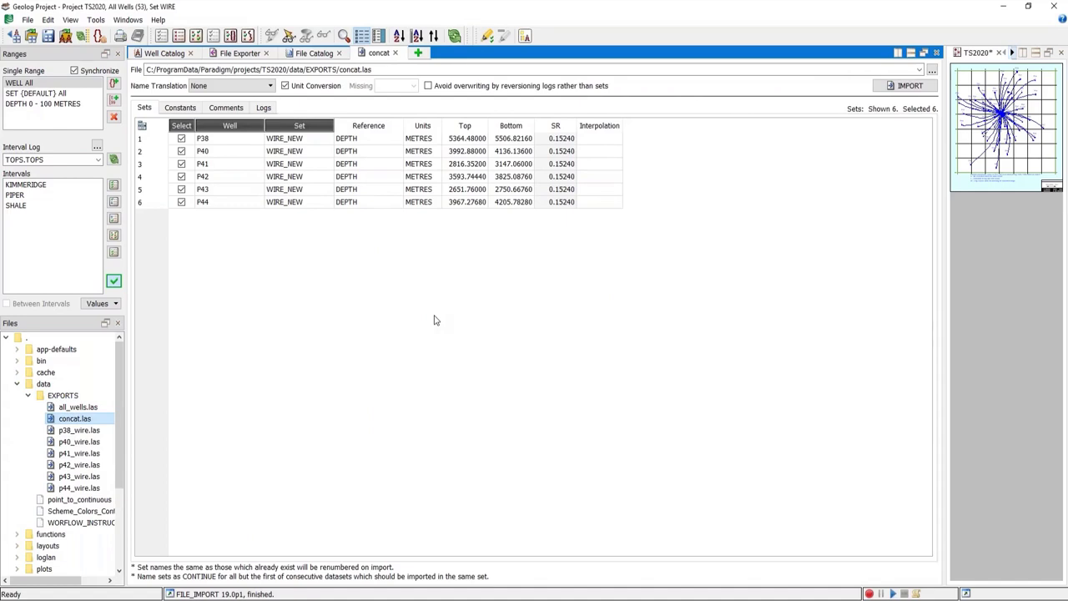
Step: Rename the set for well P38 as WIRE_NEWER in the import list
double_click(311, 137)
left_click_drag(311, 137, 294, 139)
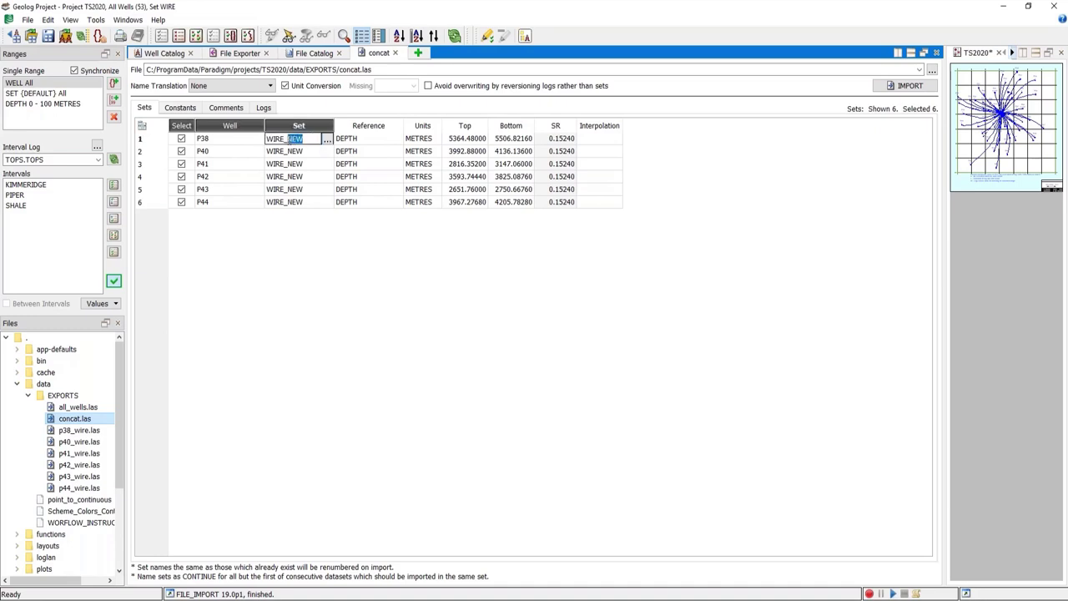
left_click(289, 140)
left_click(304, 176)
Step: Fill the set name WIRE_NEWER from P38 down through wells P40 to P44
left_click(306, 142)
left_click_drag(305, 142, 302, 202)
right_click(302, 202)
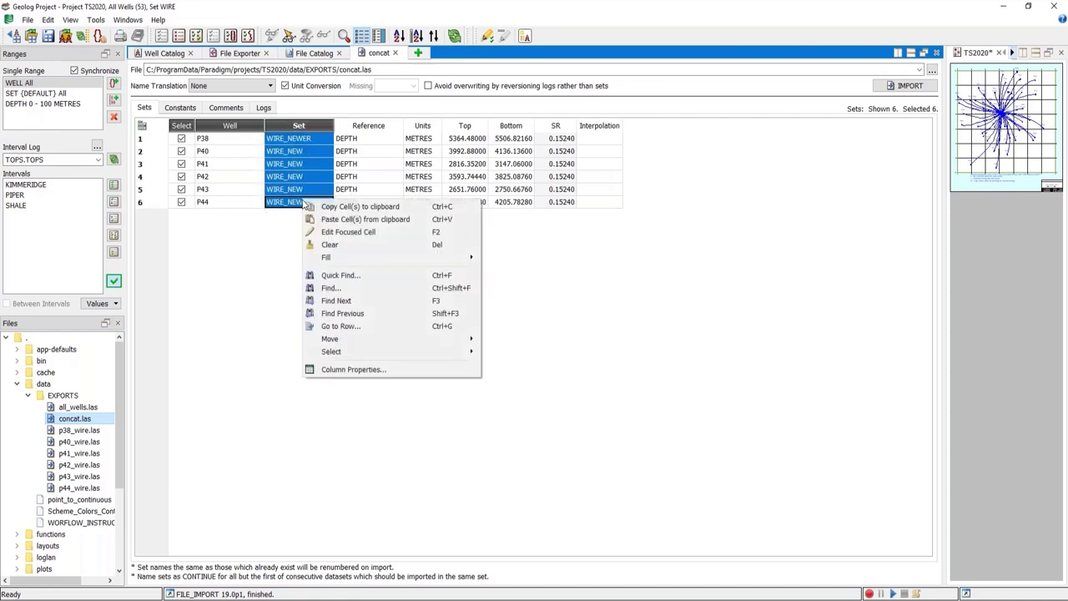
mouse_move(459, 257)
left_click(515, 272)
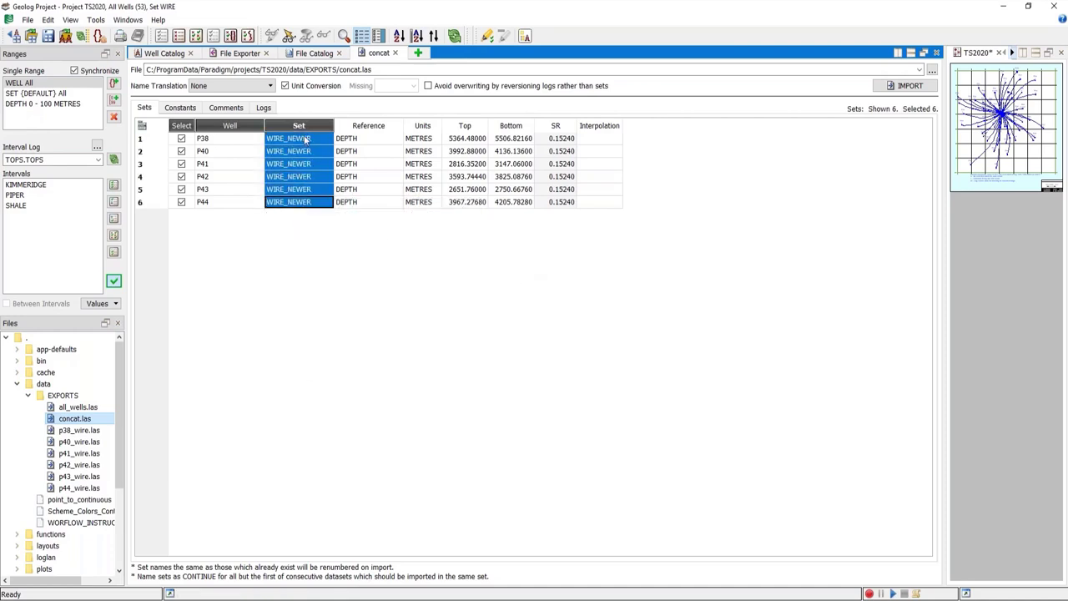
Step: Review the logs listed for import from concat.las for wells P38 to P44 and return to the file catalog
left_click(310, 251)
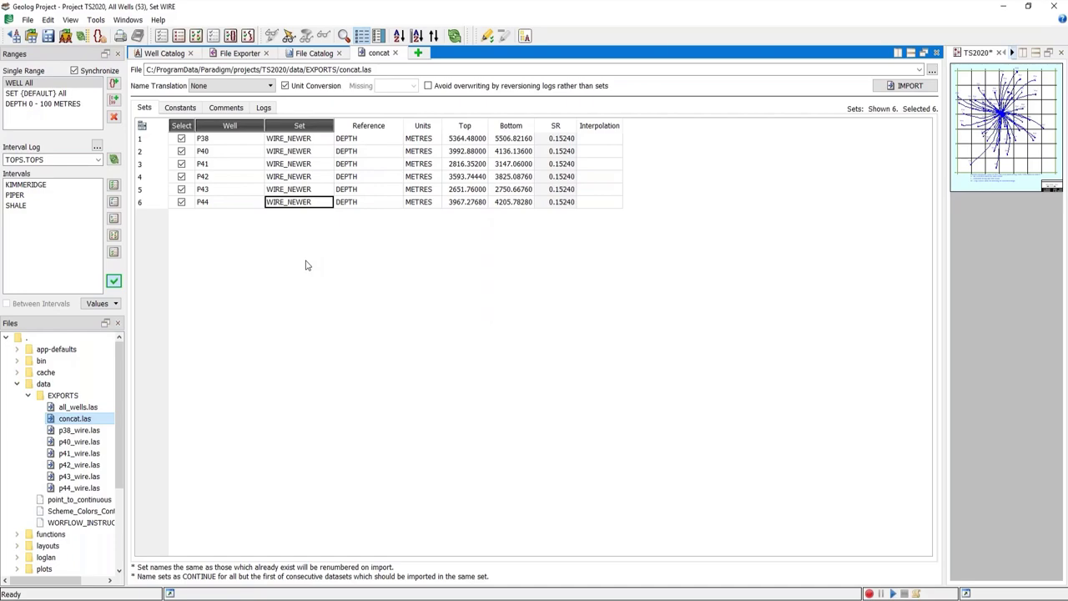
left_click(269, 110)
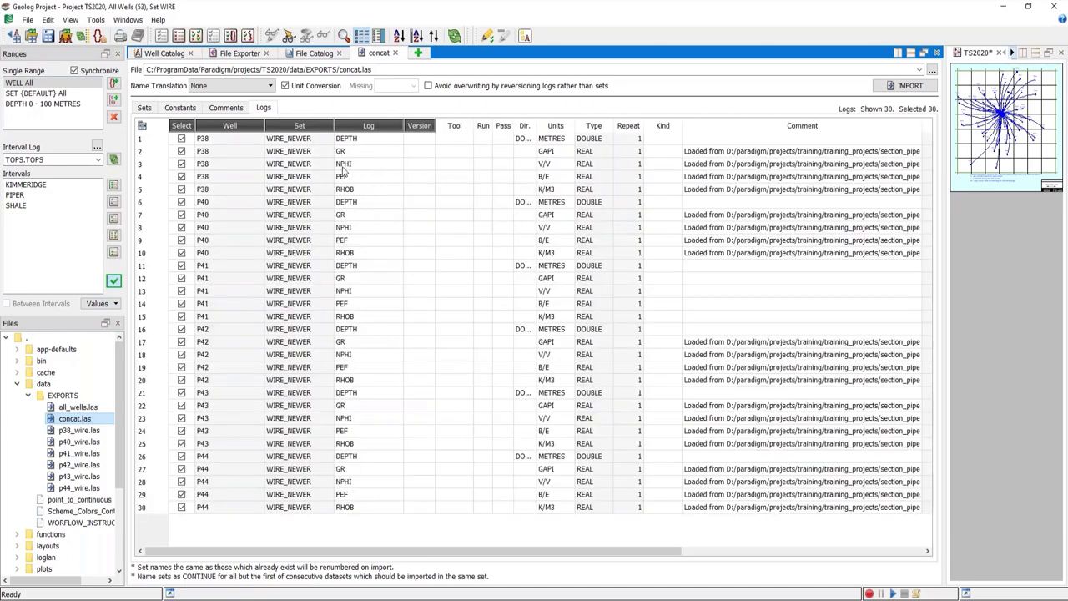
left_click(310, 53)
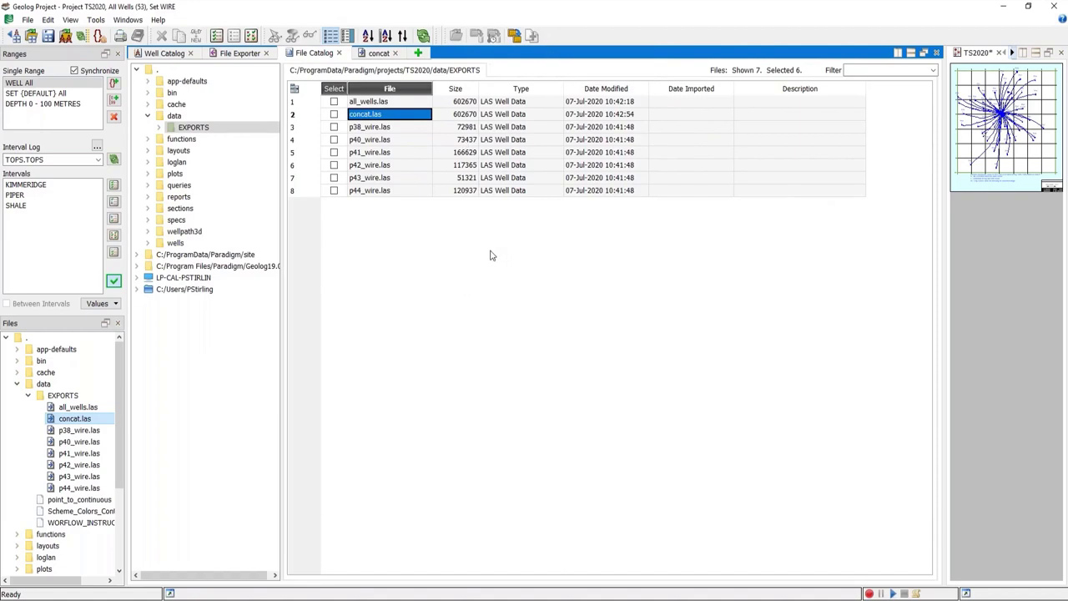
Step: Close the Project application and open the Well application for TS2020 in a maximized window
left_click(1053, 6)
left_click(551, 319)
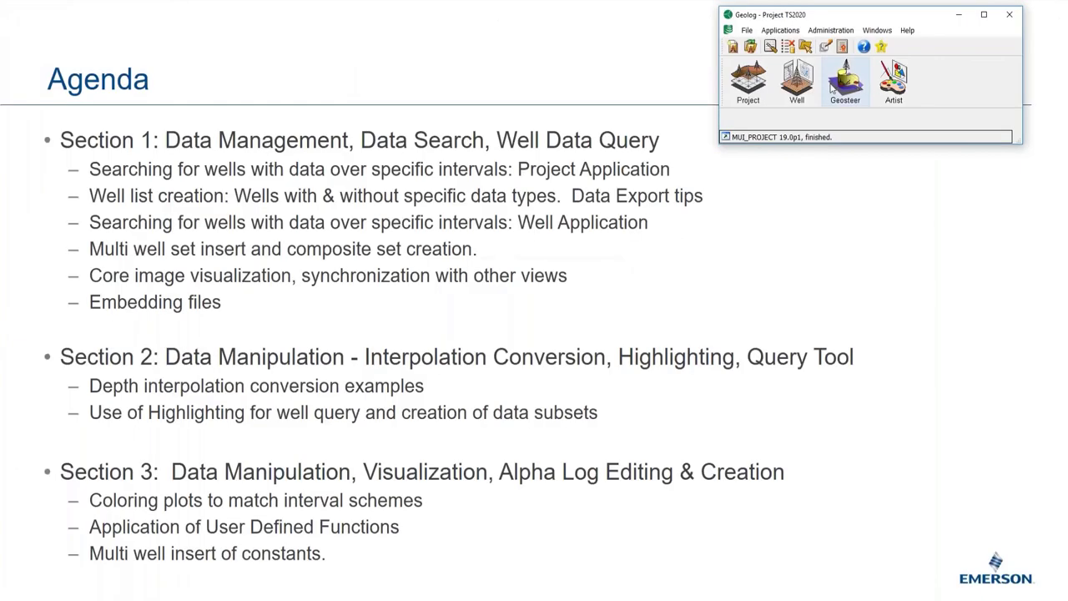
left_click(816, 87)
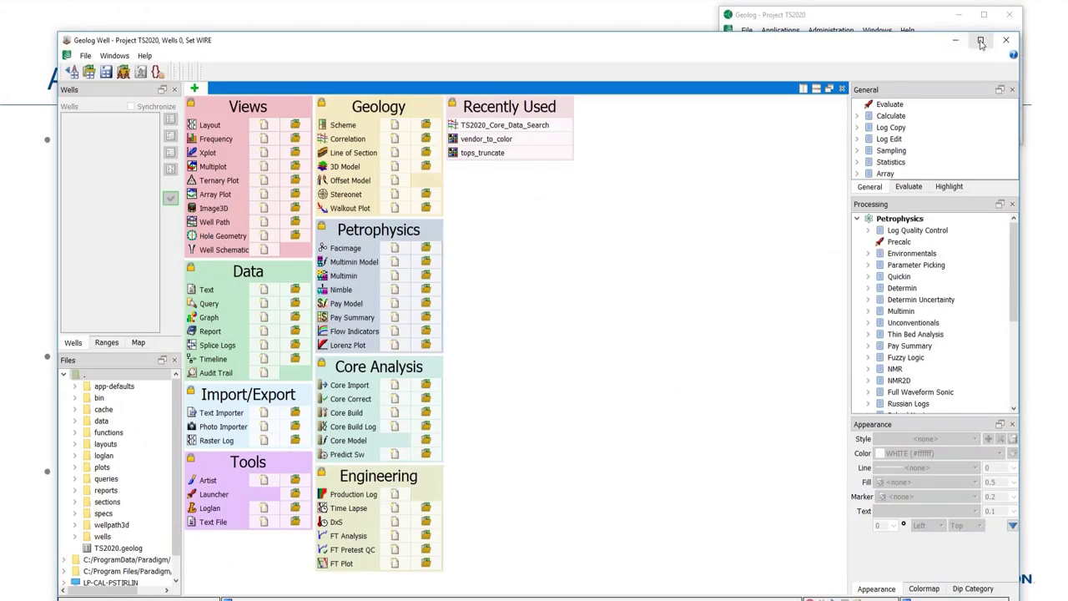
left_click(981, 41)
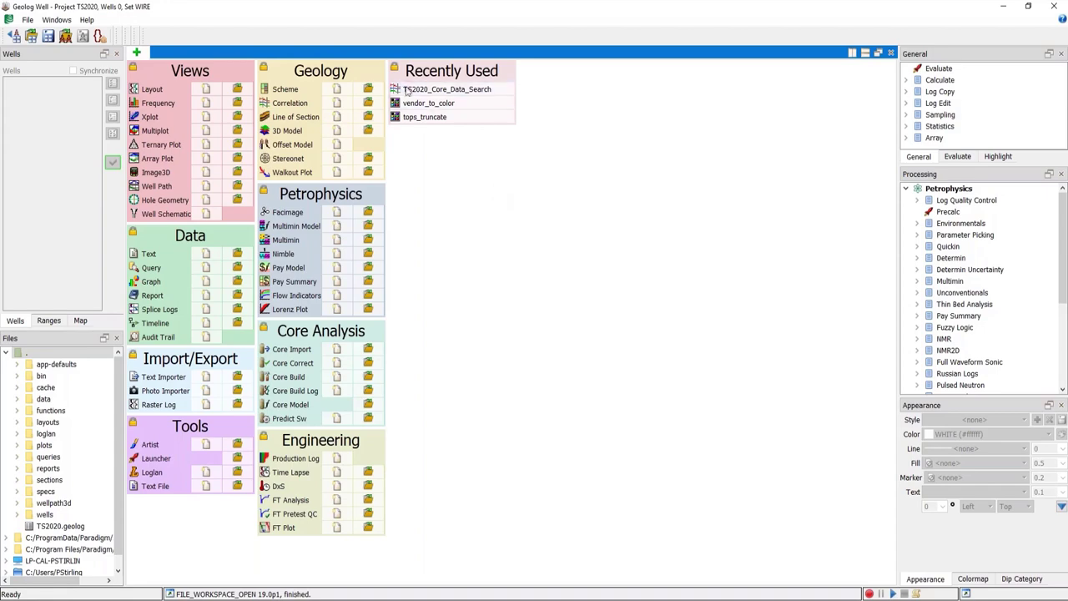
Step: Open the well workspace TS2020_Section1A.well_workspace from the project's specs folder
left_click(31, 36)
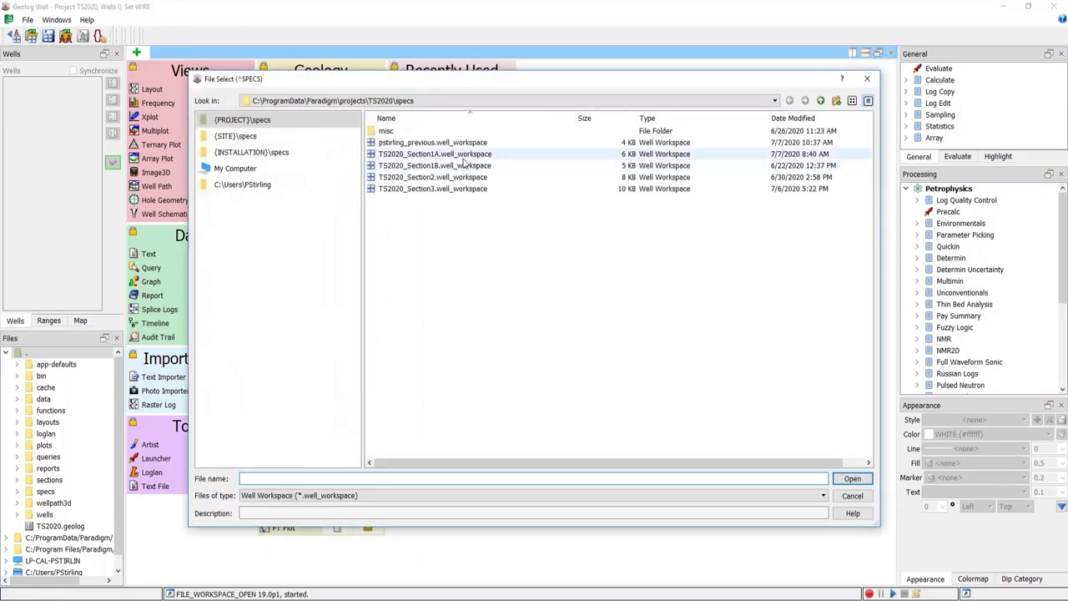
left_click(462, 155)
left_click(852, 479)
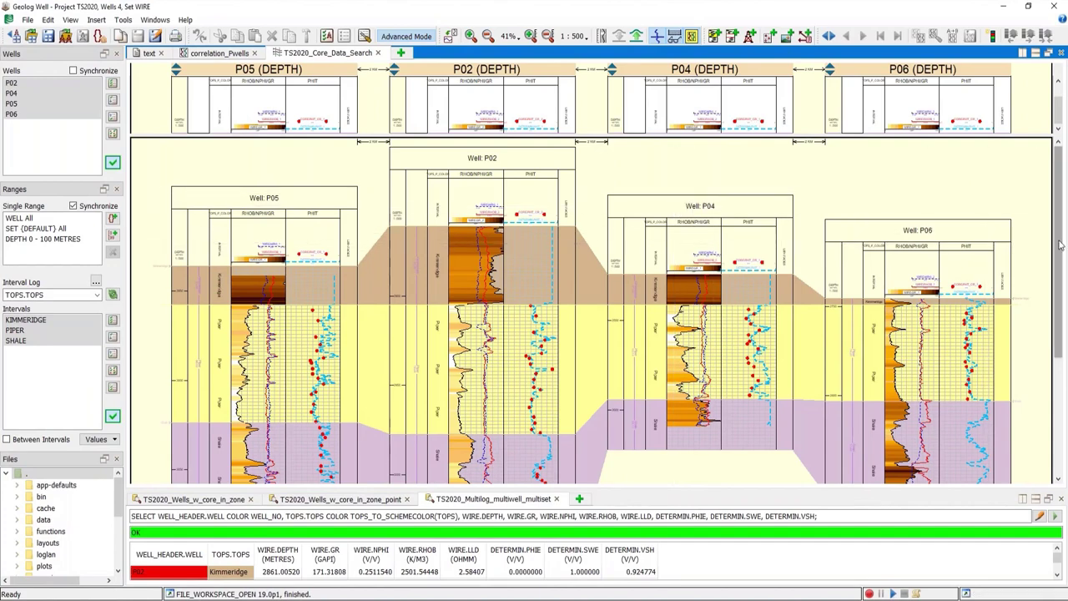
Step: Enlarge the query results area and highlight the Shale CORE.PHIT_CR values of wells P02 and P05 in TS2020_Wells_w_core_in_zone
scroll(1059, 245, "down", 3)
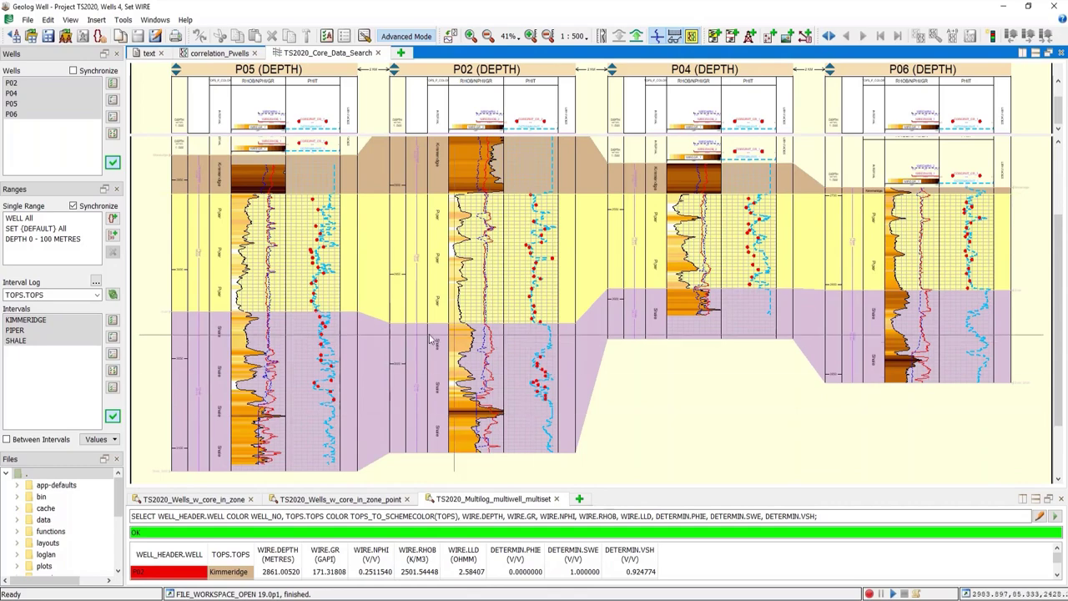
scroll(588, 371, "up", 3)
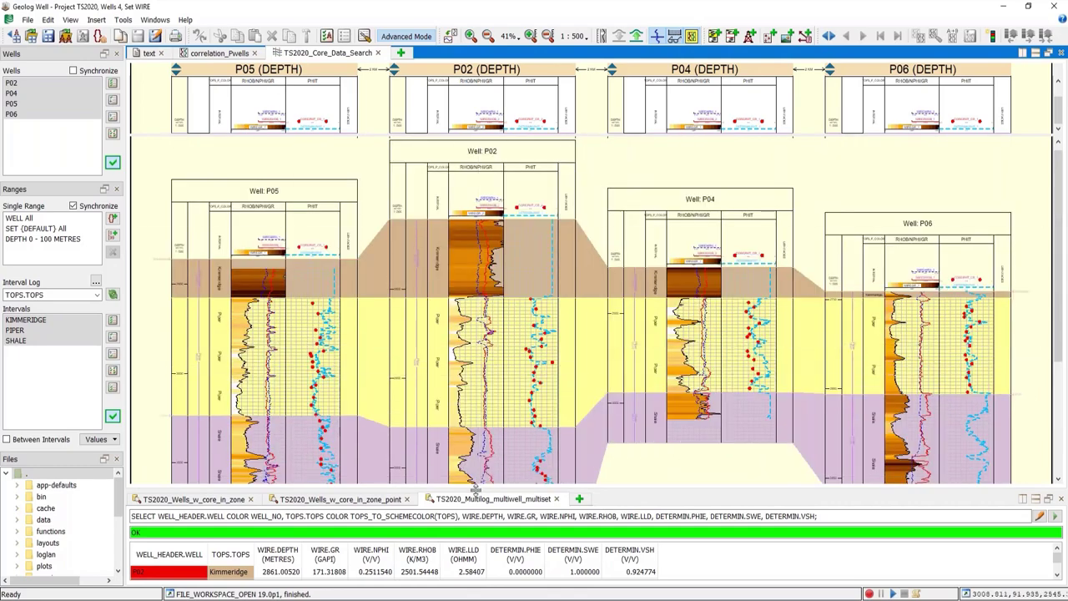
left_click_drag(475, 490, 210, 100)
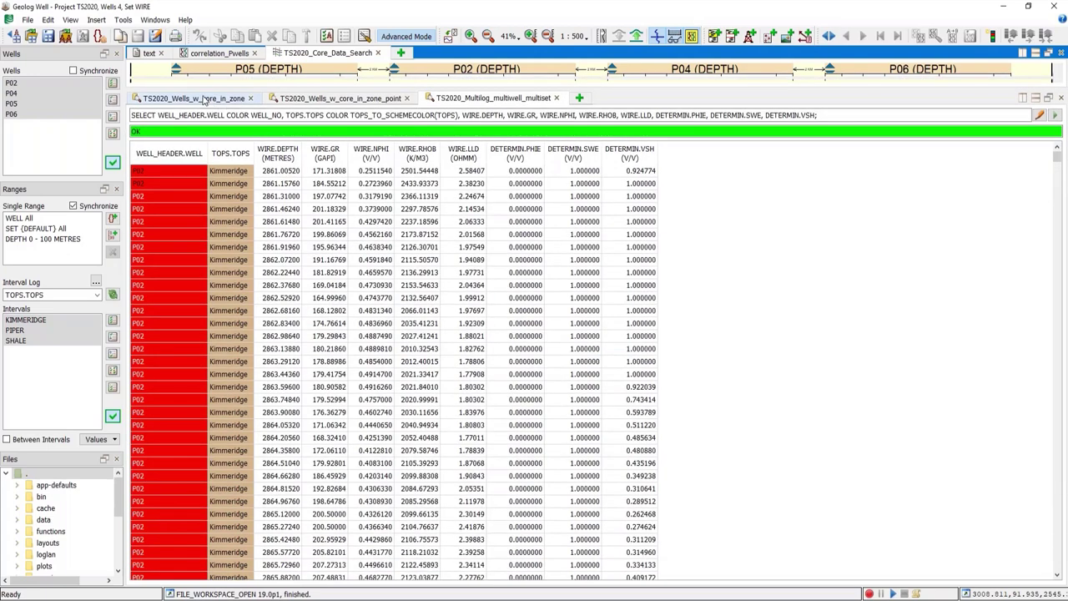
left_click(194, 99)
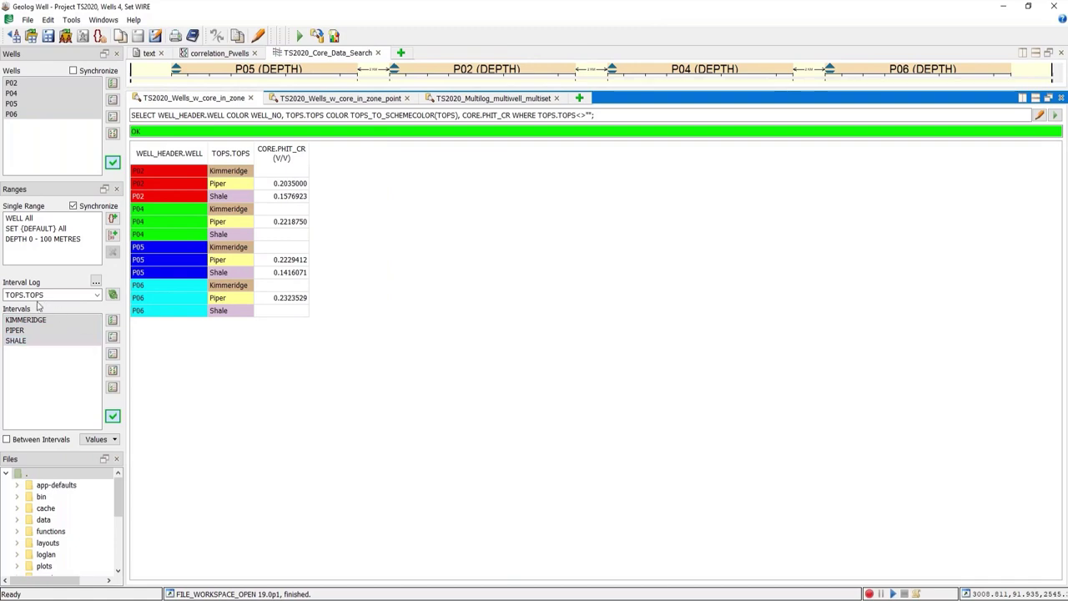
left_click(293, 200)
left_click(297, 273, "ctrl")
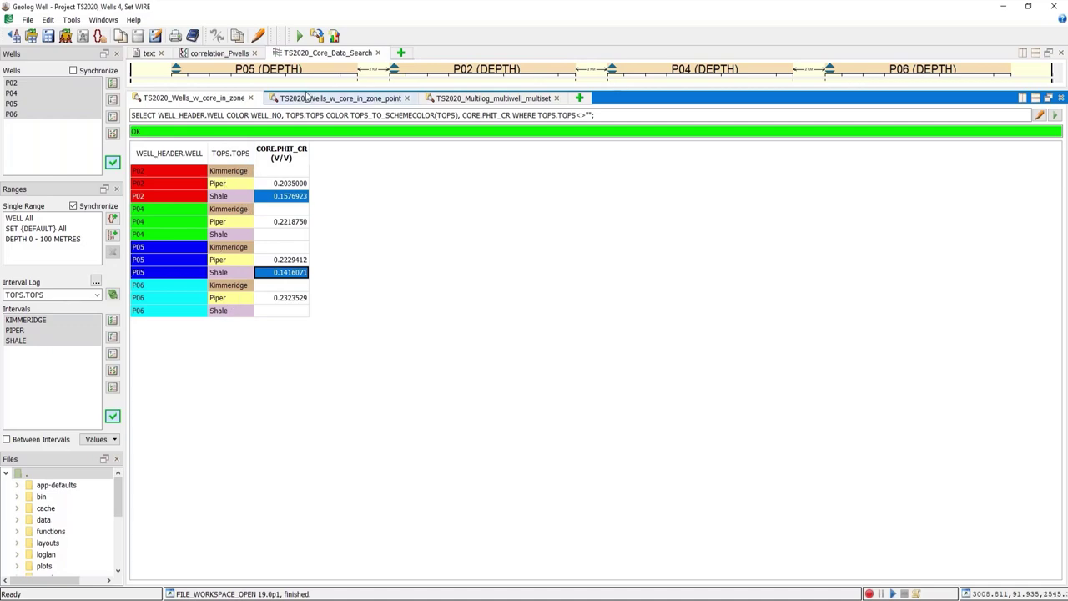
Step: Resize the correlation plot and query areas to compare the core data points with the TS2020_Wells_w_core_in_zone results
left_click_drag(306, 95, 306, 484)
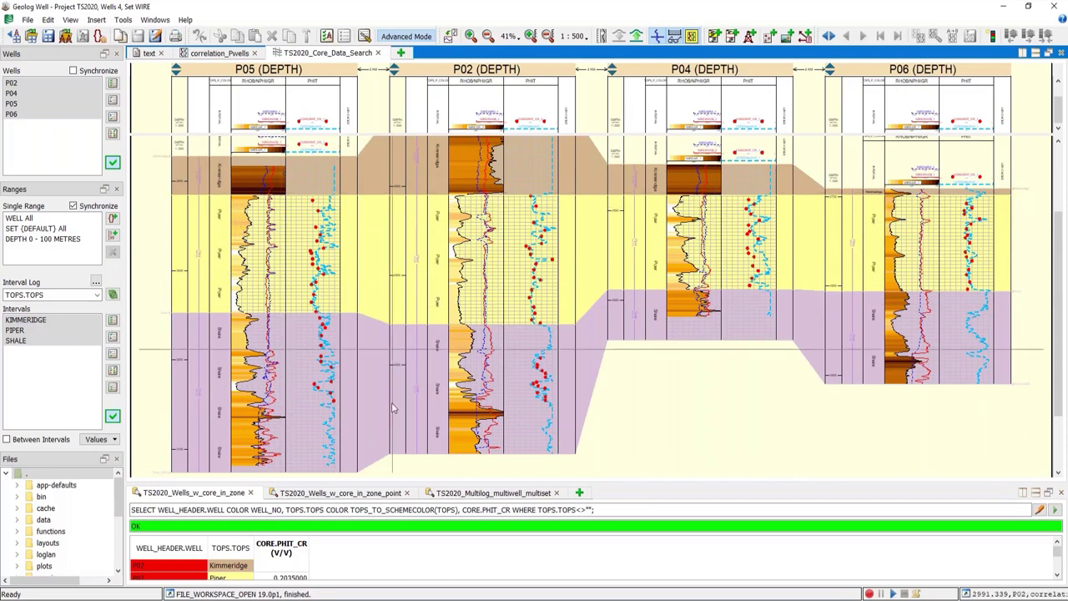
left_click(389, 488)
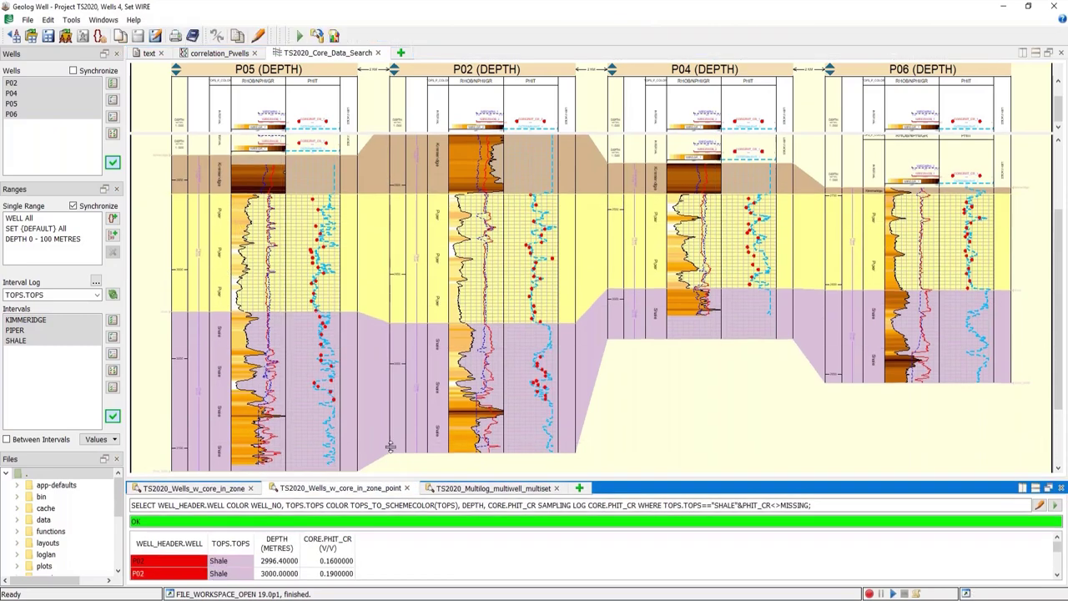
left_click_drag(389, 482, 159, 225)
left_click(181, 235)
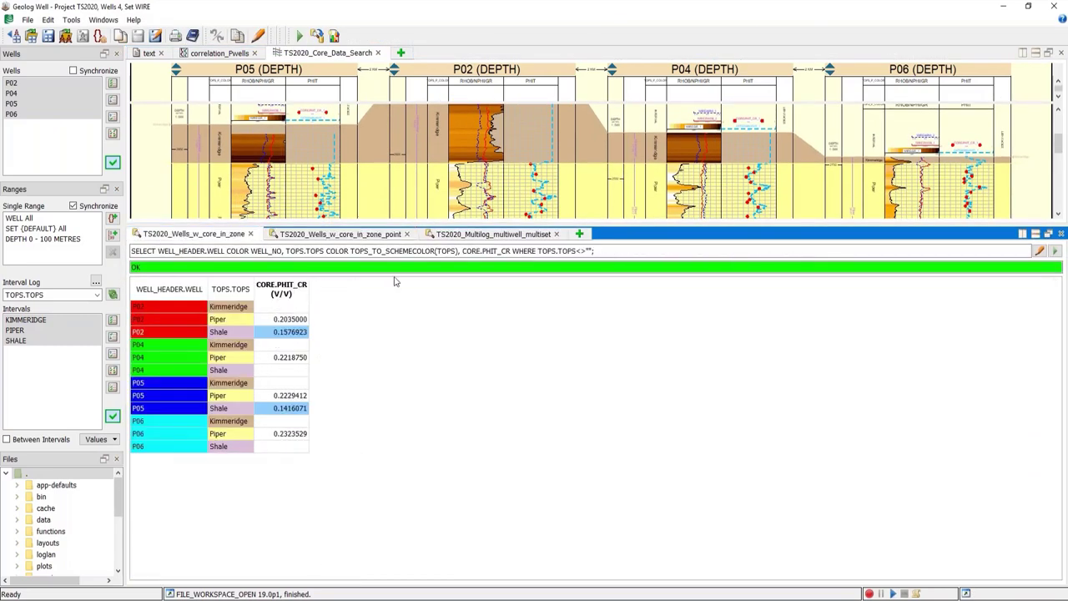
Step: Examine the well, tops and CORE.PHIT_CR expressions of the TS2020_Wells_w_core_in_zone query in the SELECT query editor and close it
left_click(1041, 252)
left_click_drag(584, 132, 728, 208)
left_click(592, 237)
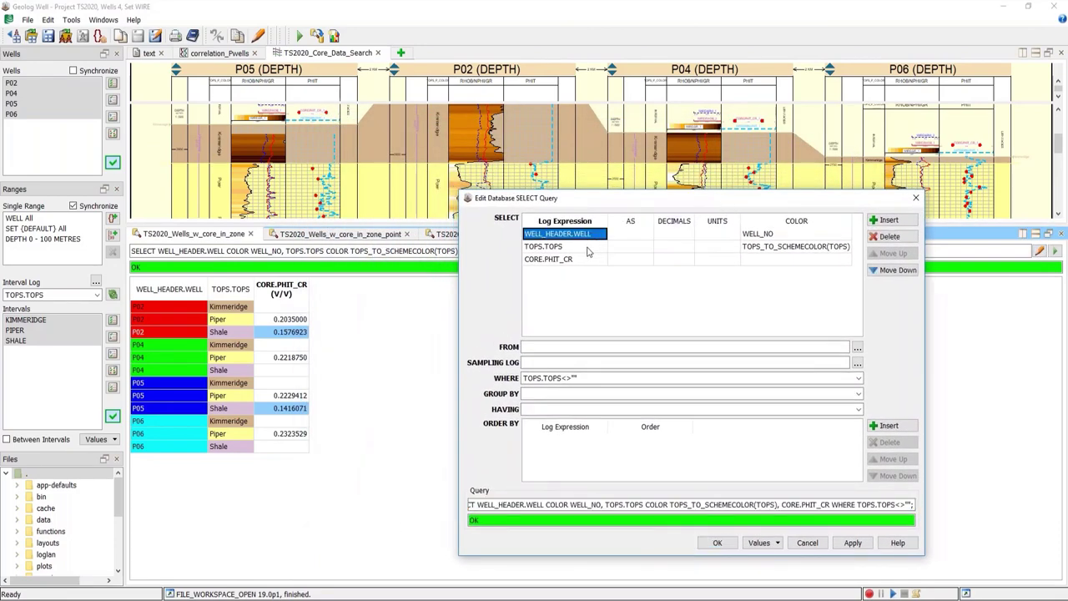
left_click(587, 250)
left_click(586, 261)
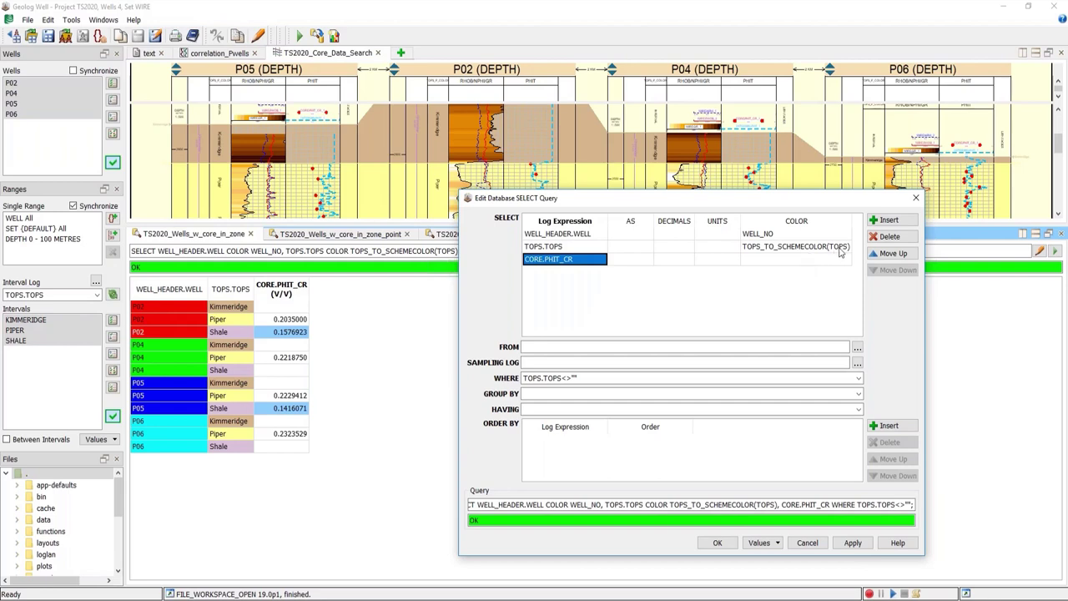
left_click(915, 198)
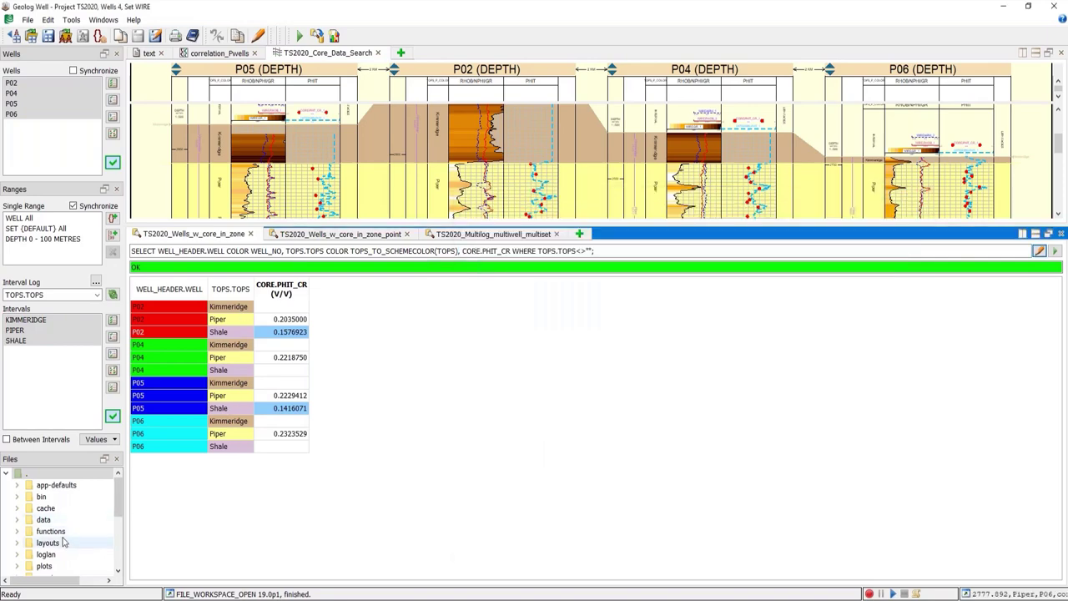
Step: Open tops_to_schemecolor.chmap from the project's functions folder, inspect its mapping of tops to colors, and close it
left_click(17, 531)
scroll(66, 505, "down", 5)
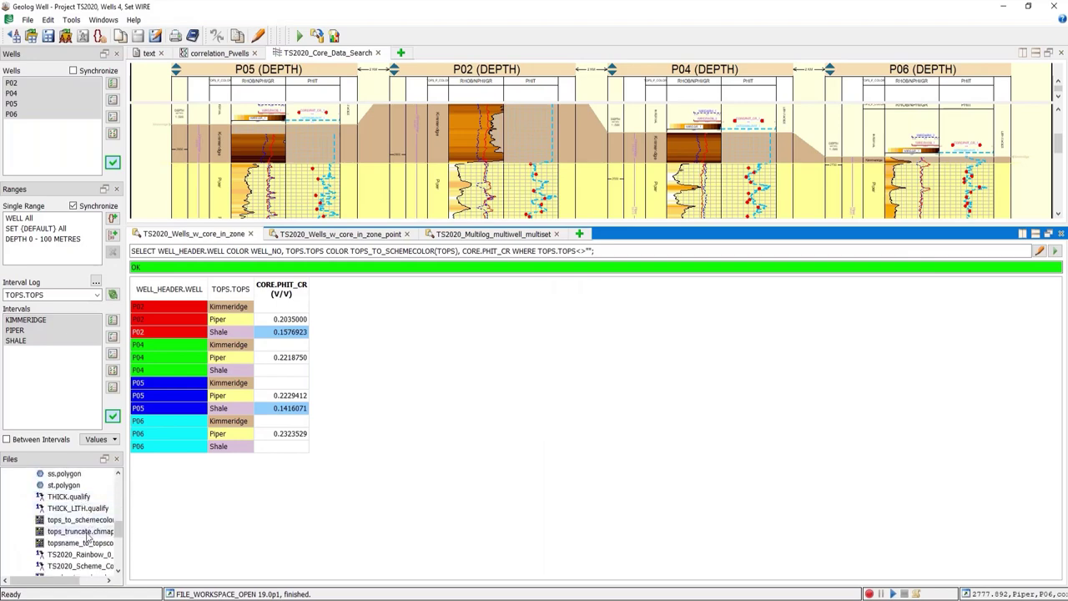
double_click(84, 542)
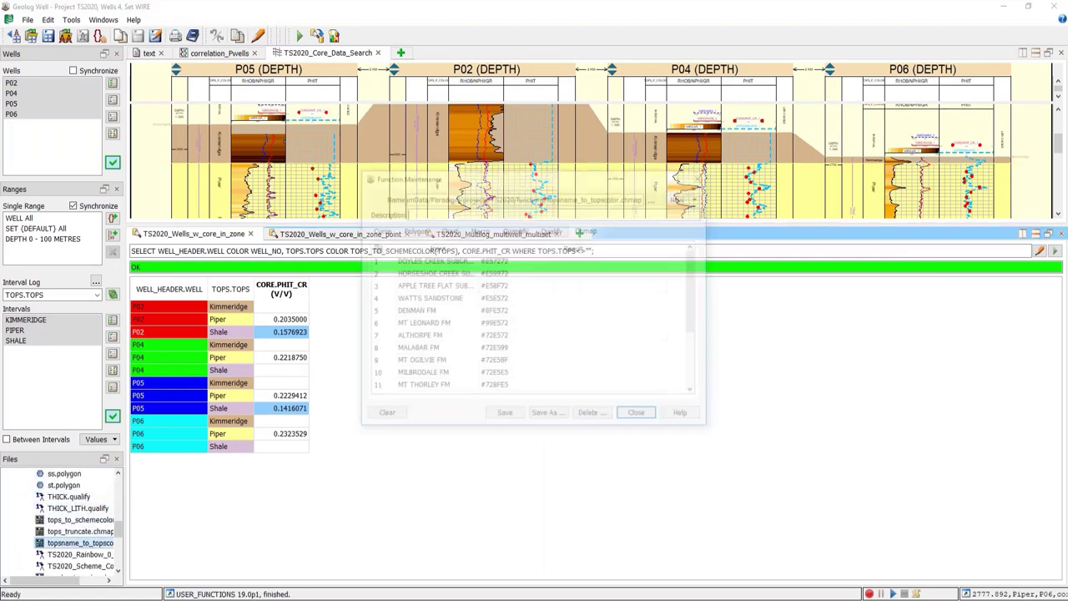
left_click(702, 176)
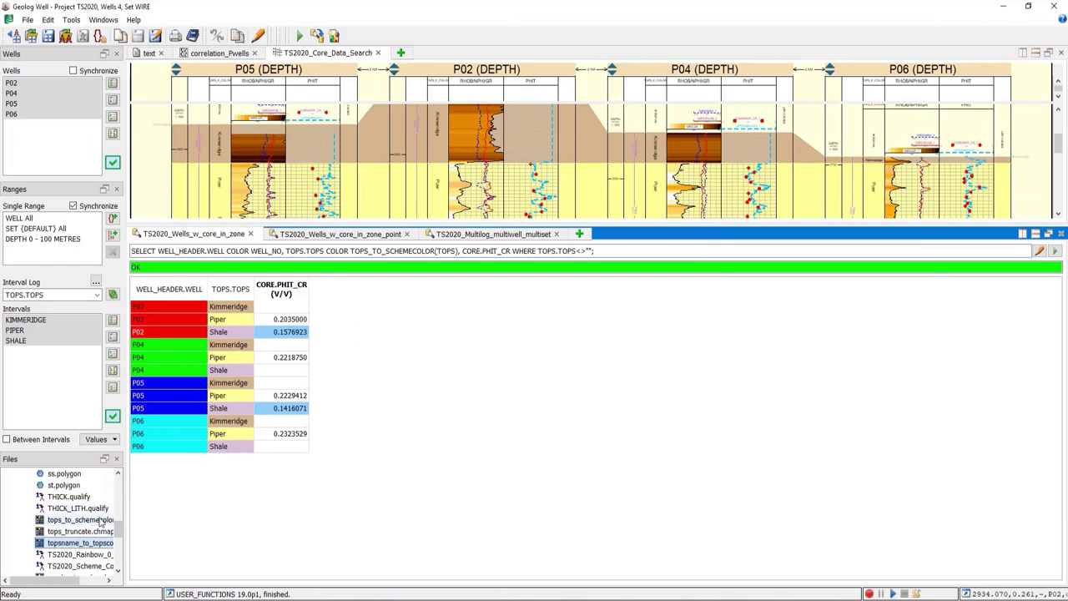
double_click(100, 520)
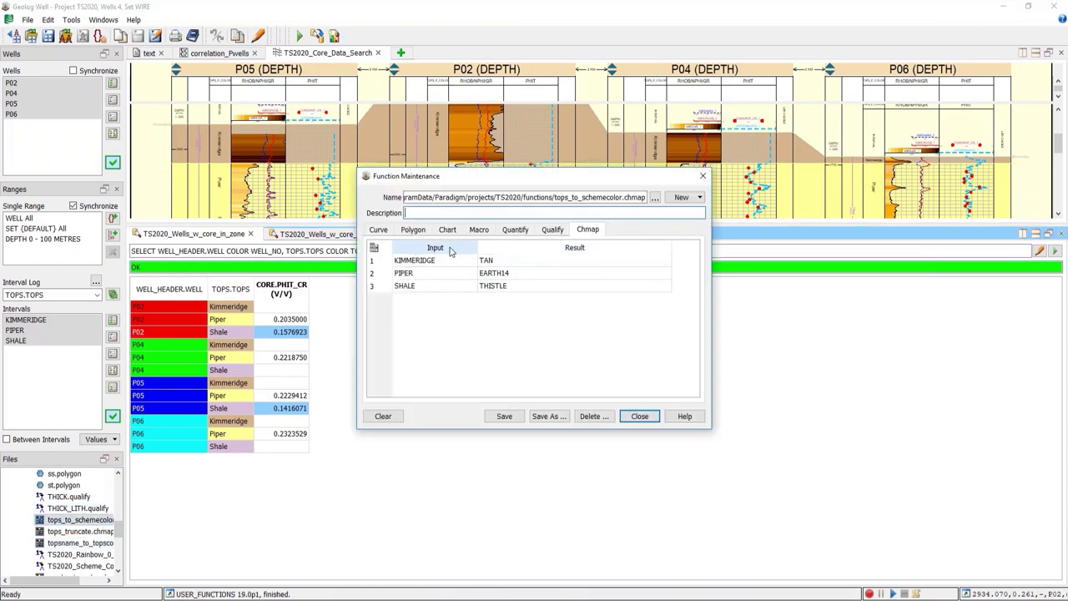
left_click_drag(449, 252, 546, 252)
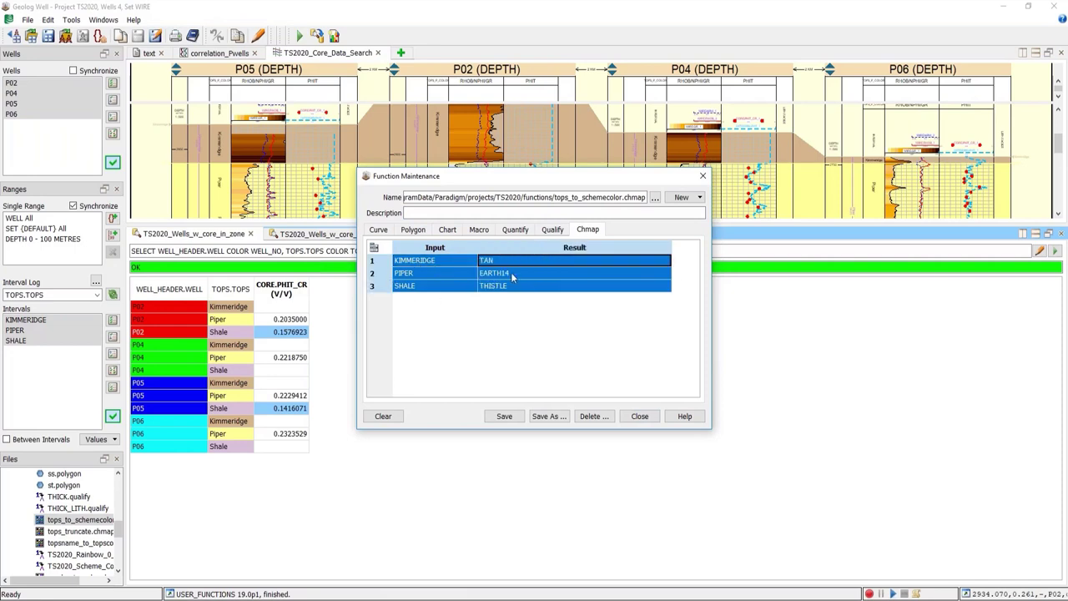
left_click(703, 176)
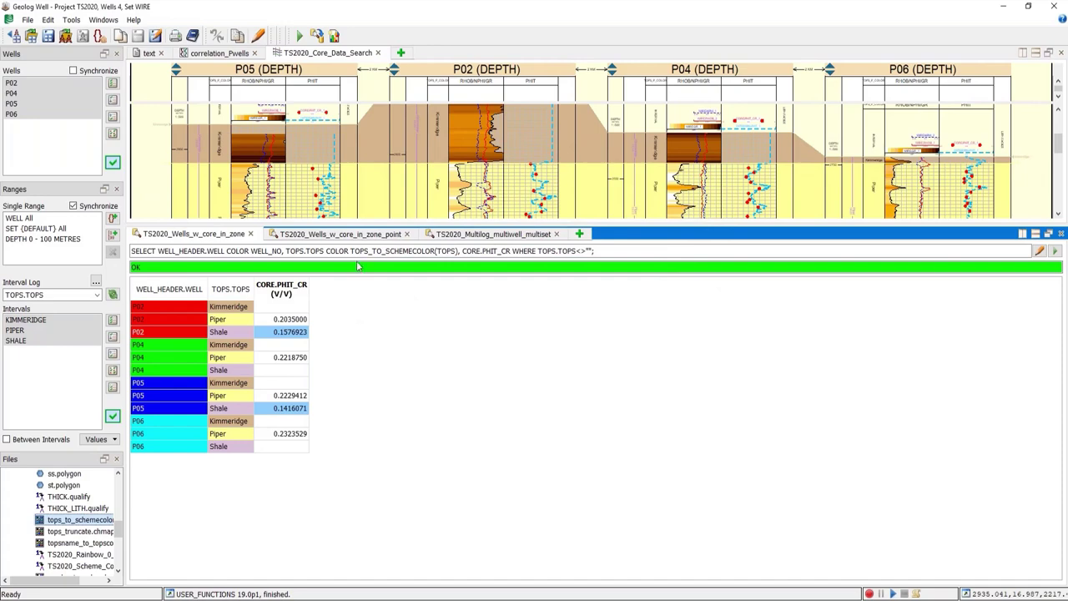
Step: Open the TS2020_Wells_w_core_in_zone_point query and inspect its sampling log CORE.PHIT_CR in the SELECT query editor
left_click(349, 237)
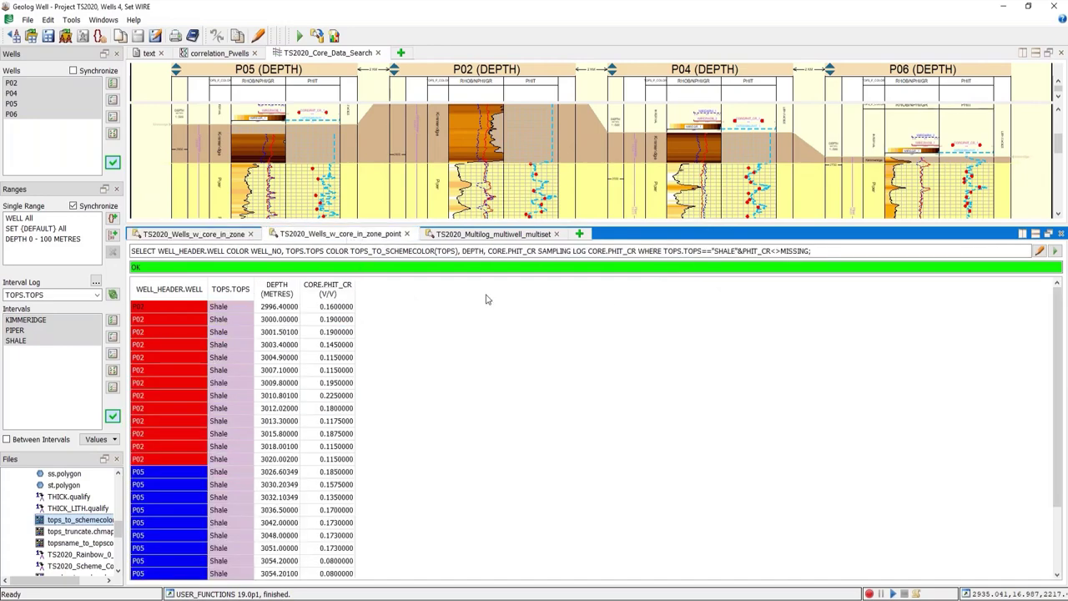
left_click(1039, 251)
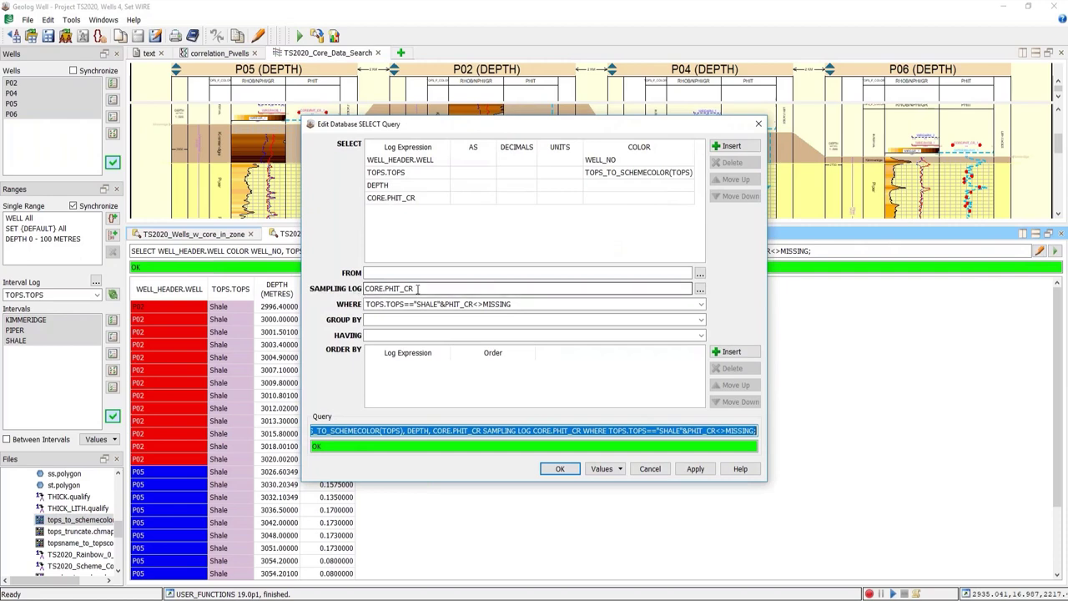
left_click_drag(414, 288, 369, 288)
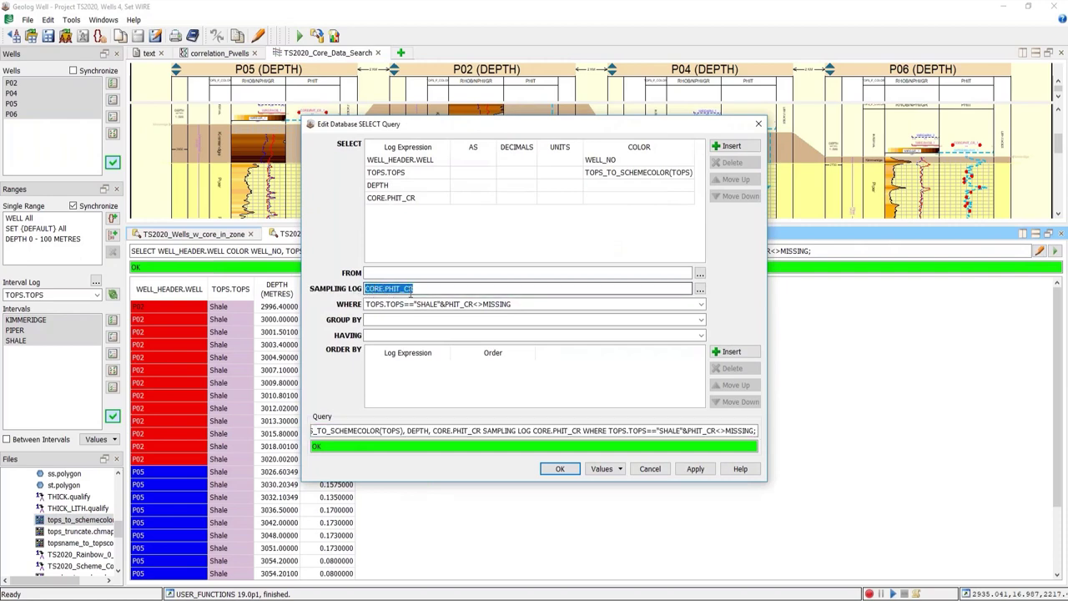
left_click(560, 468)
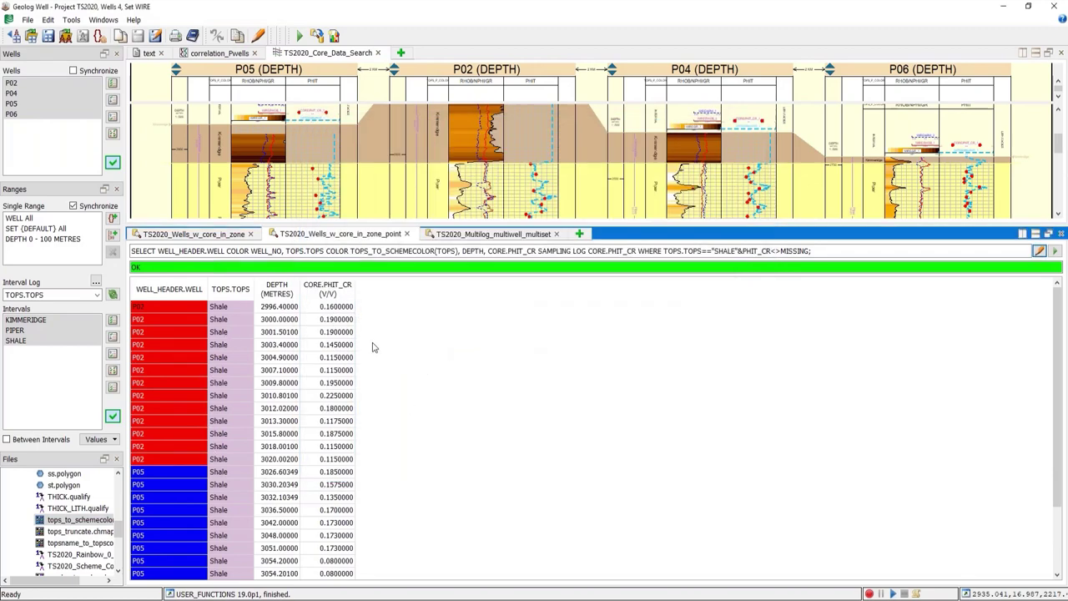
Step: Highlight the individual Shale CORE.PHIT_CR values of well P02, followed by those of well P05, in the query results
left_click_drag(332, 307, 336, 459)
scroll(468, 402, "down", 2)
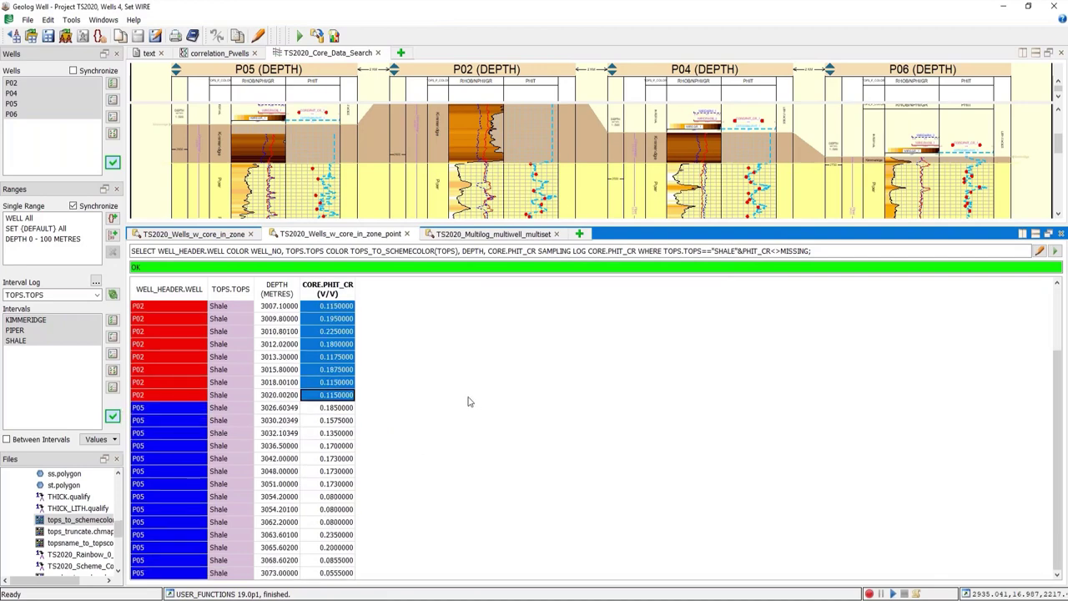
left_click_drag(340, 407, 343, 575)
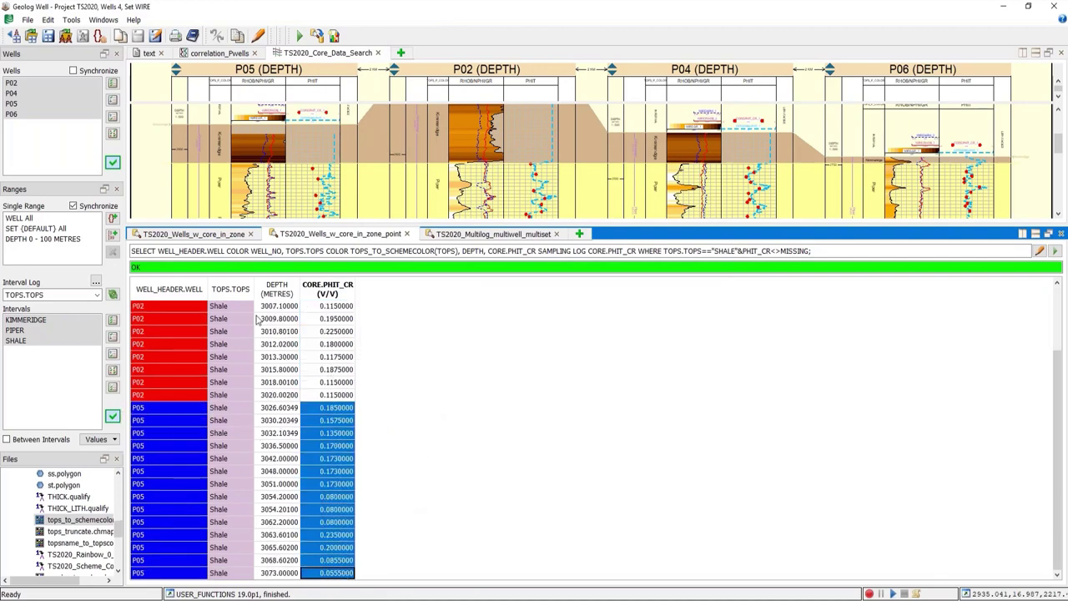
Step: Import the query result as point set TS2020_WELLS_W_CORE_IN_ZONE_POIN and show well P02's full set names in the text view
left_click(318, 36)
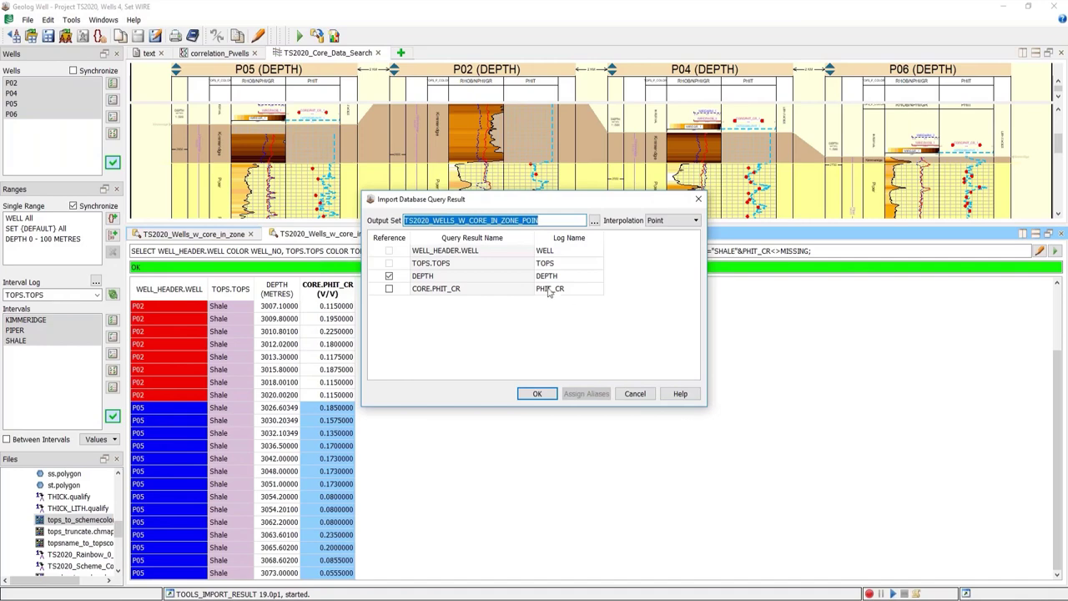
left_click(536, 392)
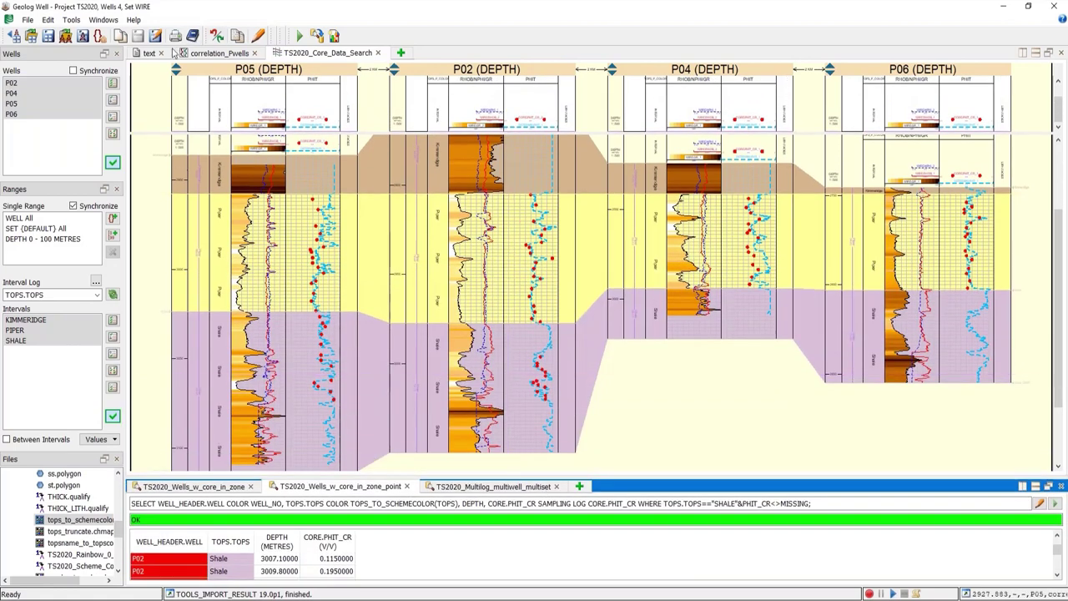
left_click(150, 53)
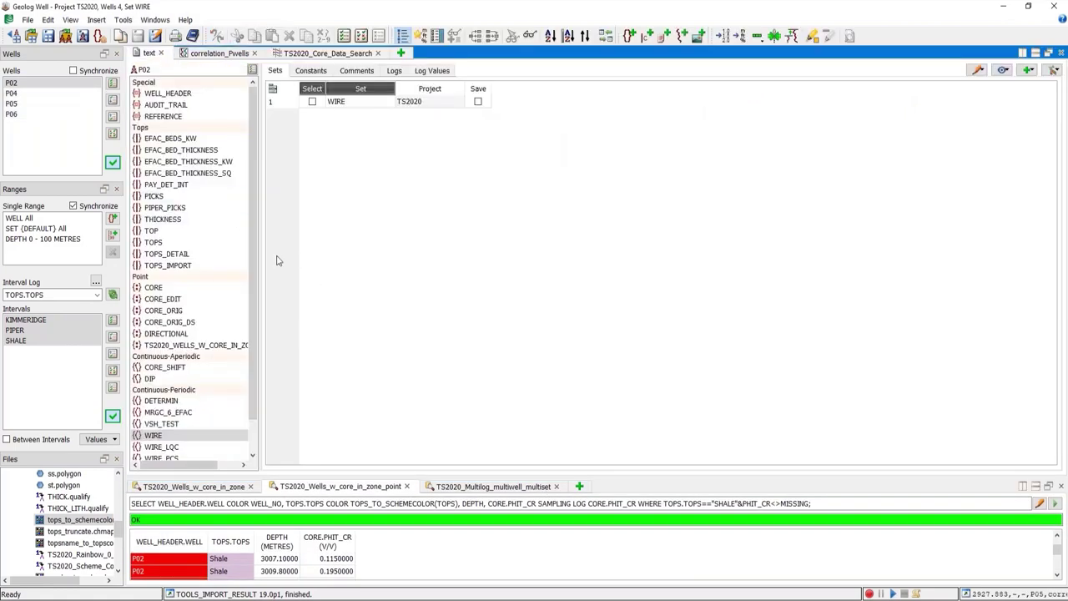
left_click_drag(261, 279, 310, 279)
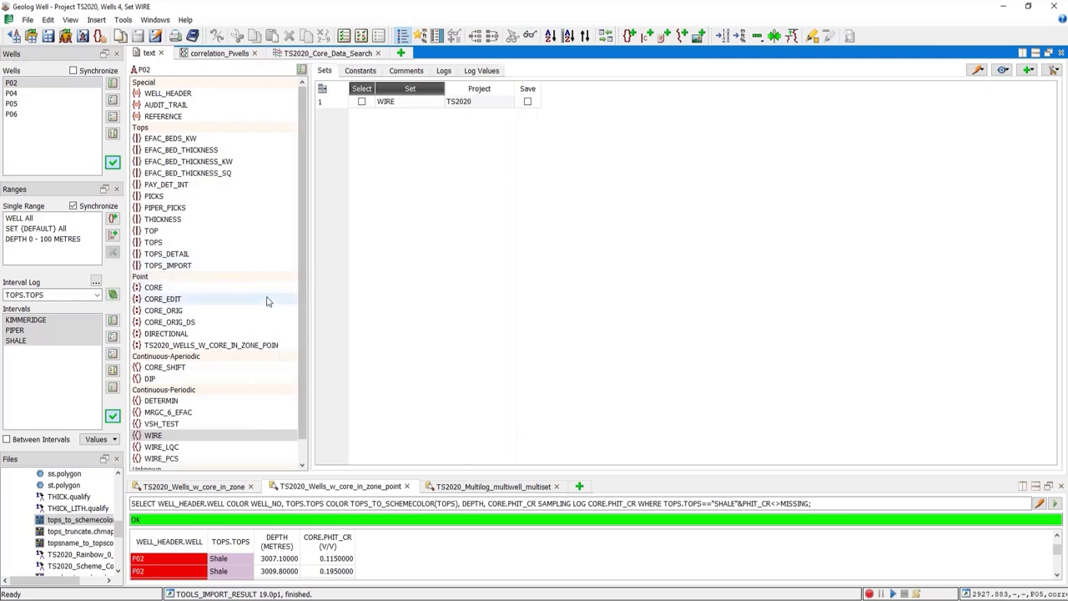
Step: Show the log values of set TS2020_WELLS_W_CORE_IN_ZONE_POIN and highlight its PHIT_CR values, followed by its TOPS values
left_click(226, 346)
left_click(478, 72)
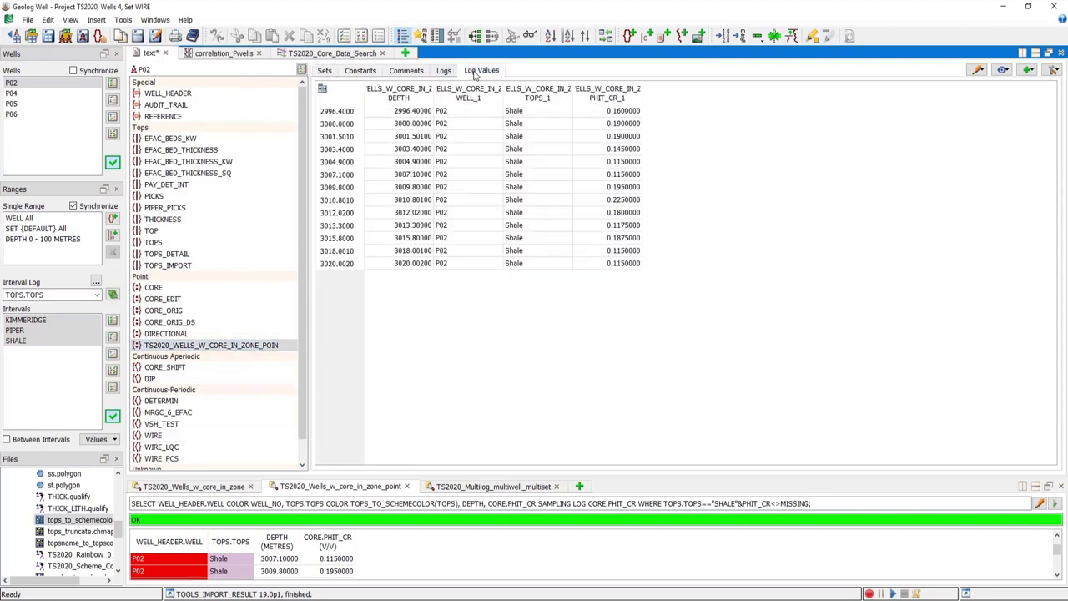
left_click_drag(624, 111, 622, 271)
left_click_drag(524, 113, 521, 265)
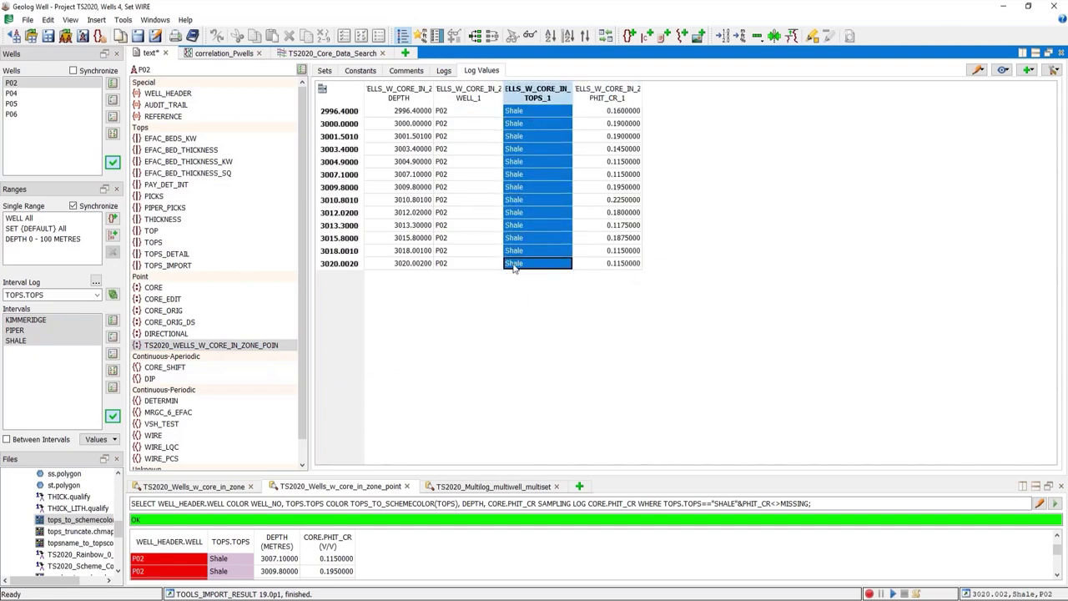
left_click(509, 307)
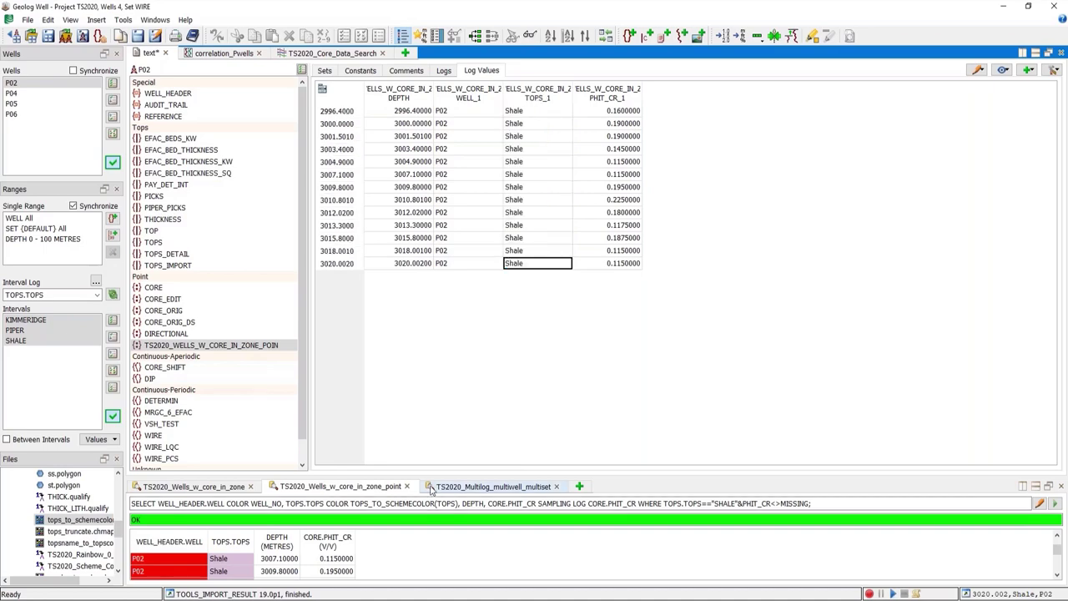
Step: Enlarge the query view, open the TS2020_Multilog_multiwell_multiset query and inspect its WIRE and DETERMIN log expressions in the SELECT query editor
left_click_drag(432, 478, 468, 104)
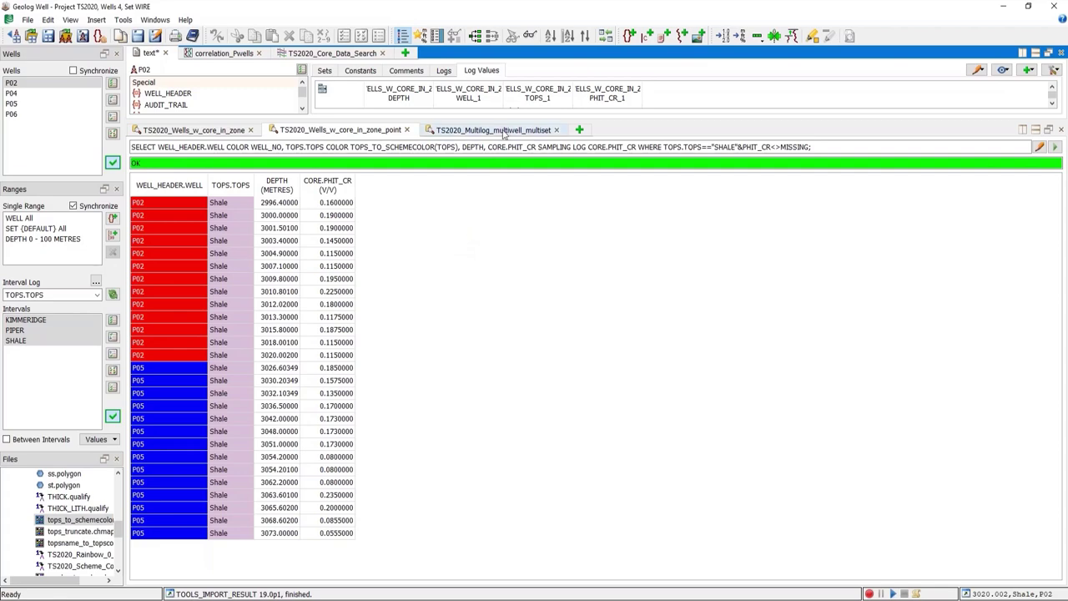
left_click(562, 130)
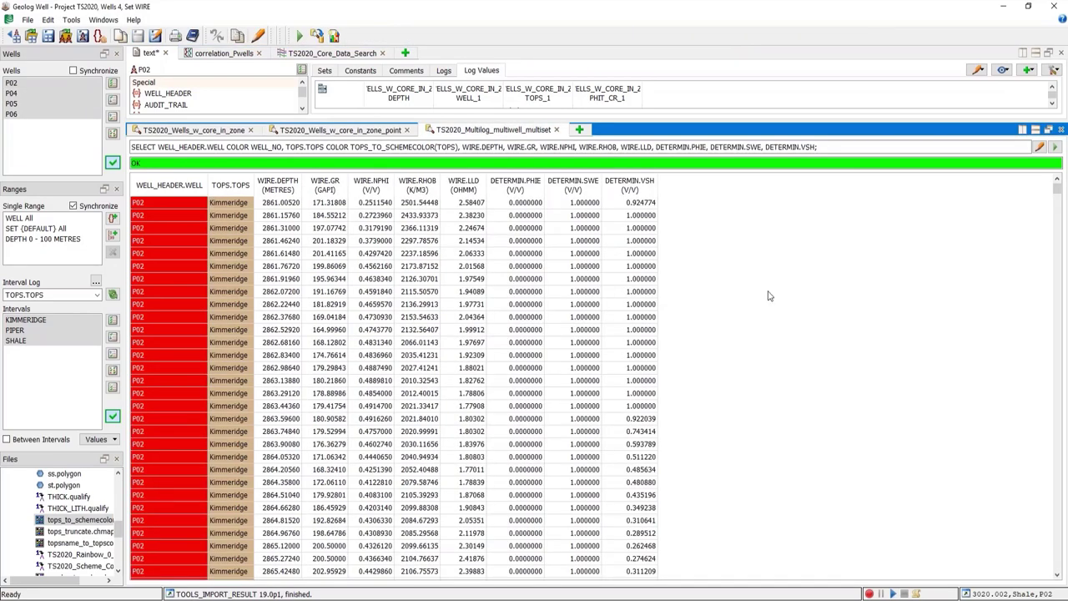
left_click(1038, 148)
mouse_move(539, 120)
left_mouse_down()
mouse_move(542, 45)
mouse_move(669, 113)
left_mouse_up()
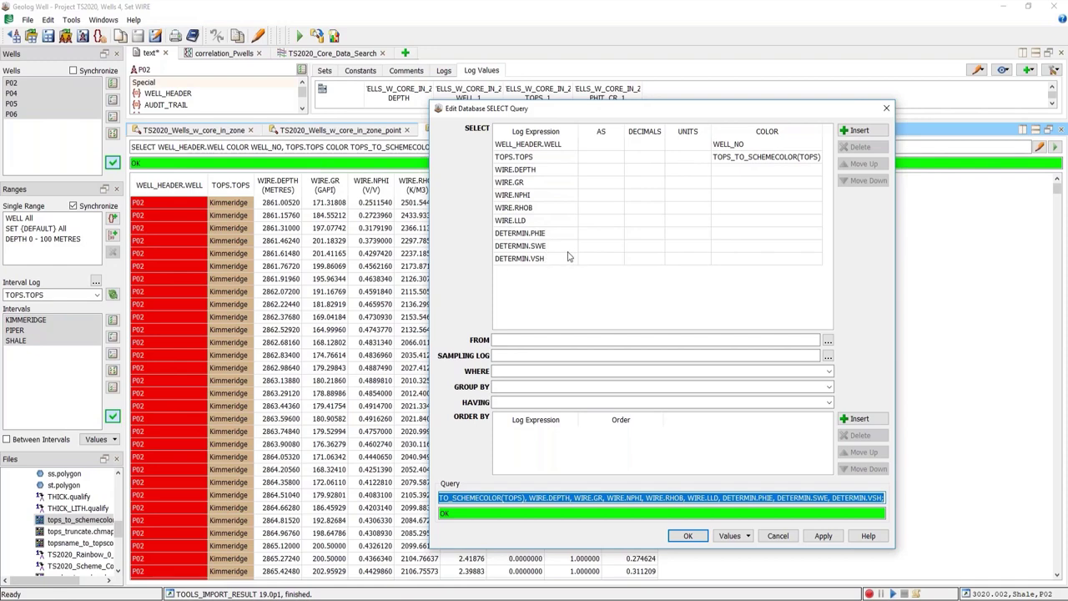
left_click(688, 536)
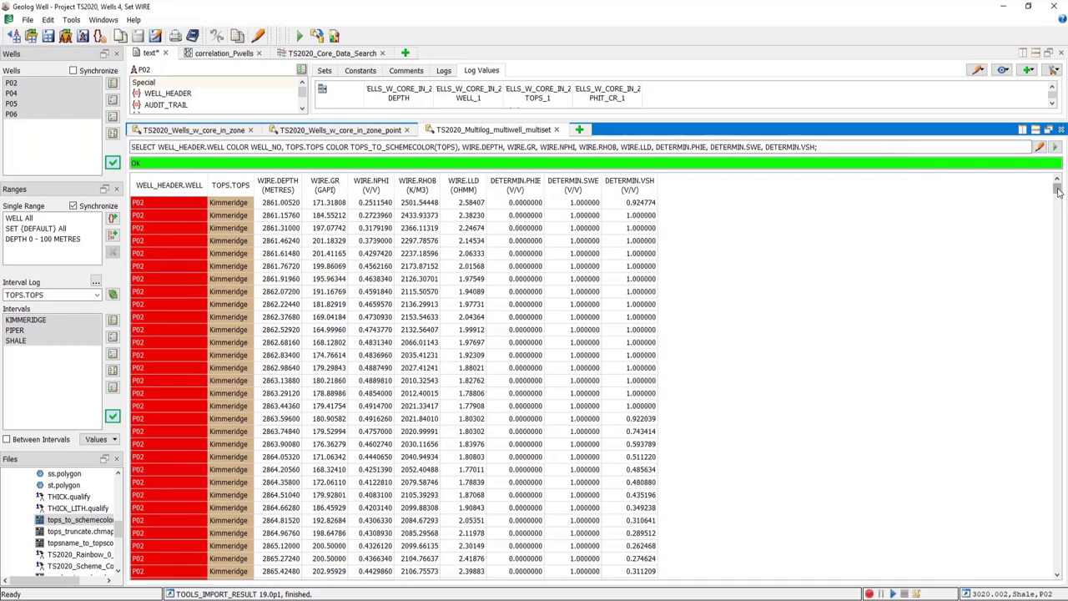
mouse_move(1057, 186)
left_mouse_down()
mouse_move(1058, 543)
mouse_move(1043, 197)
left_mouse_up()
Step: Import the query result as continuous set TS2020_MULTILOG_MULTIWELL_MULTIS with WIRE.DEPTH as reference, and enlarge the text view
left_click(317, 36)
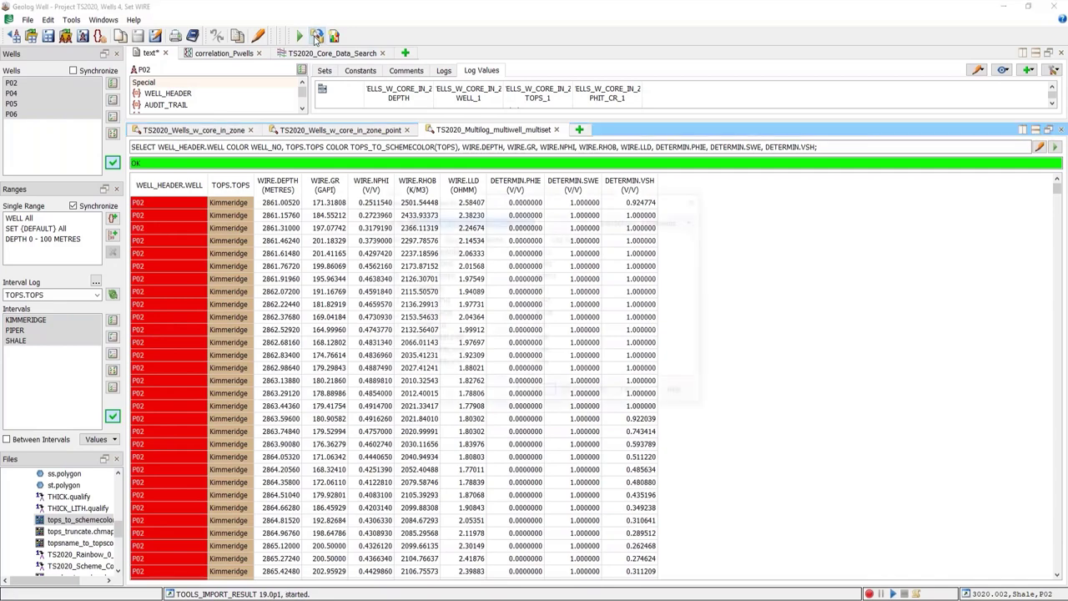
left_click(537, 392)
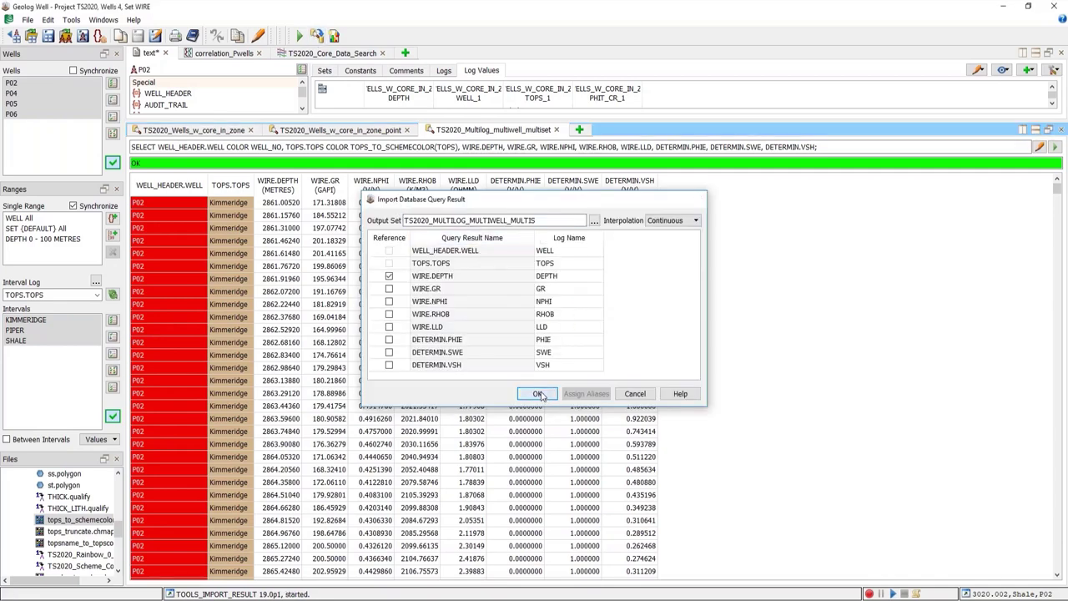
double_click(606, 147)
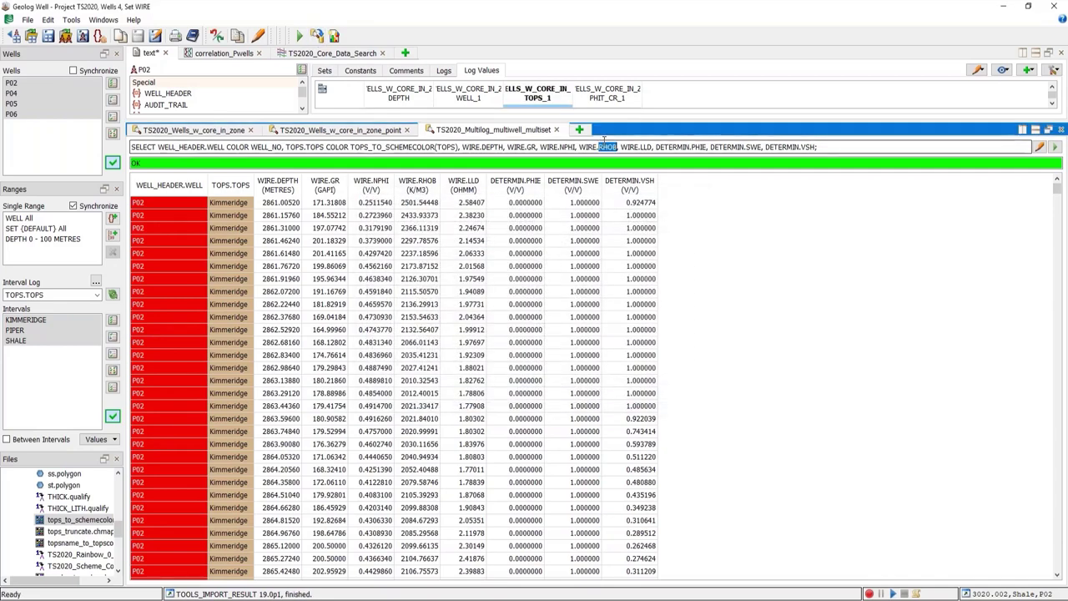
left_click_drag(611, 121, 612, 415)
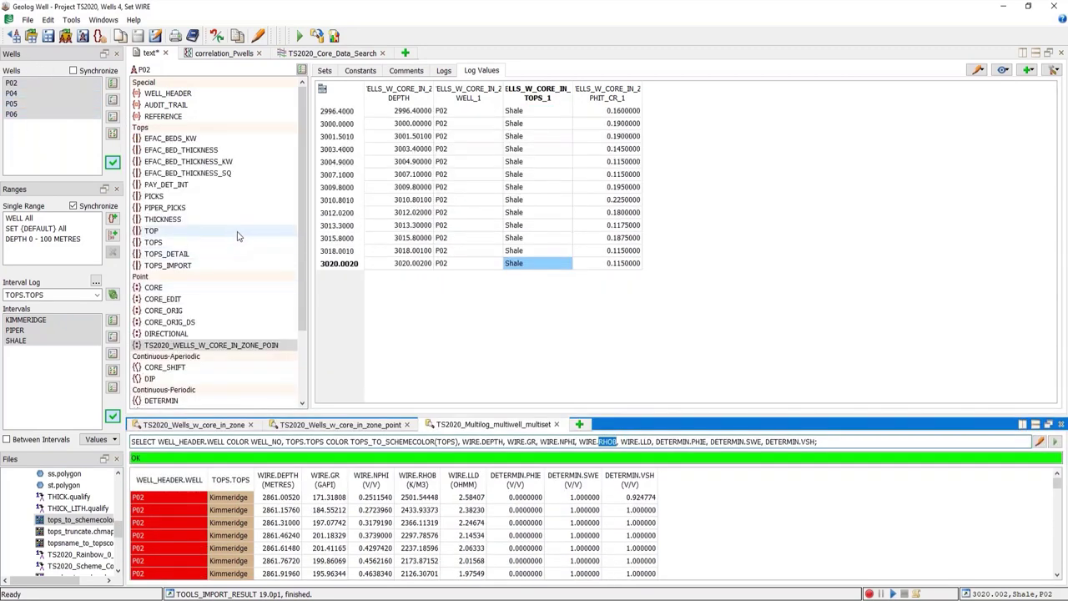
Step: Inspect the logs of set TS2020_MULTILOG_MULTIWELL_MULTIS for well P02, followed by wells P04, P05 and P06
scroll(225, 250, "down", 3)
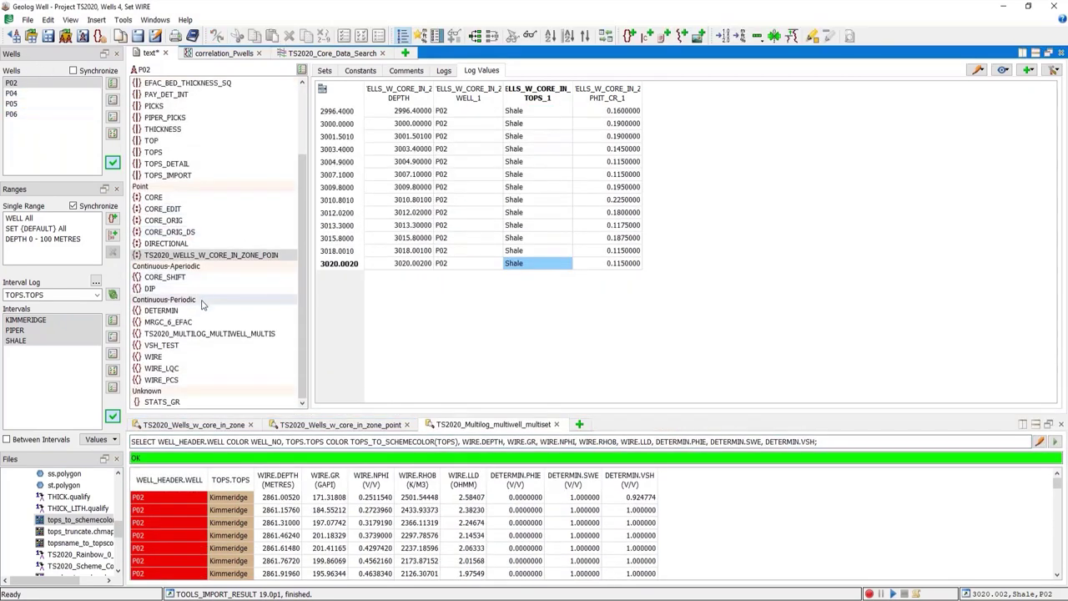
left_click(209, 333)
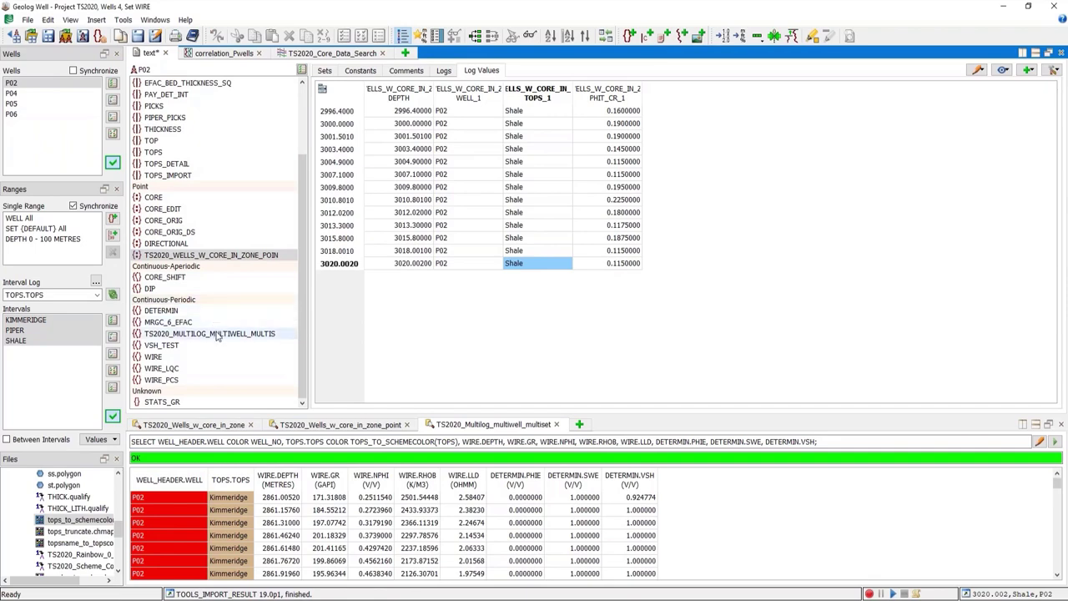
left_click(444, 72)
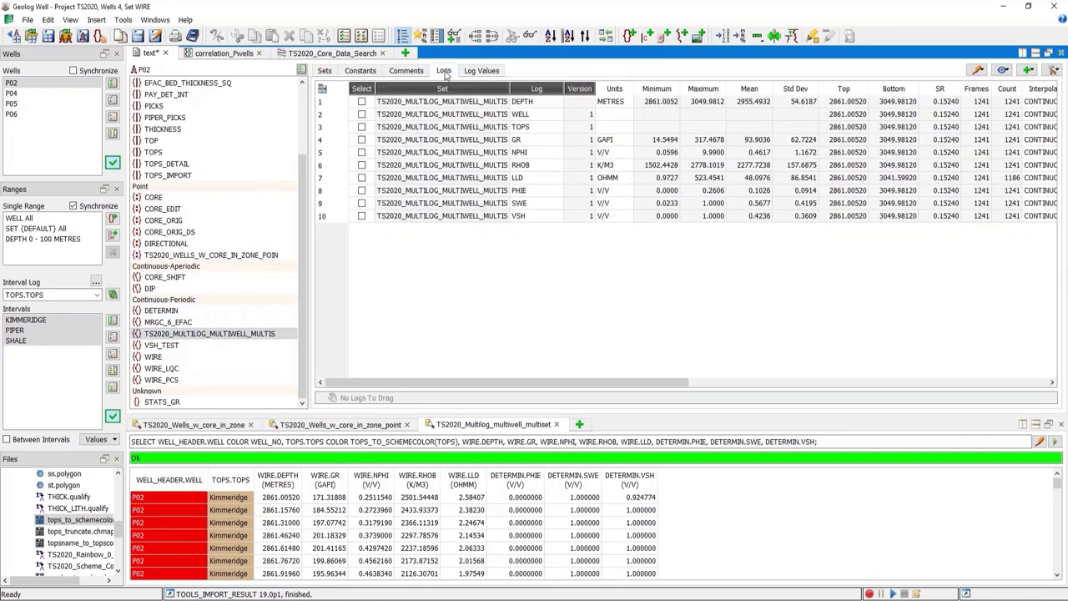
left_click(31, 94)
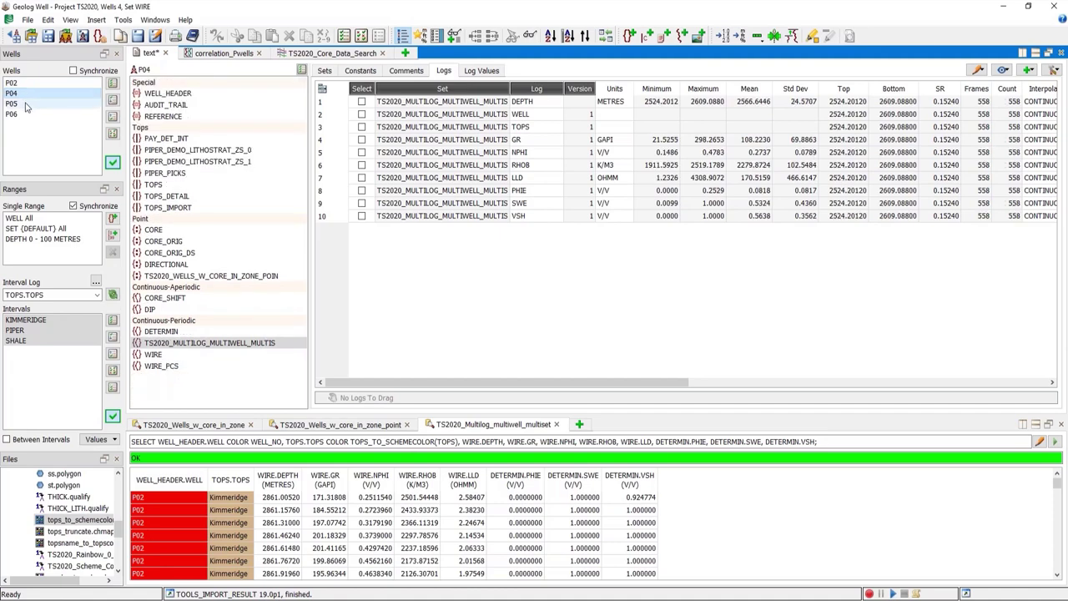
left_click(25, 105)
left_click(28, 116)
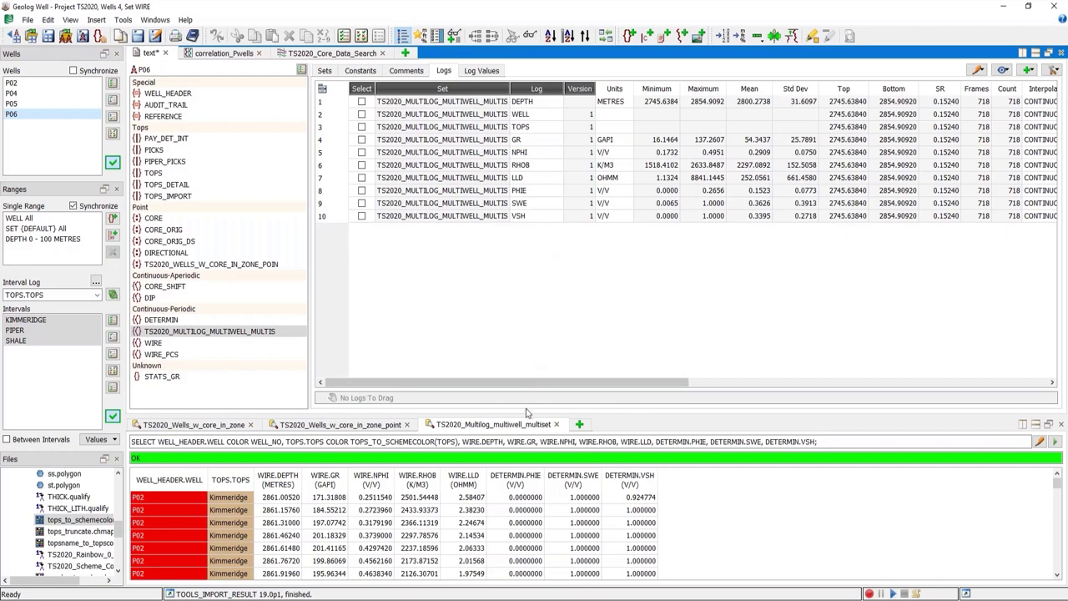
left_click_drag(526, 411, 525, 286)
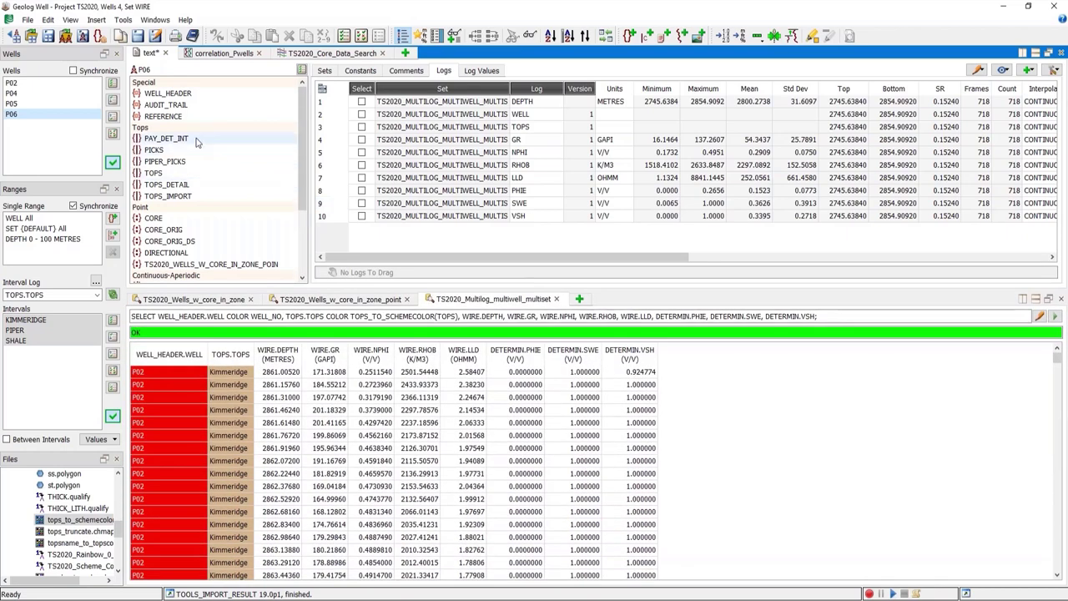
Step: Open the TS2020_Section1B.well_workspace file from the project's specs folder
left_click(30, 37)
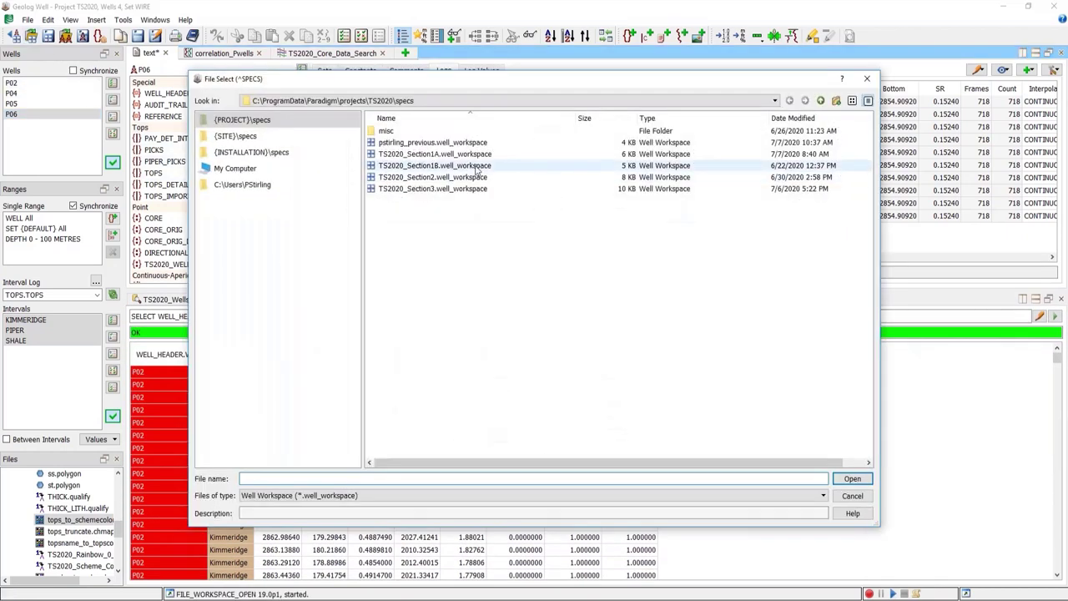
left_click(501, 165)
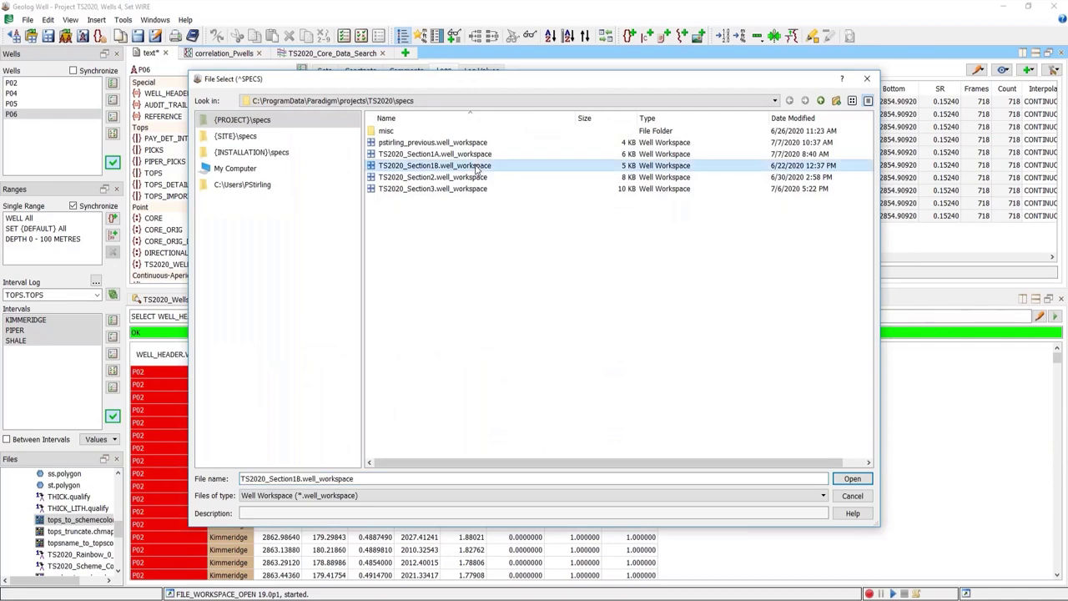
left_click(852, 478)
left_click(539, 321)
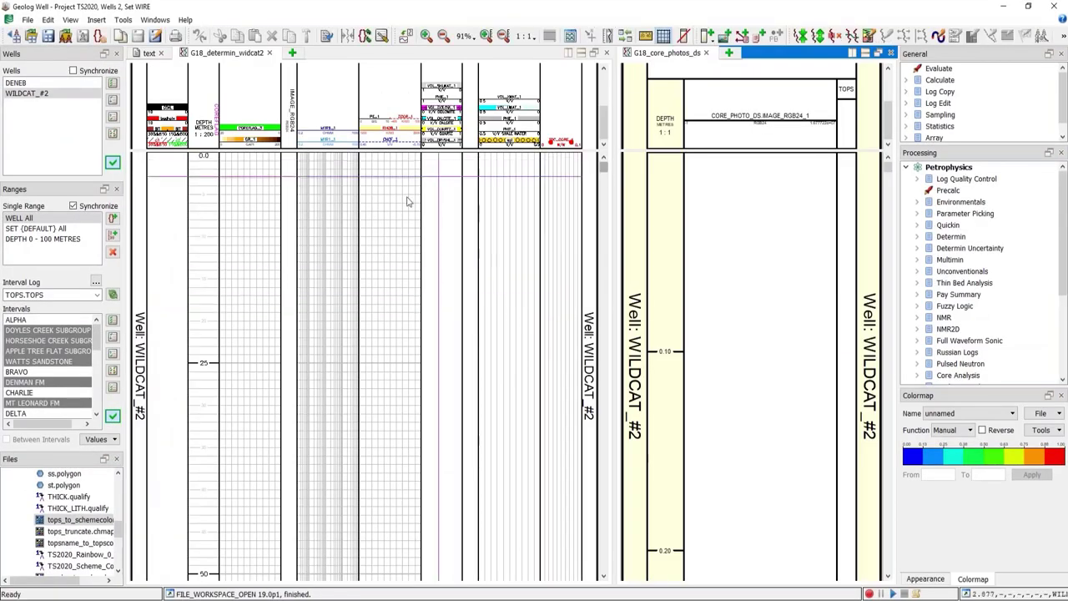
Step: Examine the cored interval of WILDCAT_#2 in the G18_determin_widcat2 layout and the image and depth tracks of G18_core_photos_ds
left_click_drag(603, 168, 602, 530)
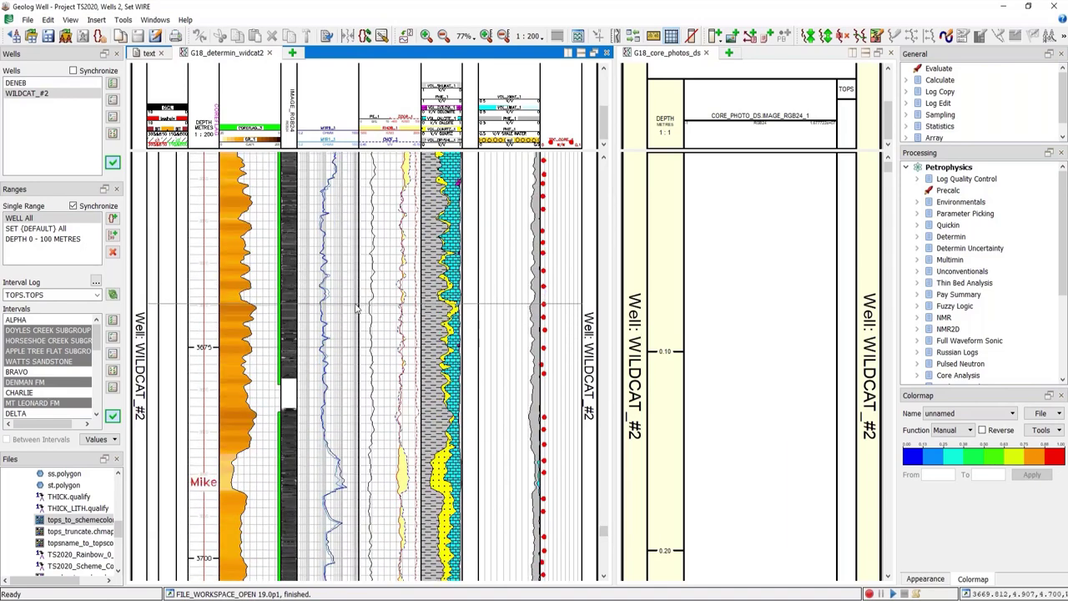
scroll(356, 309, "up", 2)
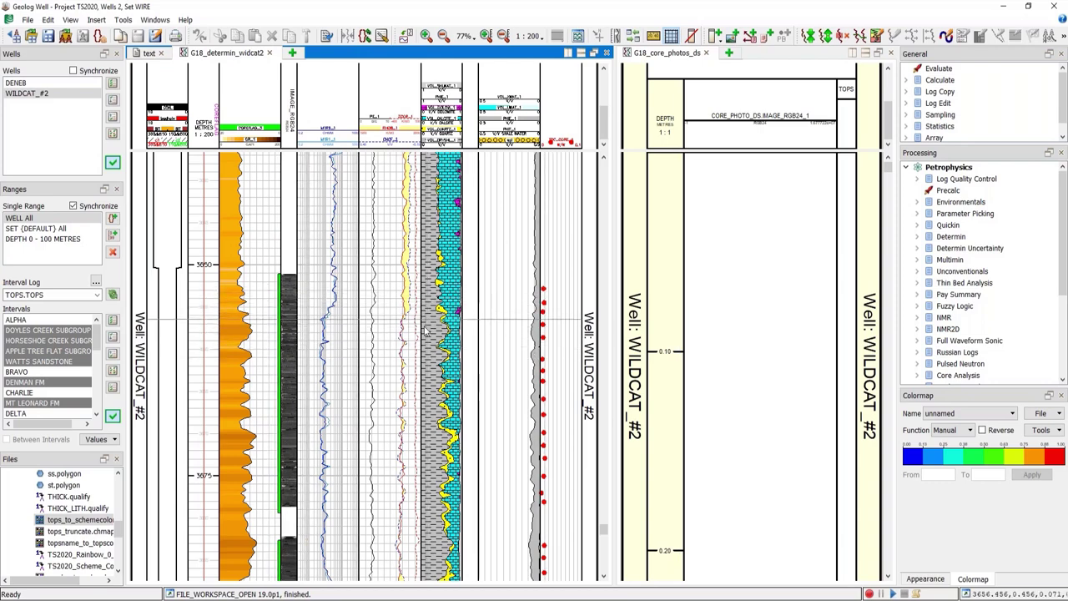
scroll(472, 357, "down", 2)
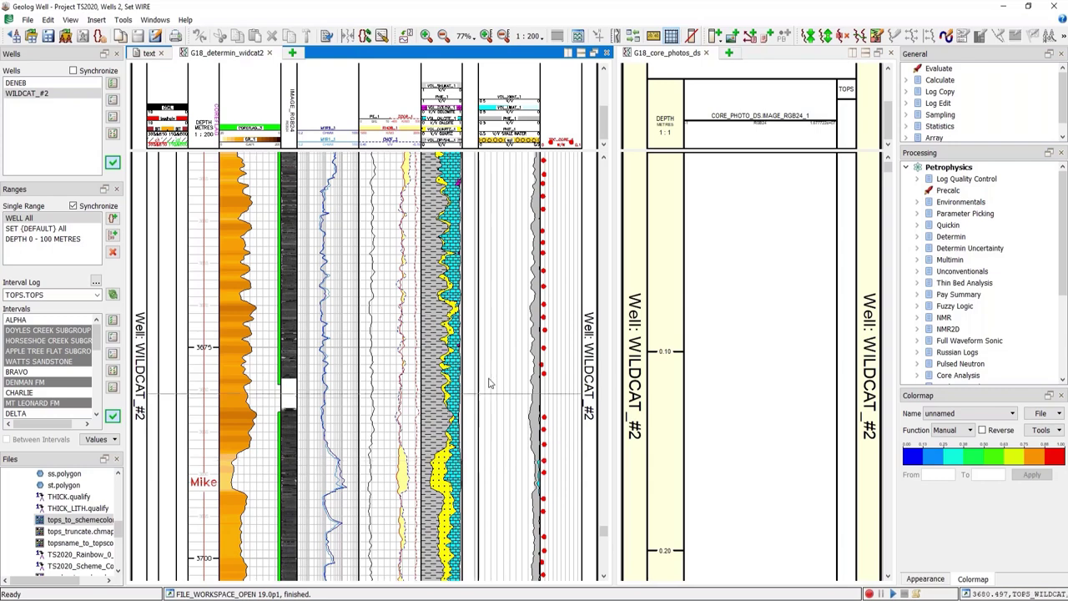
left_click_drag(565, 324, 647, 284)
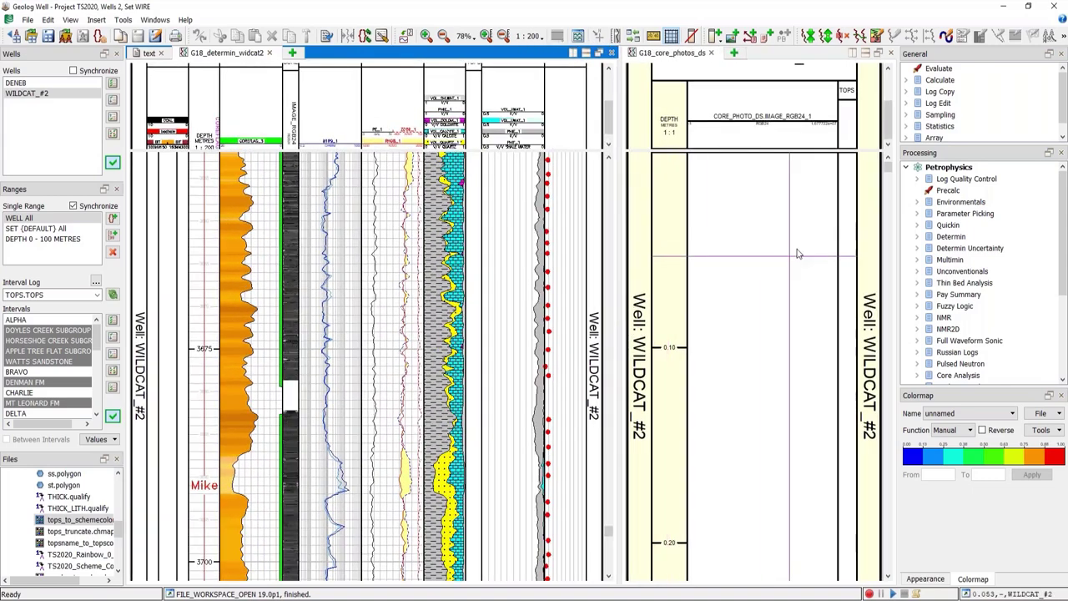
left_click(749, 242)
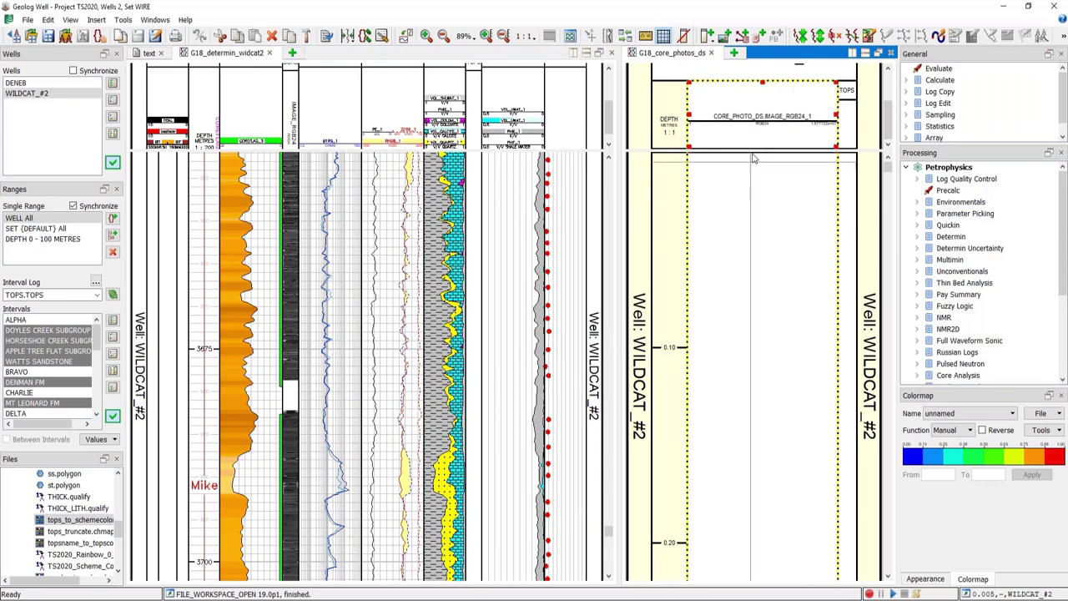
left_click(670, 140)
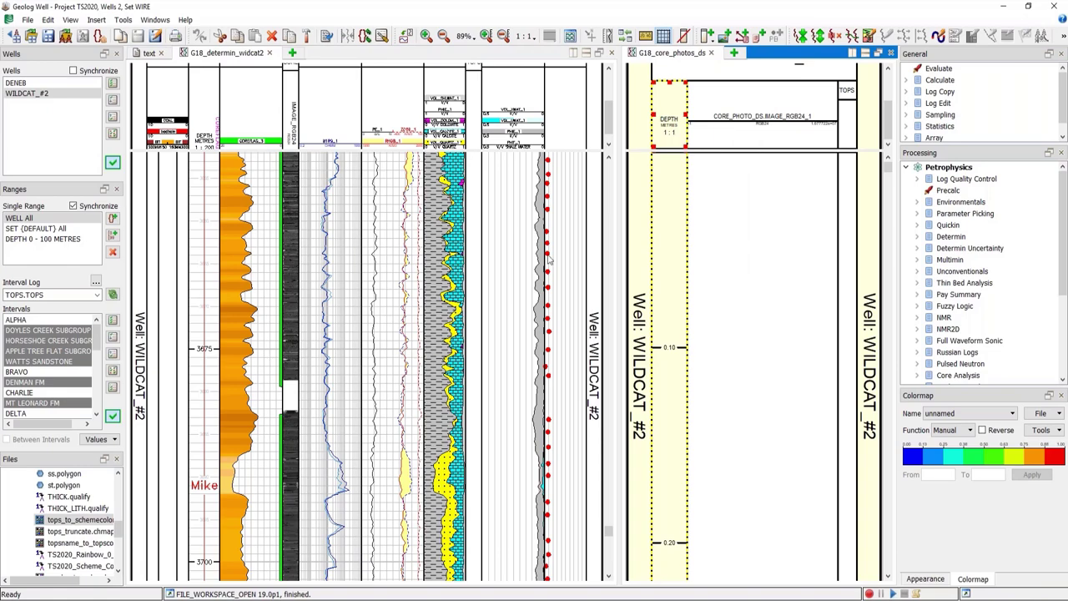
Step: Synchronize the G18_determin_widcat2 layout's position with the core photo view, and widen the photo view
scroll(548, 260, "up", 5)
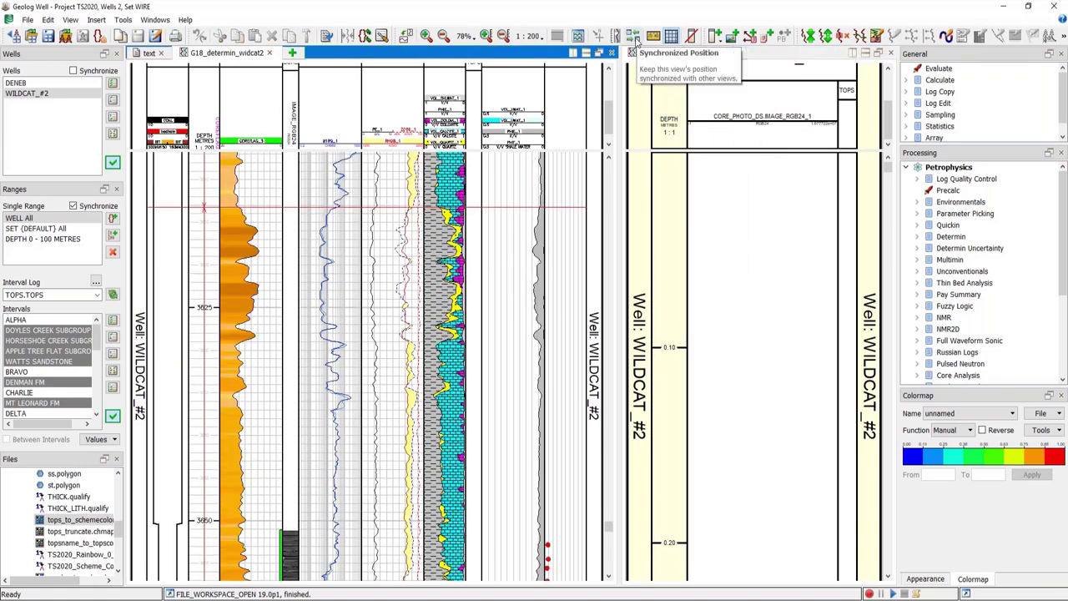
left_click(634, 38)
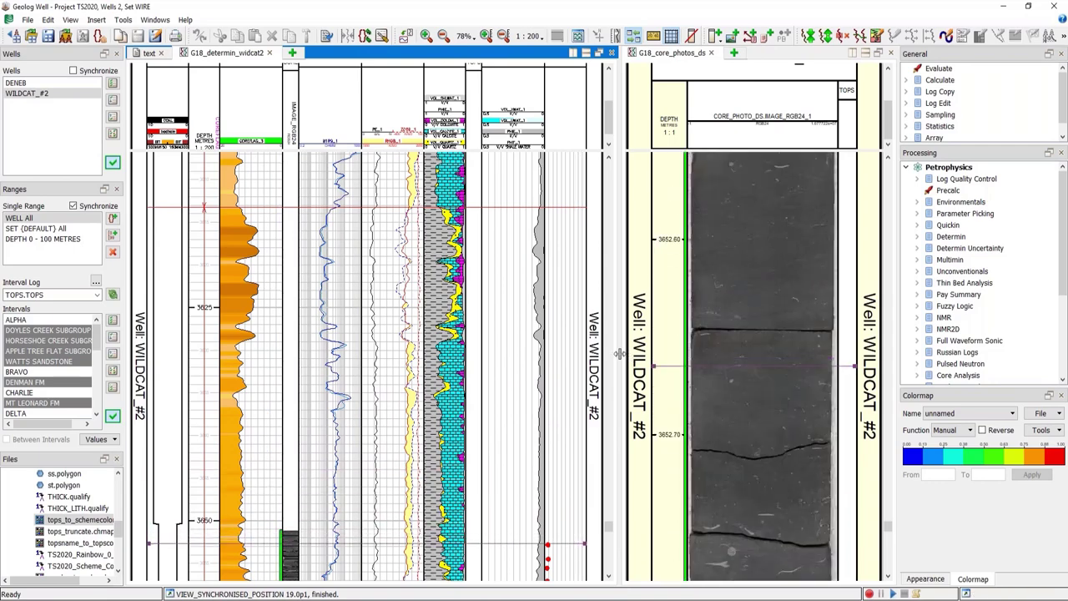
left_click_drag(622, 357, 539, 358)
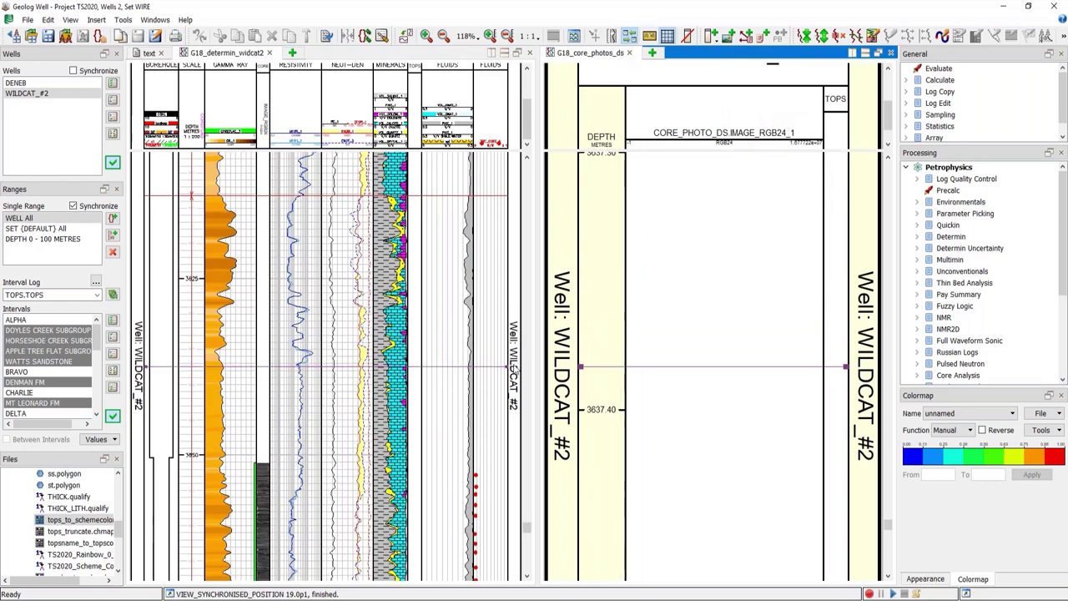
Step: Move the synchronized depth marker down WILDCAT_#2's cored interval to about 3689.9 m, comparing the core photos with the logs
left_click(510, 472)
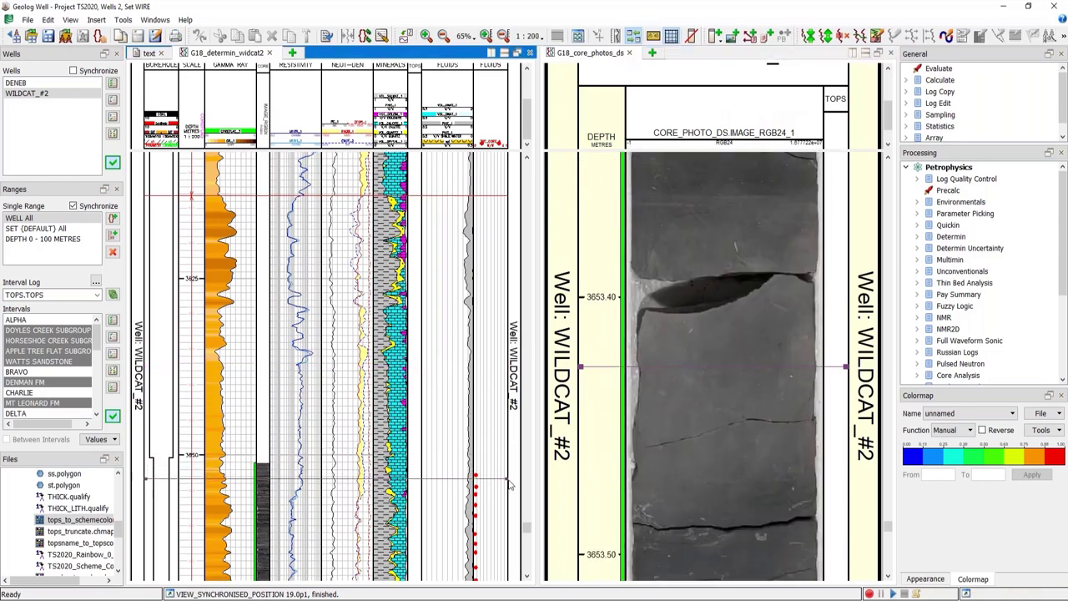
scroll(428, 297, "down", 3)
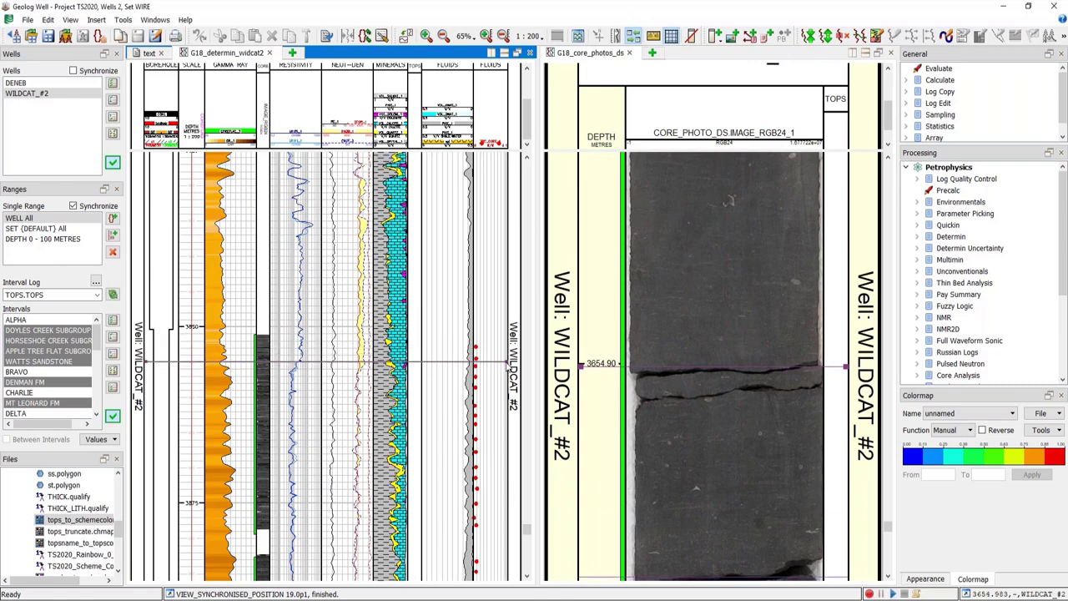
left_click(505, 380)
left_click_drag(505, 384, 505, 453)
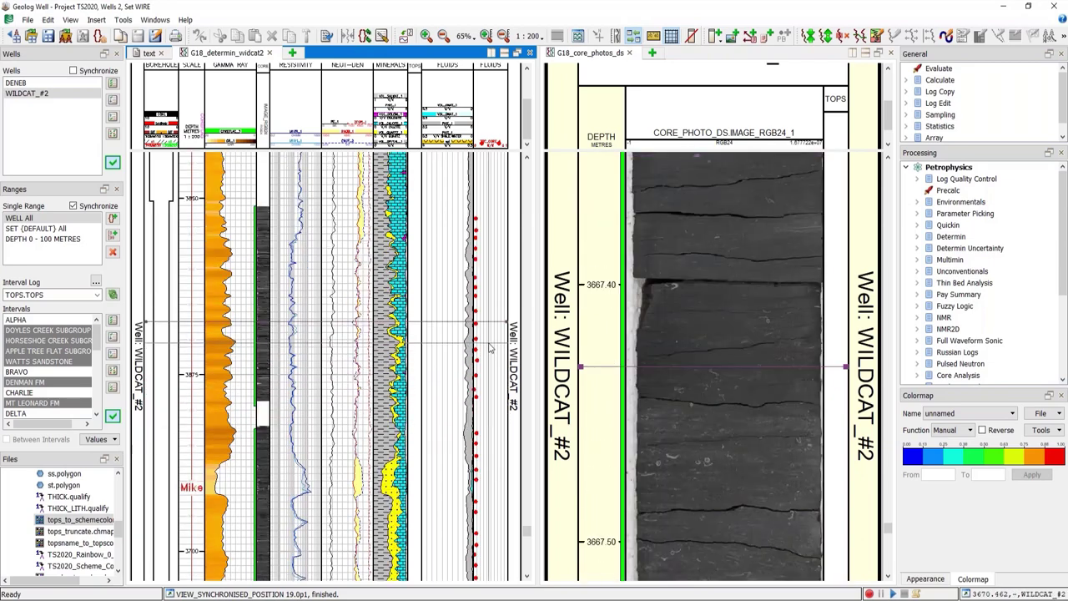
scroll(505, 453, "down", 3)
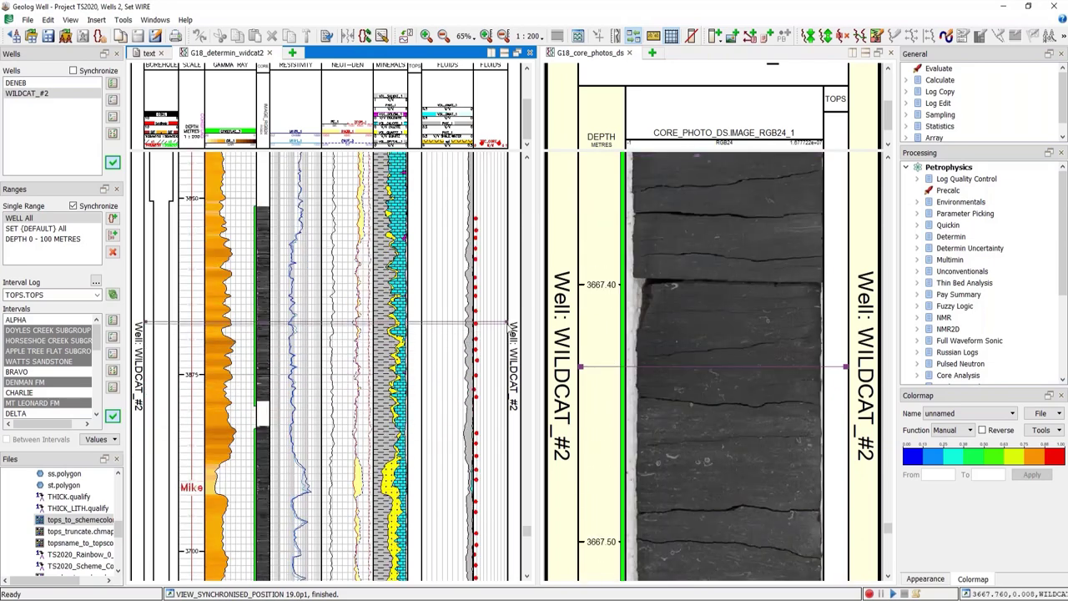
left_click(500, 424)
left_click_drag(499, 434, 497, 468)
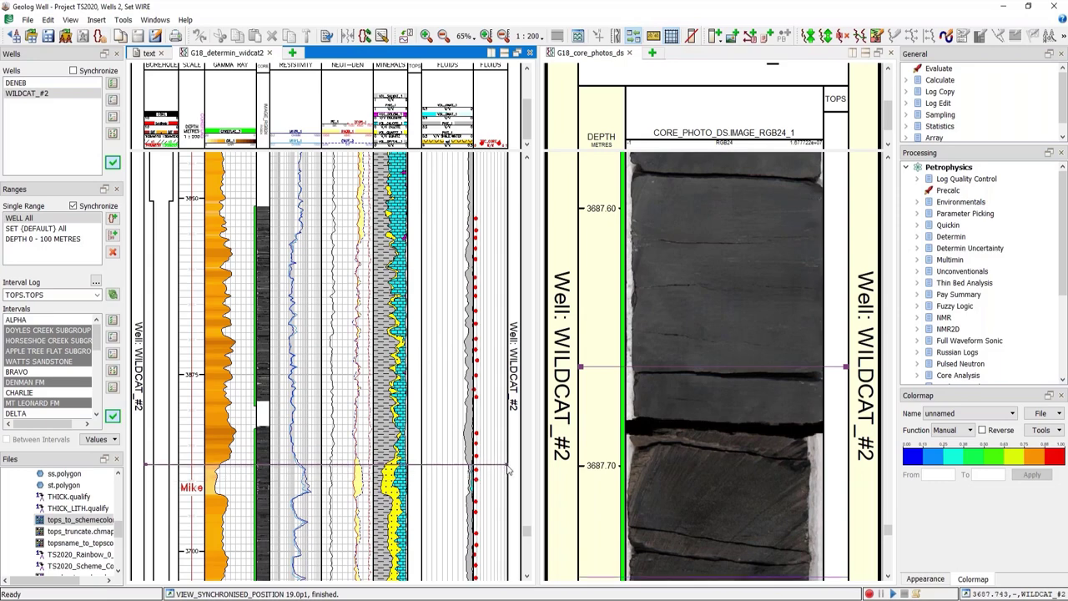
left_click_drag(504, 467, 508, 482)
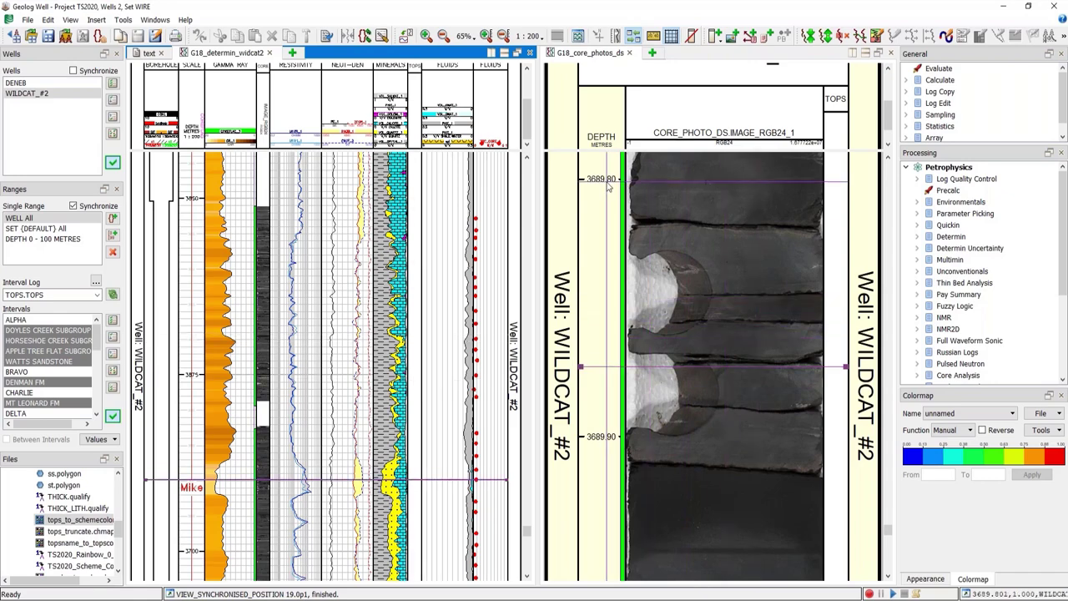
Step: Detach the WILDCAT_#2 log layout and core photo views into a separate side-by-side window, and minimize that window
left_click_drag(598, 58, 408, 60)
left_click(890, 52)
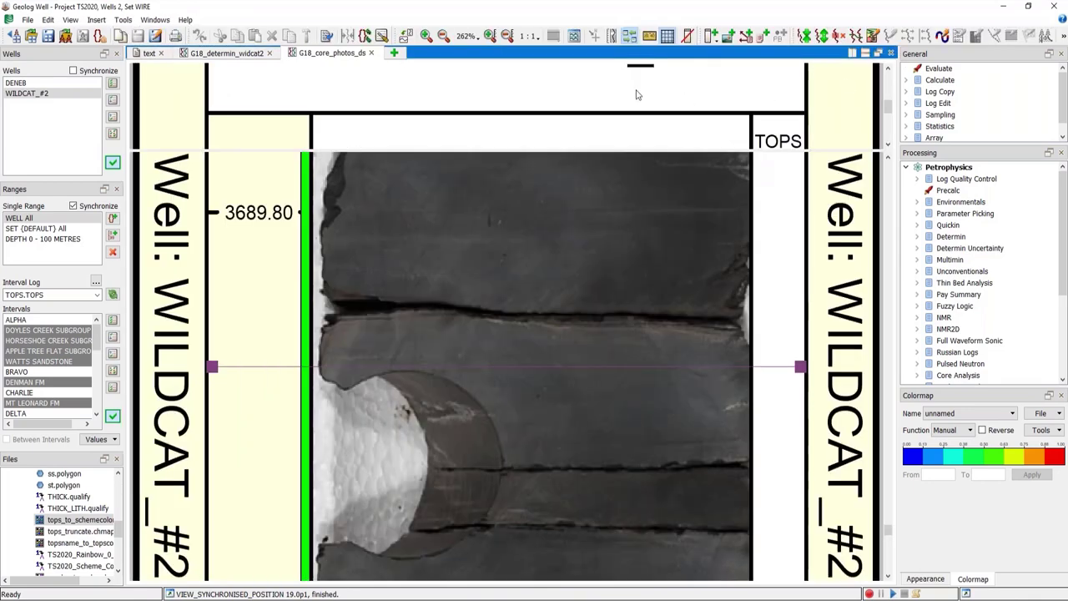
left_click(865, 52)
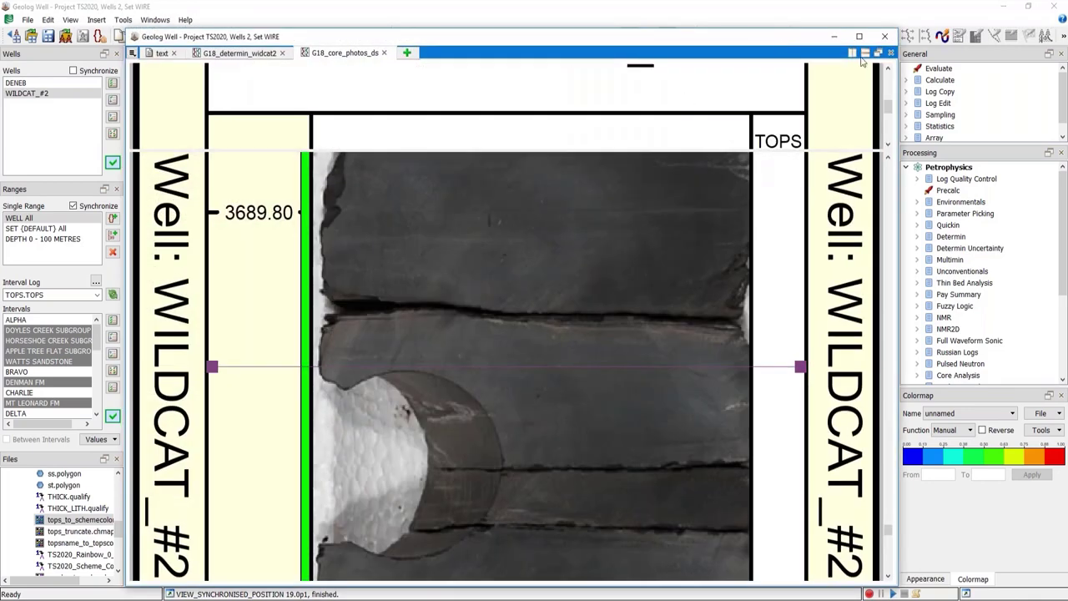
left_click(853, 54)
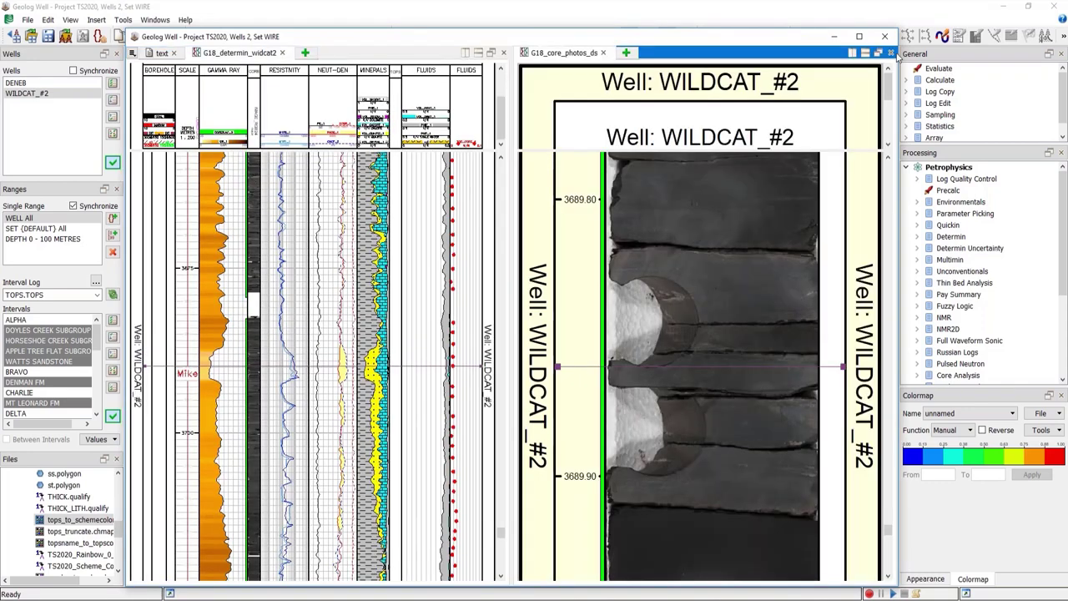
left_click(834, 37)
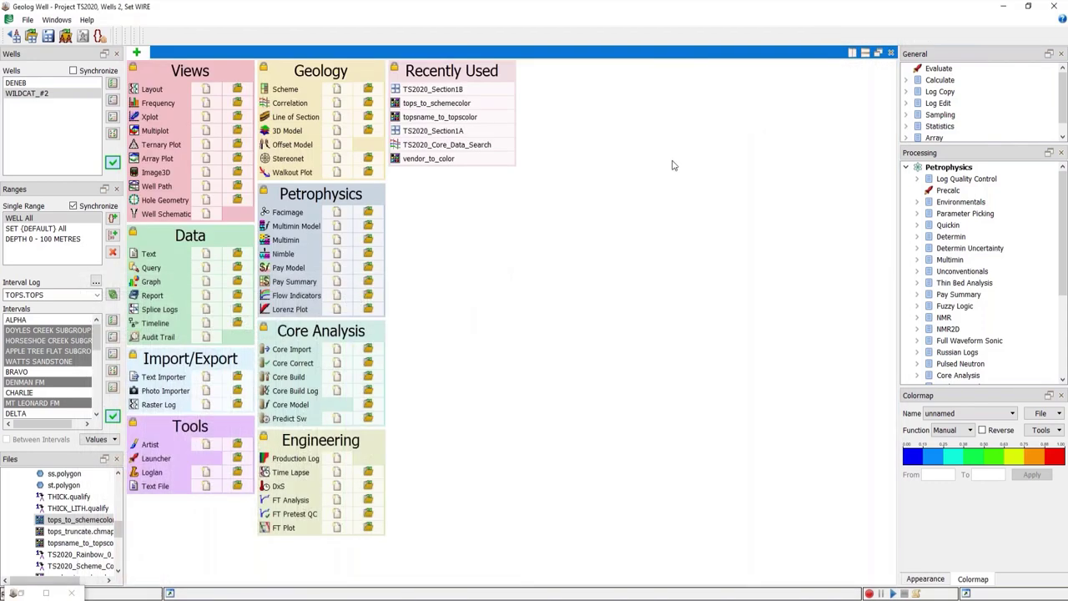
Step: Play back the TS2020_Well_retask.tcl script from the project's bin folder
left_click(892, 593)
left_click(432, 131)
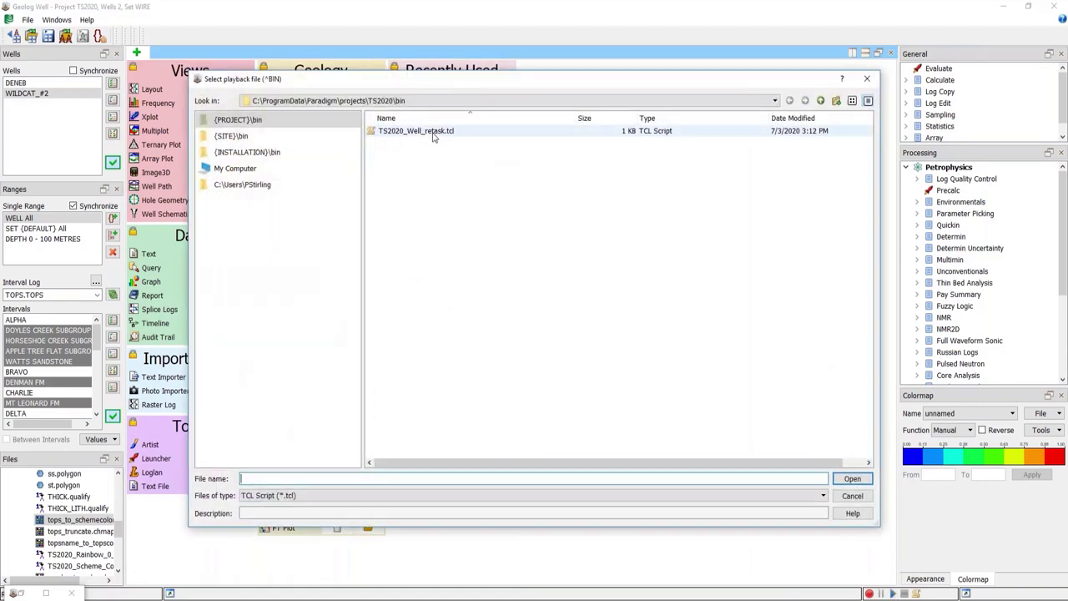
left_click(844, 478)
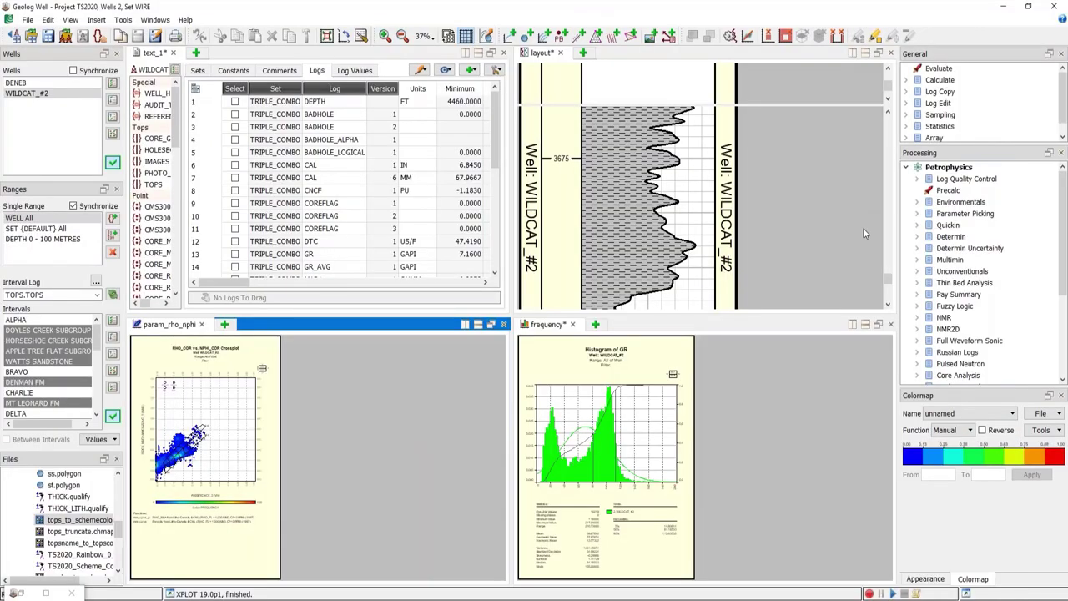
Step: Close the crossplot, frequency and layout views, discarding their changes, and keep only the text_1 view open
left_click(890, 323)
left_click(556, 318)
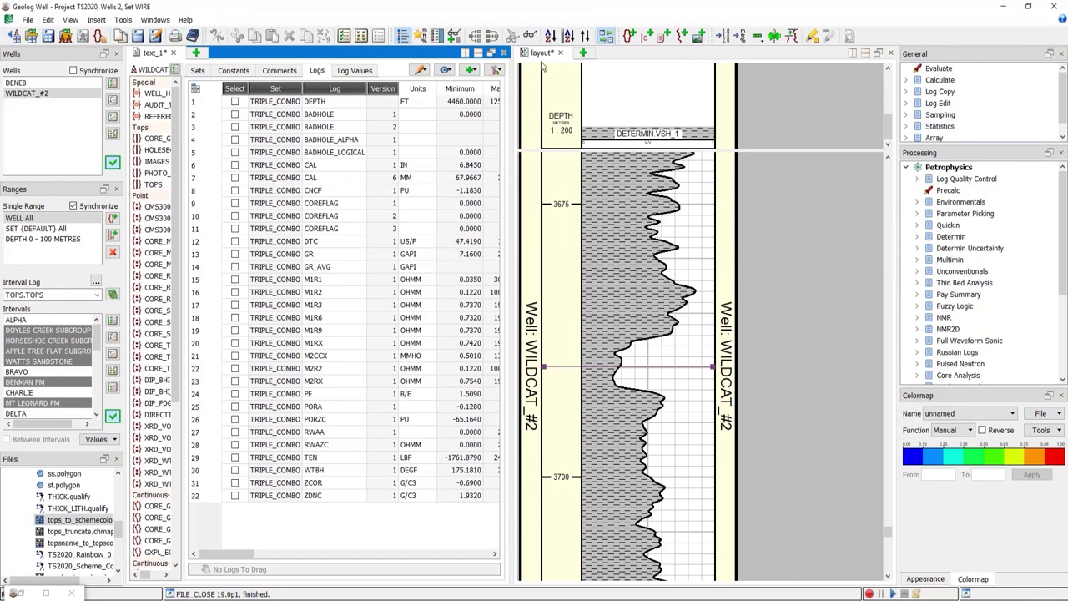
left_click(890, 53)
left_click(543, 318)
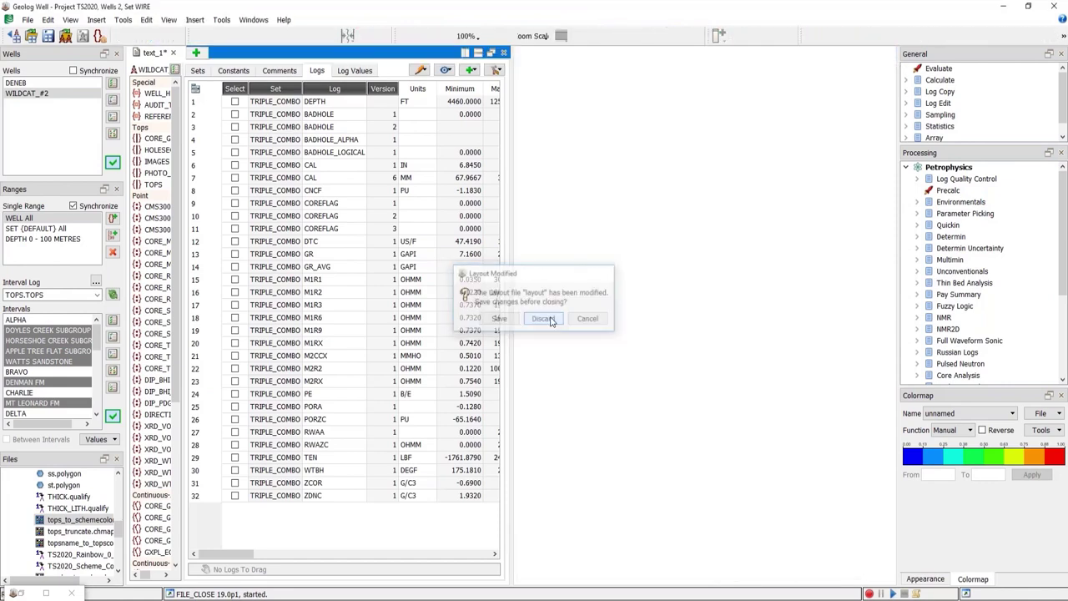
left_click(33, 83)
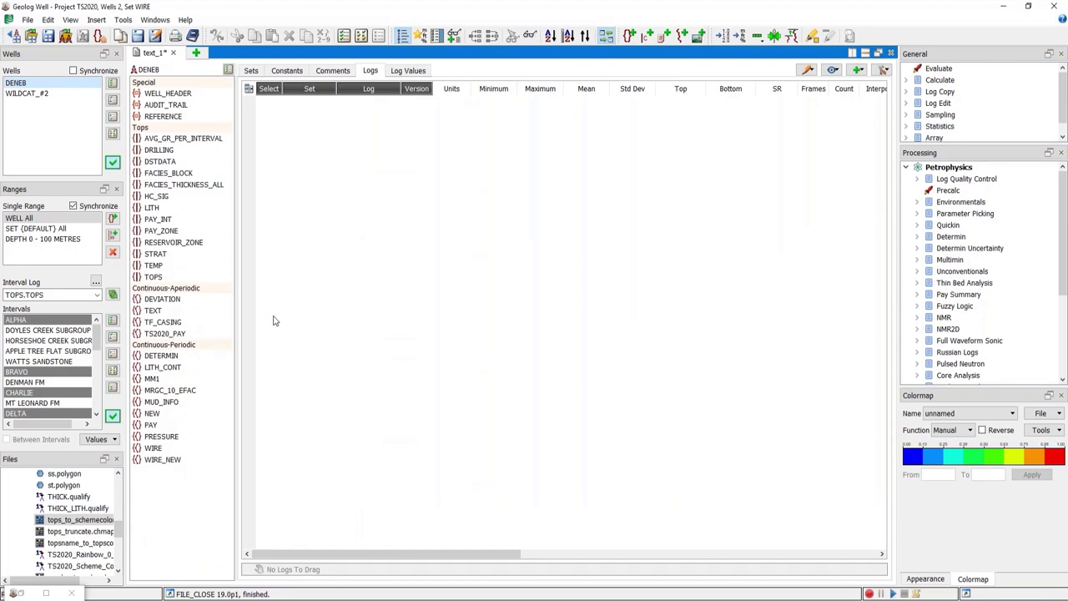
left_click(197, 53)
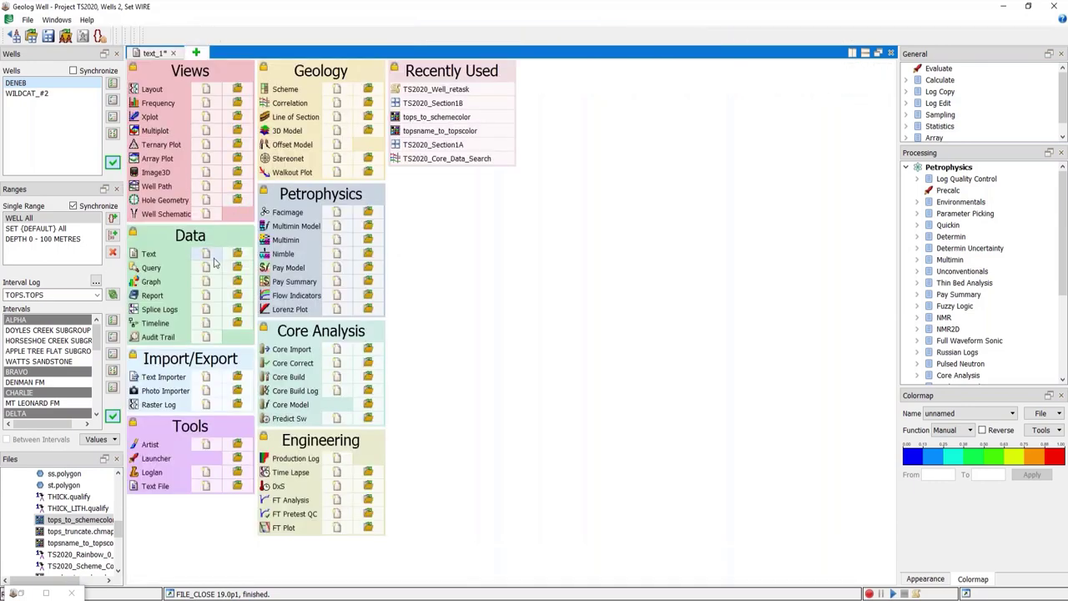
left_click(156, 53)
Step: View the 11950.0-11960.0.jpg core image from the comments of WILDCAT_#2's PHOTO_DATA set, and close the image
left_click(50, 93)
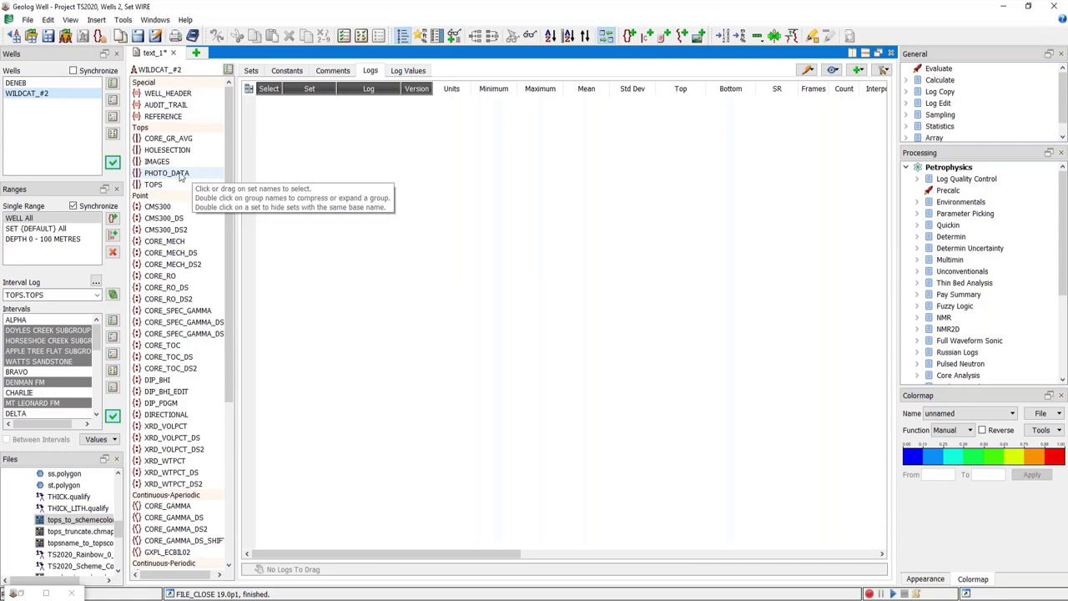
left_click(180, 175)
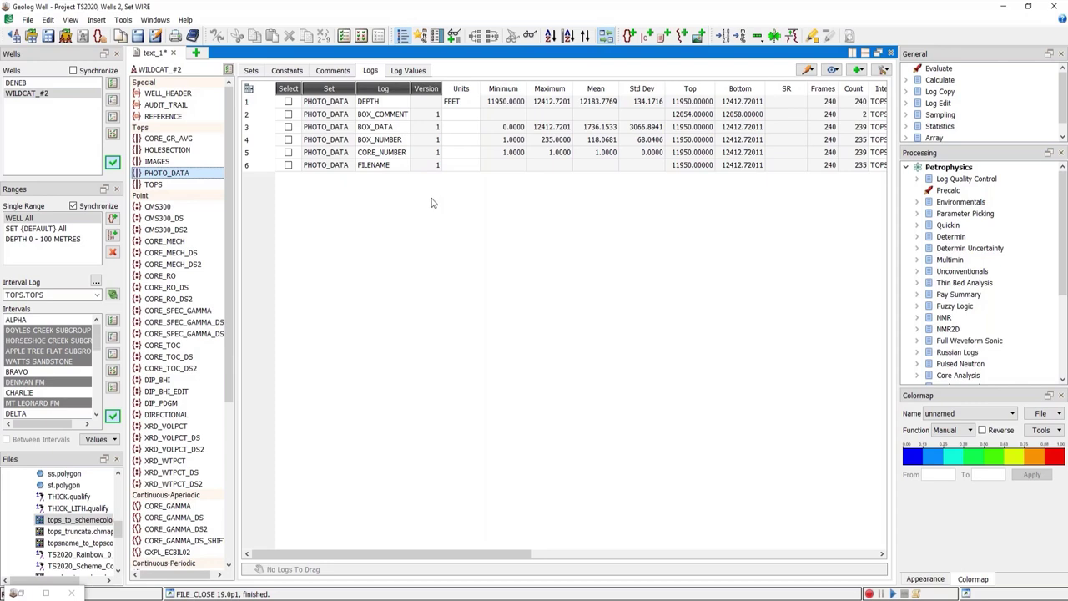
left_click(333, 71)
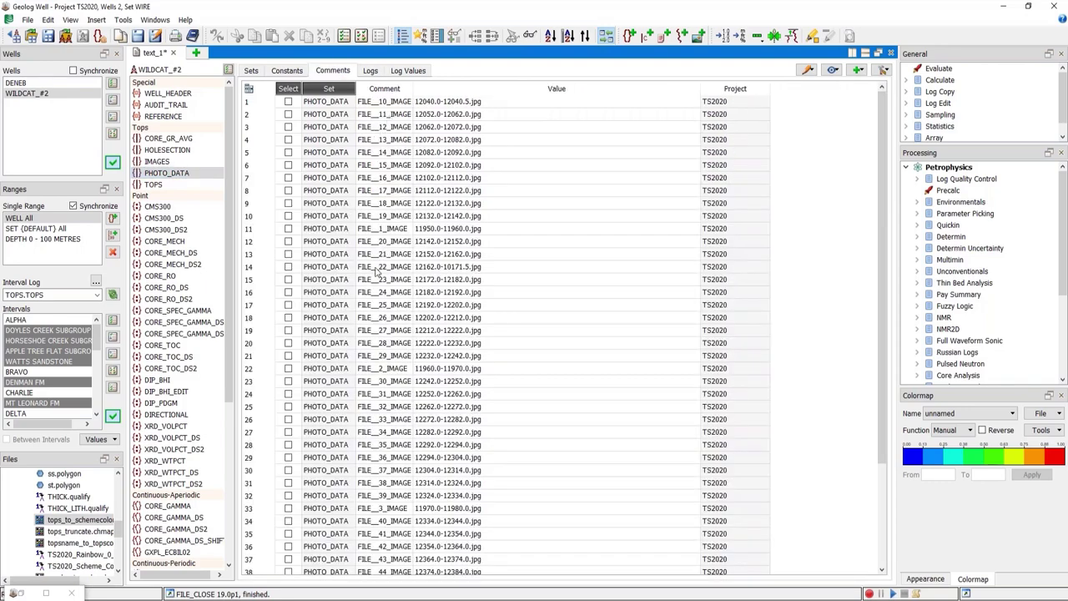
left_click(470, 233)
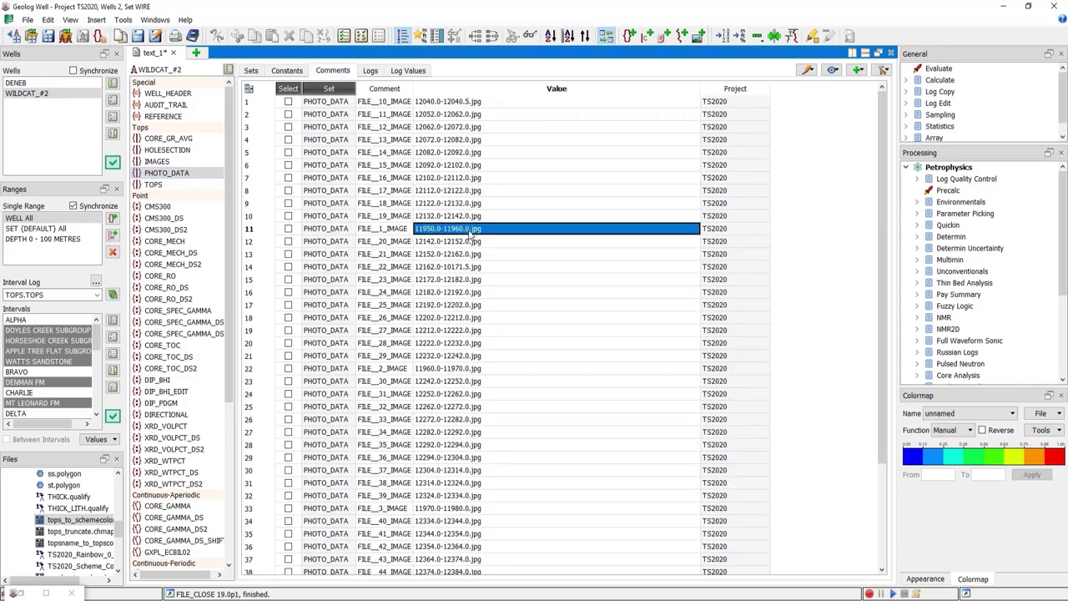
double_click(471, 236)
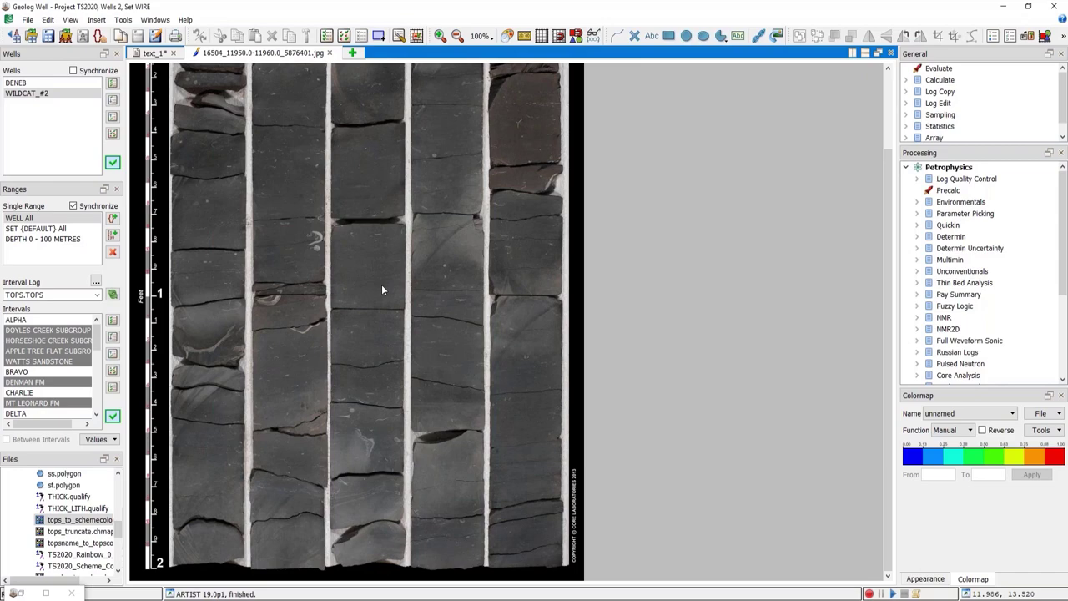
left_click(329, 52)
Step: Show well DENEB and review the set and file options for embedding a file in a comment, without embedding anything
left_click(22, 83)
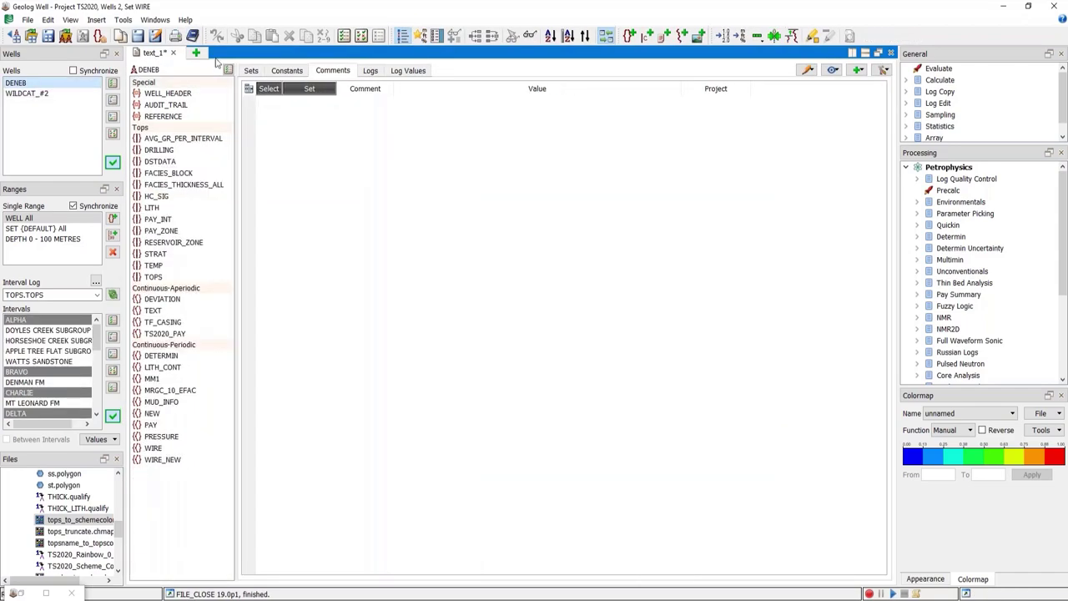
left_click(699, 37)
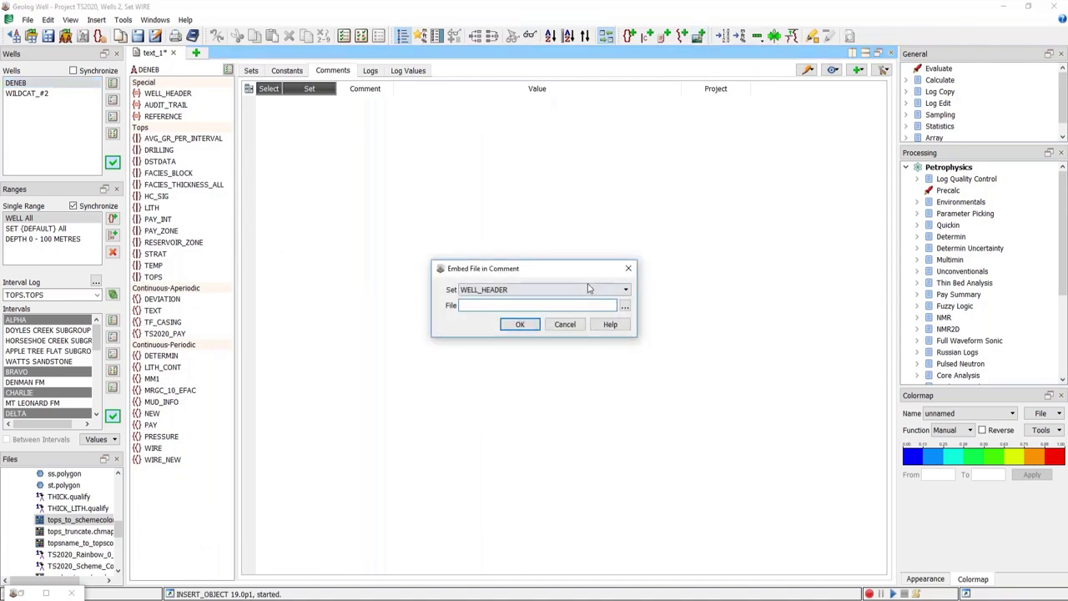
left_click(587, 289)
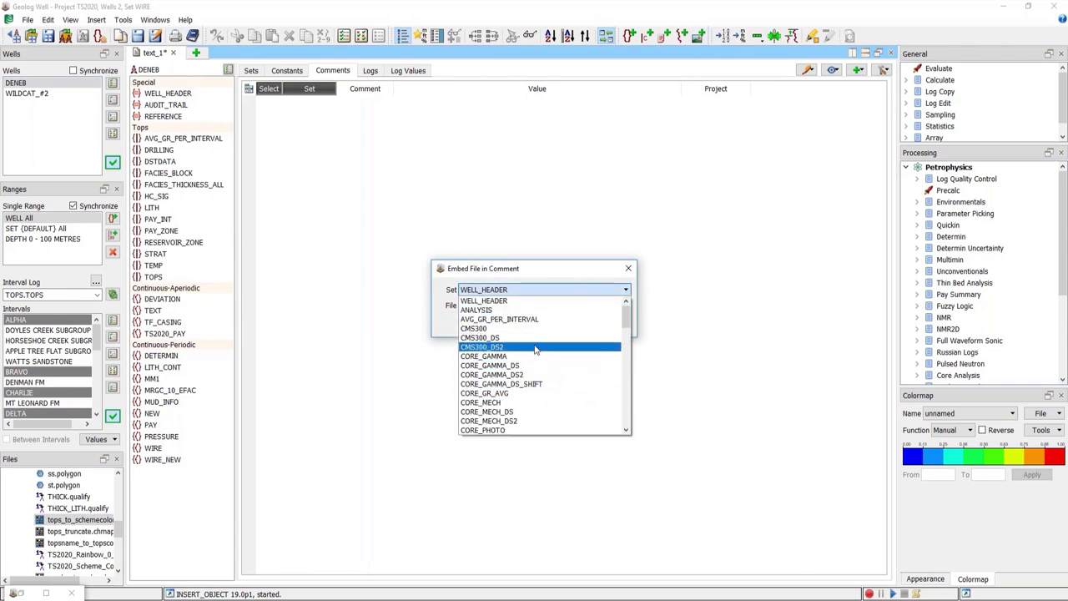
scroll(538, 359, "down", 5)
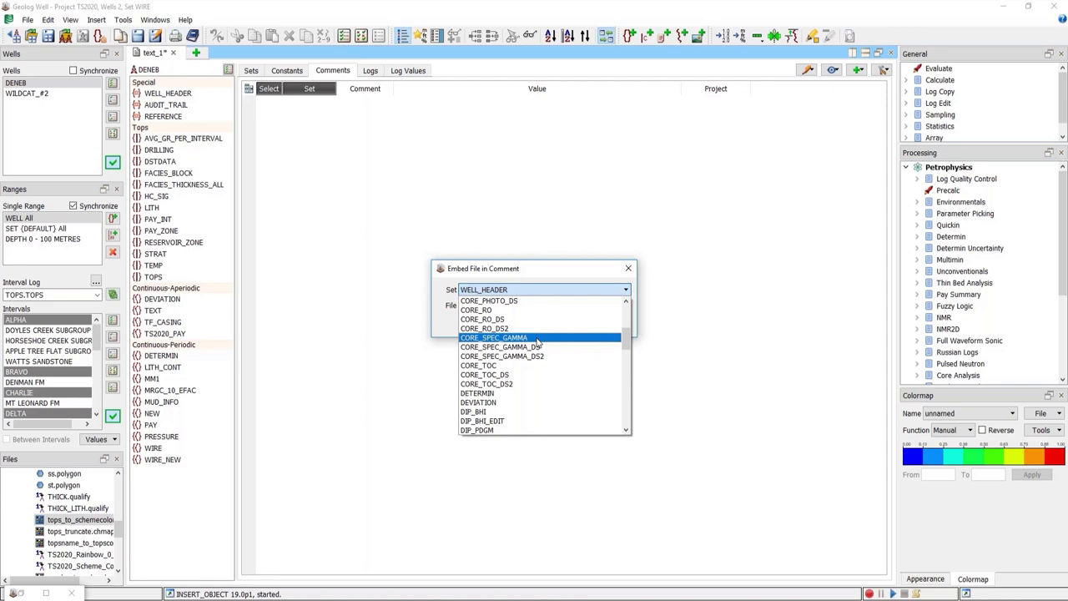
left_click(557, 272)
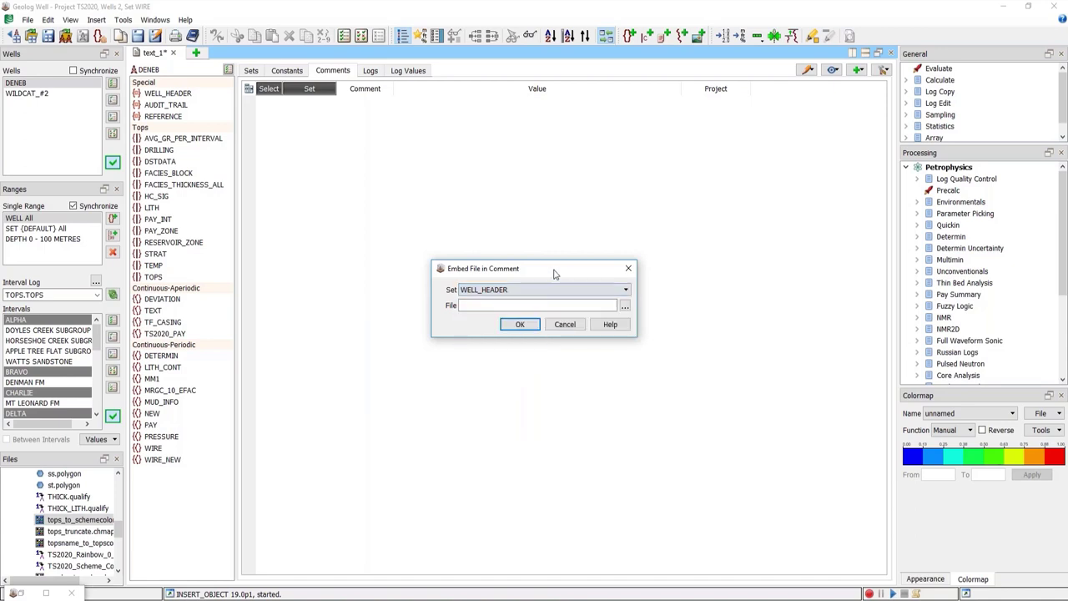
left_click(625, 309)
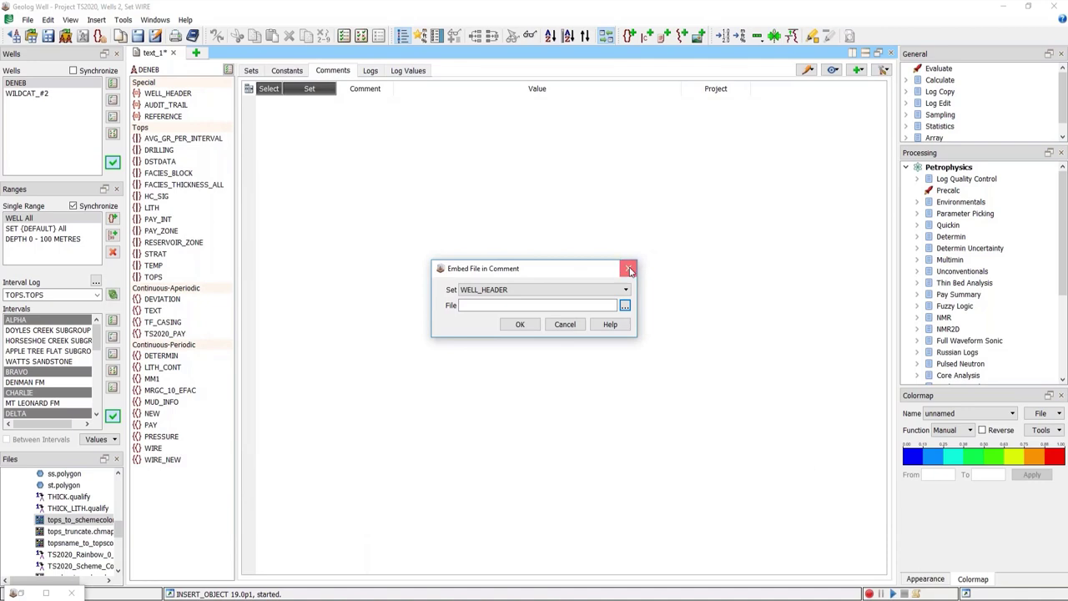
left_click(630, 268)
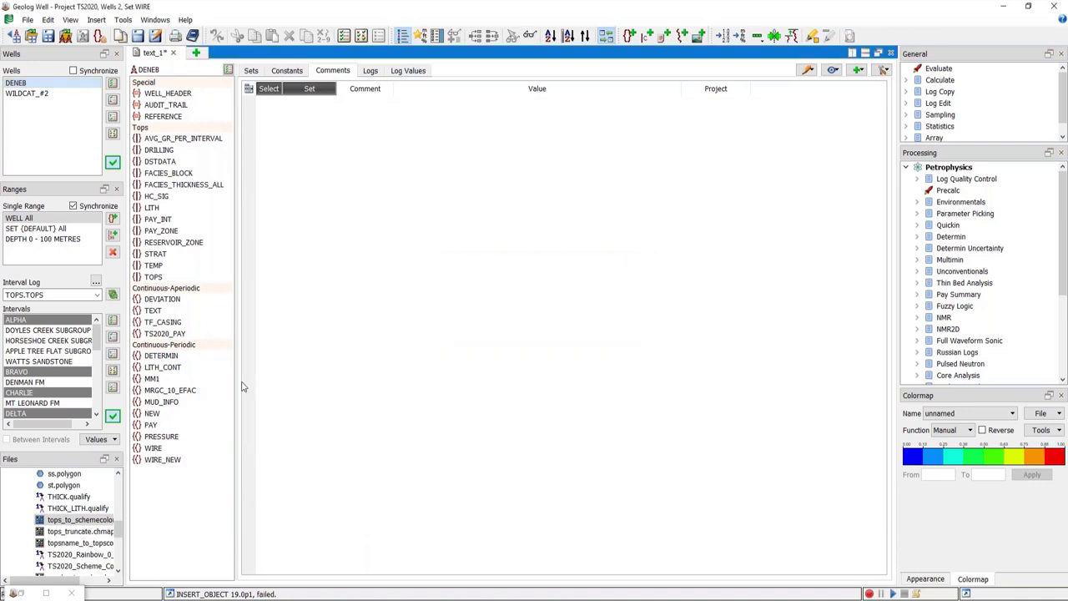
Step: Open the embedded TS2020_Composite_PaySum.layout from the comments of DENEB's WIRE set and examine its tracks down to about 1400 m
left_click(169, 450)
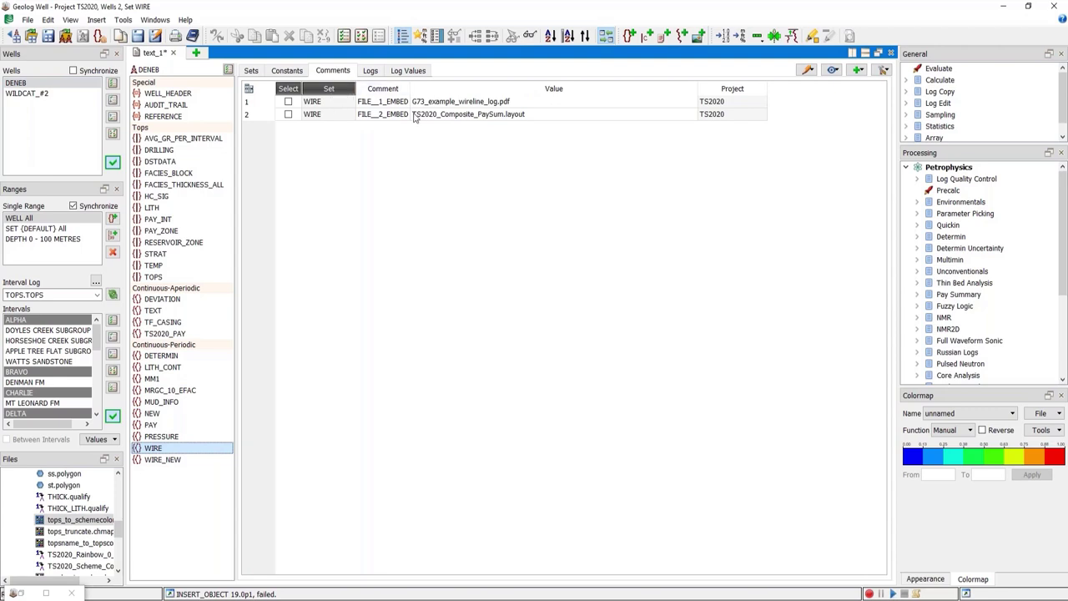
left_click(498, 117)
double_click(498, 117)
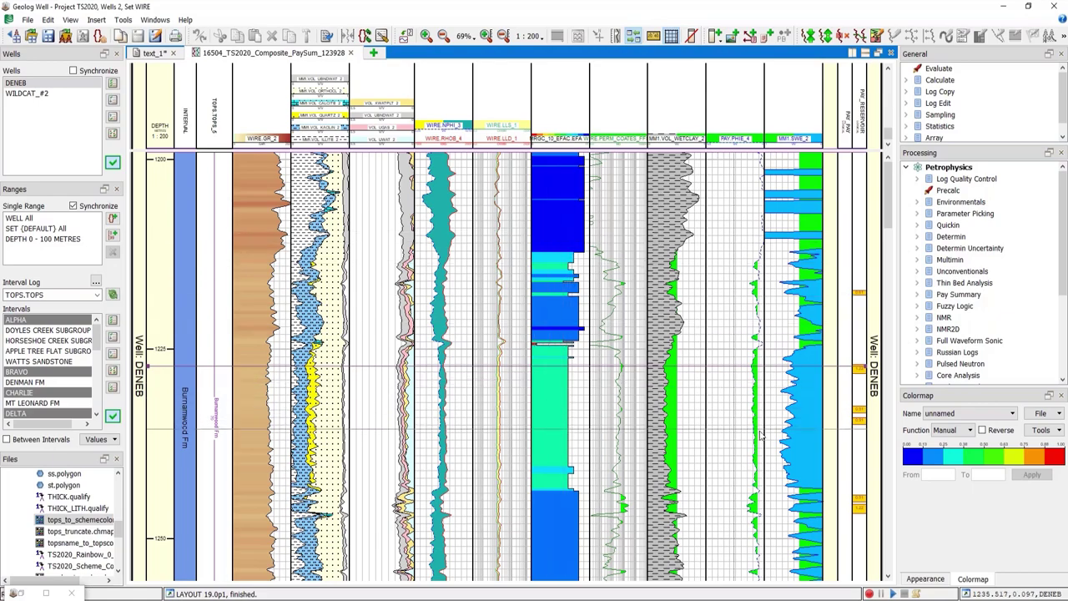
scroll(859, 457, "down", 3)
scroll(859, 458, "down", 6)
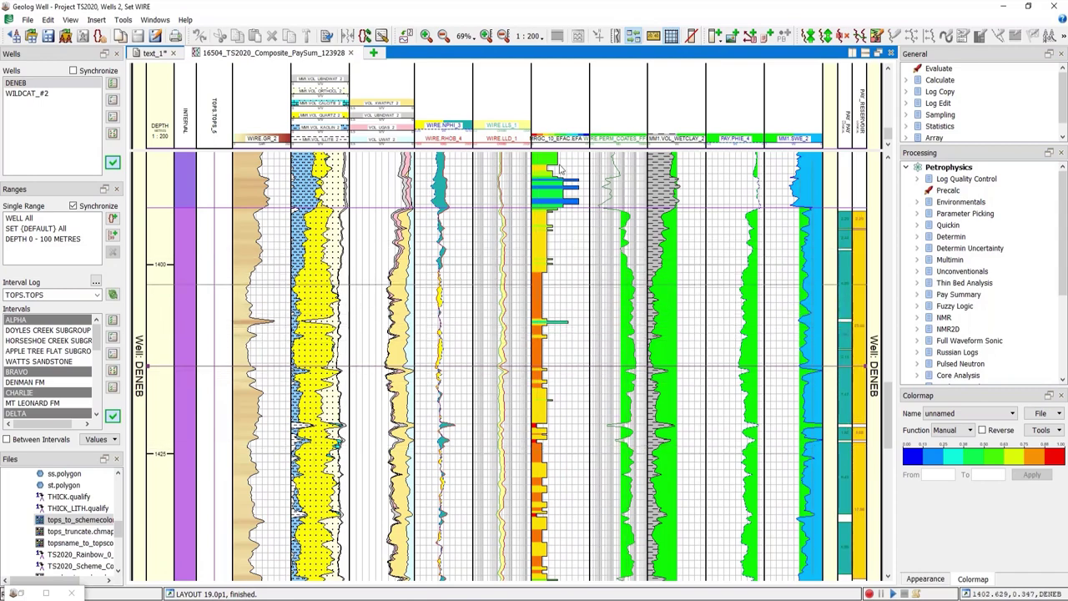
Step: Open the embedded ts2020.model file from the comments of DENEB's MM1 set
left_click(158, 53)
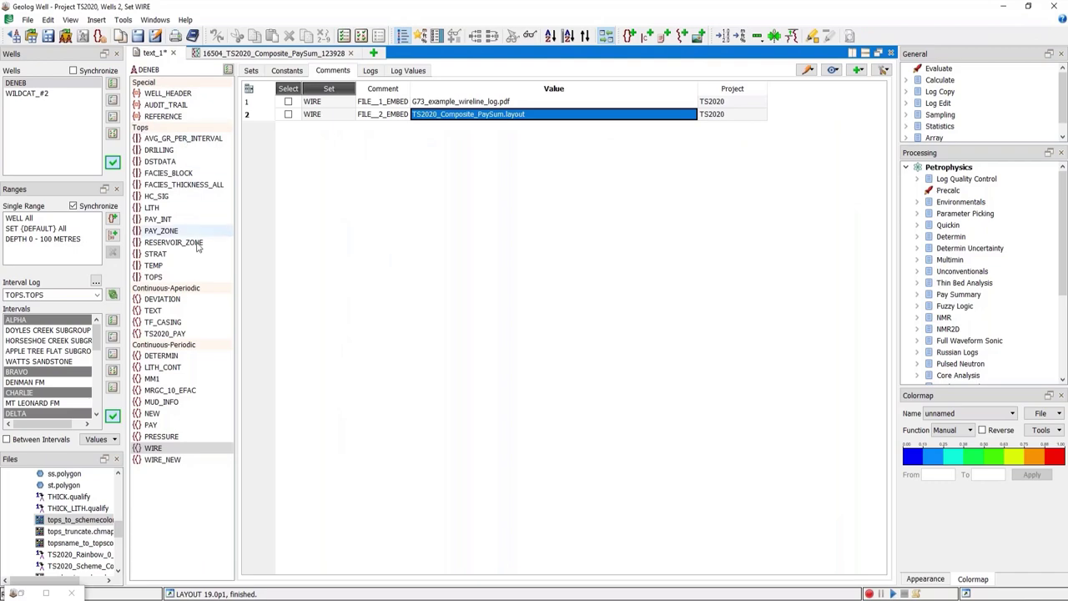
left_click(183, 380)
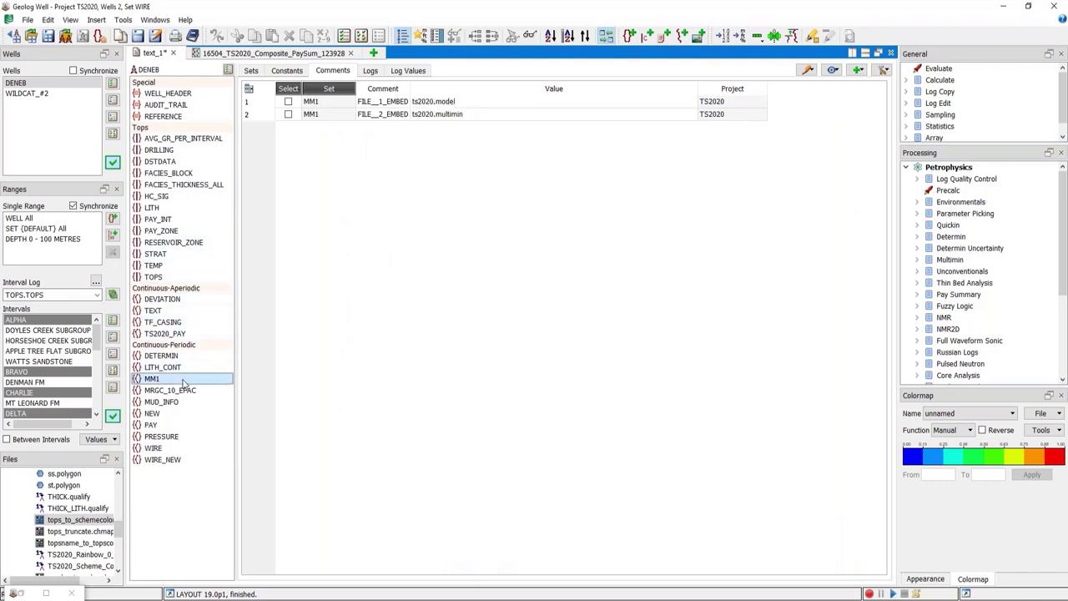
double_click(451, 102)
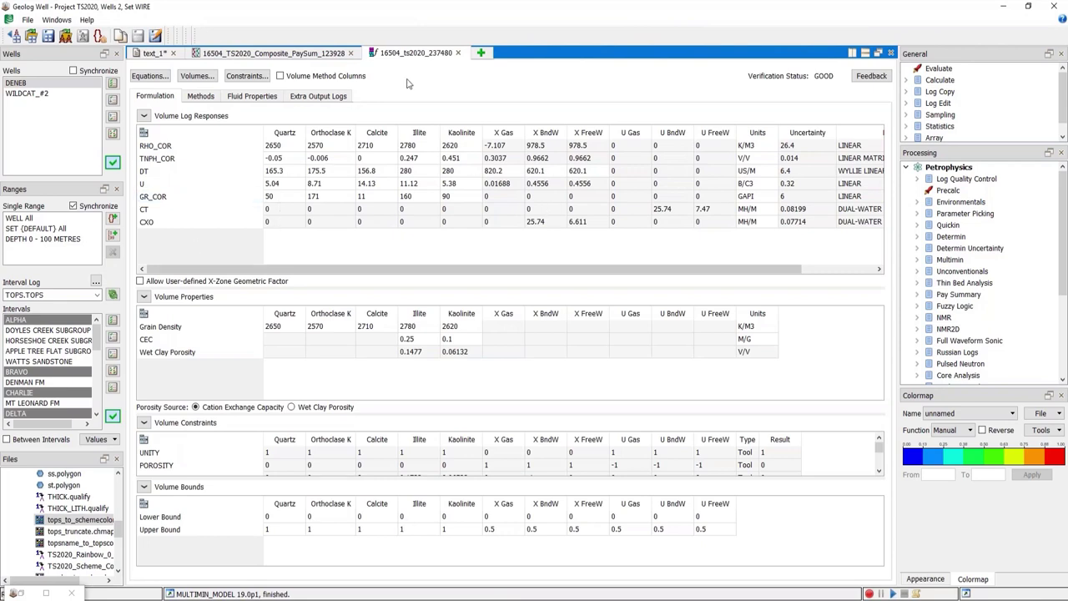
Step: Open the embedded TS2020.facimage from DENEB's MRGC_10_EFAC set comments and show the facies of the MRGC_10_CLUST model
left_click(151, 53)
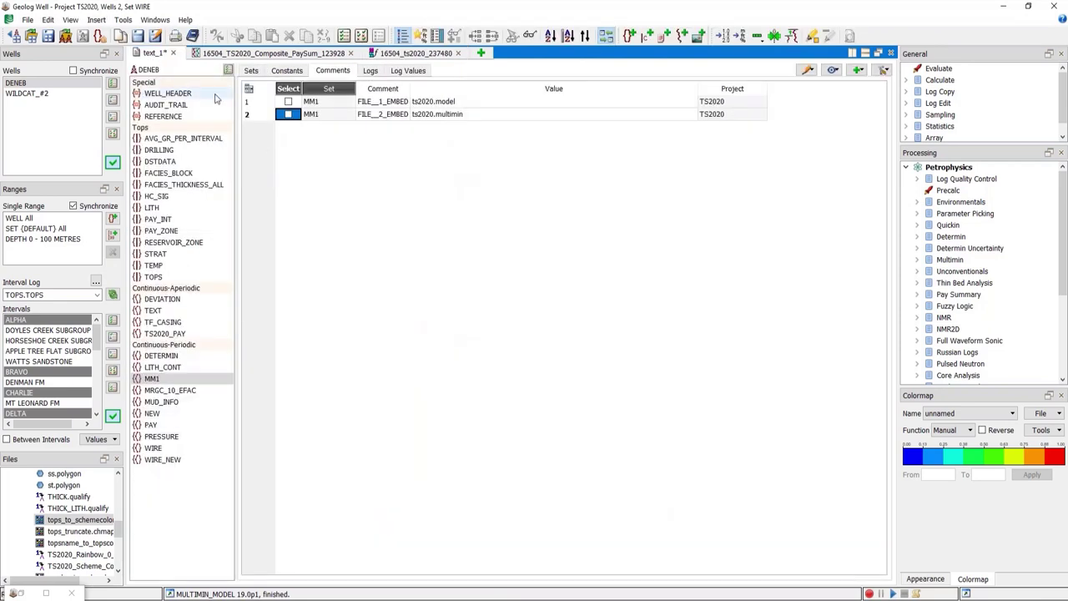
left_click(187, 391)
double_click(458, 102)
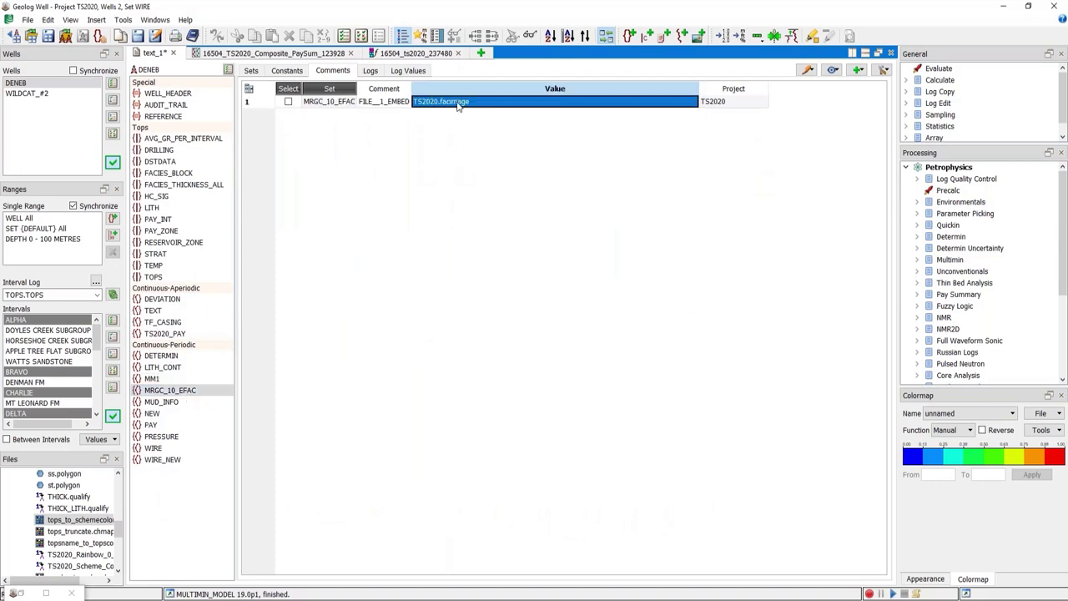
left_click(325, 70)
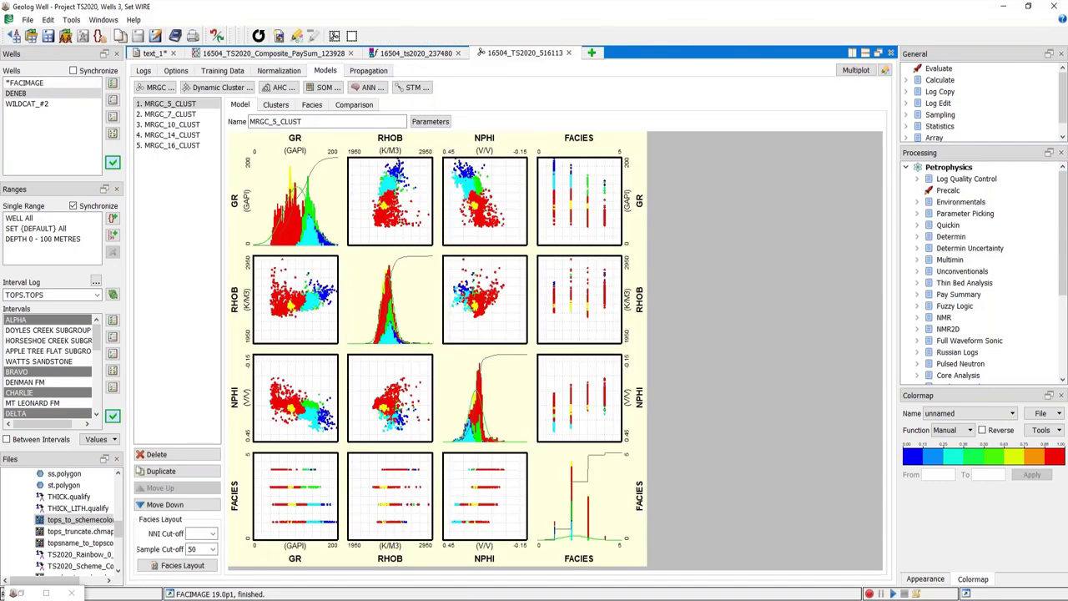
left_click(171, 124)
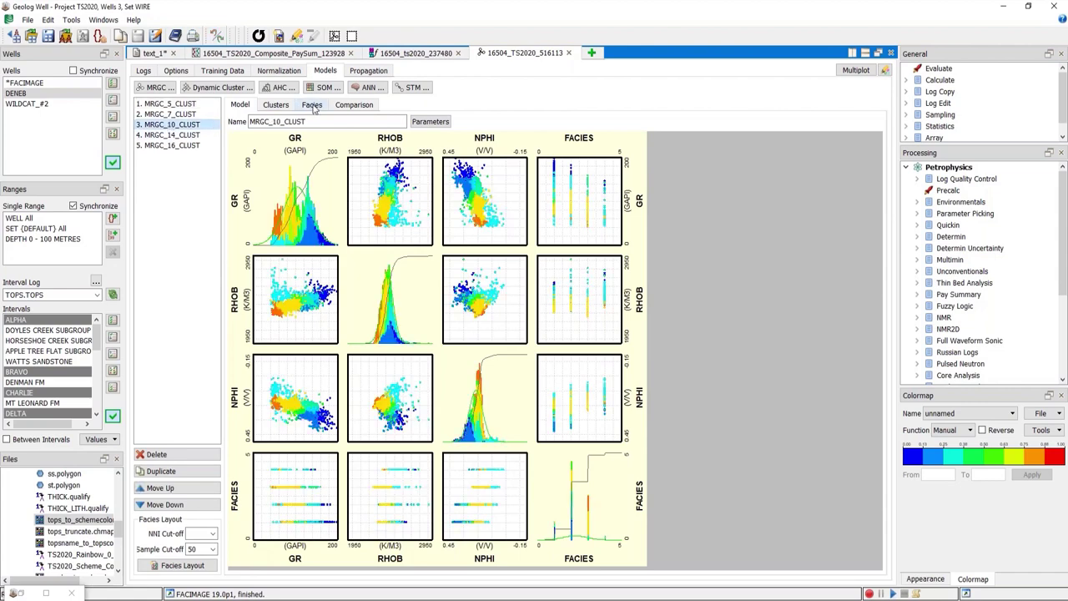
left_click(311, 105)
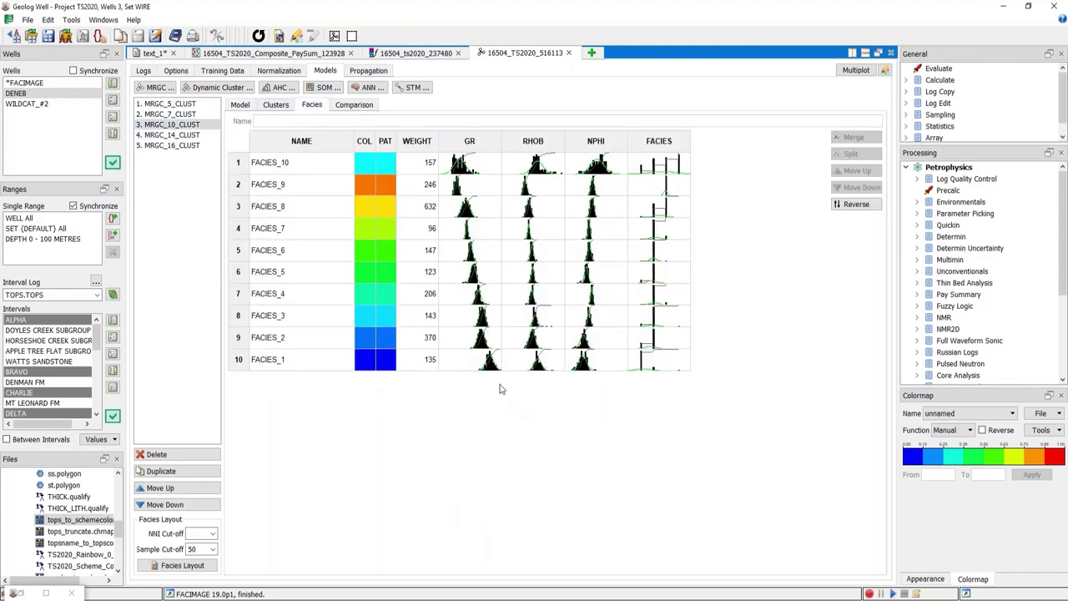
Step: Open the embedded ts2020.paysummary file from DENEB's TS2020_PAY set comments, view its cutoff, flag and lump definitions, and return to the comments
left_click(152, 54)
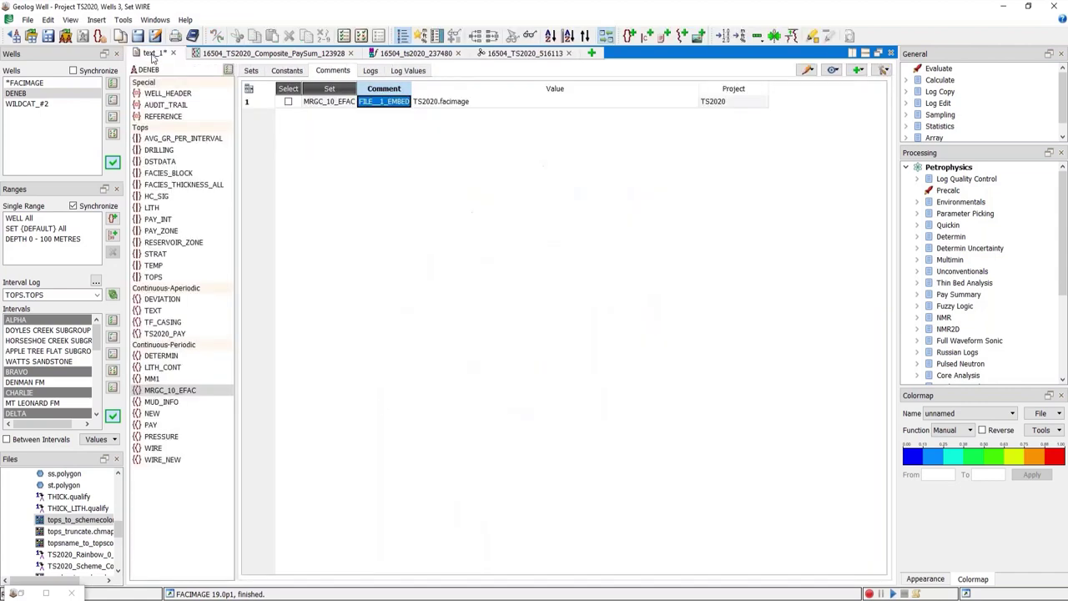
left_click(165, 333)
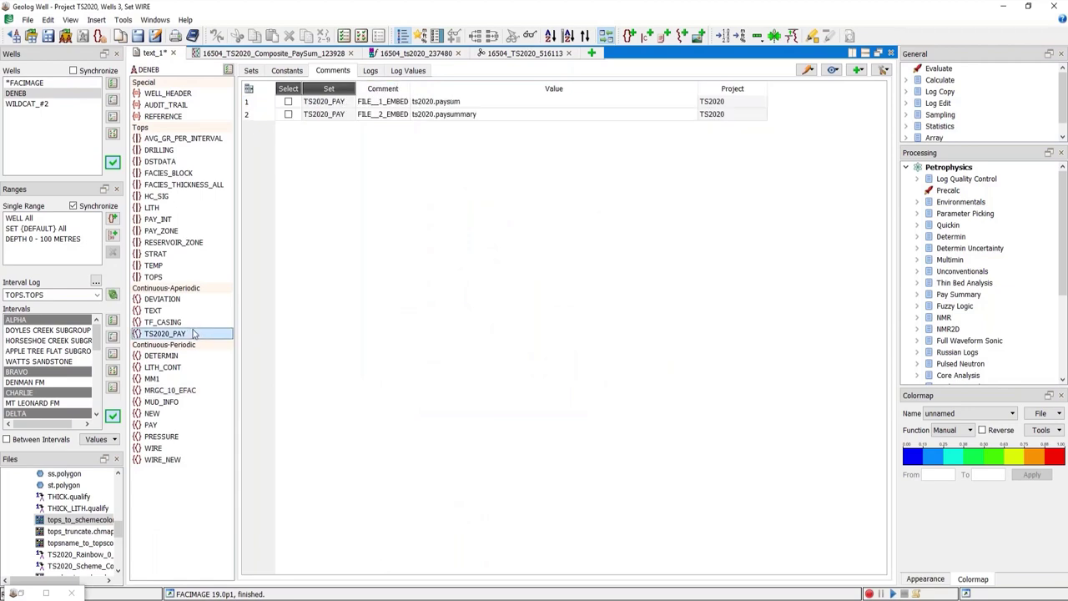
double_click(459, 105)
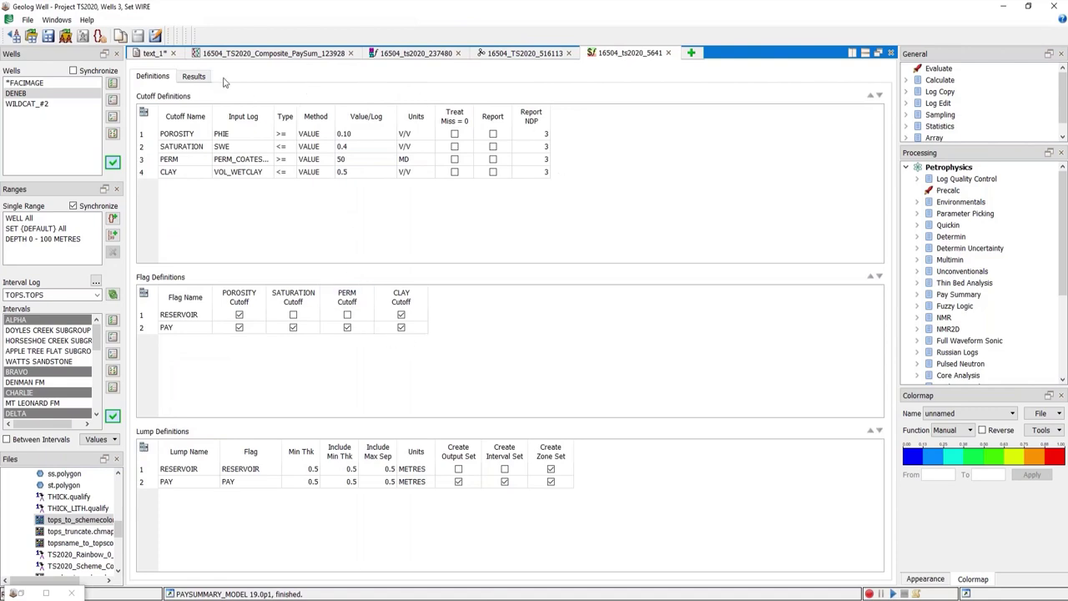
left_click(155, 53)
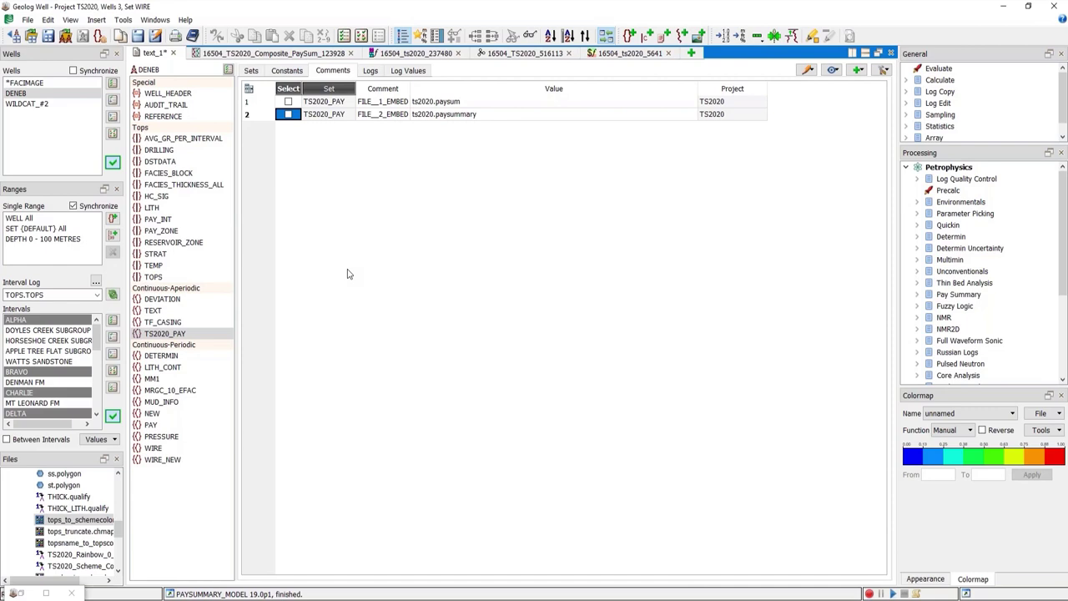
Step: Open the TS2020_Section2.well_workspace workspace from the project specs
left_click_drag(118, 529, 118, 479)
left_click(18, 531)
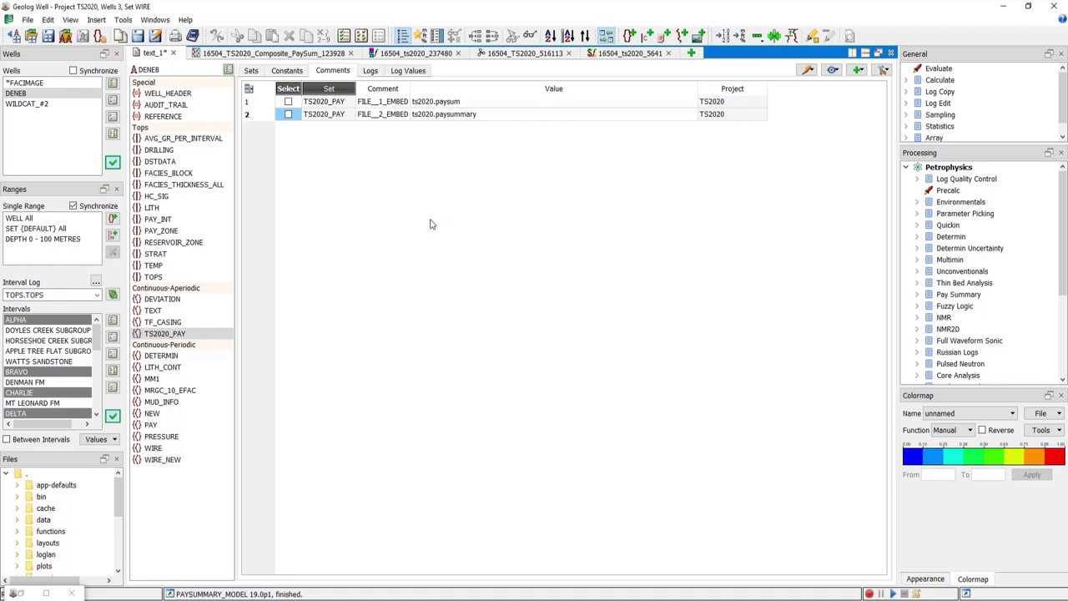
left_click(31, 37)
left_click(432, 177)
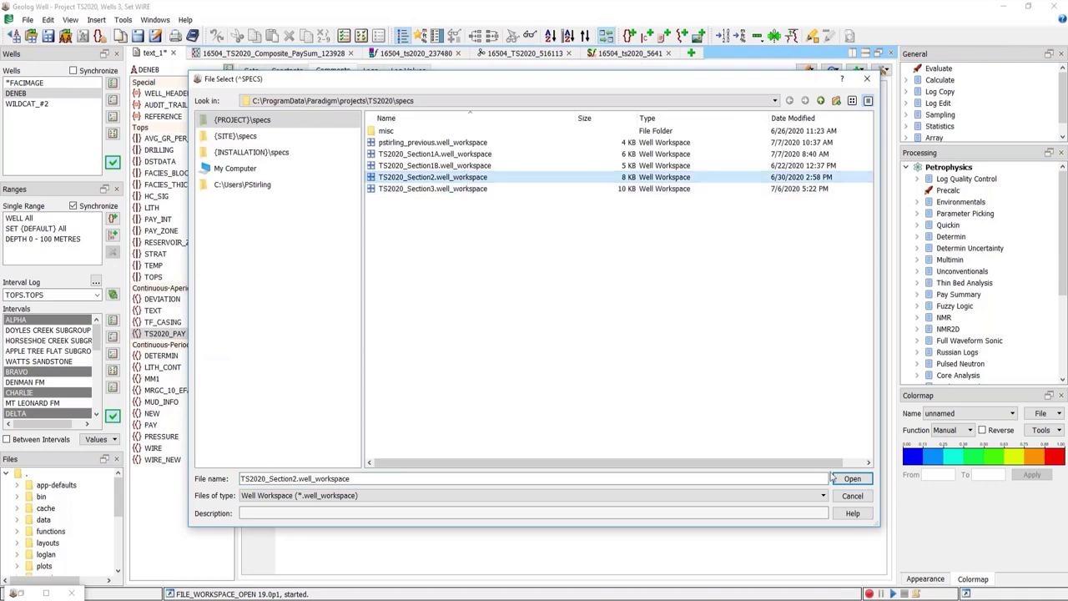
left_click(847, 478)
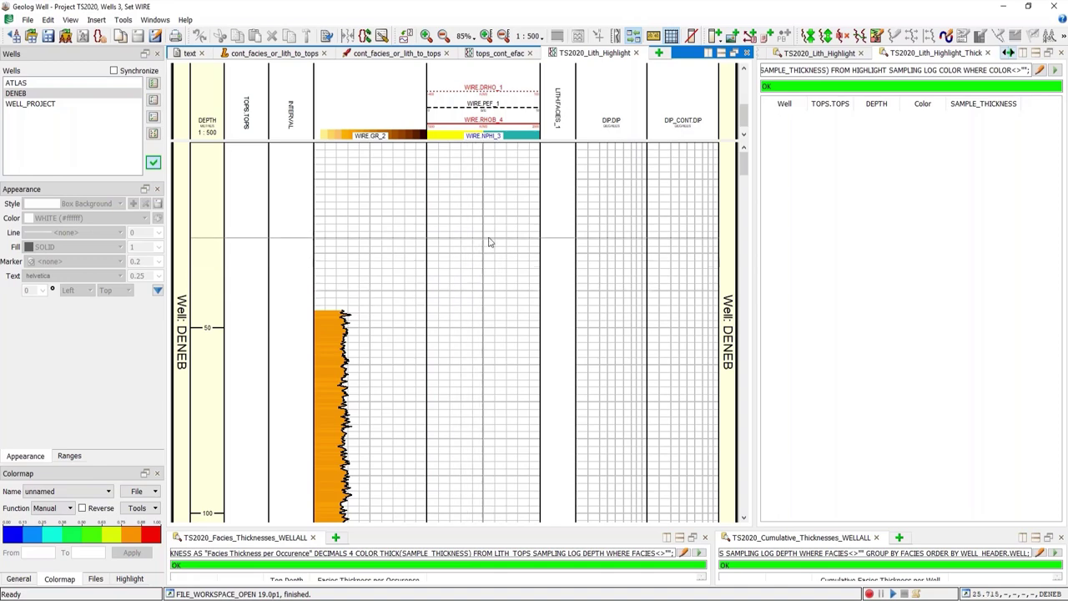
Step: Show the tops_cont_efac layout at 1:10 scale and examine DENEB's continuous facies and sample thickness tracks around 1465 m
key("ctrl+shift+Tab")
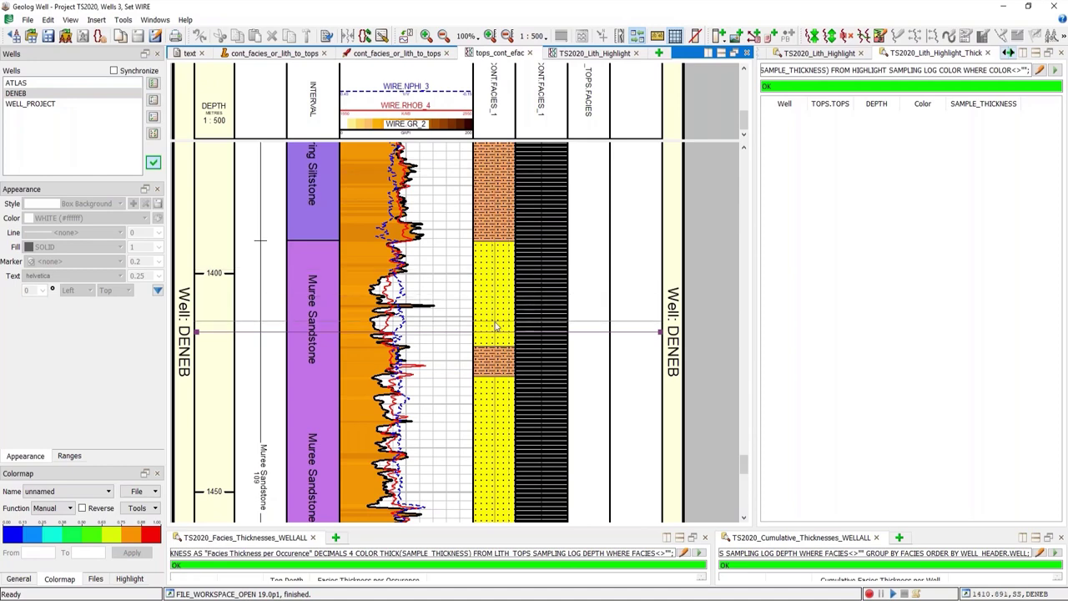
scroll(495, 329, "down", 5)
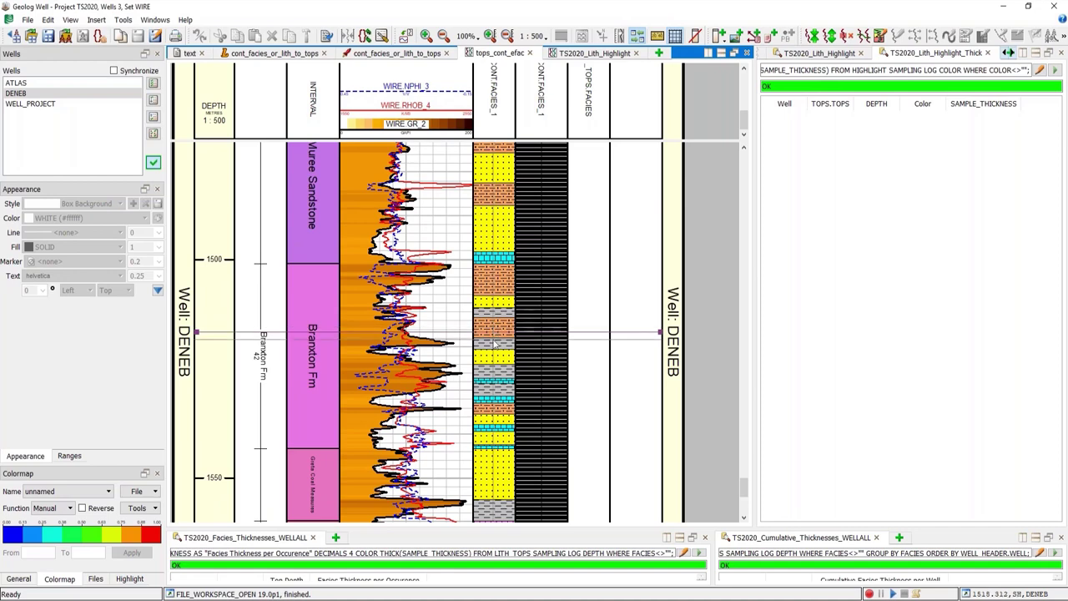
scroll(496, 342, "up", 3)
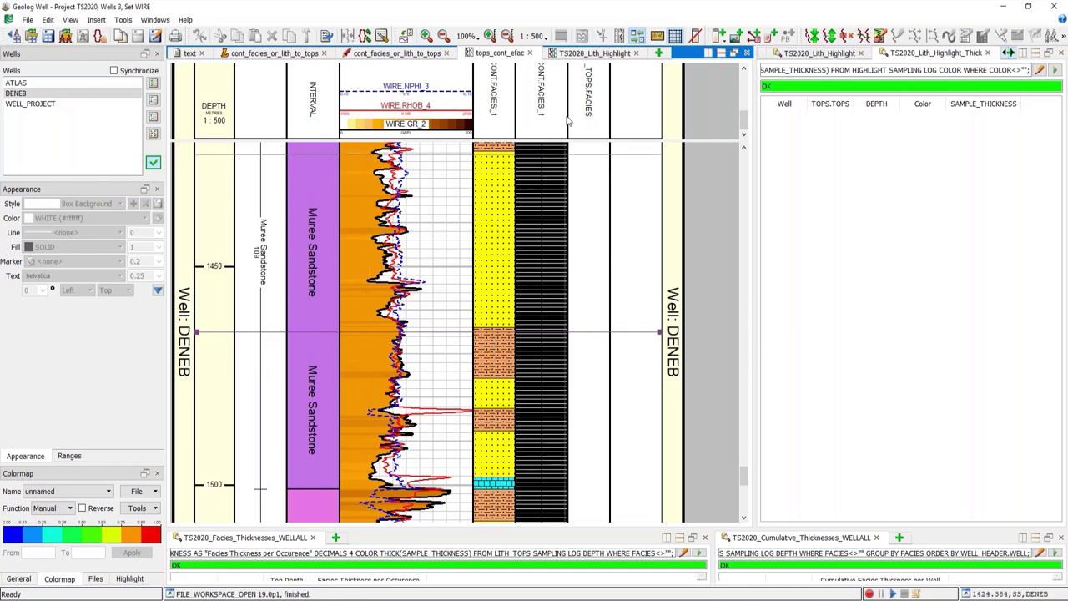
left_click(533, 36)
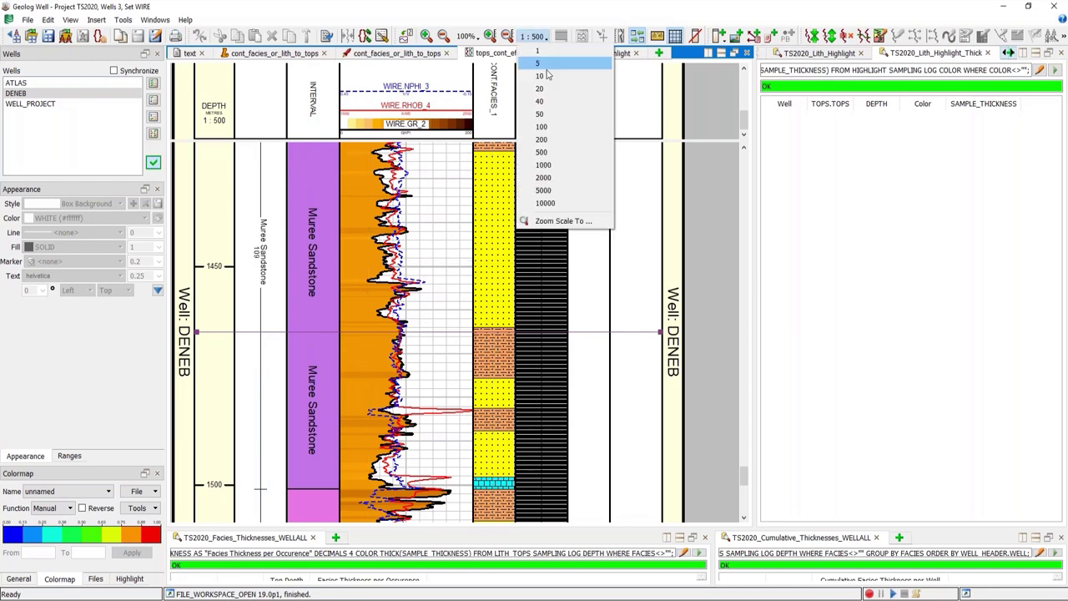
left_click(547, 65)
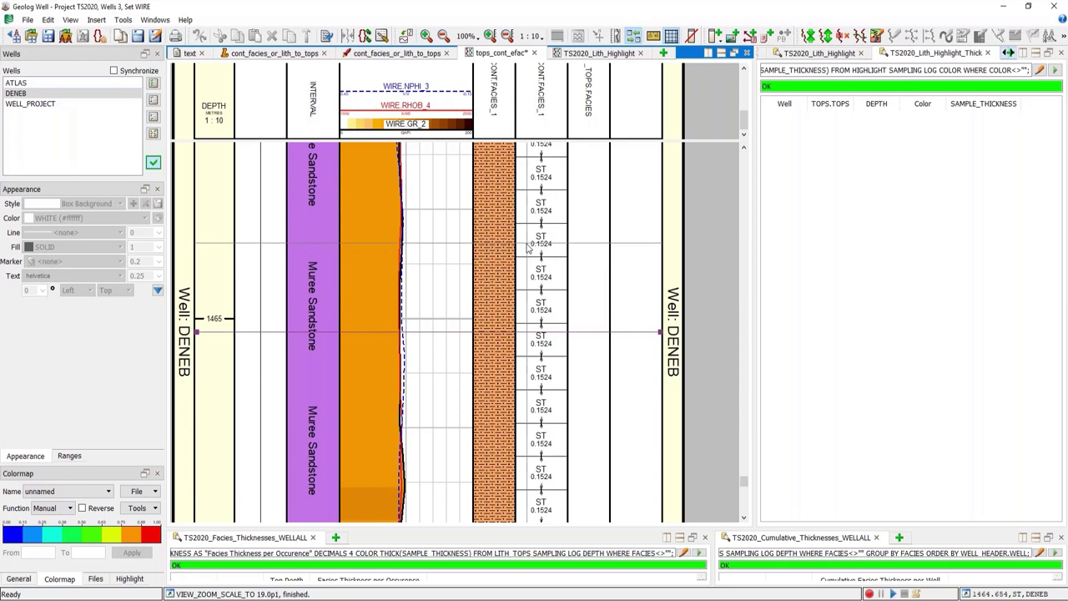
scroll(567, 223, "down", 3)
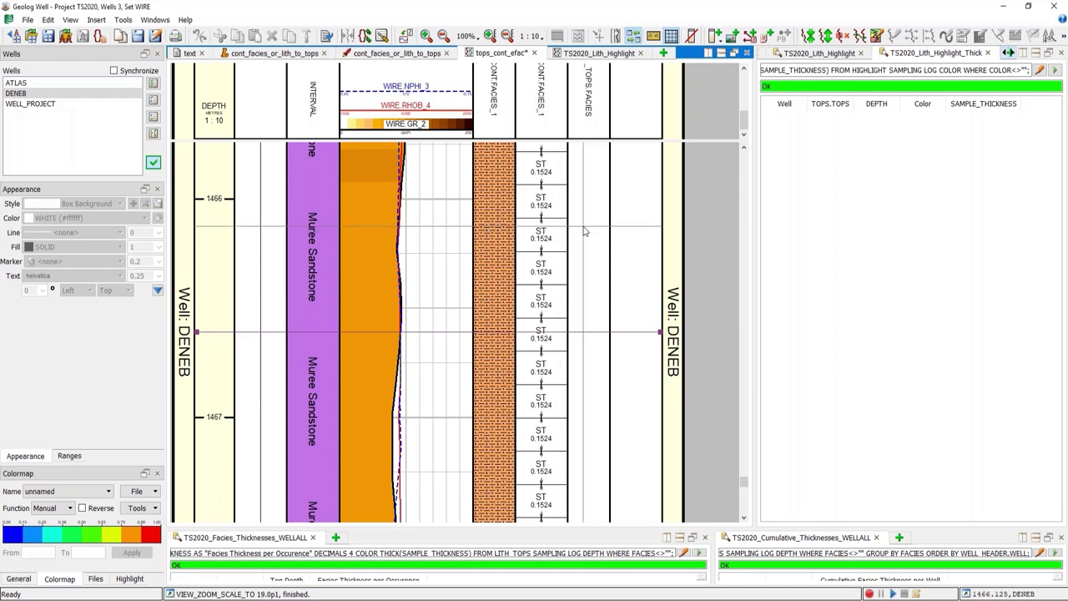
Step: List the general Sampling modules and select the Block module without running it
left_click(25, 578)
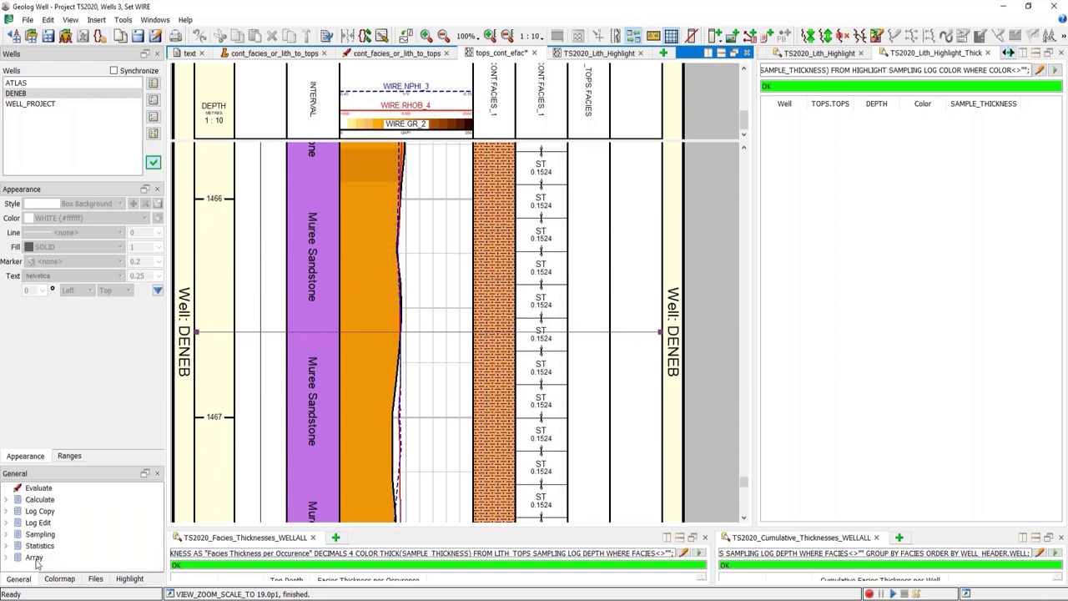
left_click(8, 534)
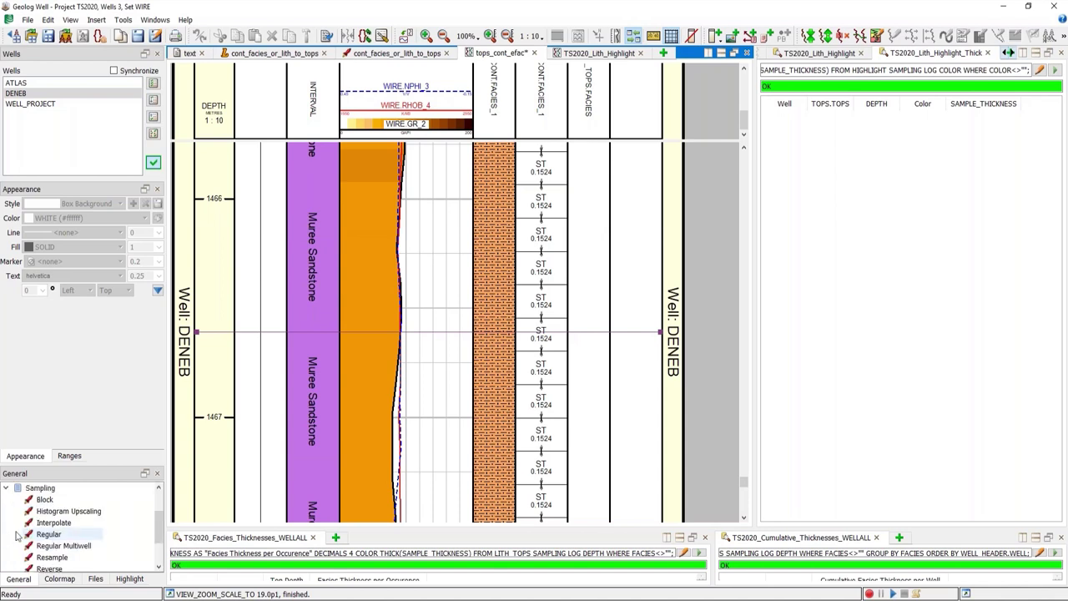
left_click(80, 501)
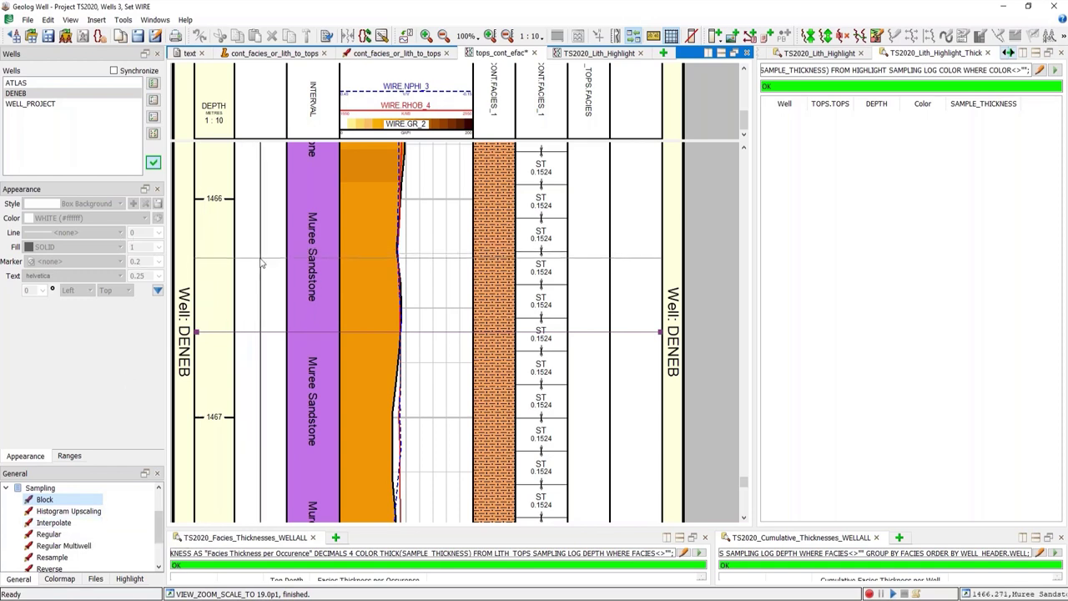
Step: Review the cont_facies_or_lith_to_tops loglan's input and output variables with widened columns, and read its description
left_click(297, 55)
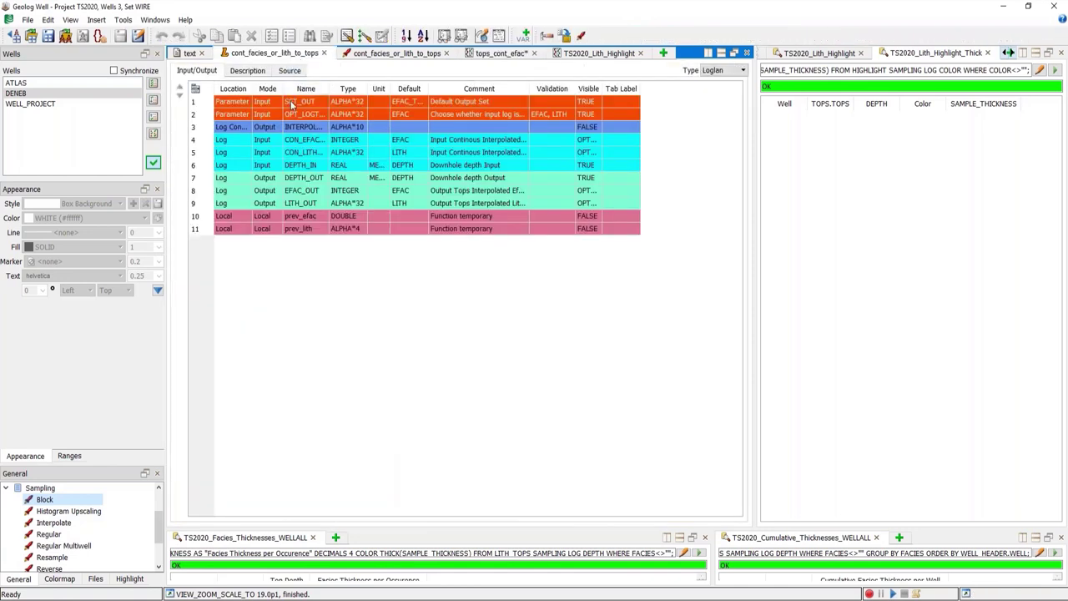
left_click_drag(251, 88, 493, 88)
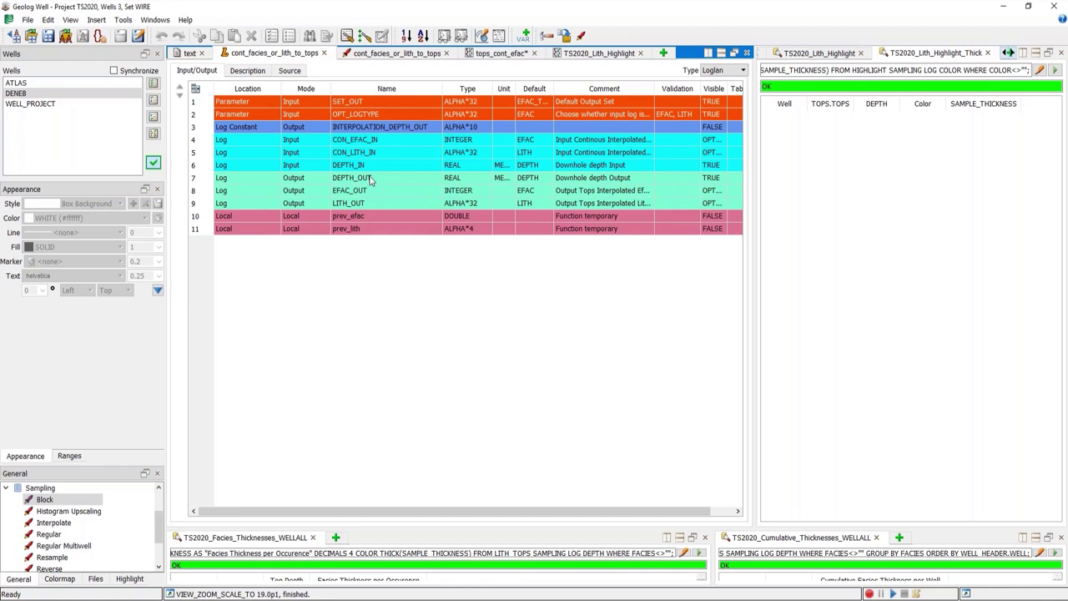
left_click(250, 72)
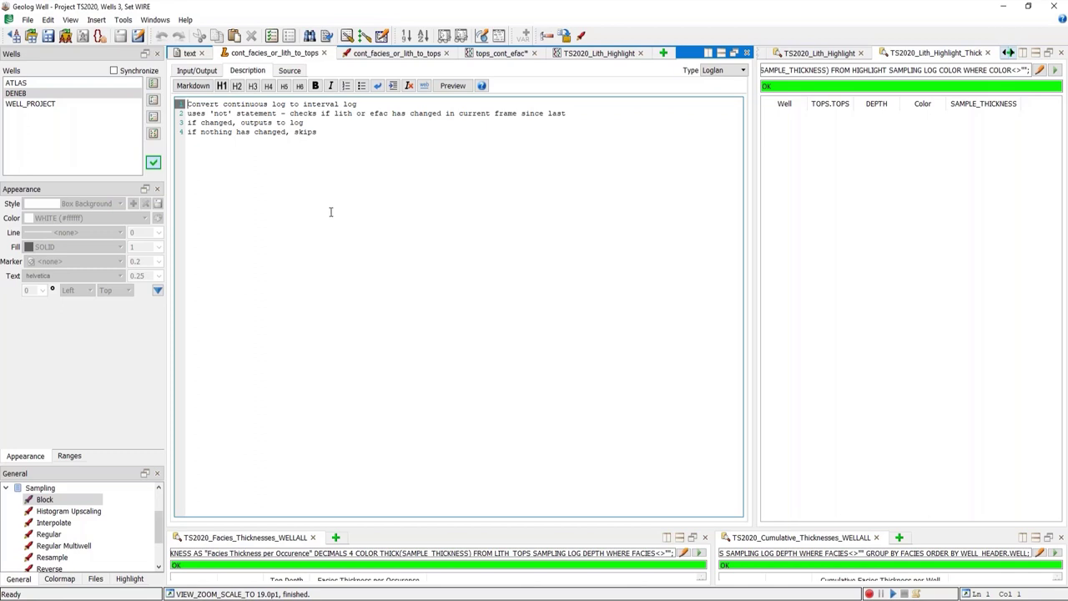
Step: Examine the loglan's source, highlighting the CON_EFAC_IN <> prev_efac check, the prev_efac assignment and the 'TOPS' interpolation setting
left_click(289, 71)
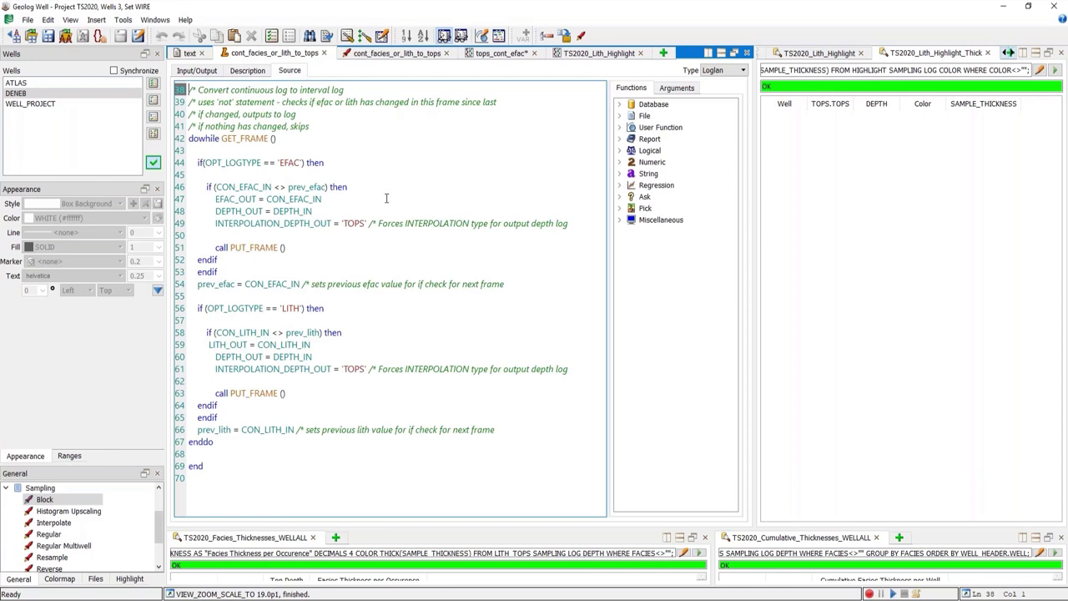
left_click_drag(215, 187, 325, 187)
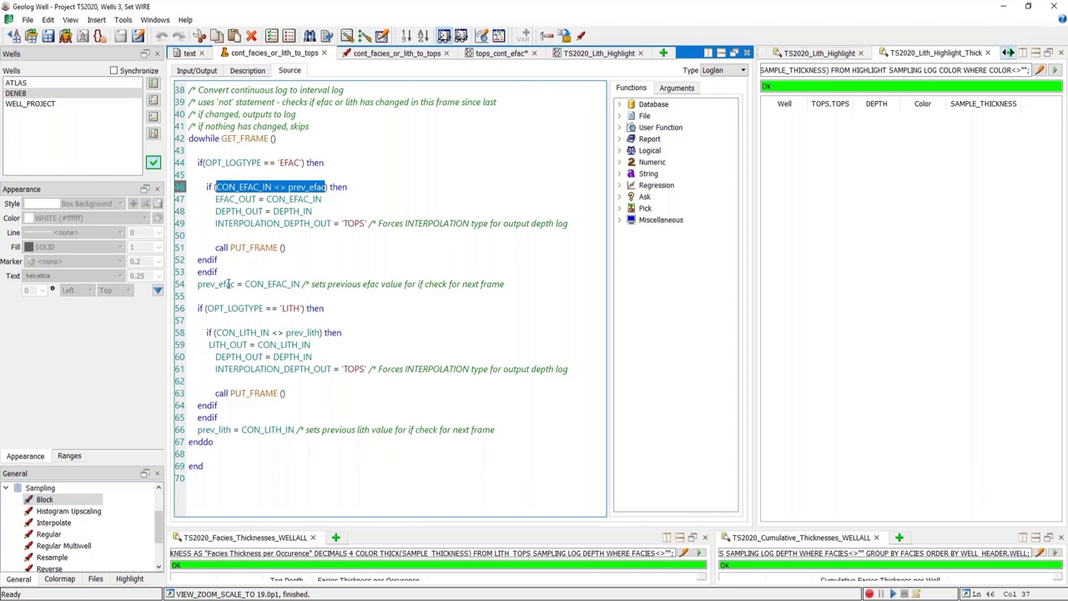
left_click_drag(198, 286, 300, 285)
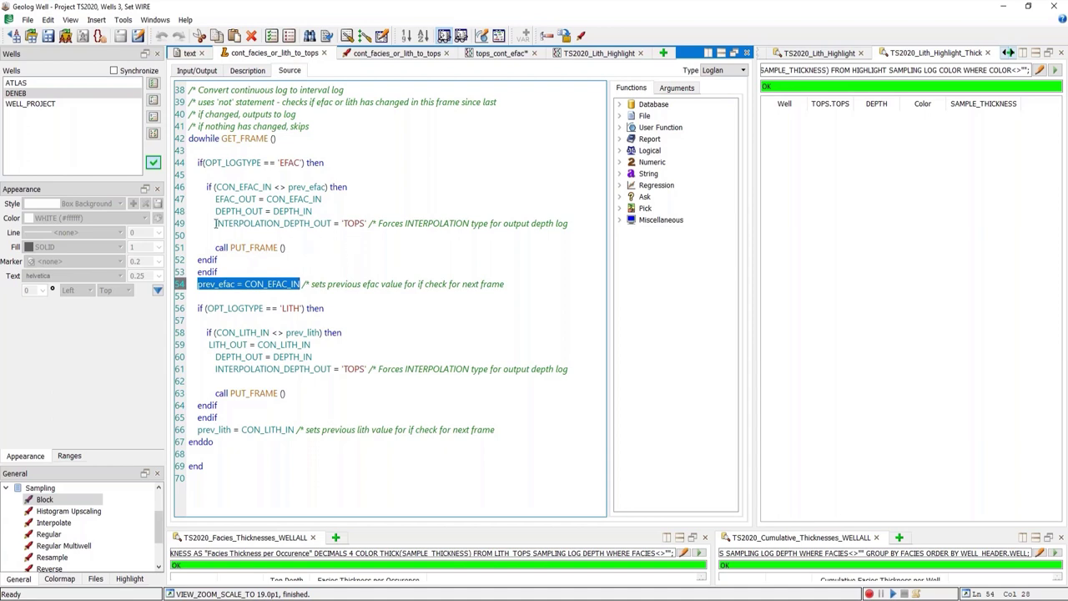
left_click_drag(216, 223, 367, 223)
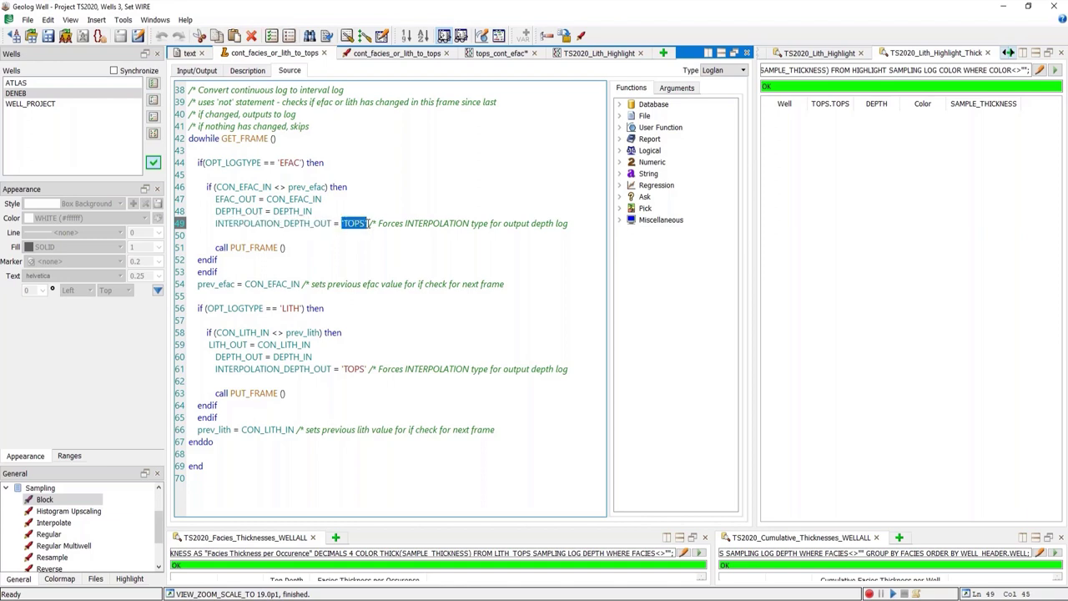
left_click(413, 257)
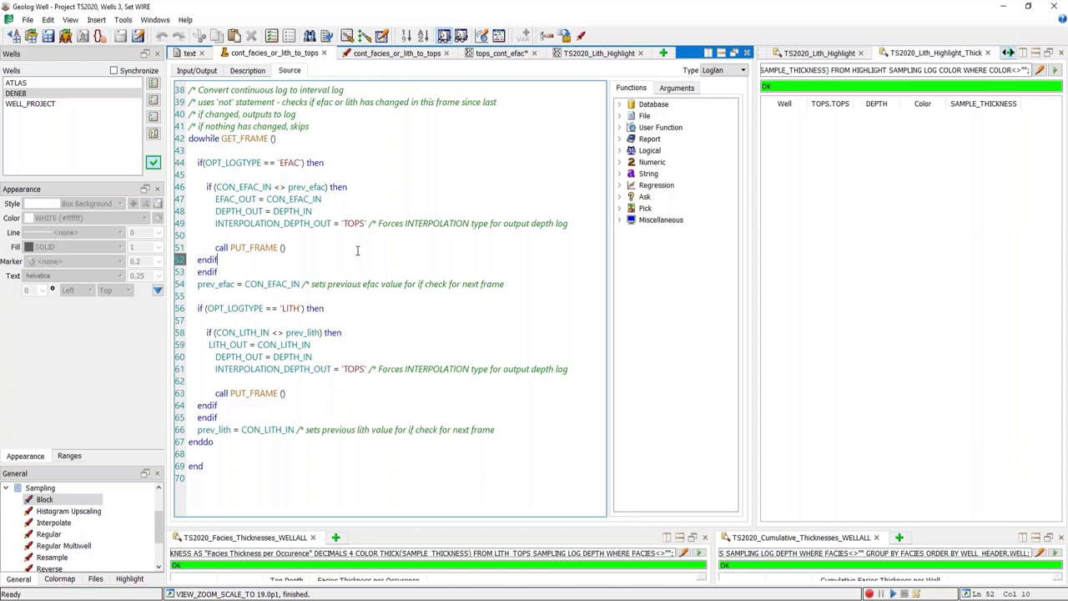
Step: Restore the TS2020.DENEB spec in the cont_facies_or_lith_to_tops module and run it from set LITH_CONT to LITH_TOPS
left_click(410, 57)
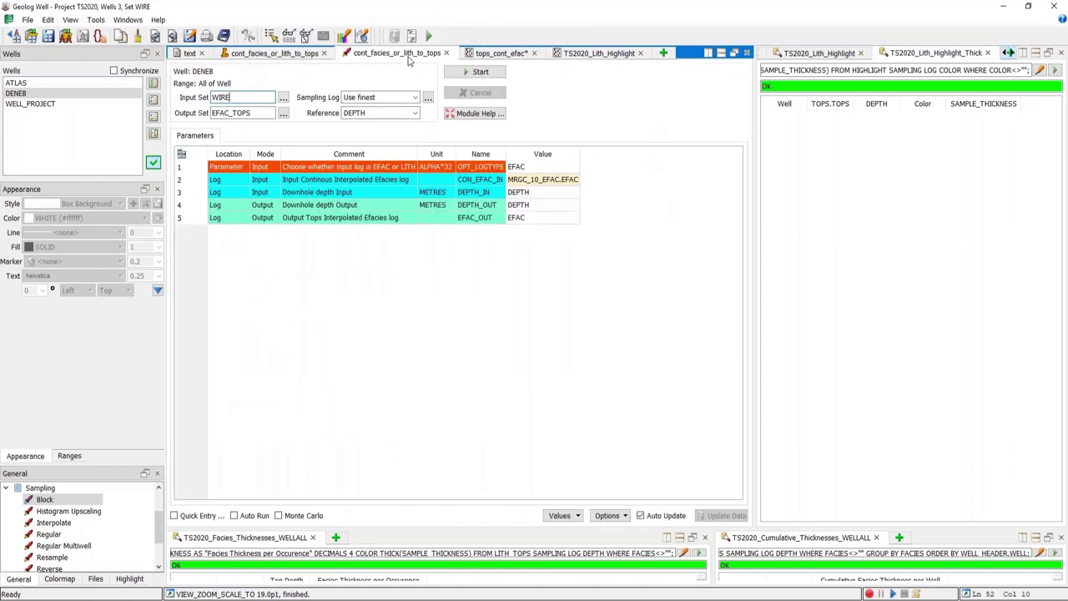
left_click(567, 516)
left_click(584, 544)
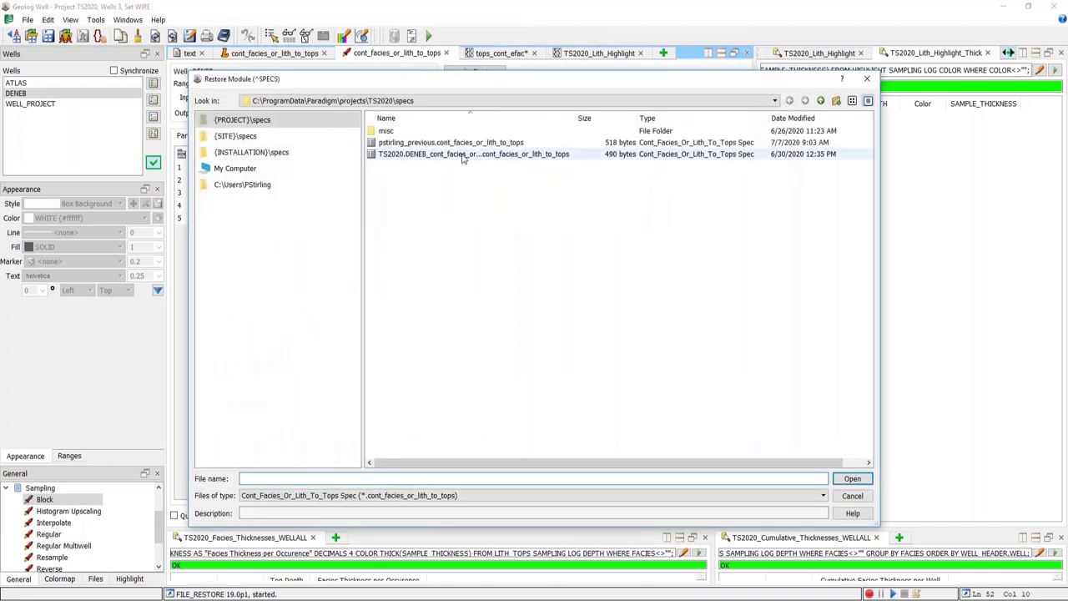
left_click(463, 153)
left_click(849, 479)
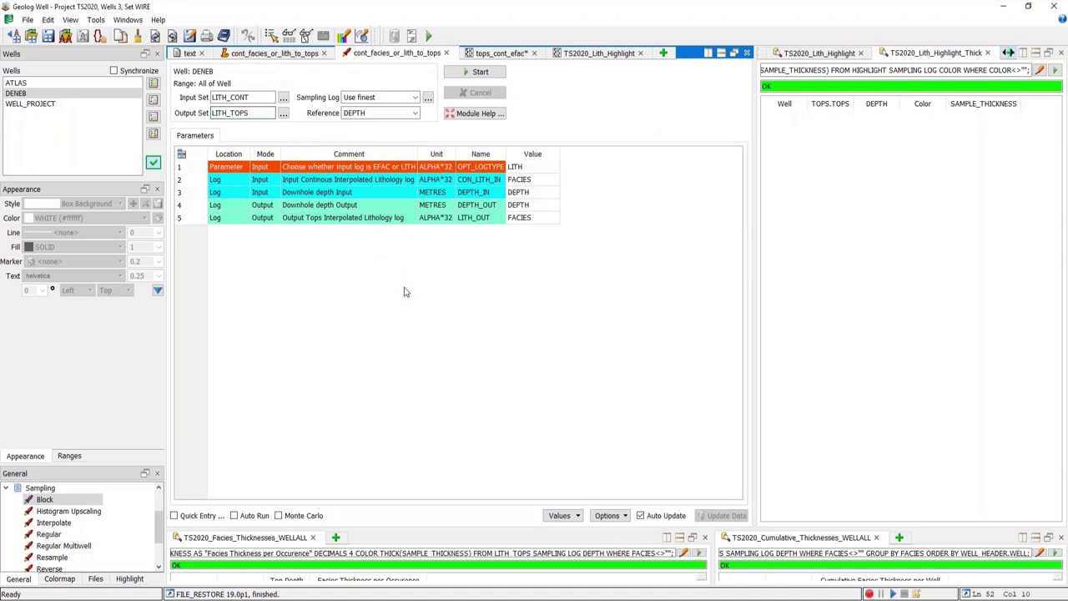
left_click(479, 73)
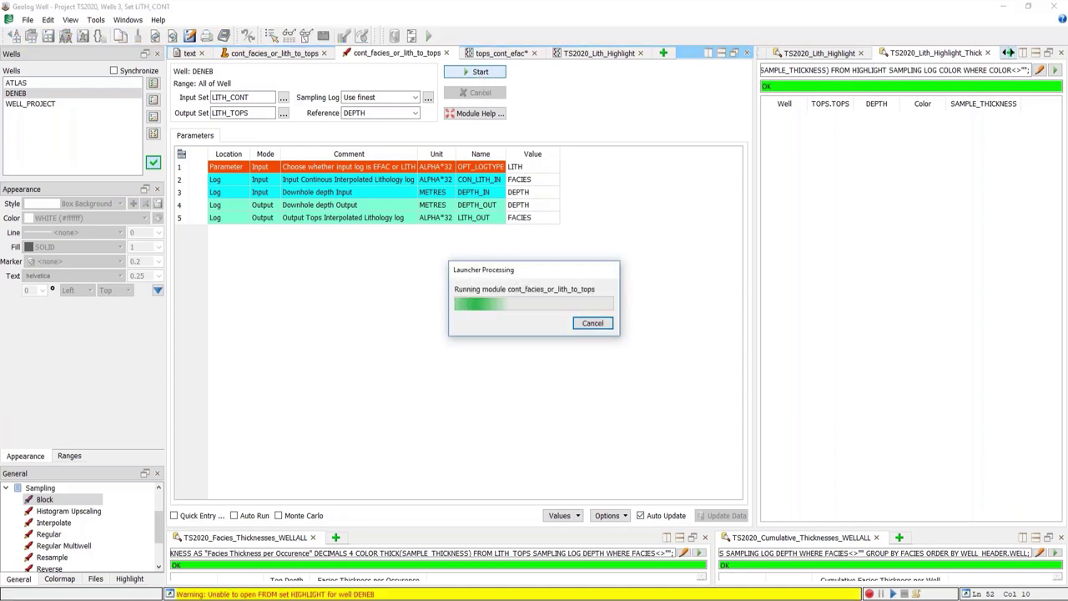
Step: Set the tops_cont_efac layout scale to 1:200 and examine DENEB's interval facies and thickness tracks down to about 1500 m
left_click(501, 54)
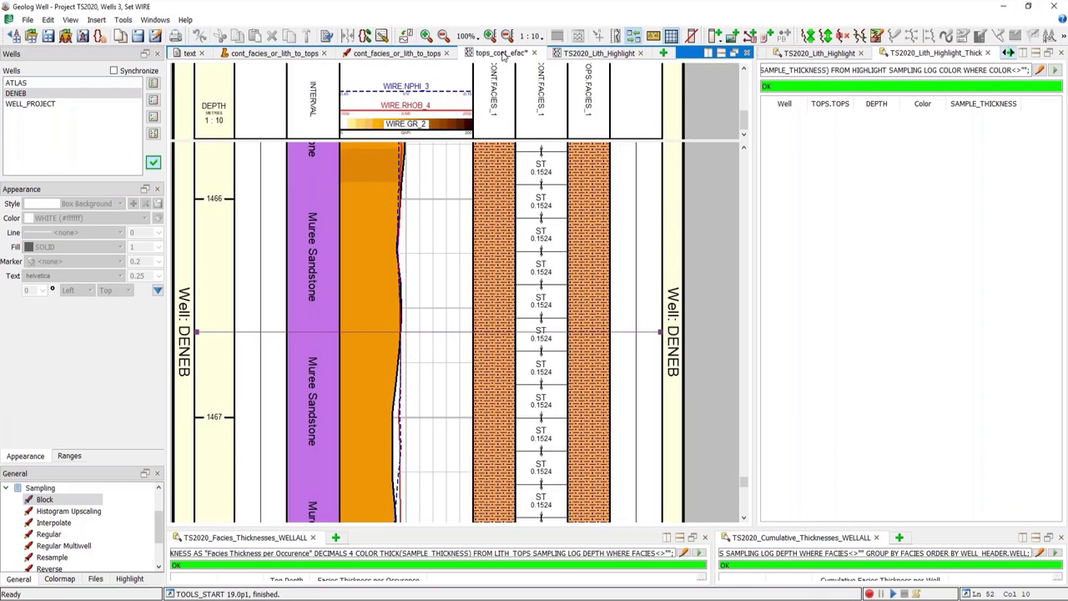
left_click(531, 36)
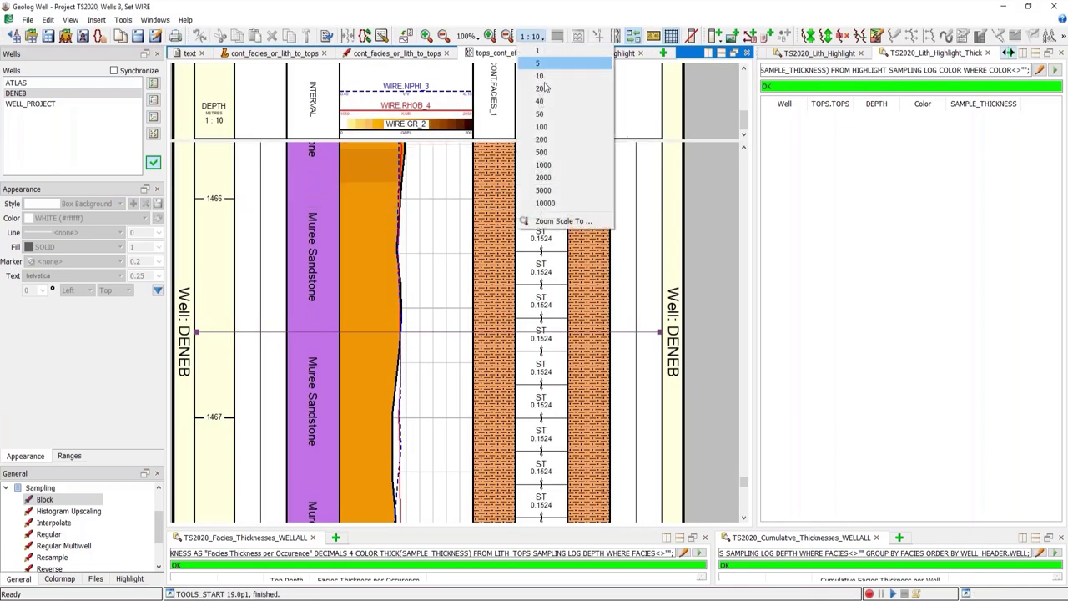
left_click(538, 139)
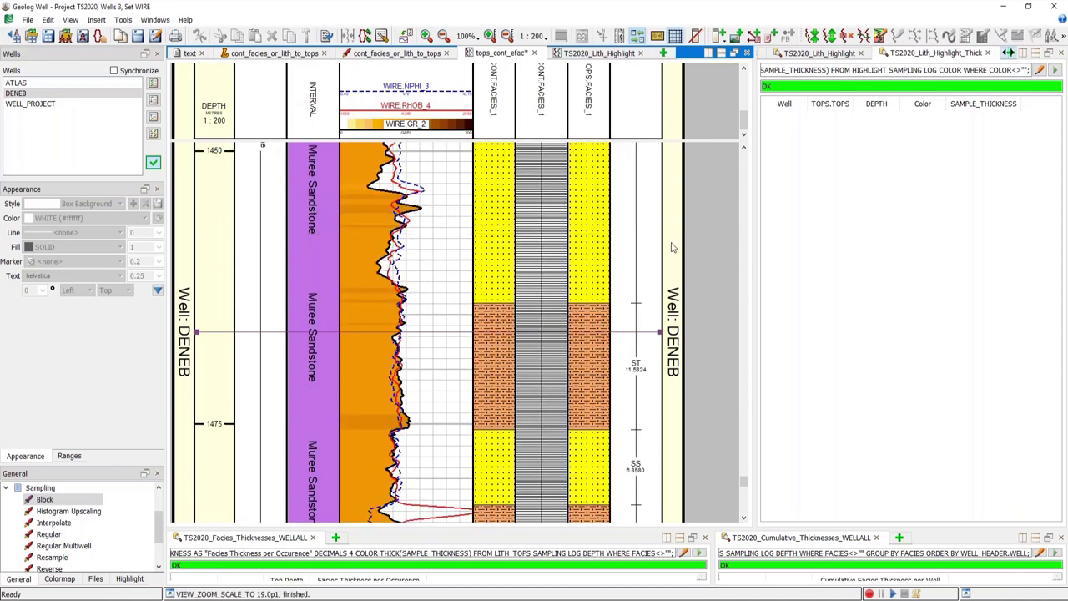
scroll(572, 233, "down", 2)
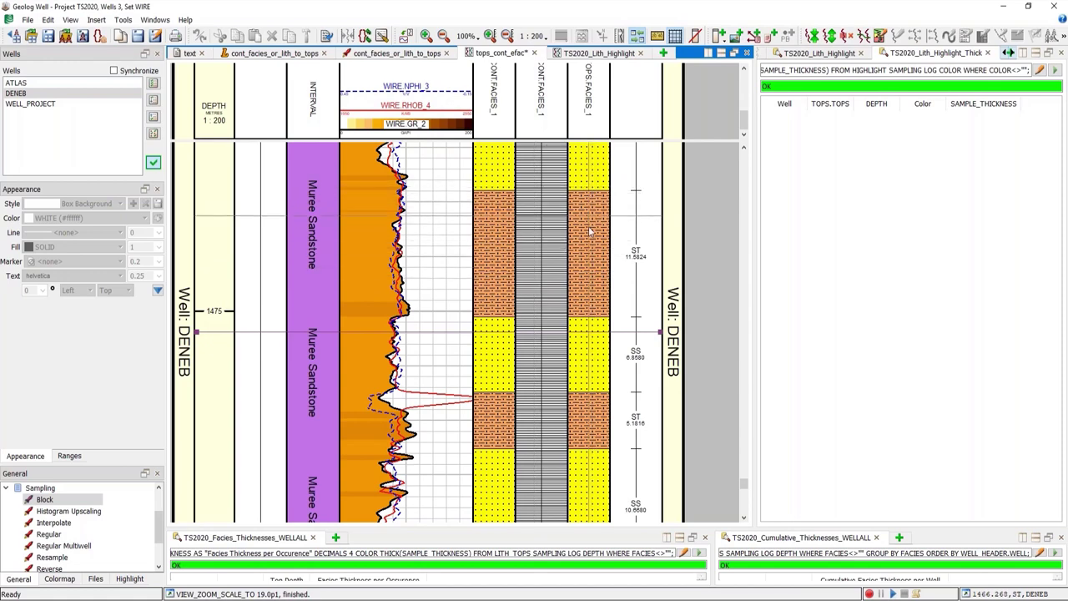
scroll(589, 357, "down", 2)
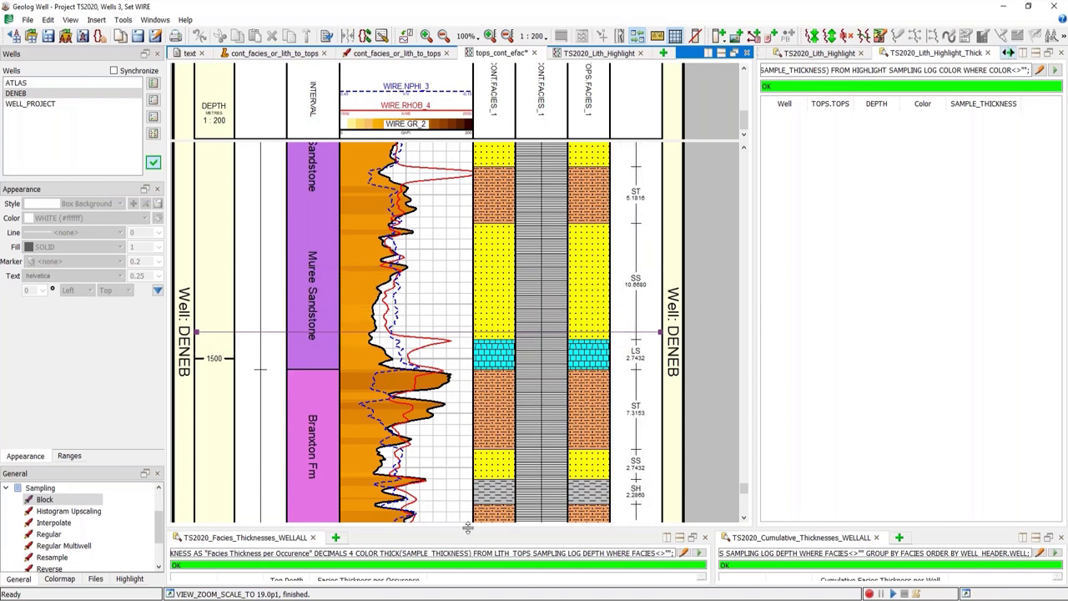
Step: Enlarge the facies thickness tables and examine the facies thickness per occurrence for ATLAS and DENEB
left_click_drag(468, 528, 474, 119)
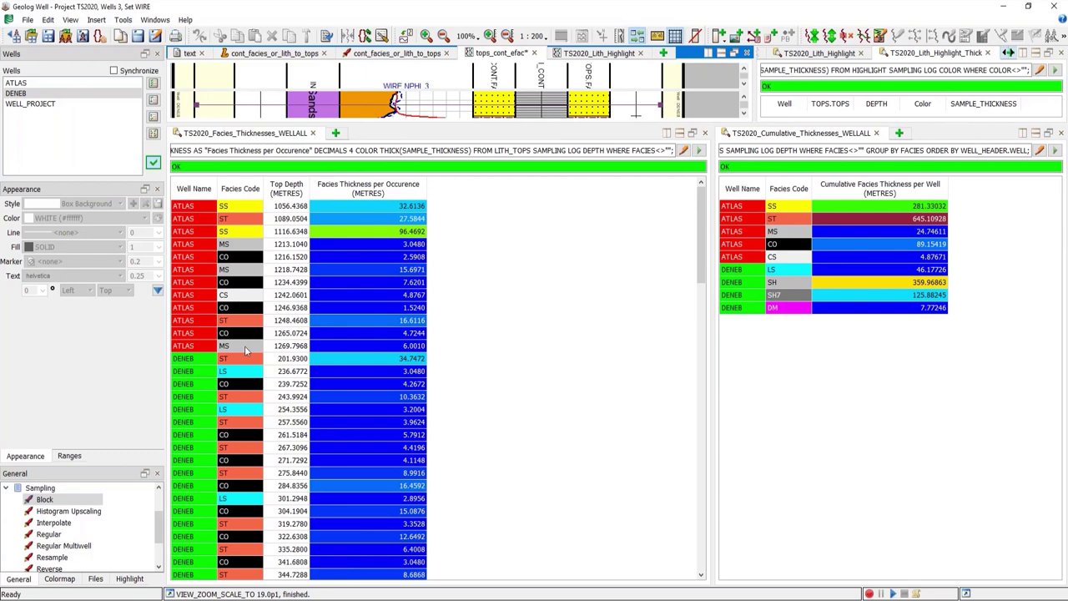
scroll(249, 354, "down", 4)
scroll(250, 358, "down", 3)
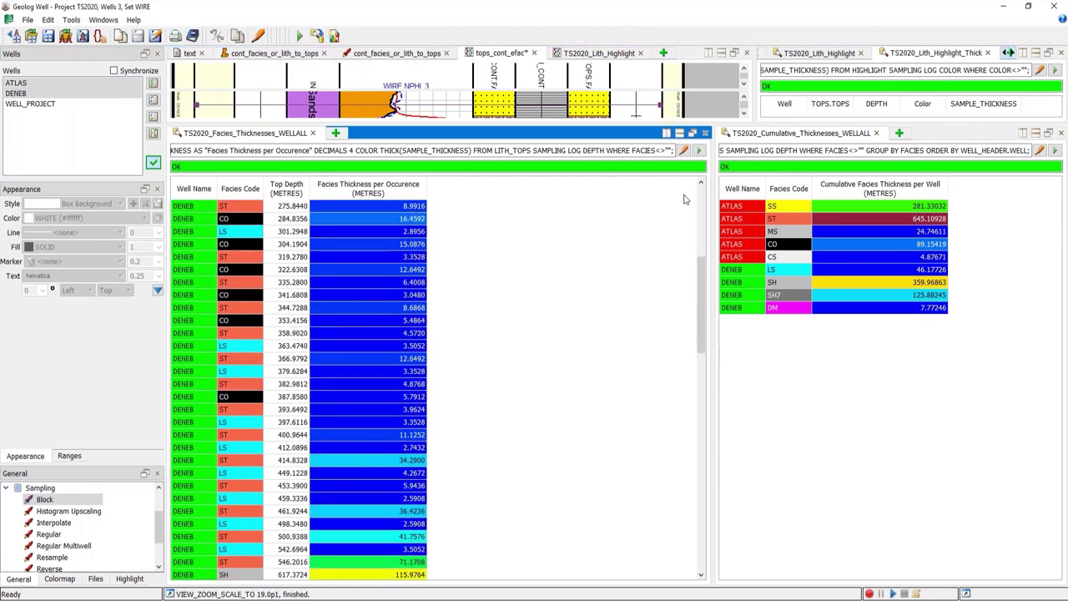
Step: Examine the SELECT query behind the facies thickness per occurrence table, including its log expressions and the COLOR functions for FACIES and SAMPLE_THICKNESS
left_click(683, 150)
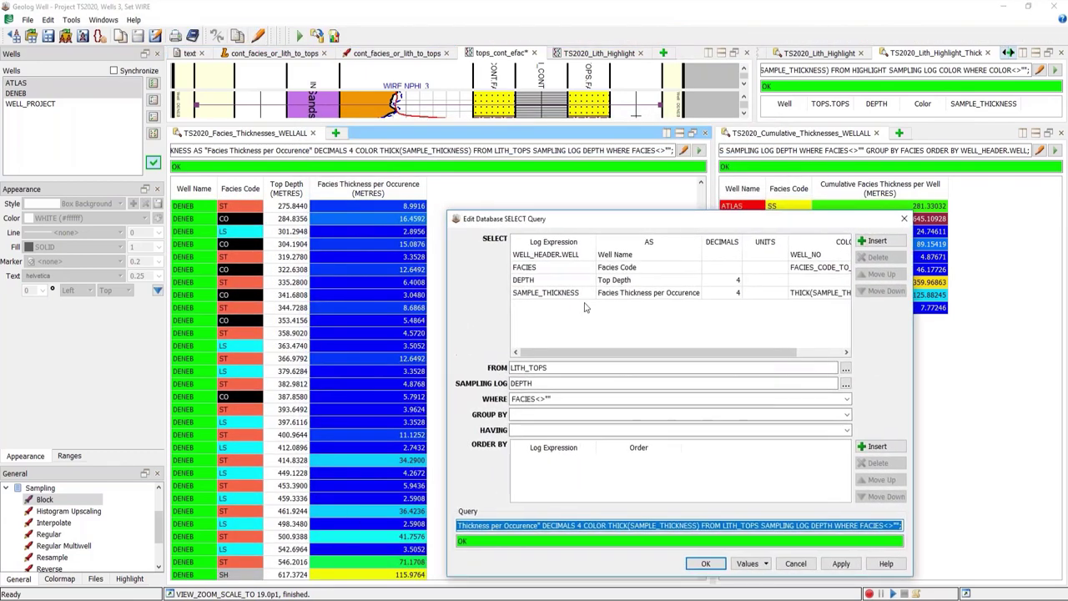
left_click(582, 295)
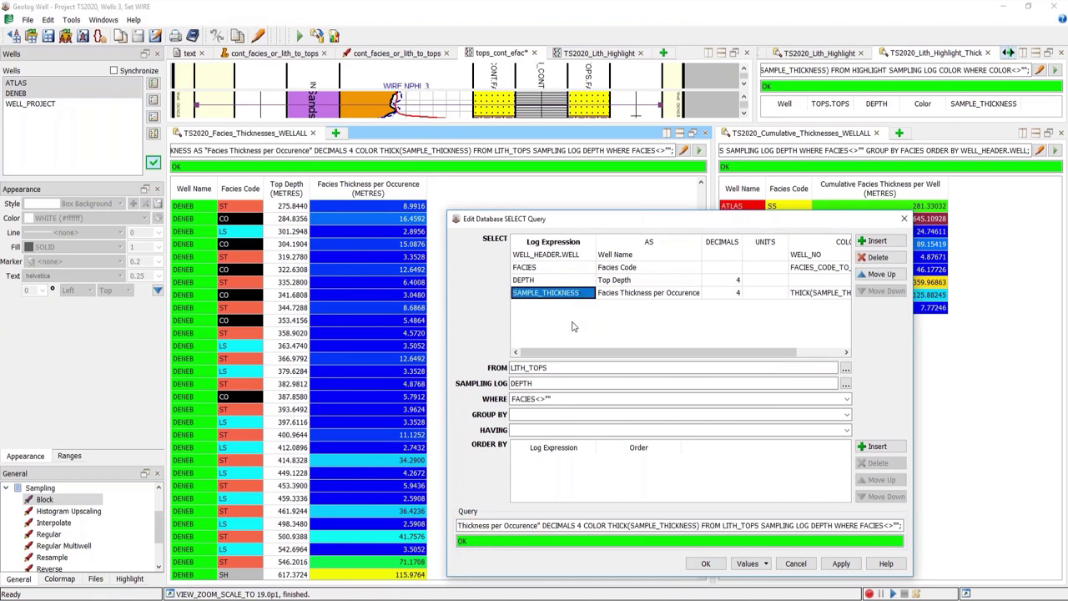
left_click(550, 269)
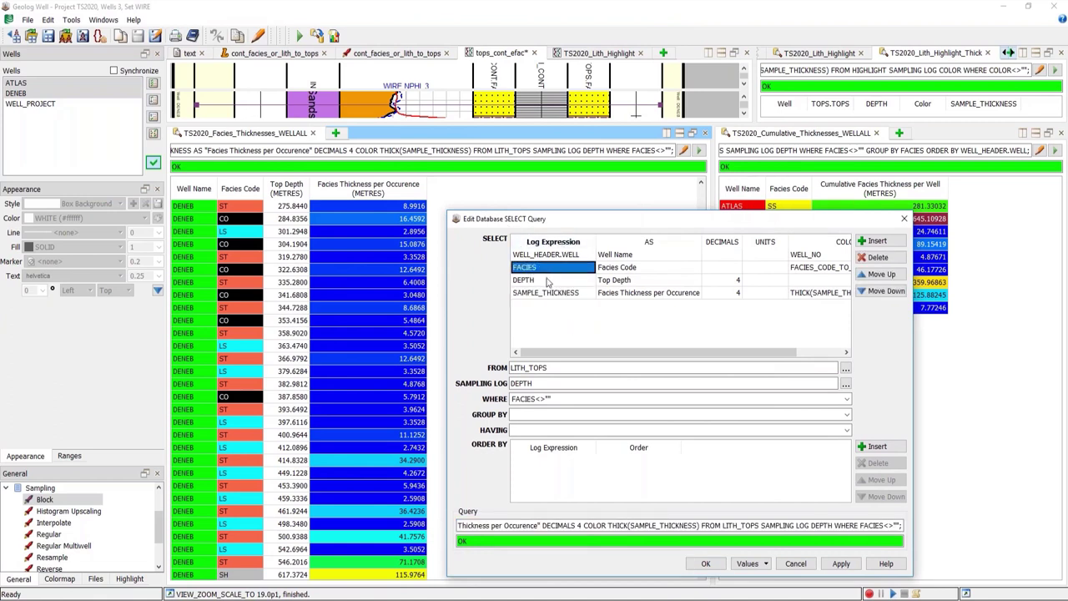
left_click(550, 281)
left_click_drag(447, 289, 356, 288)
double_click(737, 269)
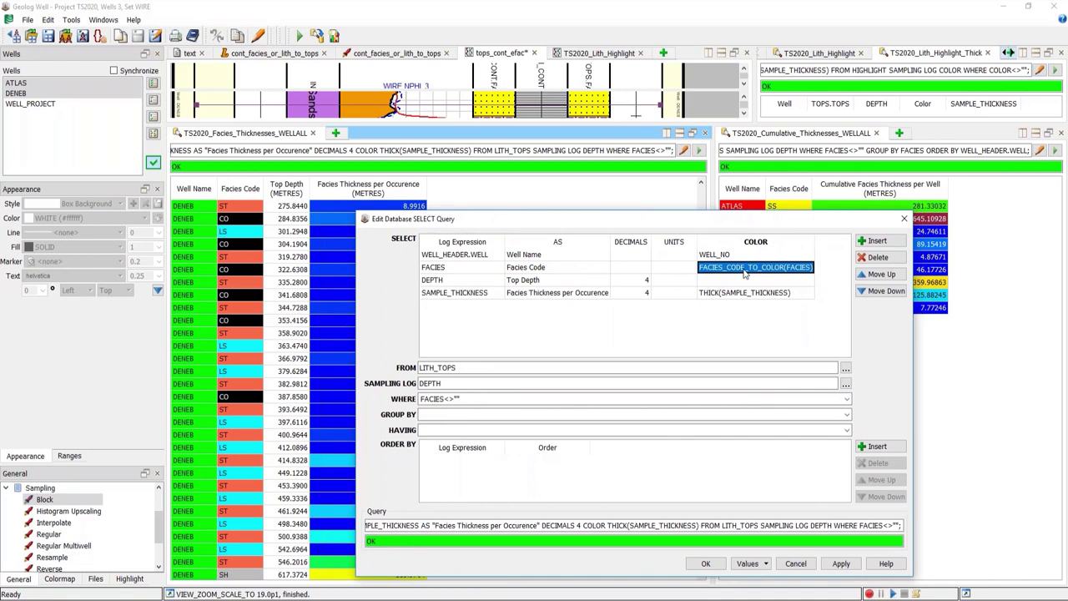
left_click_drag(683, 226, 713, 210)
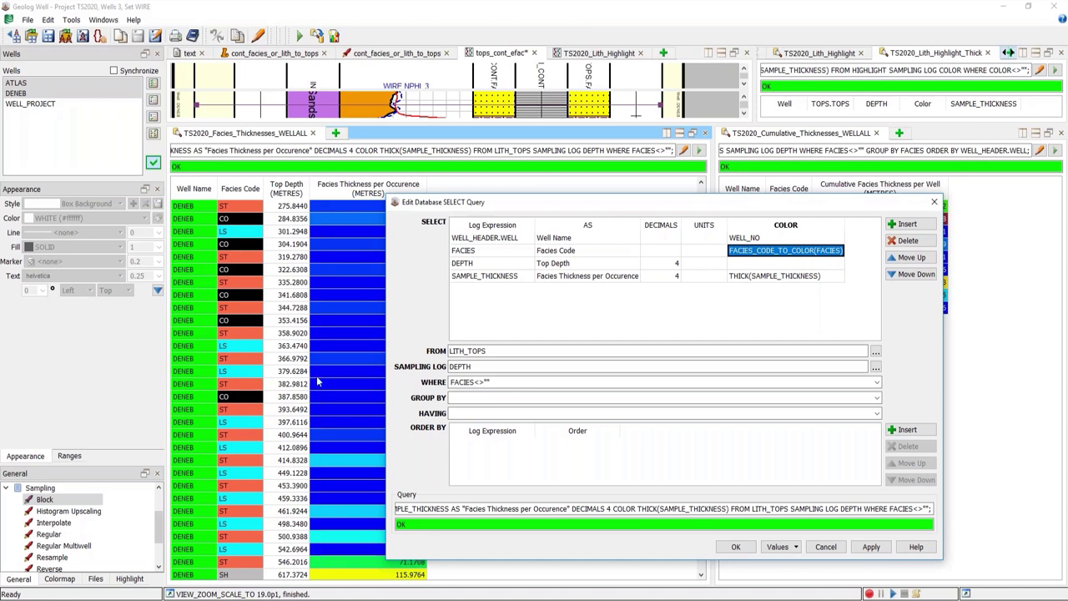
left_click(747, 277)
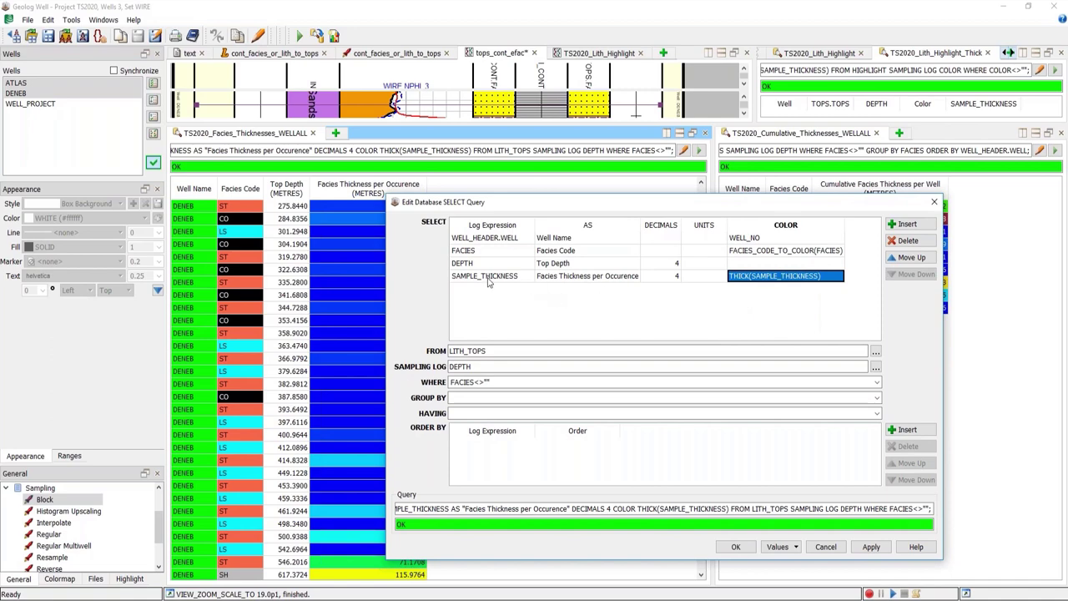
left_click(735, 546)
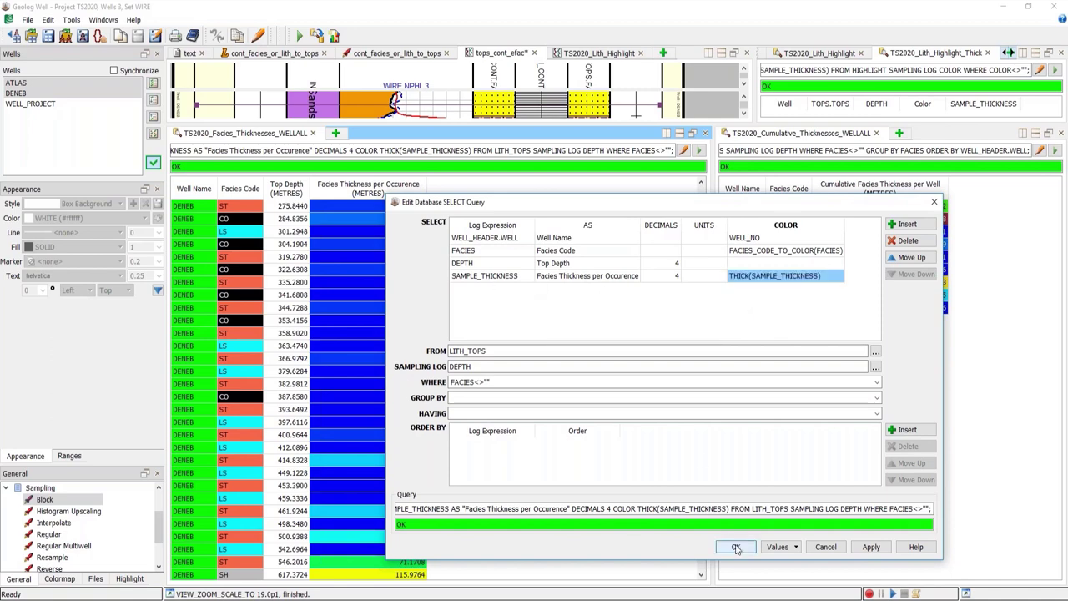
Step: Examine DENEB's deeper facies thickness occurrences and the output set and interpolation options for importing the query result
scroll(398, 358, "down", 1)
scroll(397, 359, "down", 5)
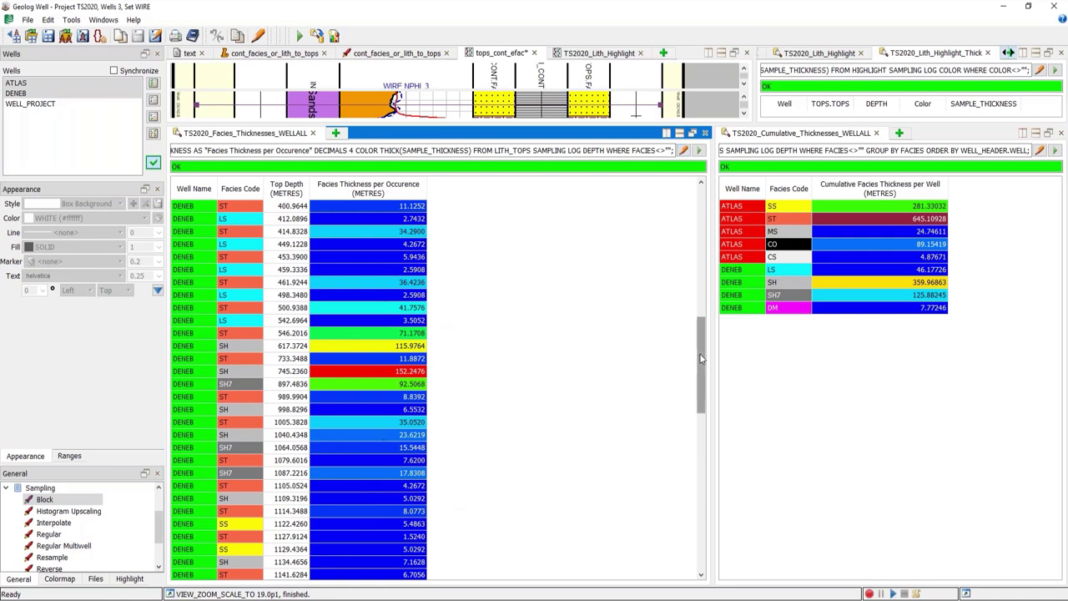
left_click_drag(701, 359, 698, 407)
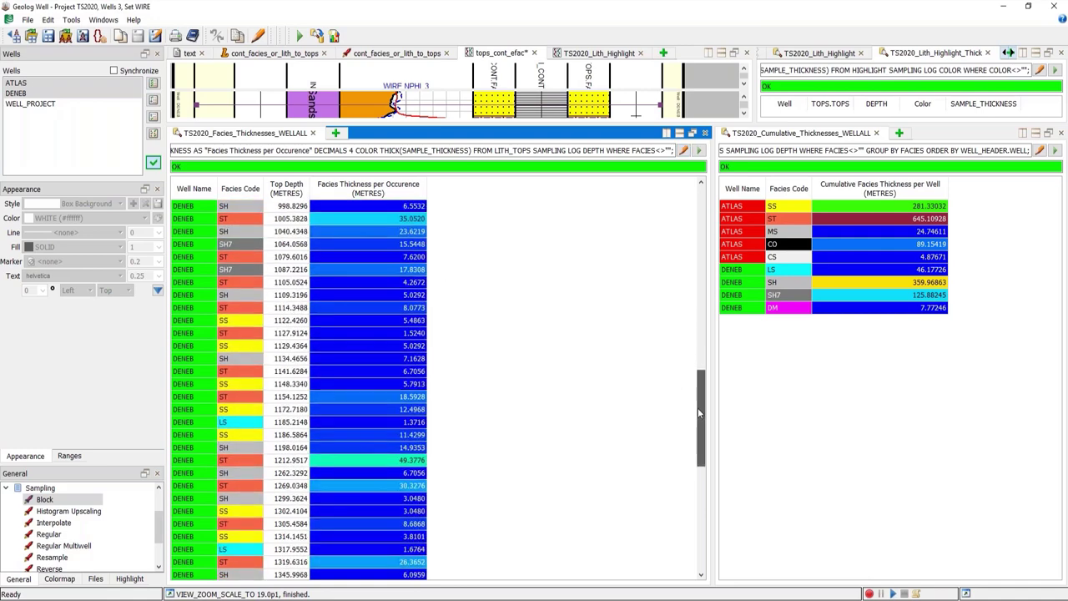
left_click(318, 36)
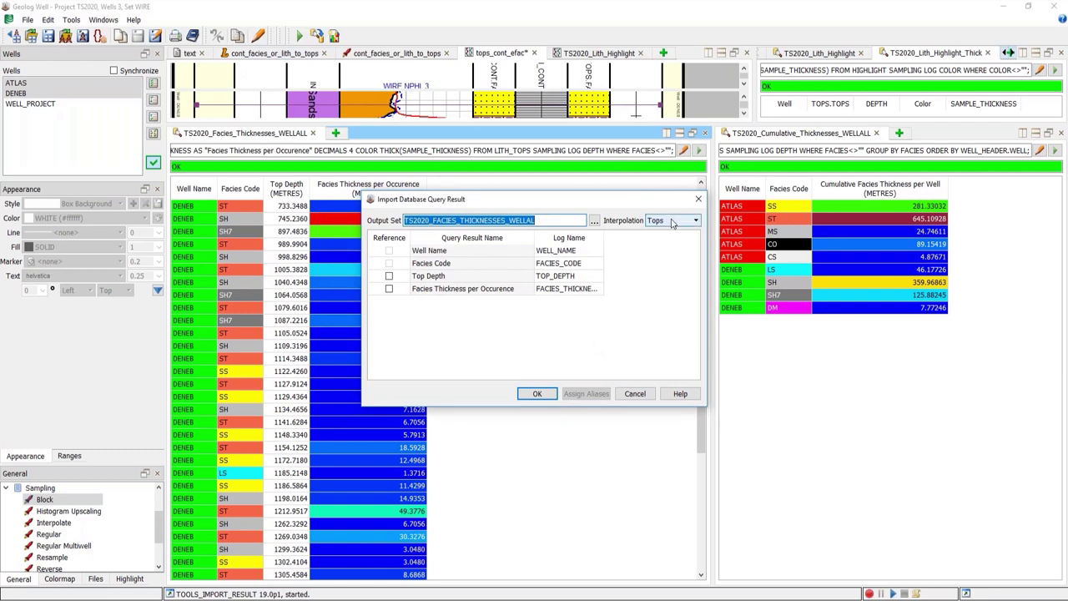
left_click(633, 393)
Step: Examine the cumulative facies thickness query, highlighting its SUM(SAMPLE_THICKNESS) expression, with the cumulative table temporarily widened
left_click_drag(711, 406, 394, 399)
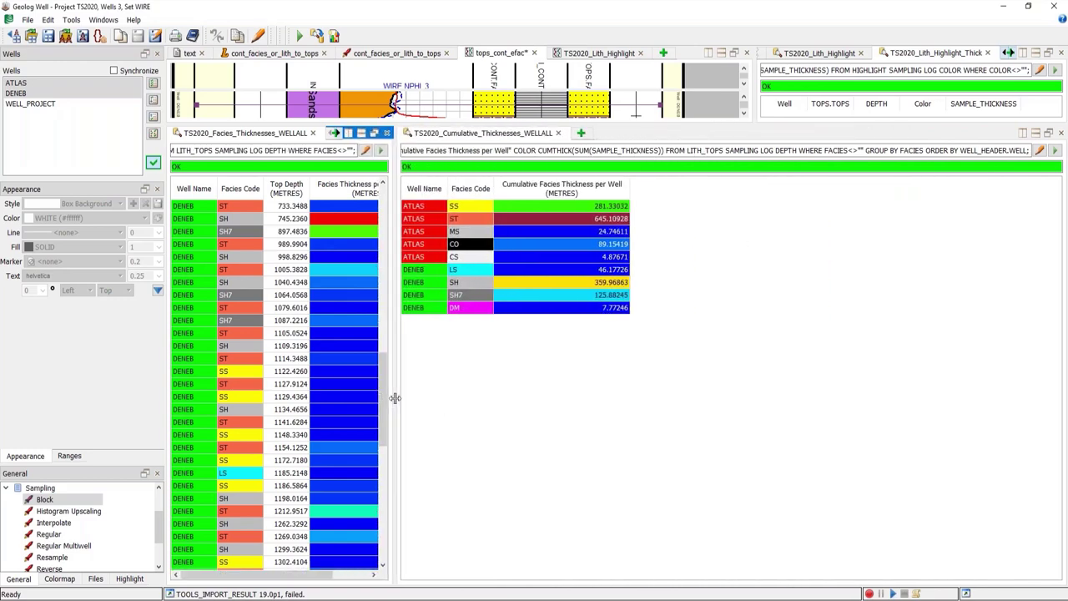
left_click(1041, 153)
left_click(411, 185)
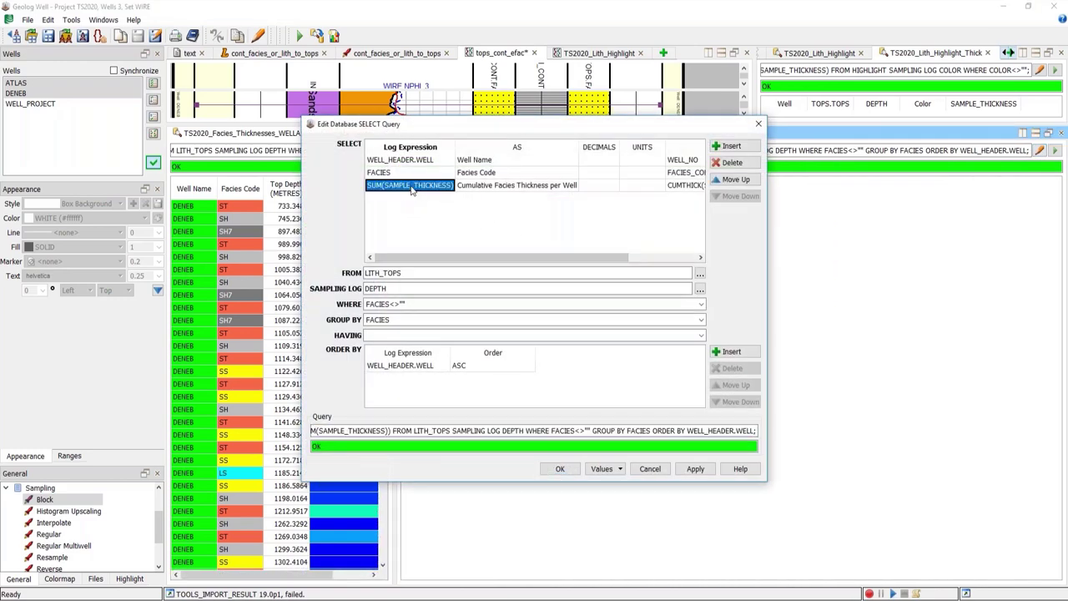
left_click(758, 123)
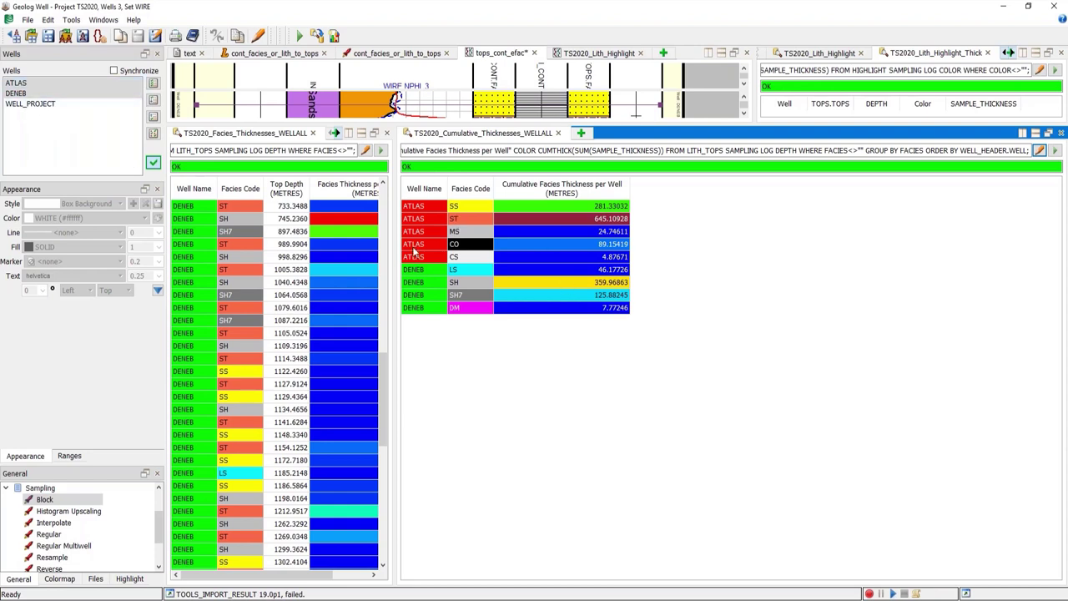
left_click_drag(398, 282, 705, 256)
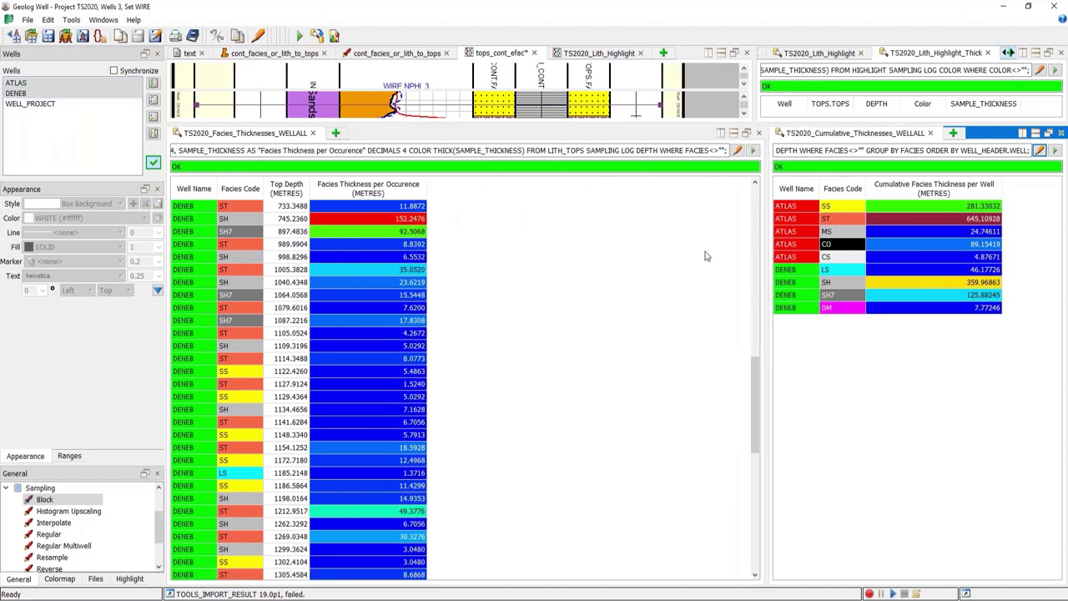
Step: Shrink the facies thickness tables and show the TS2020_Lith_Highlight layout for DENEB in an enlarged view beside the TS2020_Lith_Highlight_Thick query
left_click_drag(598, 131, 567, 439)
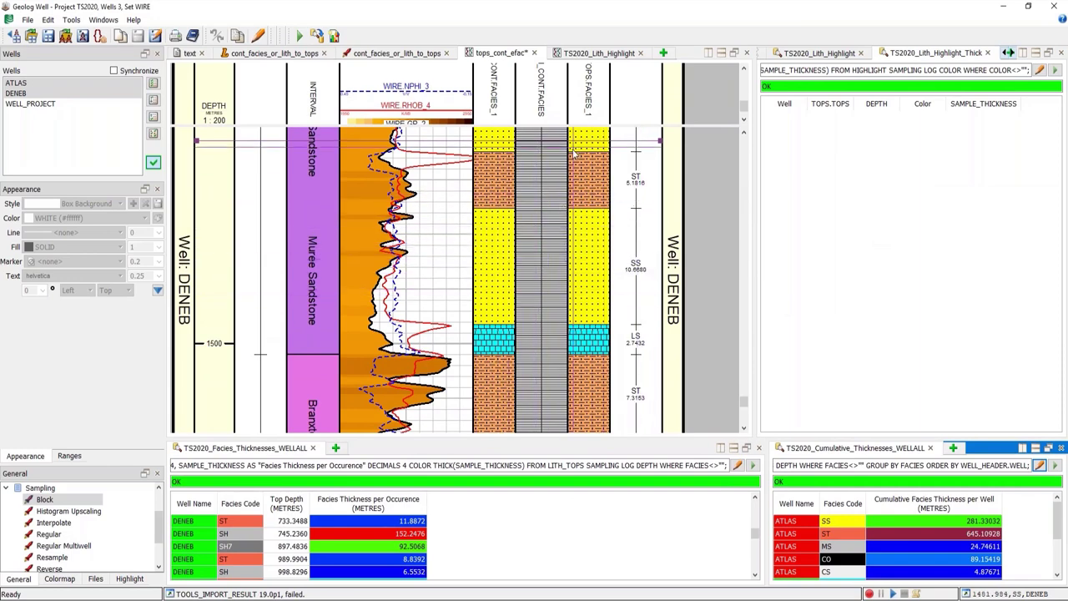
left_click_drag(754, 269, 505, 271)
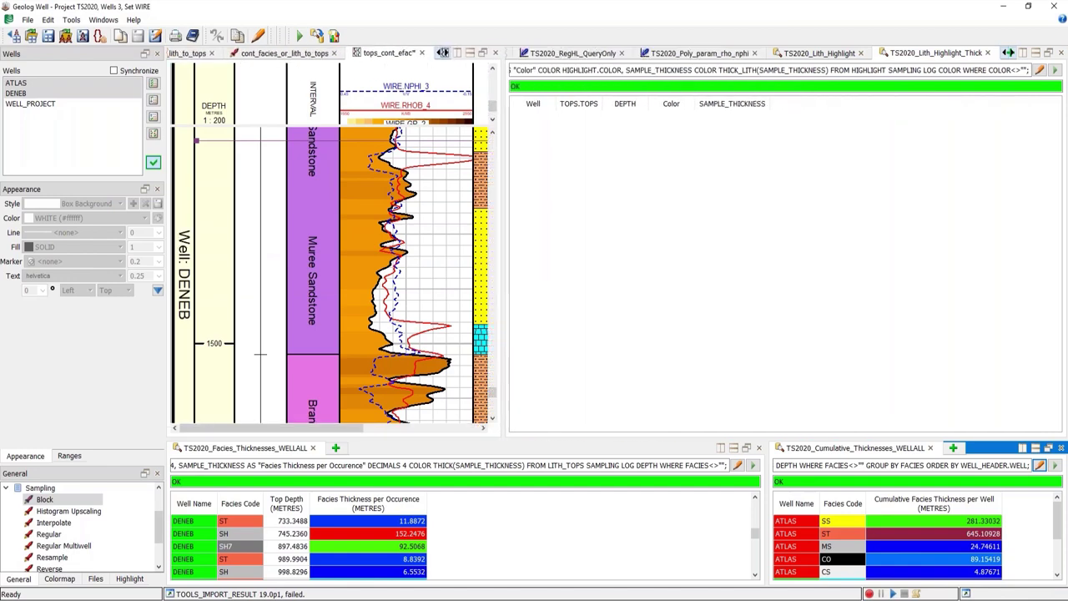
left_click(445, 52)
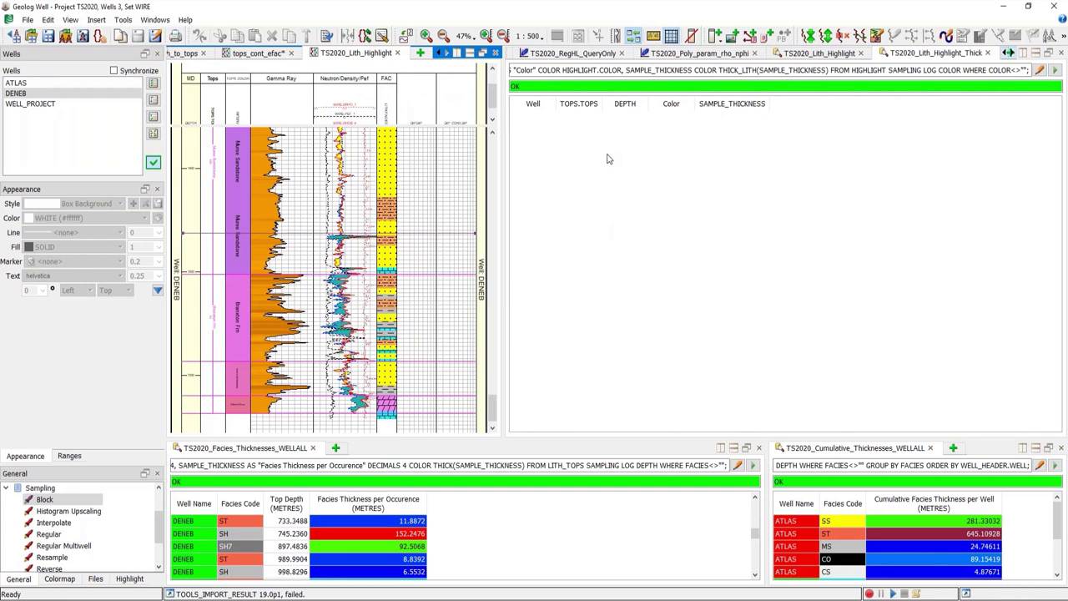
left_click(1004, 54)
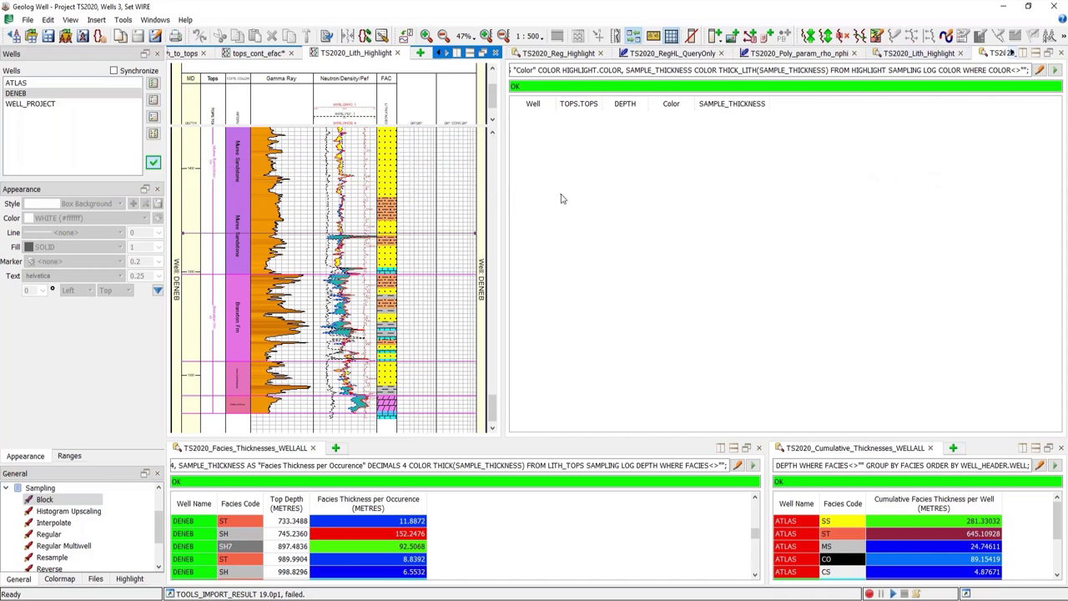
left_click_drag(505, 205, 802, 200)
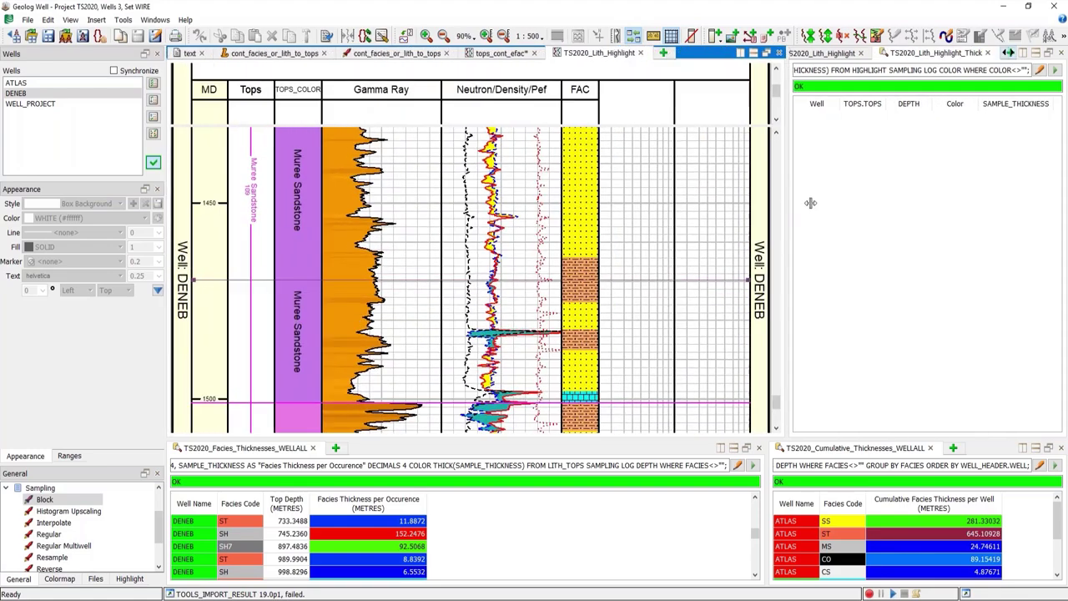
Step: Show well ATLAS in the TS2020_Lith_Highlight layout at a 1:1000 depth scale
left_click(42, 83)
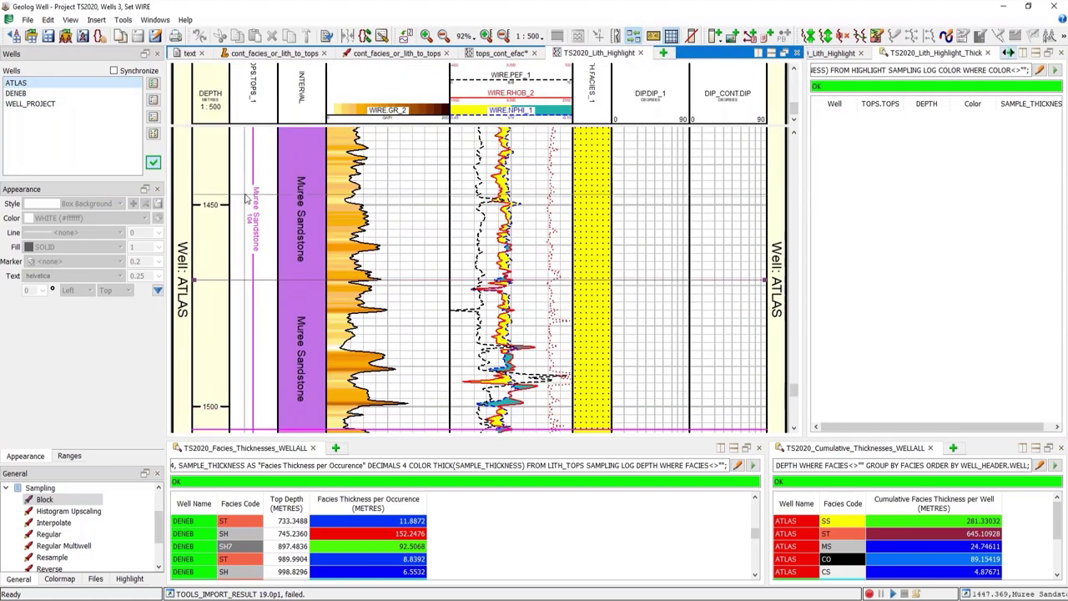
left_click(541, 36)
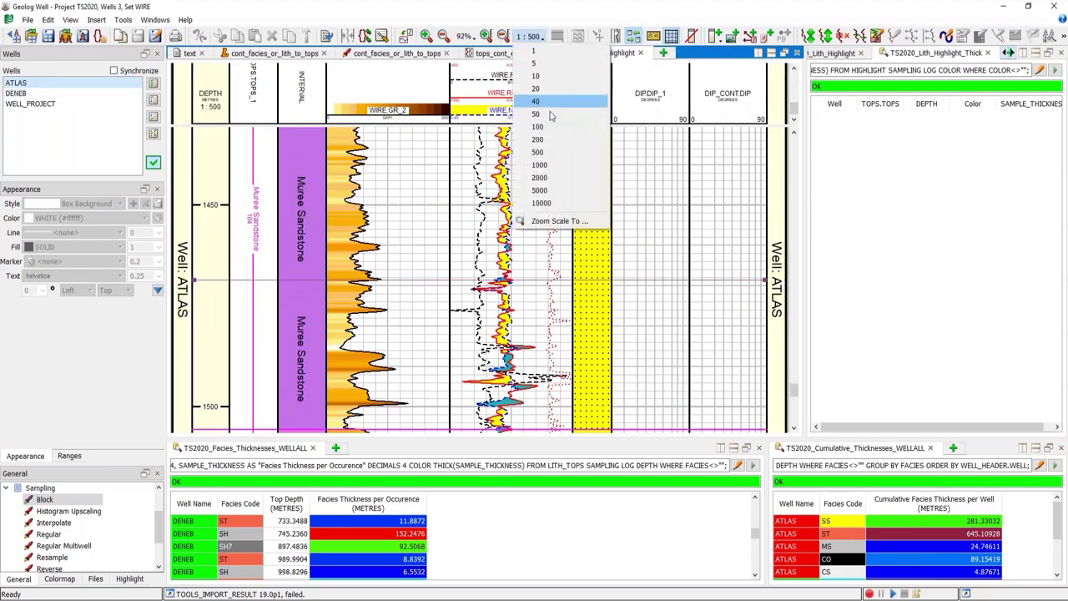
left_click(554, 166)
scroll(471, 198, "up", 5)
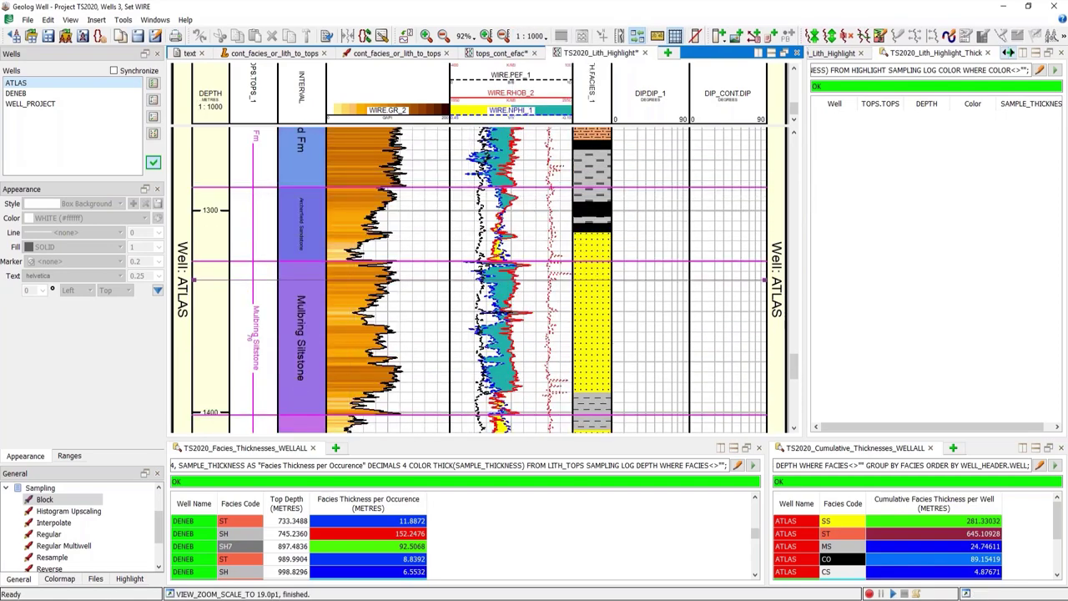
Step: Start highlighting multiple areas and mark the Archerfield Sandstone interval in green between its bounding tops
left_click(133, 579)
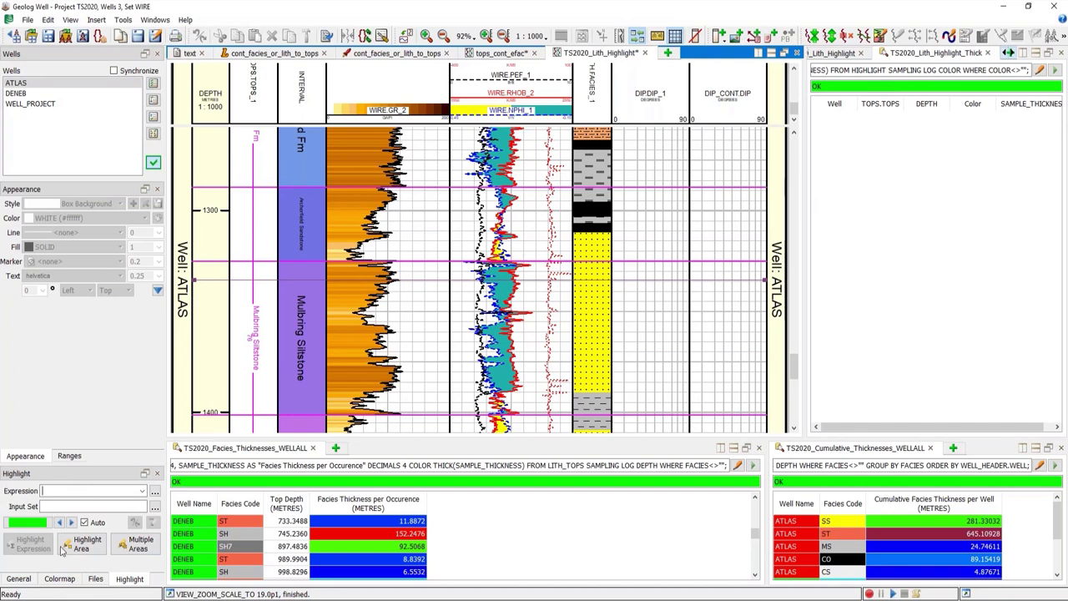
left_click(137, 547)
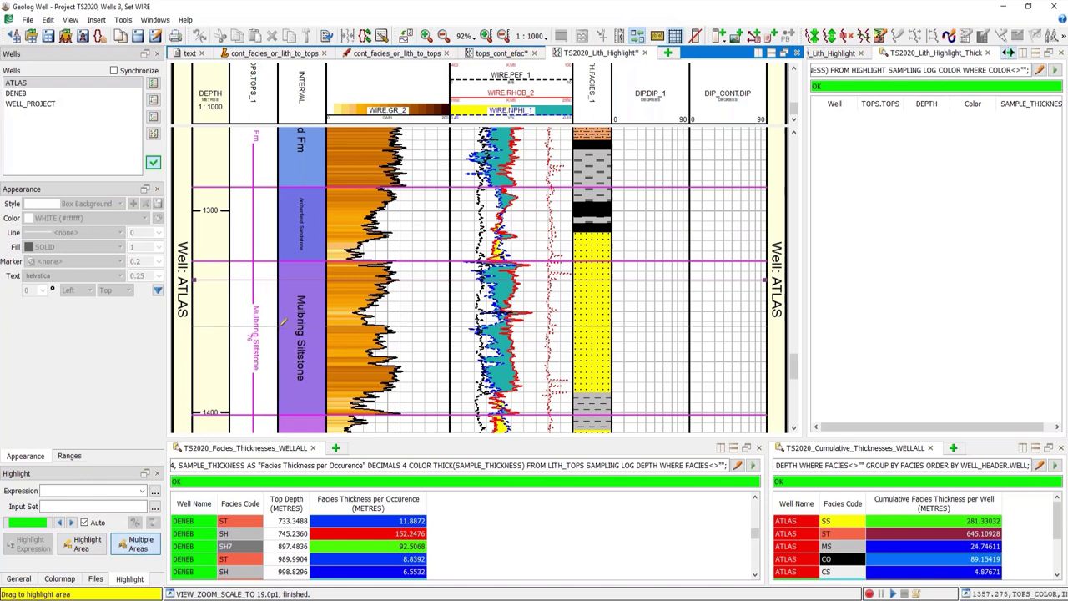
left_click(431, 191)
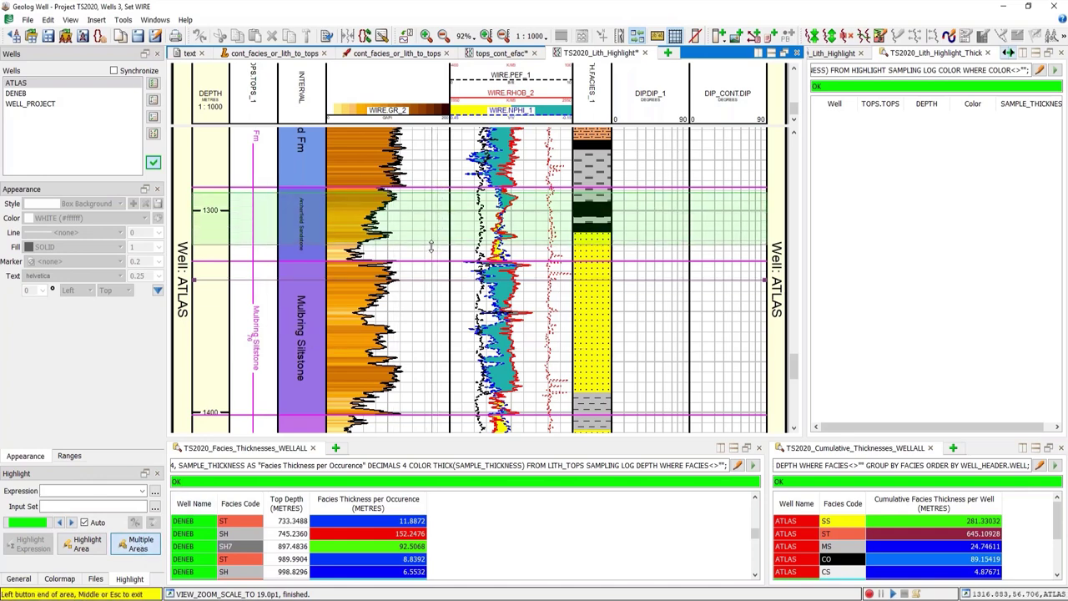
left_click(433, 259)
Step: Highlight the Mt Thorley Fm interval in blue and the upper Burnamwood Fm in cyan, ending the multiple-area highlighting
scroll(442, 234, "up", 3)
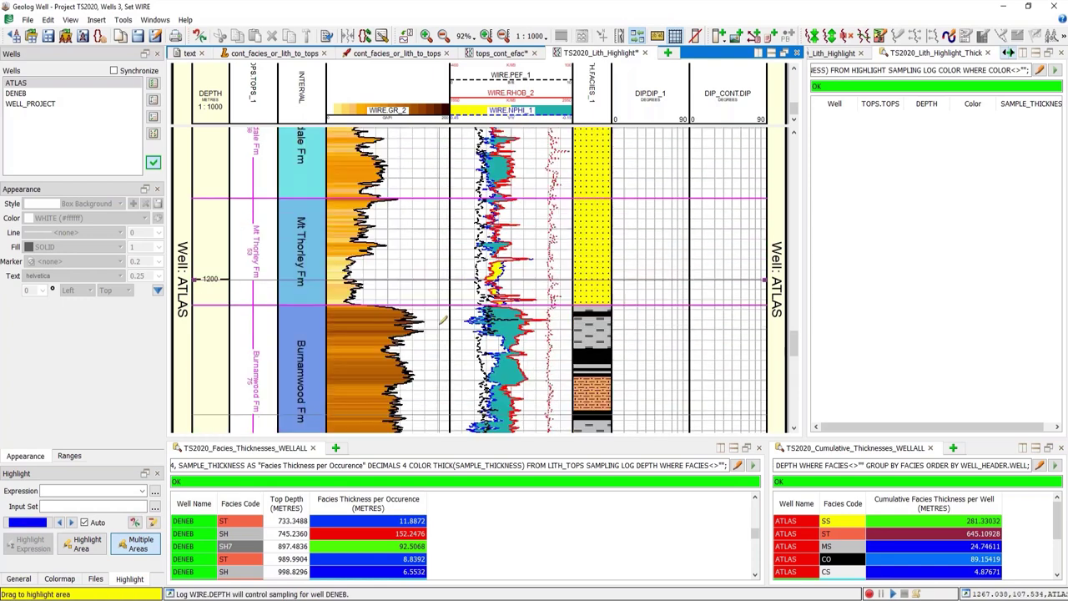
left_click(451, 197)
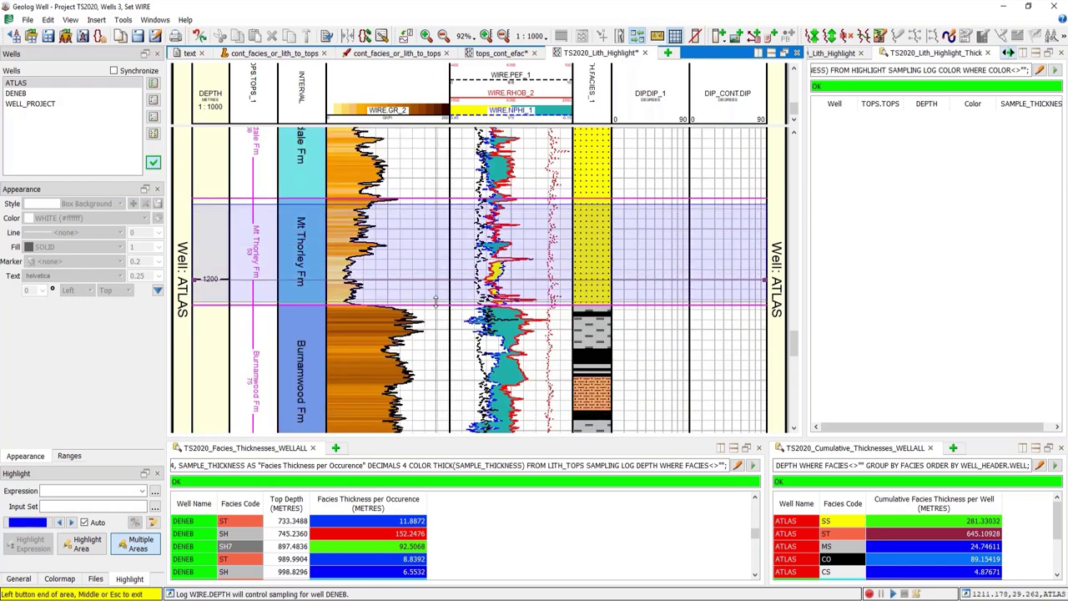
left_click(437, 304)
left_click(435, 306)
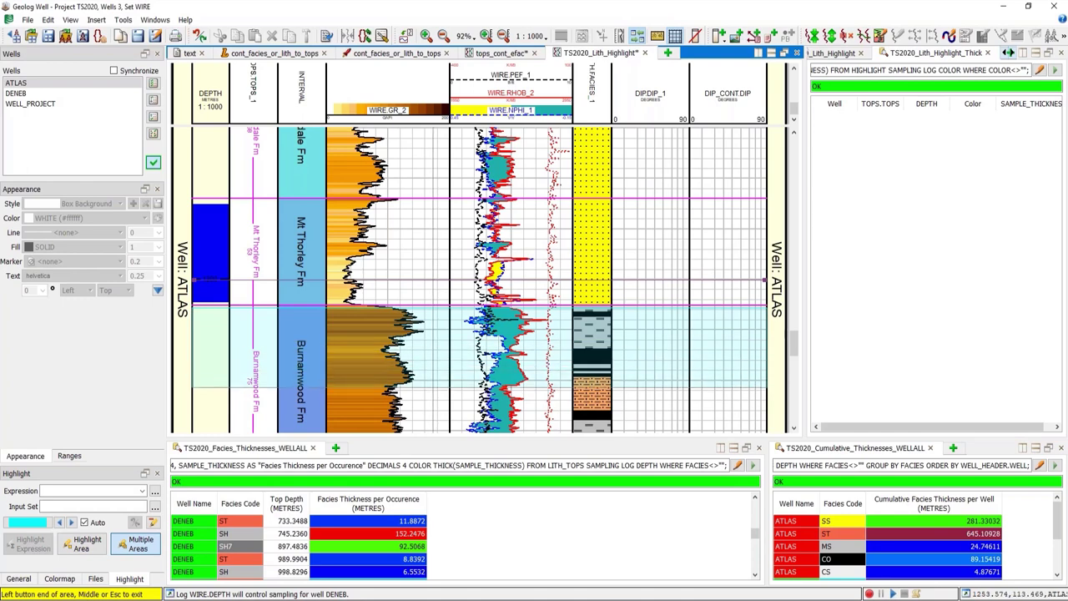
left_click(433, 386)
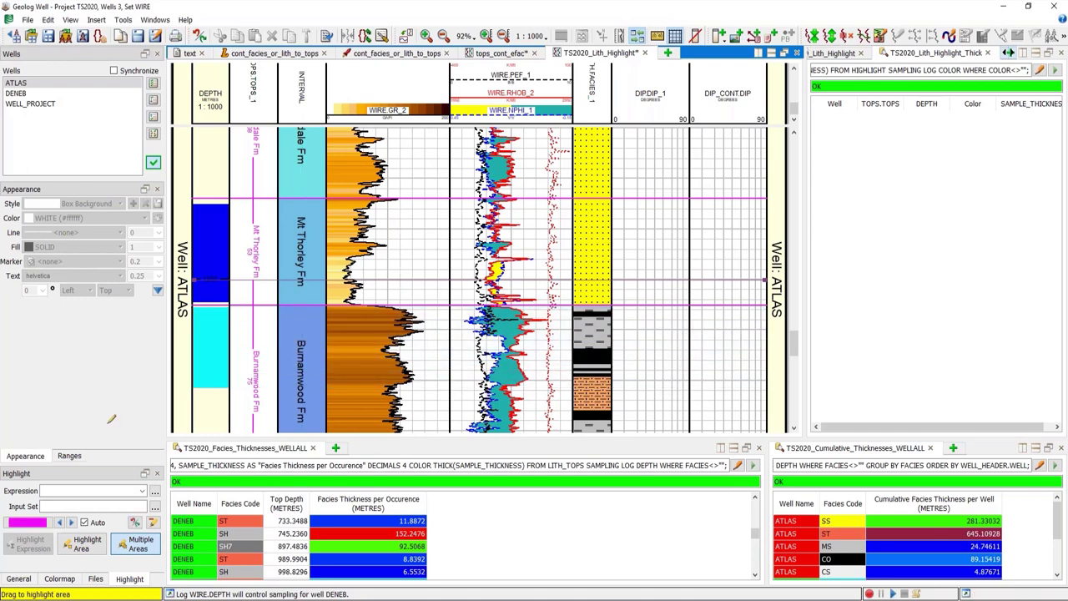
key("Escape")
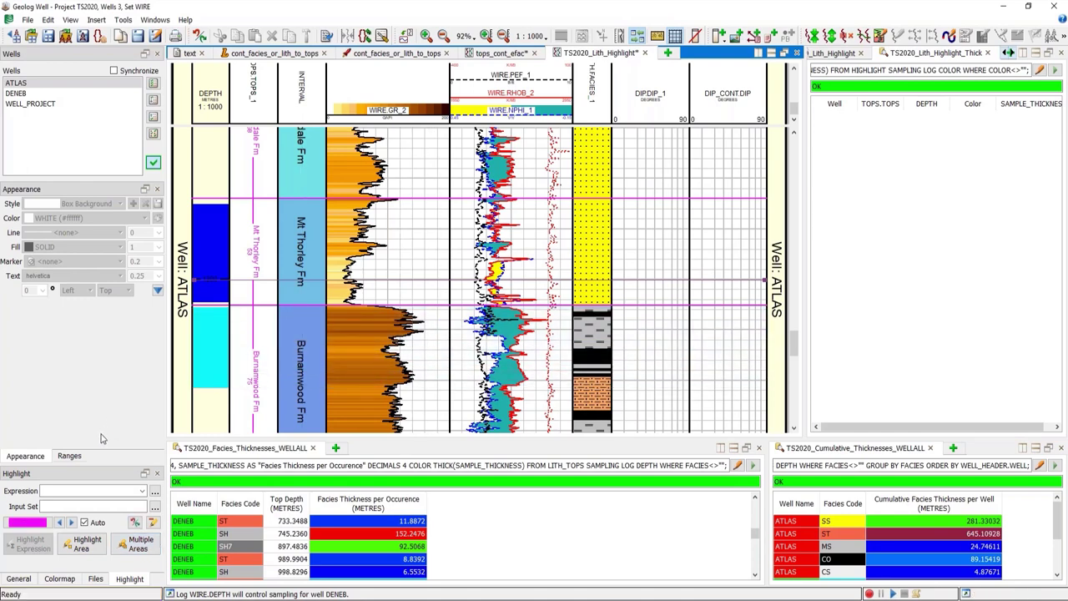
Step: Set the interval log of the ranges to HIGHLIGHT.COLOR
left_click(69, 456)
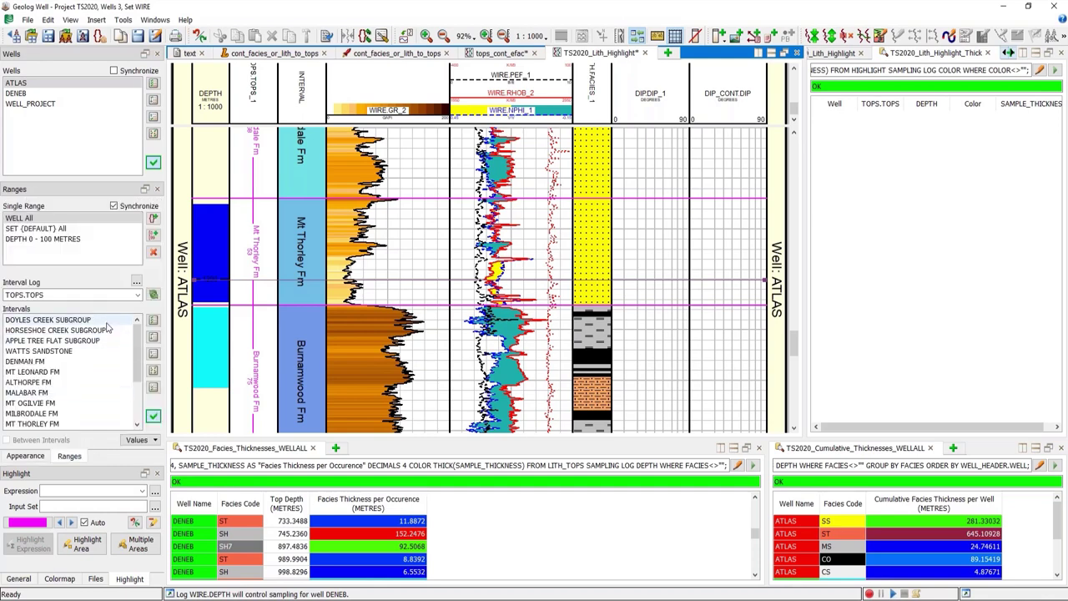
left_click(139, 295)
left_click(108, 322)
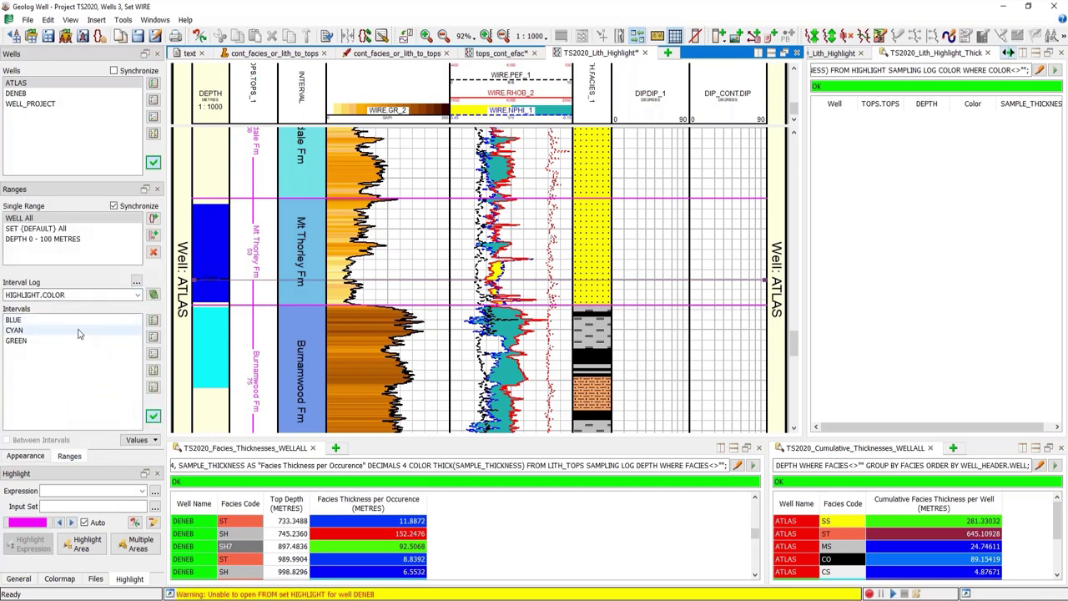
Step: Restrict the displayed range to the BLUE, CYAN and GREEN intervals one at a time, ending with all three selected together
left_click(14, 320)
left_click(67, 330)
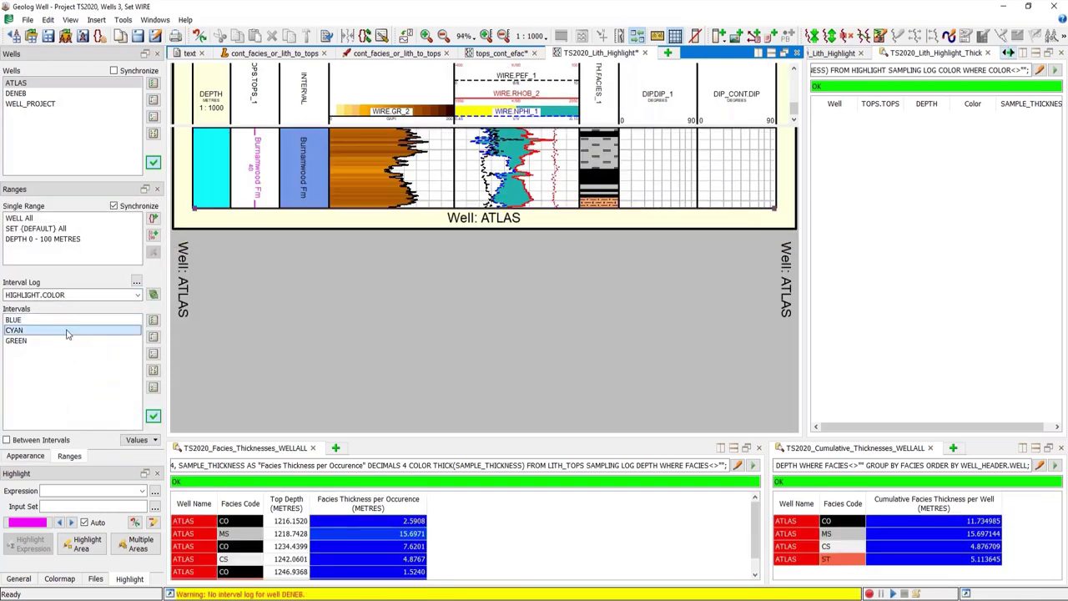
left_click(67, 341)
left_click(62, 321)
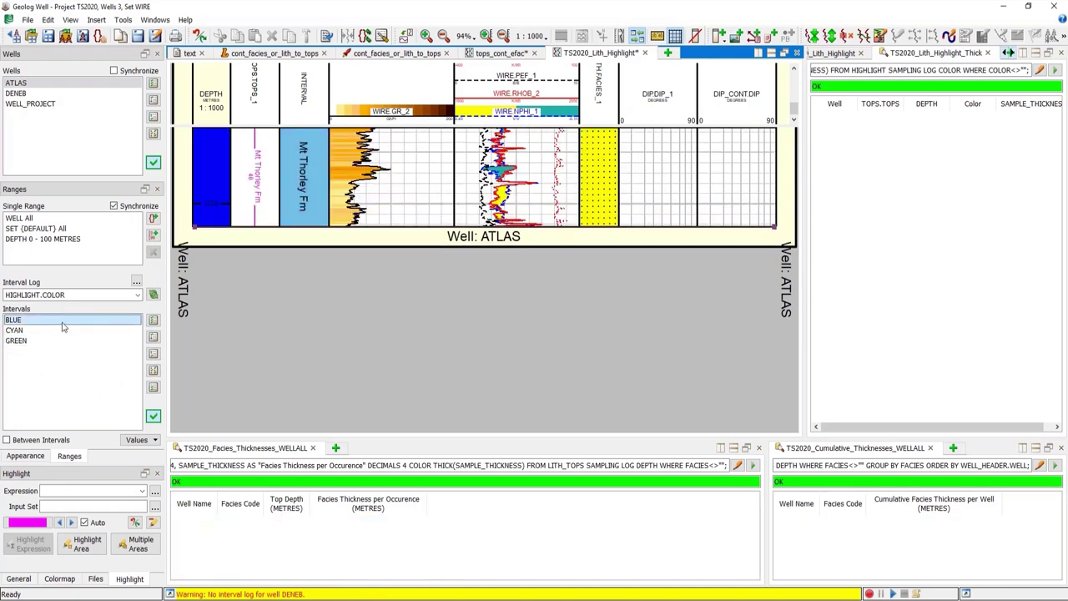
left_click(65, 330, "ctrl")
left_click(65, 340, "ctrl")
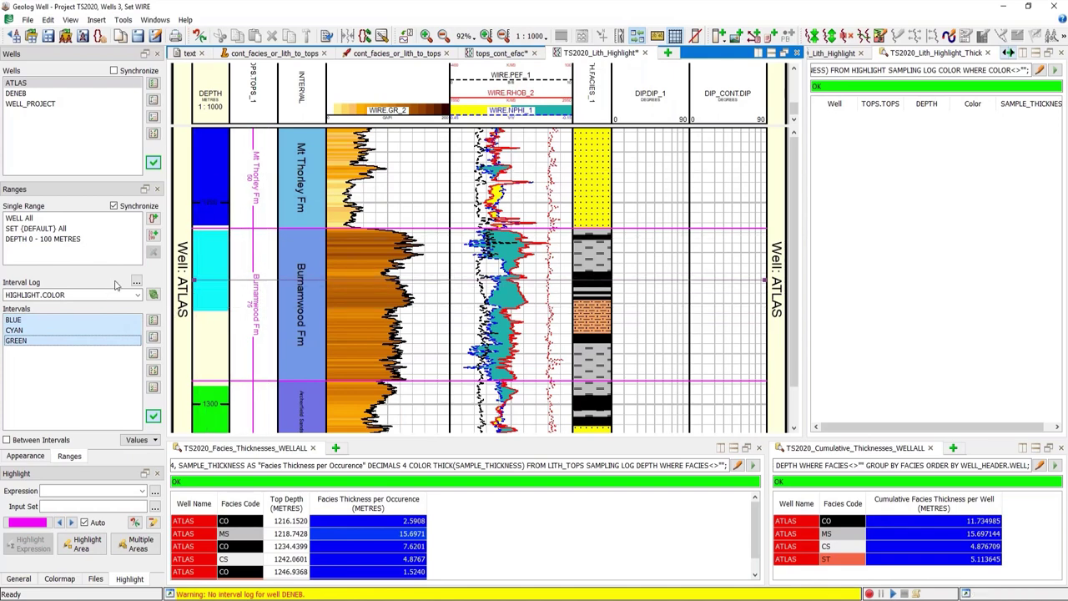
Step: Rename the HIGHLIGHT set of well ATLAS to REG_HIGHLIGHT in the text view
left_click(189, 54)
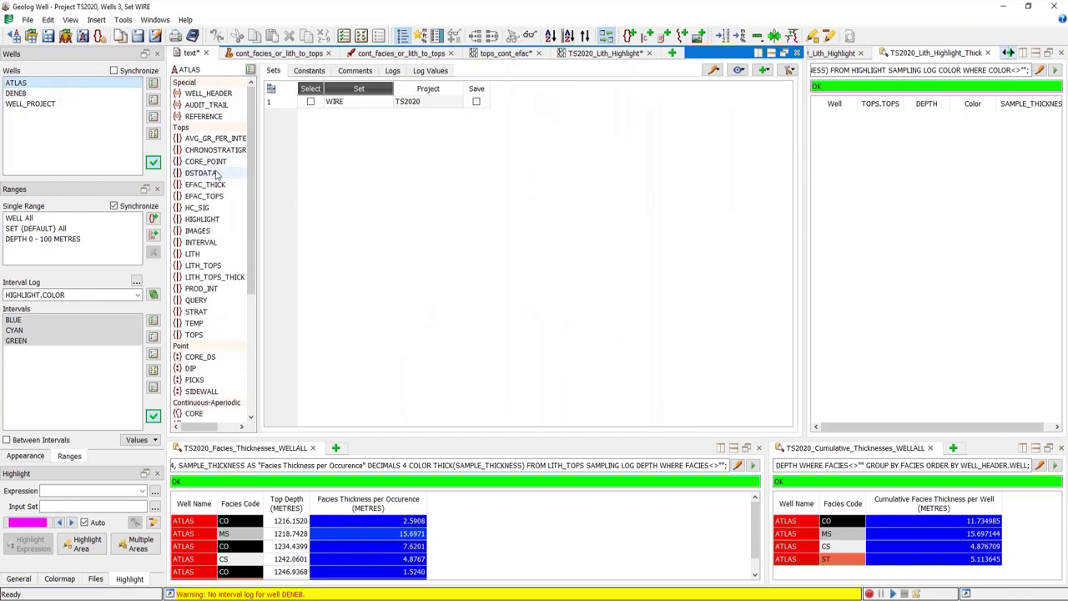
left_click(208, 220)
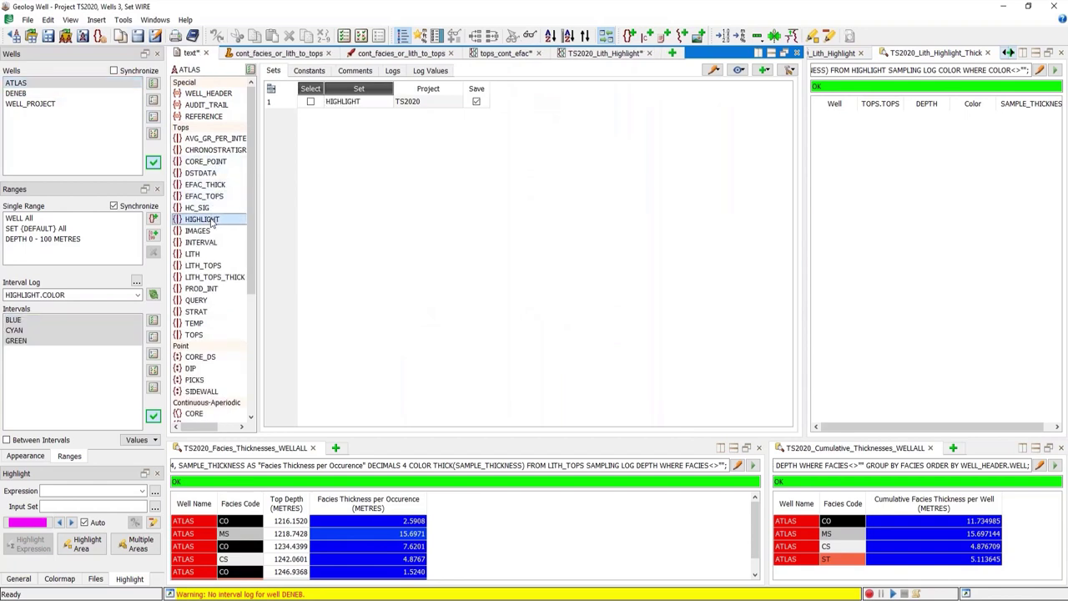
left_click(327, 101)
type("REG_")
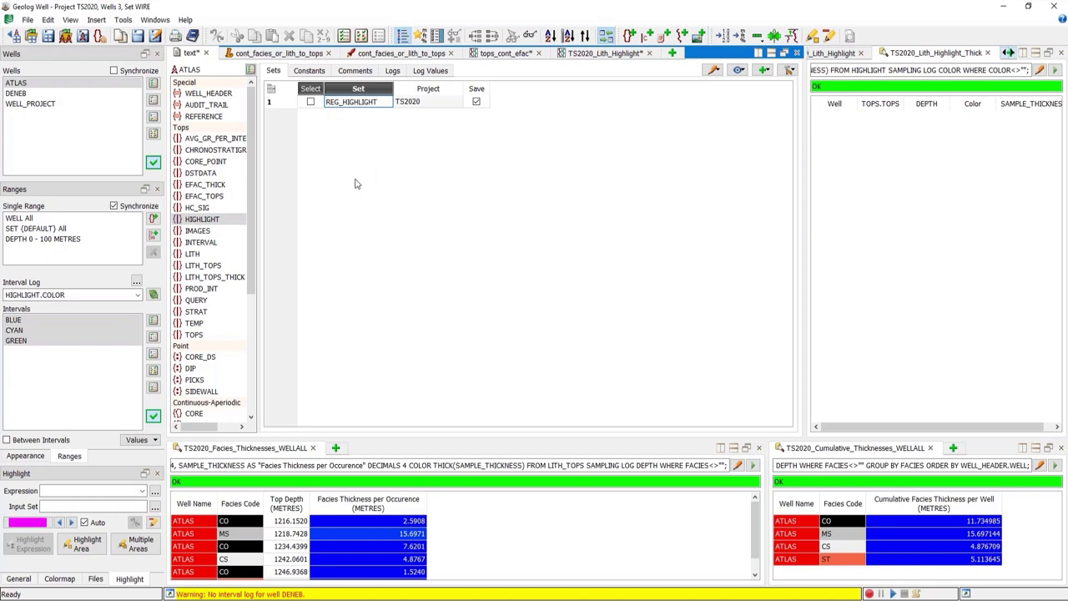
key("Return")
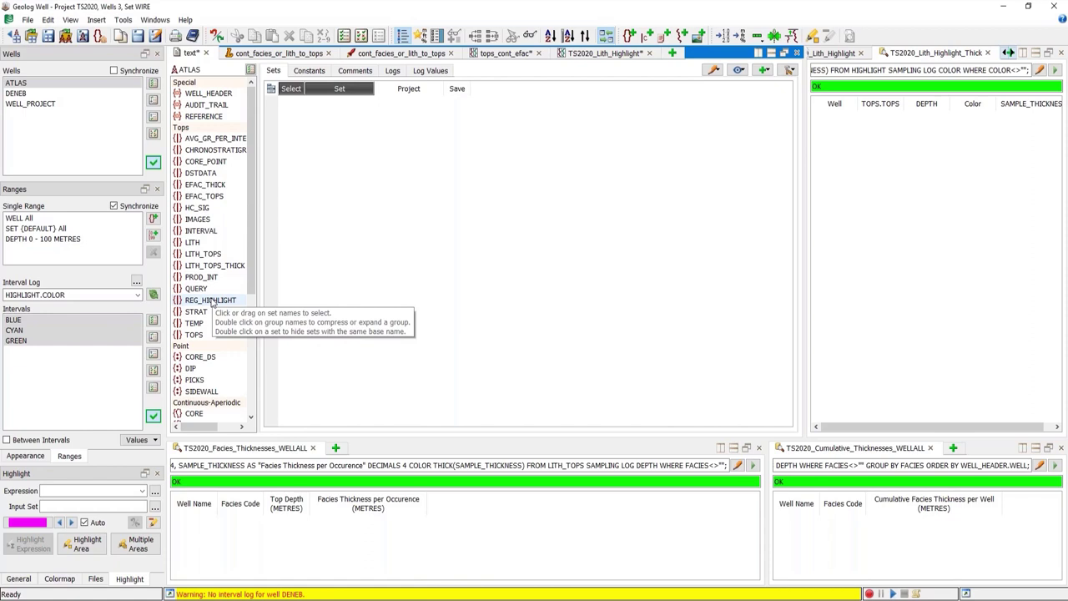
Step: Clear the interval log from the ranges and widen the view holding the highlight queries
left_click(107, 296)
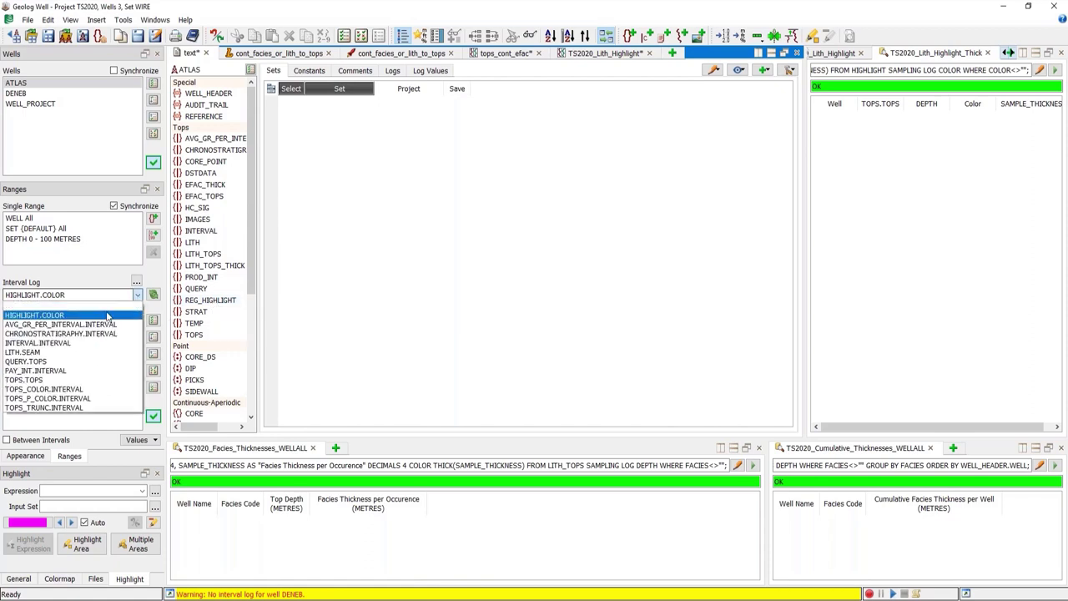
left_click(107, 306)
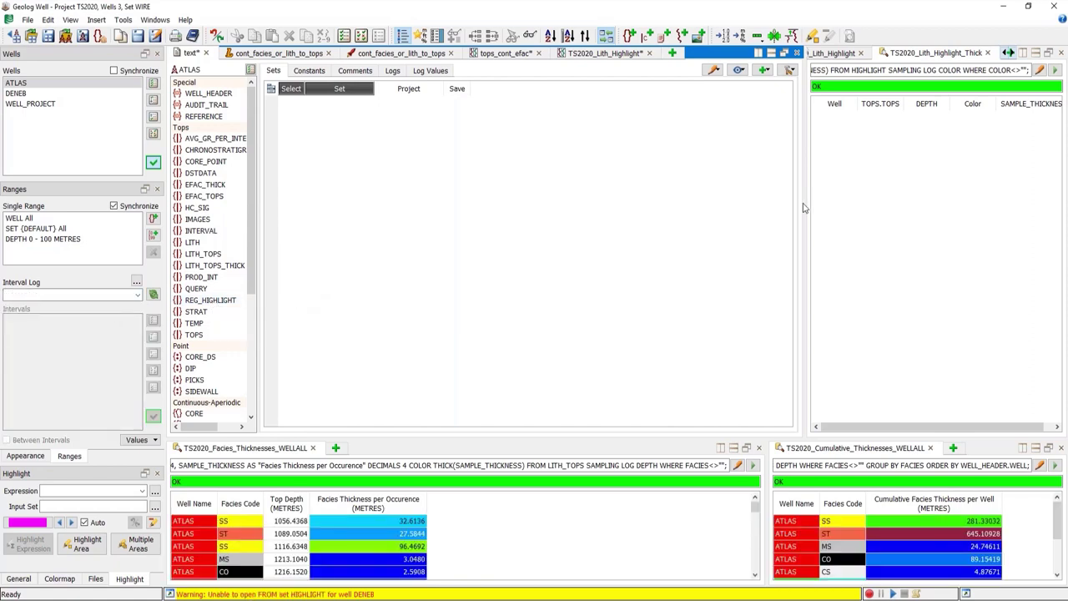
left_click_drag(803, 207, 430, 190)
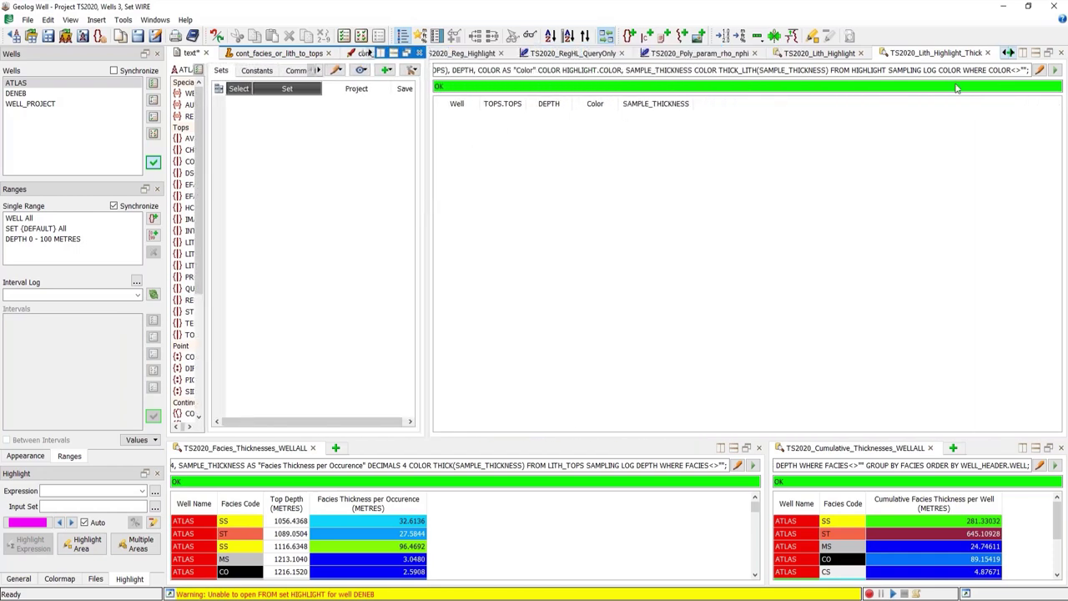
Step: Open the TS2020_Reg_Highlight query and review its color, depth, NPHI and RHOB rows across the BLUE and CYAN intervals
left_click(1004, 53)
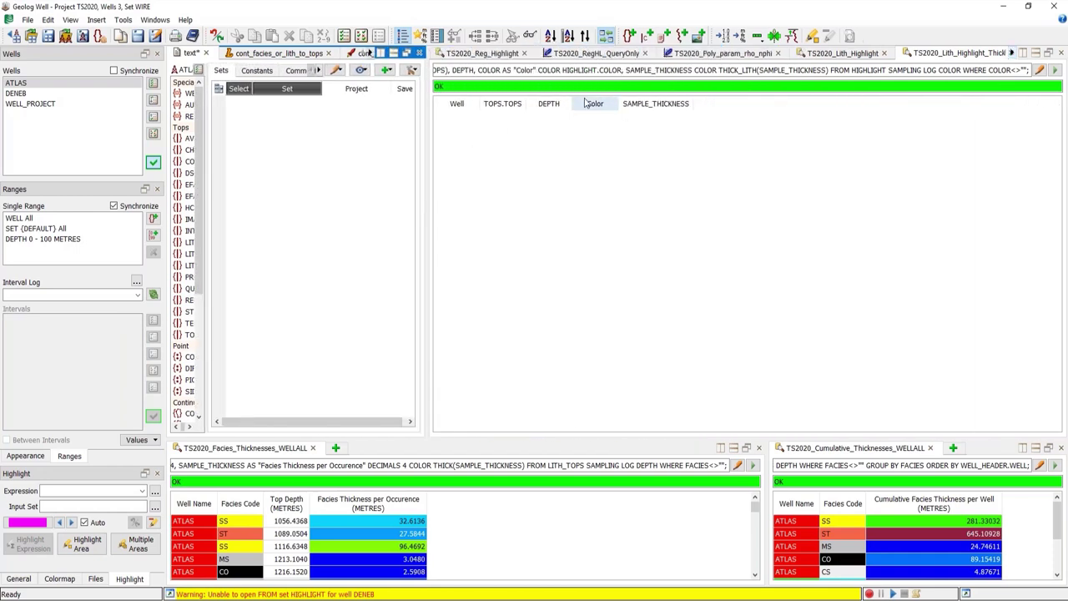
left_click(487, 53)
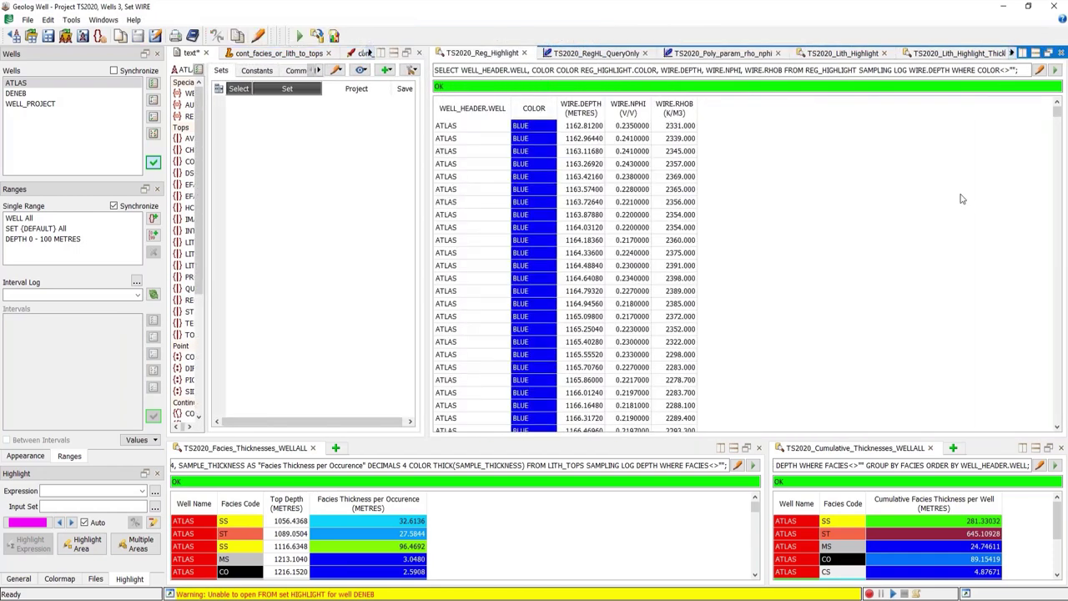
left_click(1058, 238)
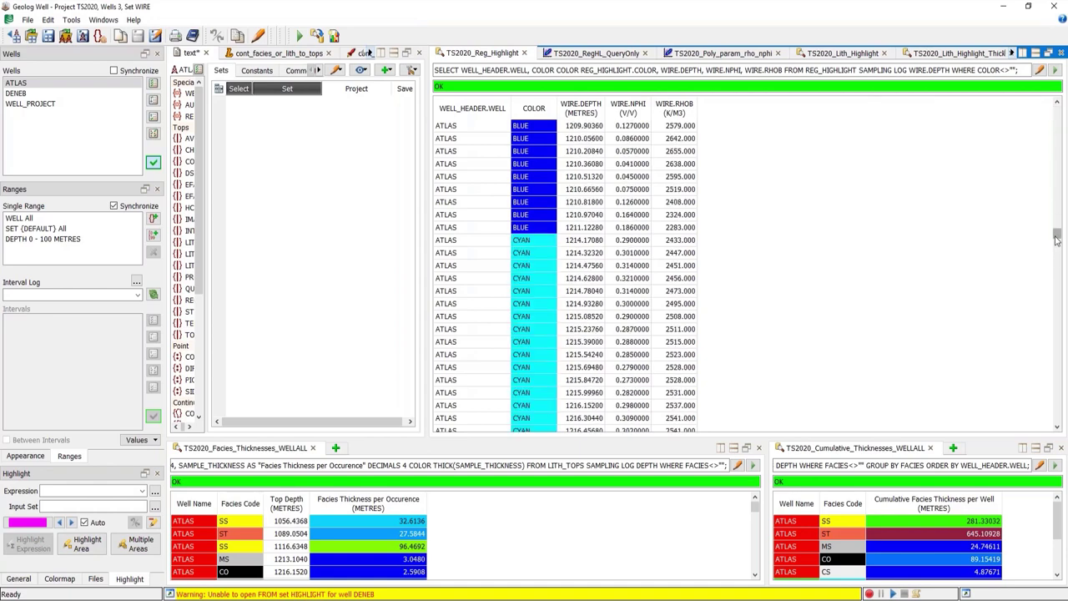
left_click_drag(1058, 238, 1057, 319)
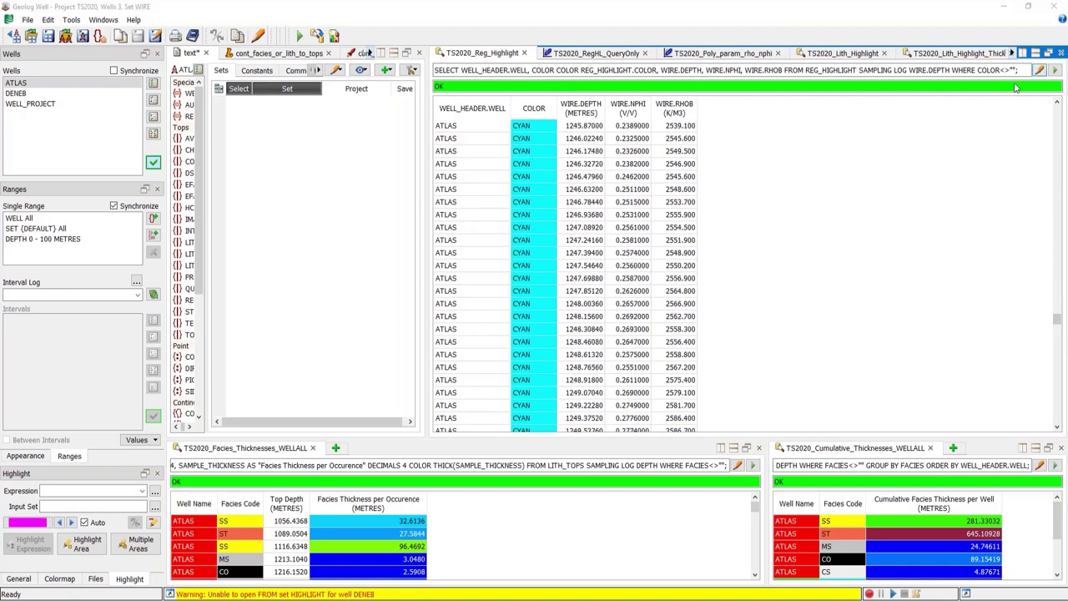
Step: Inspect the SELECT definition of the TS2020_Reg_Highlight query, including its log expressions, FROM set and sampling log, then close it
left_click(1039, 70)
left_click(410, 212)
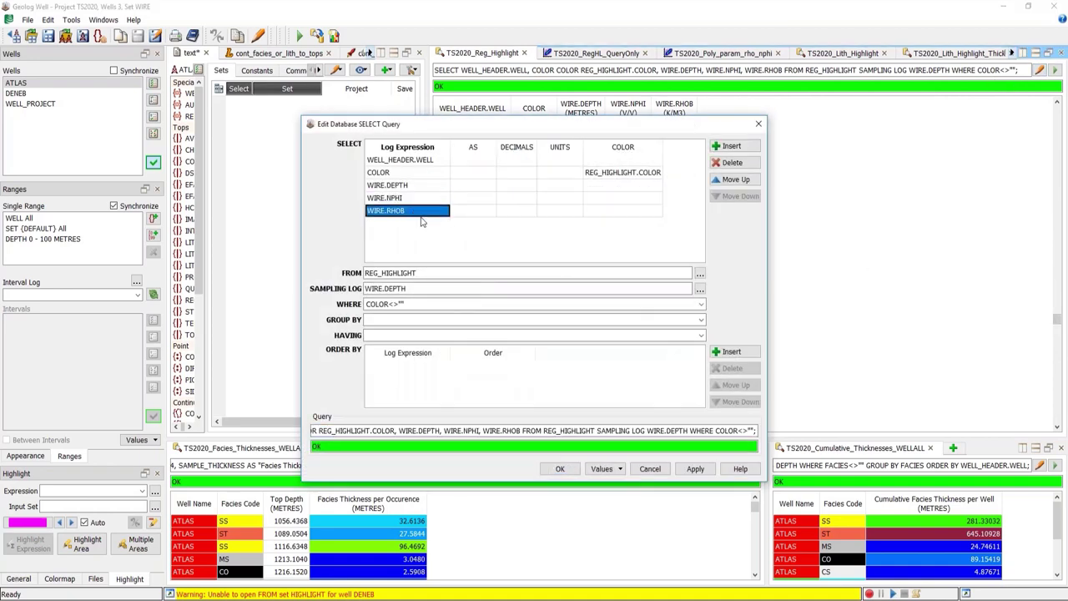
left_click_drag(720, 123, 480, 69)
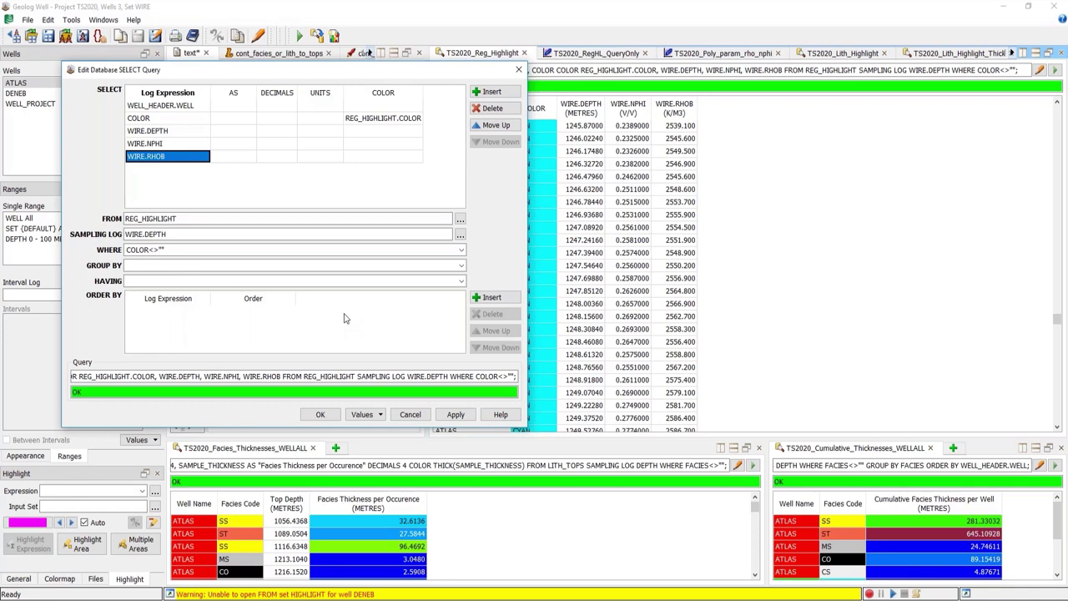
left_click(319, 414)
Step: Display well ATLAS in the TS2020_RegHL_QueryOnly crossplot, checking it against the TS2020_Reg_Highlight query
left_click(598, 53)
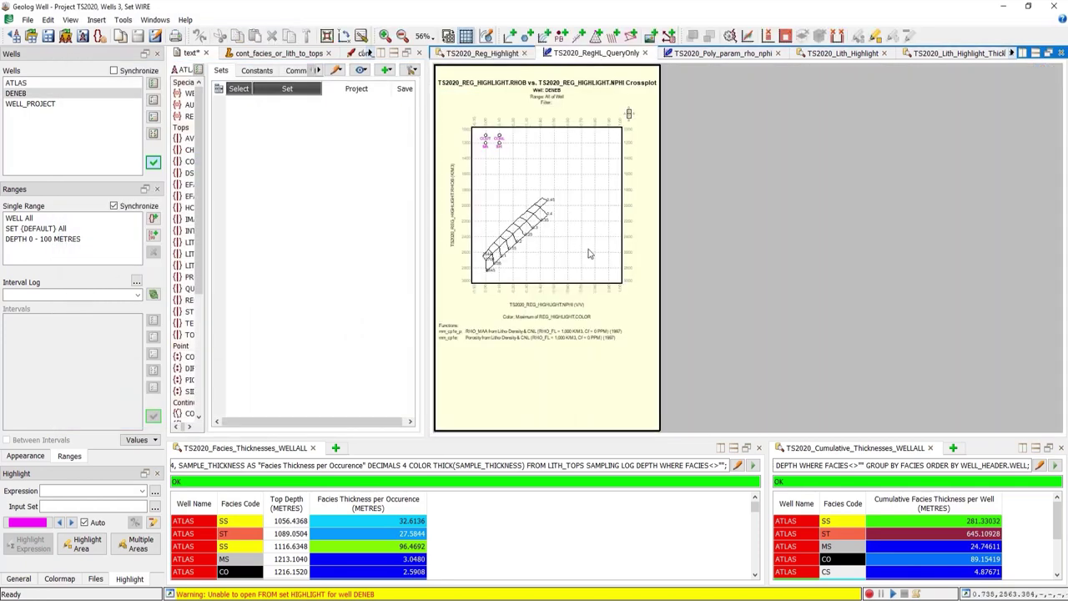
left_click(71, 85)
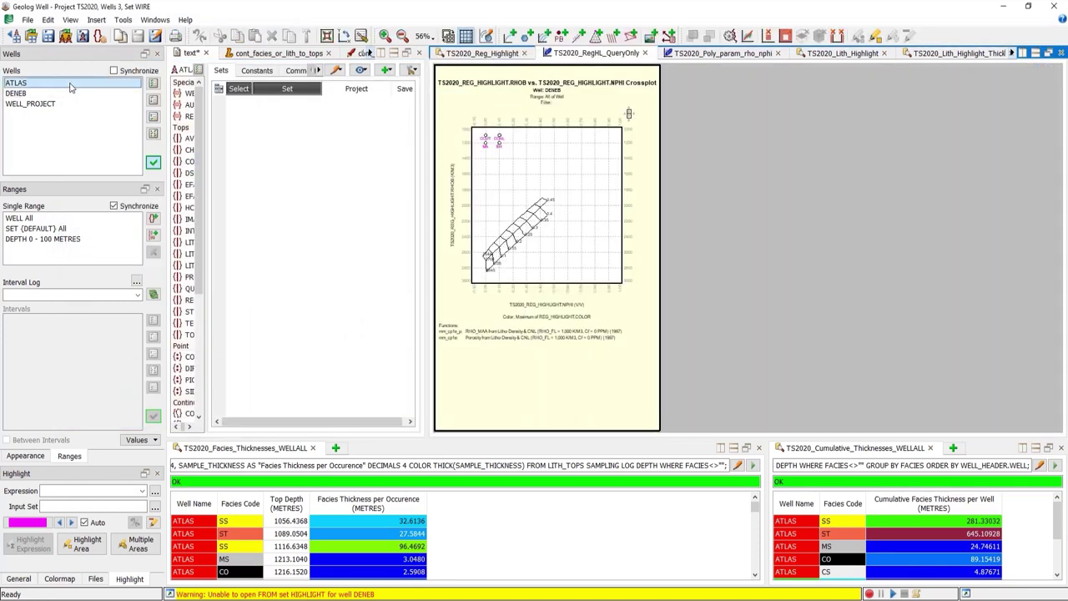
left_click(483, 55)
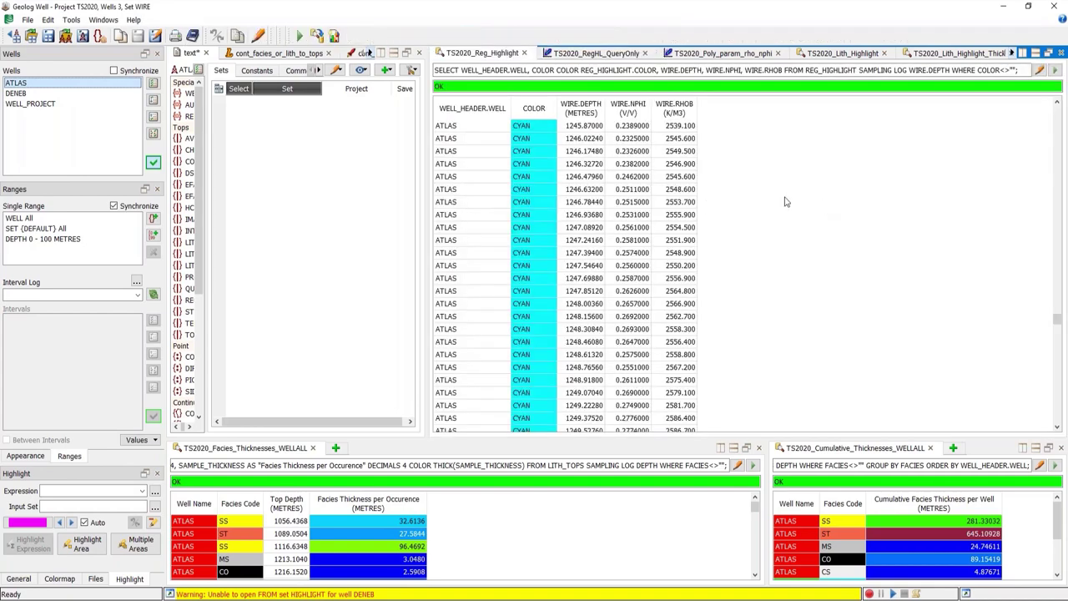
left_click(595, 53)
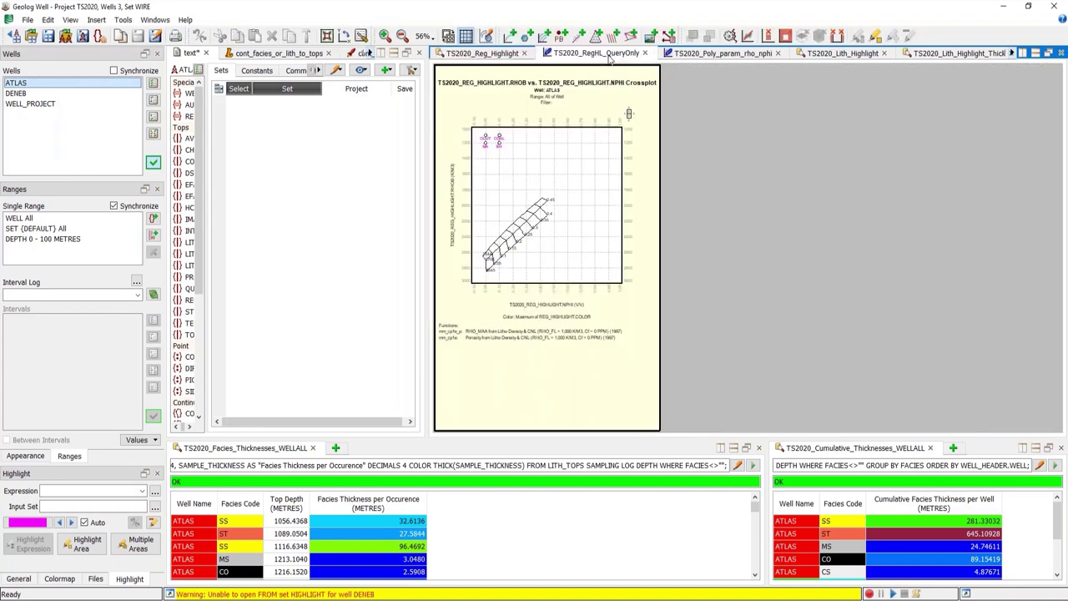
Step: Check the crossplot's X axis log expression in its properties and close them without changes
double_click(572, 159)
left_click_drag(554, 192, 602, 184)
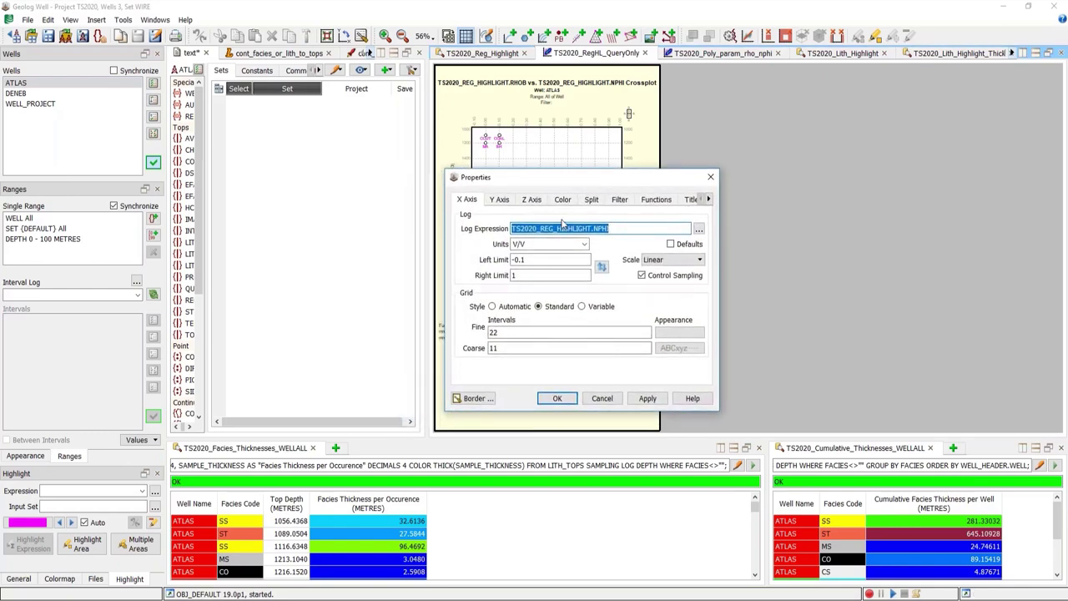
left_click(708, 178)
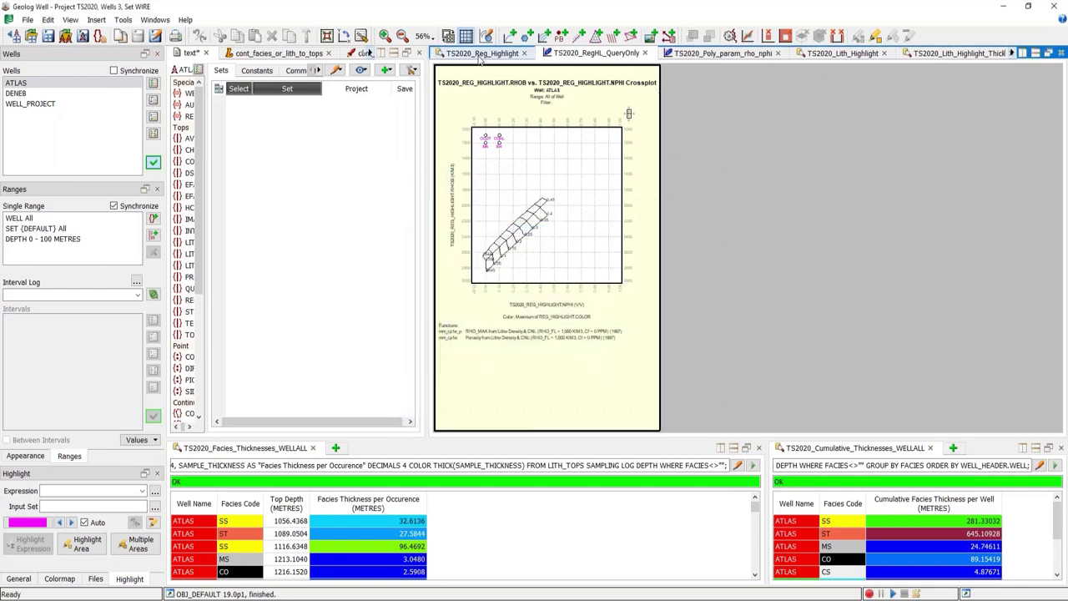
Step: Import the TS2020_Reg_Highlight query result as the TS2020_REG_HIGHLIGHT set with DEPTH as reference, and view it in an enlarged TS2020_RegHL_QueryOnly crossplot
left_click(481, 54)
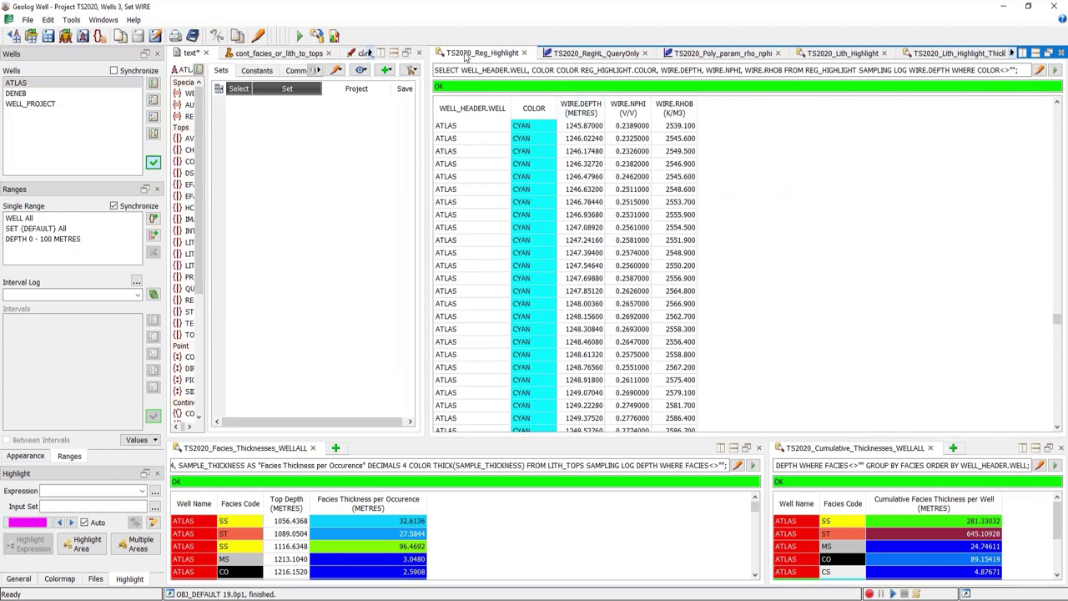
left_click(317, 36)
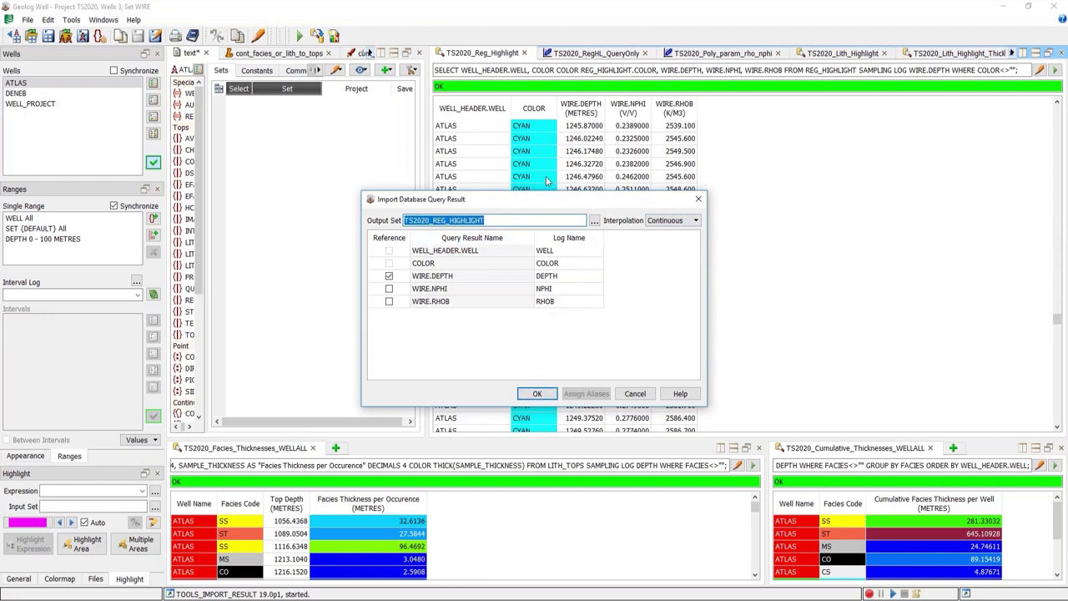
left_click(537, 394)
left_click(594, 55)
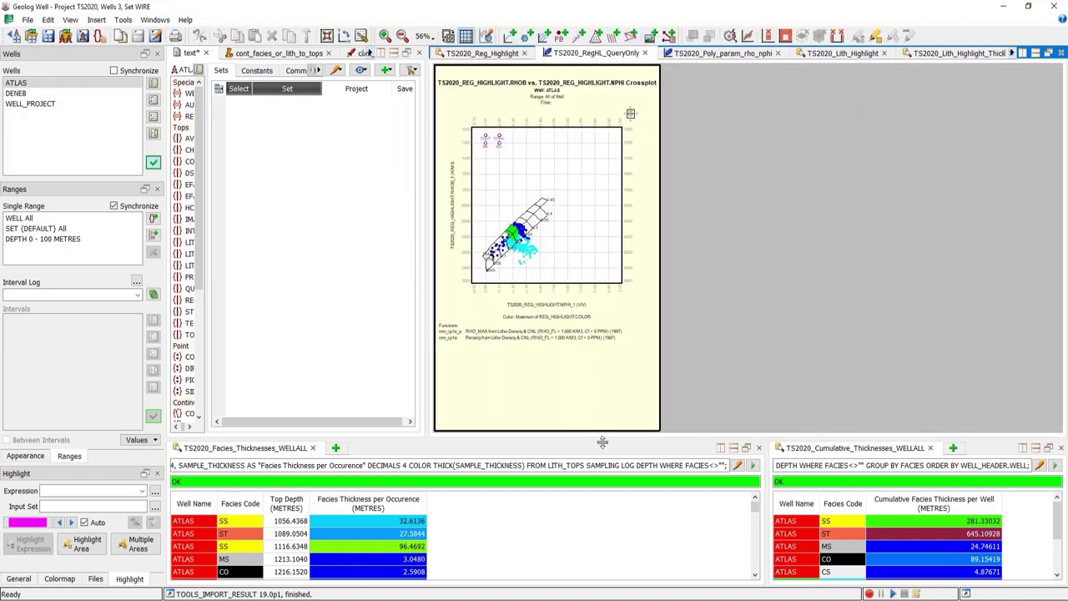
left_click_drag(603, 447, 603, 557)
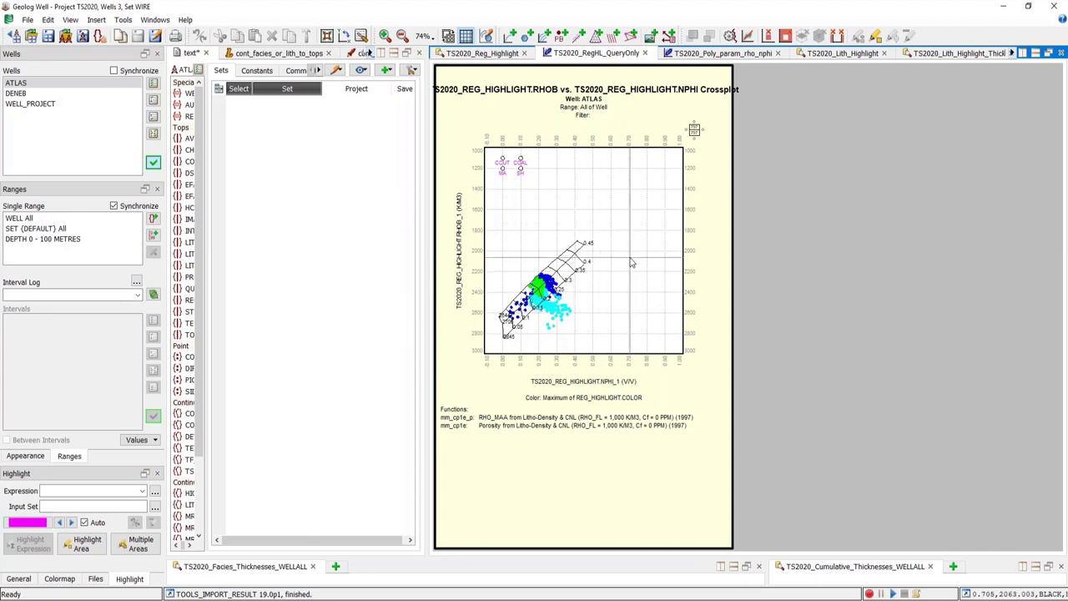
Step: Filter the crossplot with RANGE(NPHI, 0.1, 0.3) & RANGE(RHOB, 2200, 2600), copied from the XPLOT_QUERY_FILTEREXP file in Notepad
double_click(592, 202)
left_click(619, 200)
left_click_drag(626, 179, 918, 152)
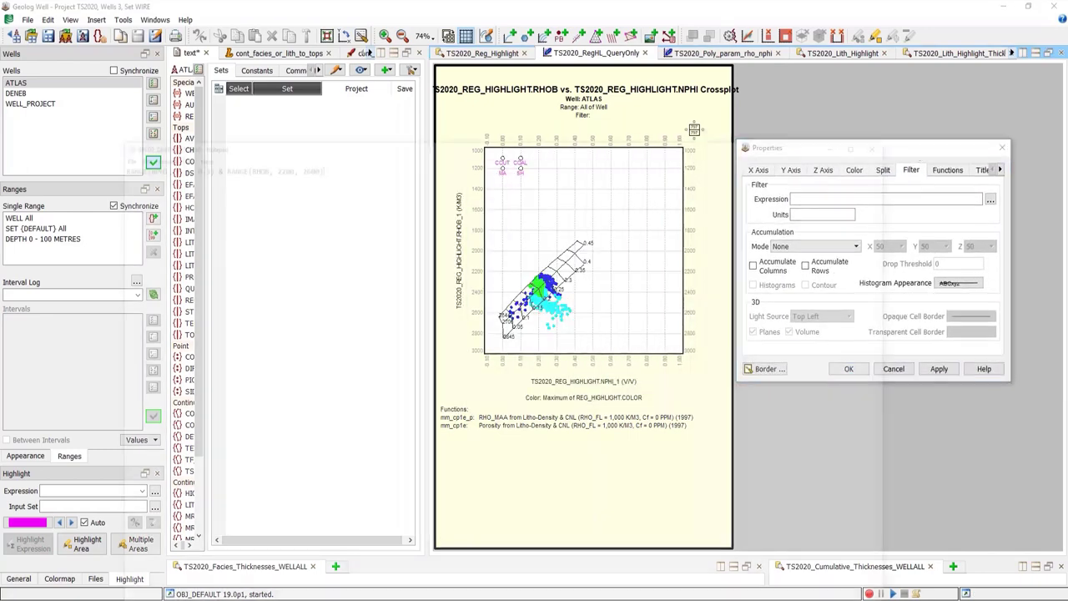
key("alt+Tab")
left_click_drag(303, 64, 52, 62)
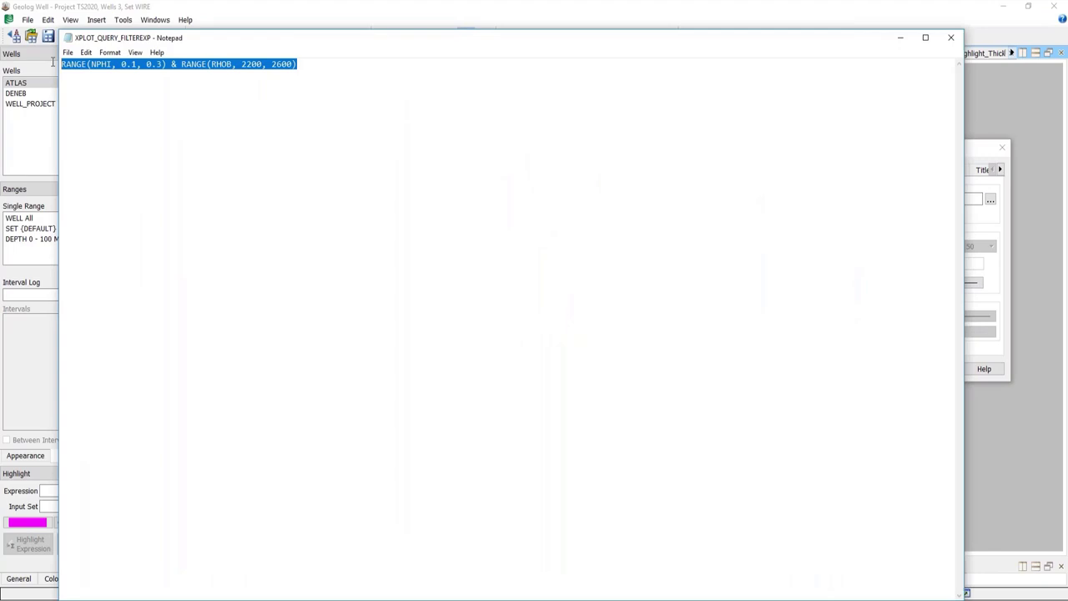
right_click(102, 67)
left_click(152, 102)
left_click(898, 42)
right_click(876, 198)
left_click(909, 259)
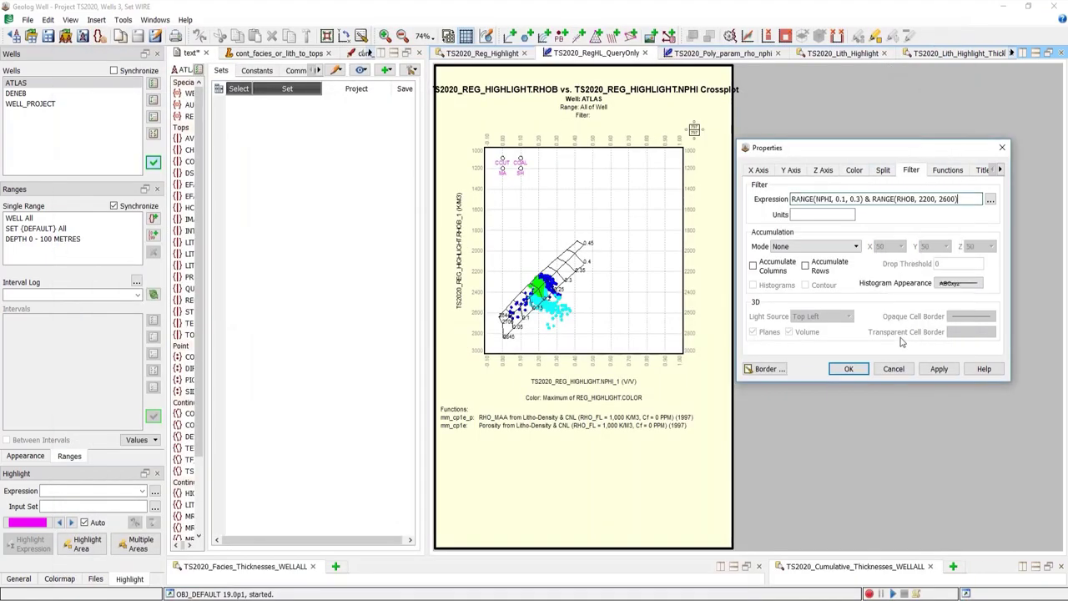
left_click(939, 368)
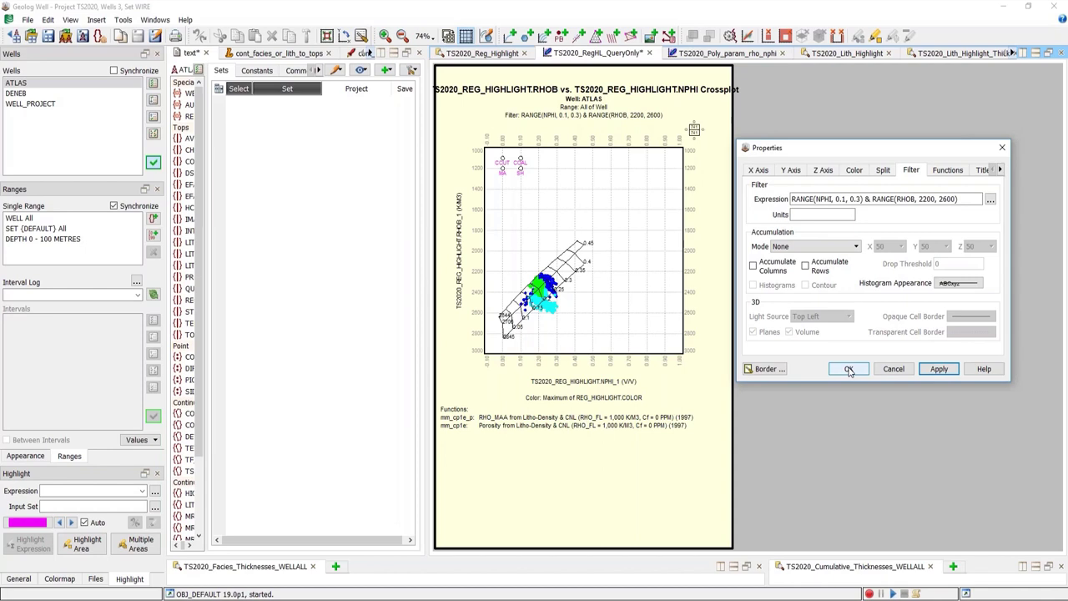
Step: Copy the crossplot's filter expression and append it with & to the COLOR<>"" WHERE condition of the TS2020_Reg_Highlight query
left_click_drag(961, 199, 790, 198)
right_click(845, 200)
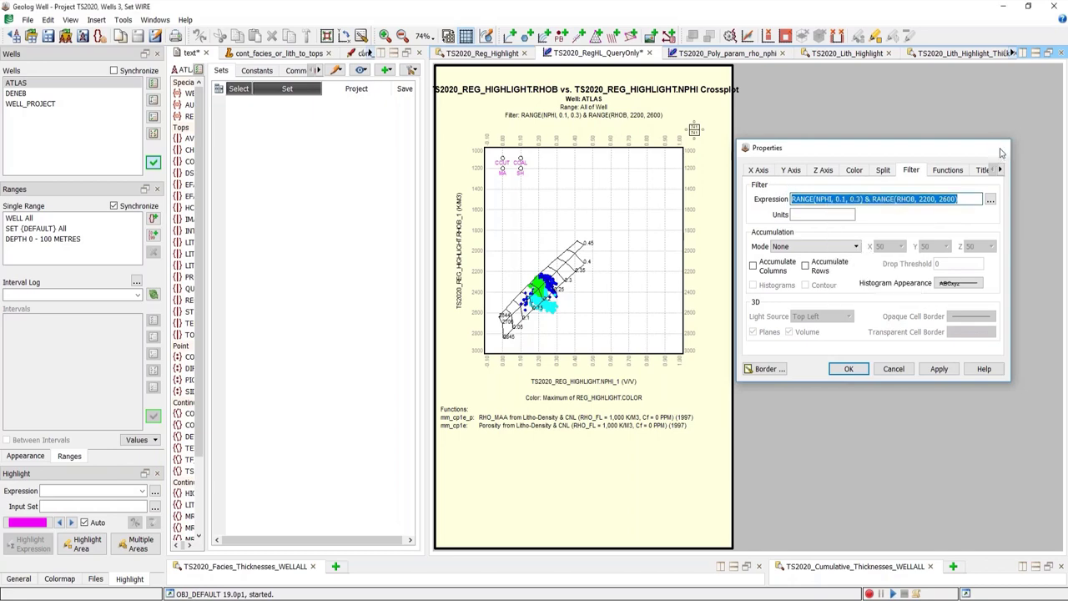
left_click(1002, 148)
left_click(1038, 71)
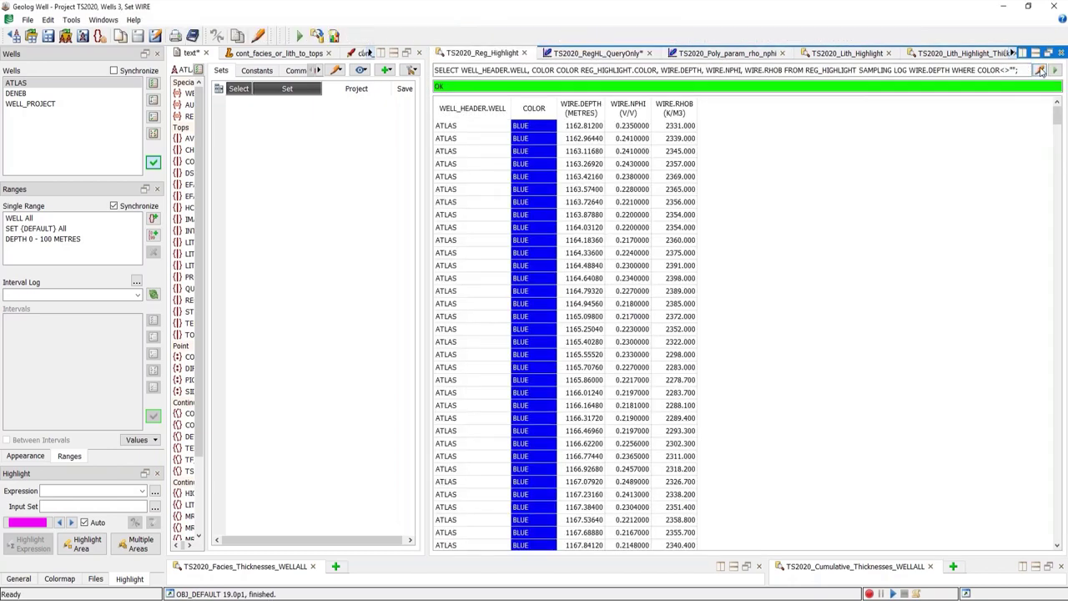
left_click(419, 304)
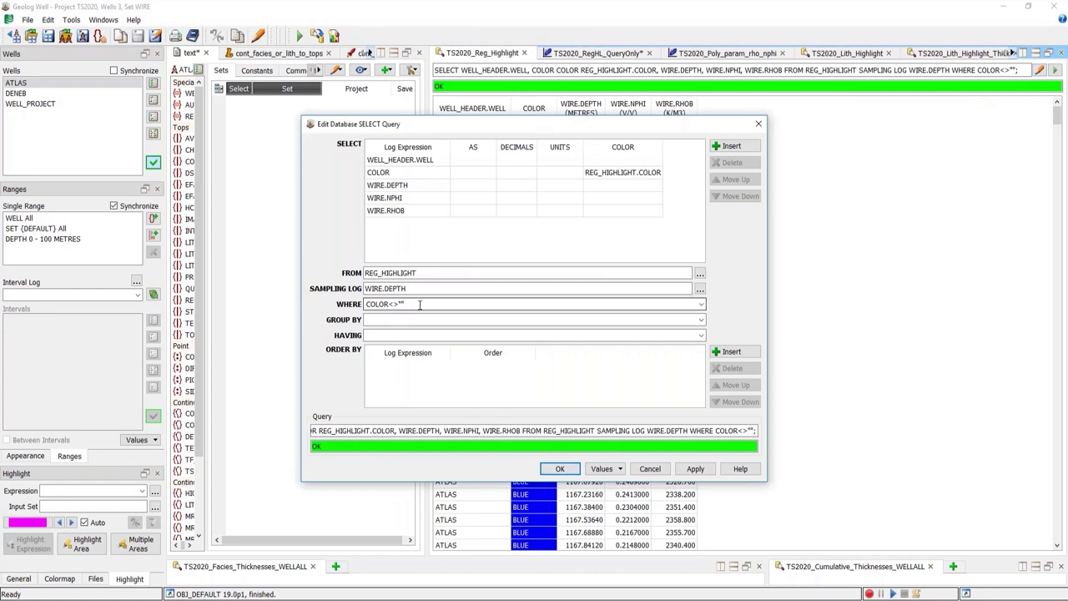
right_click(423, 305)
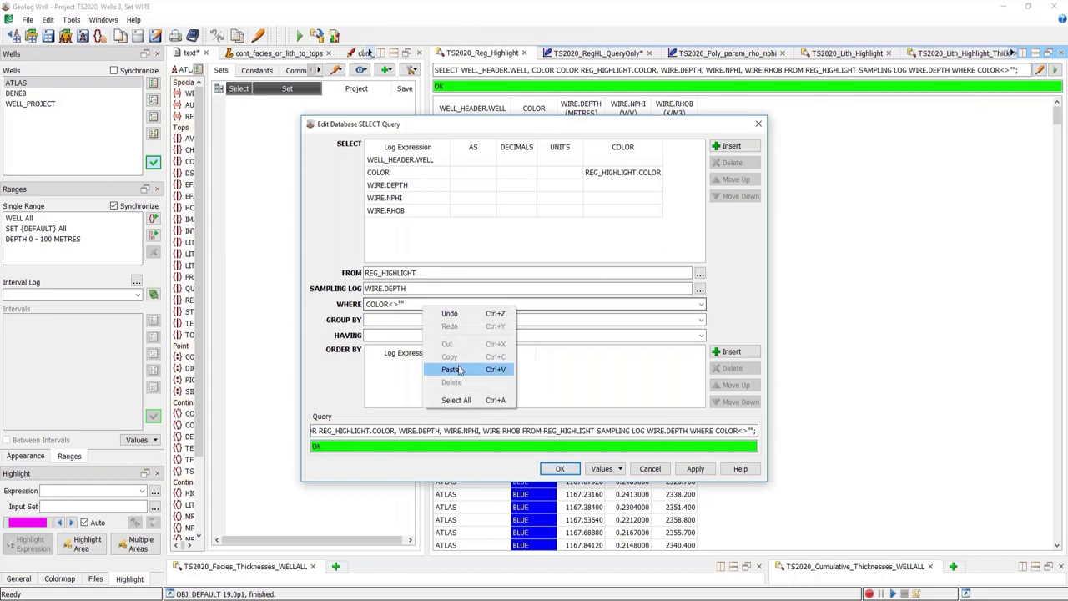
left_click(459, 370)
left_click(408, 303)
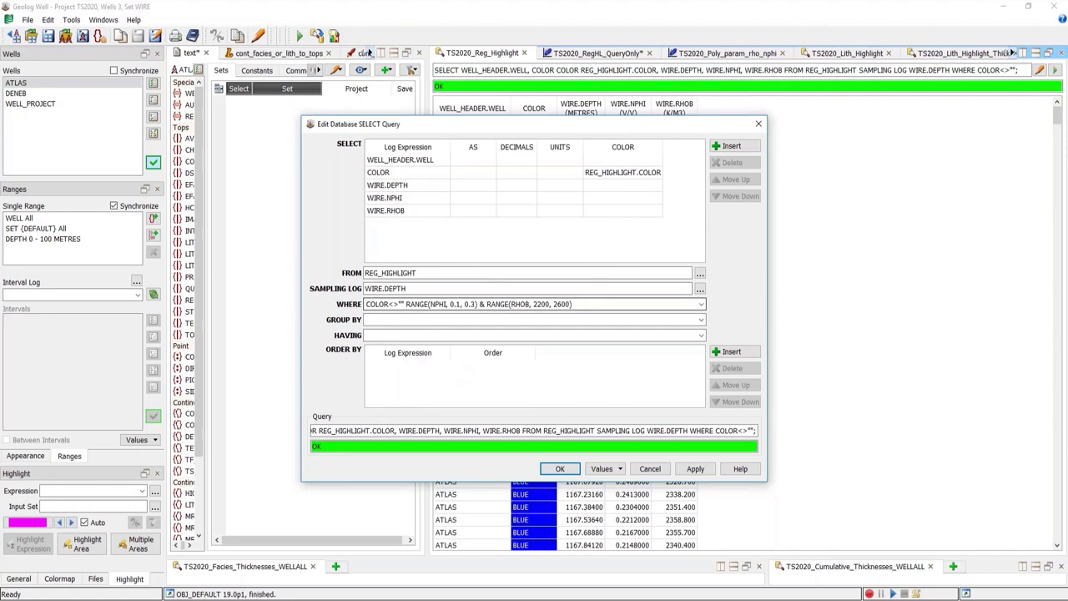
type("&")
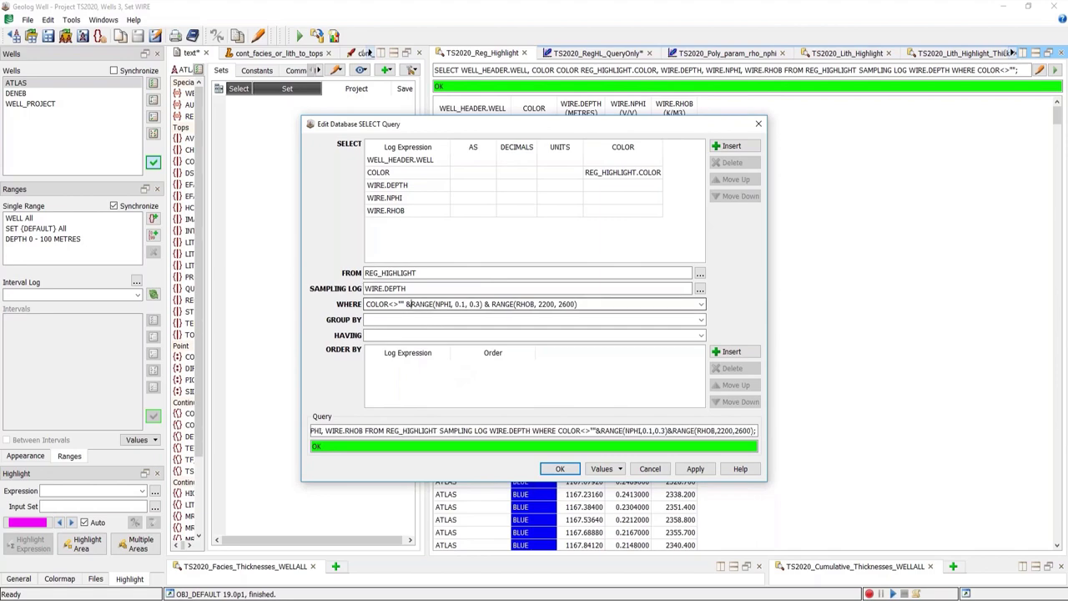
left_click(696, 469)
left_click(559, 469)
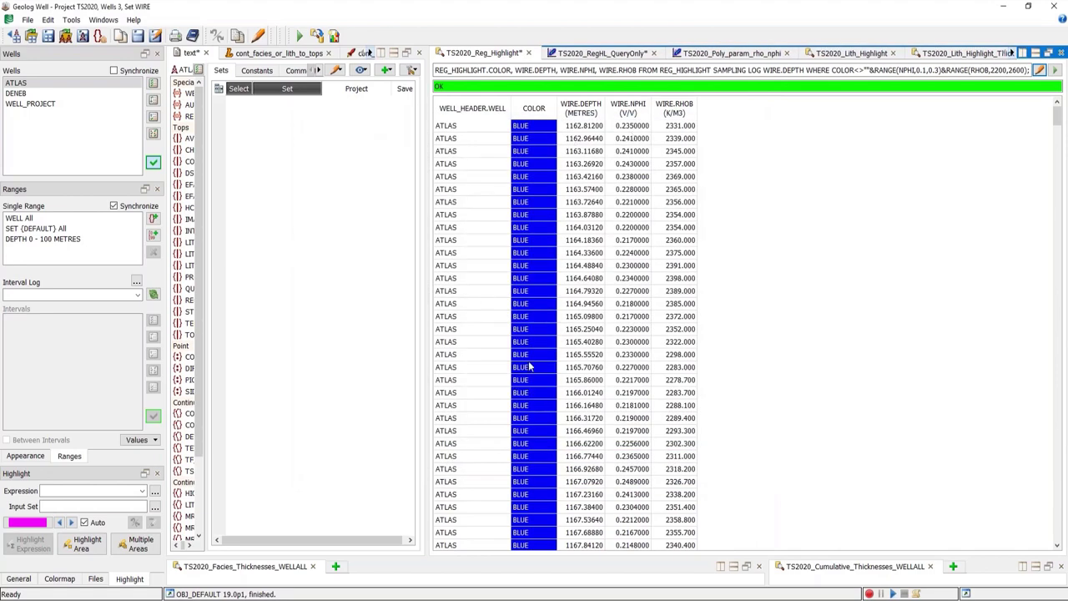
Step: Import the filtered query result, replacing the TS2020_REG_HIGHLIGHT set in well ATLAS, and compare the query with the TS2020_RegHL_QueryOnly crossplot
scroll(801, 303, "down", 15)
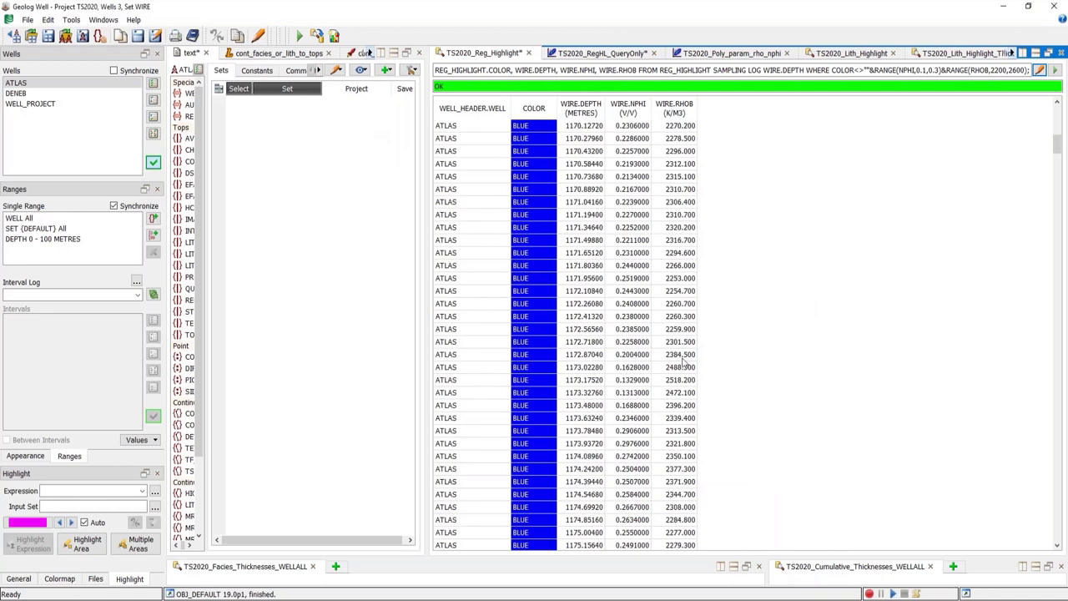
left_click(316, 36)
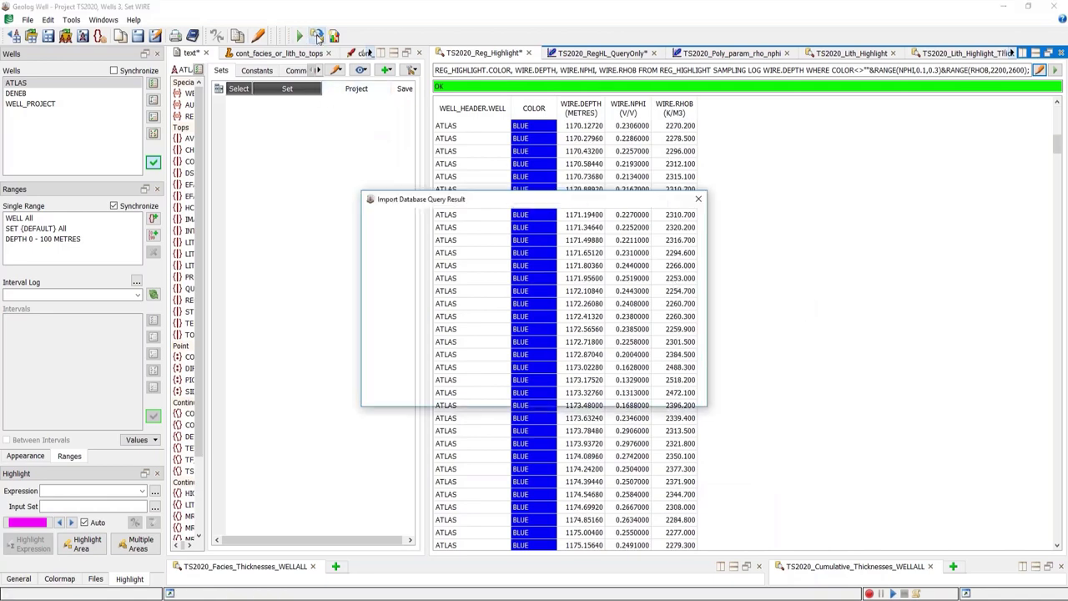
left_click(538, 393)
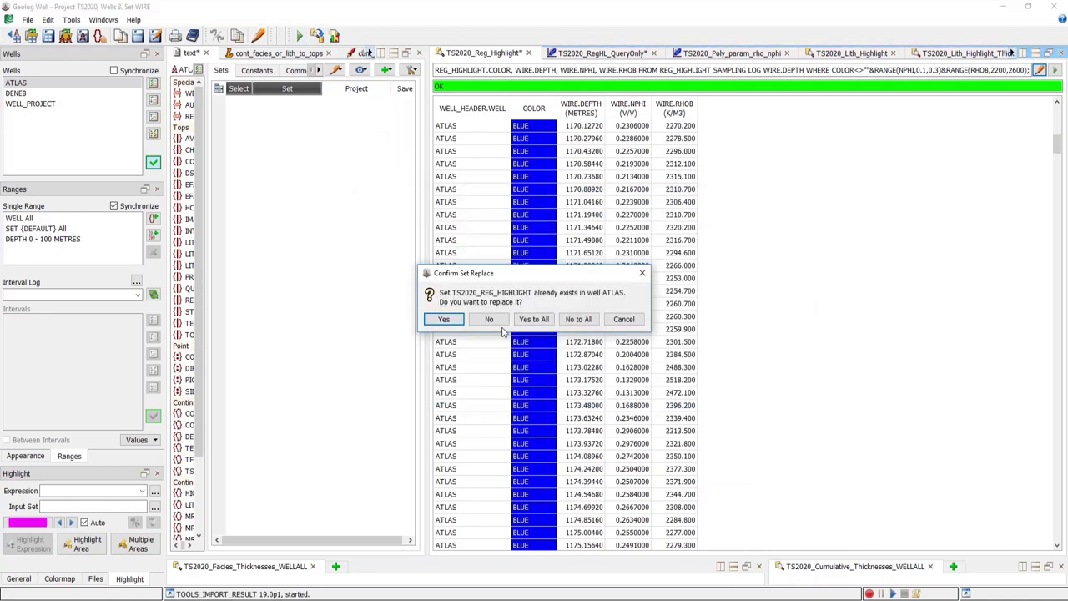
left_click(445, 320)
left_click(613, 54)
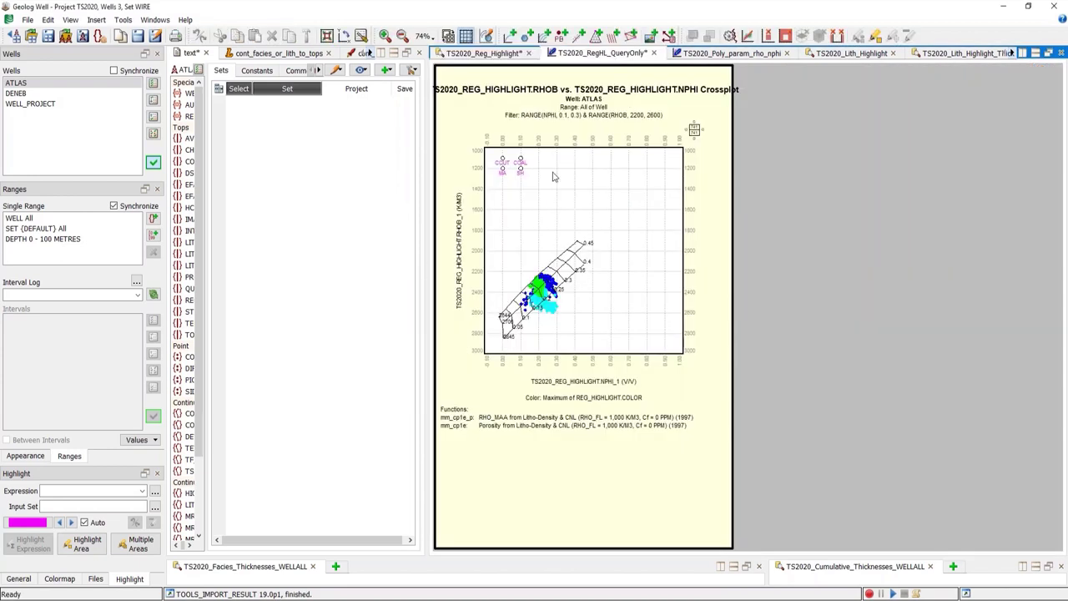
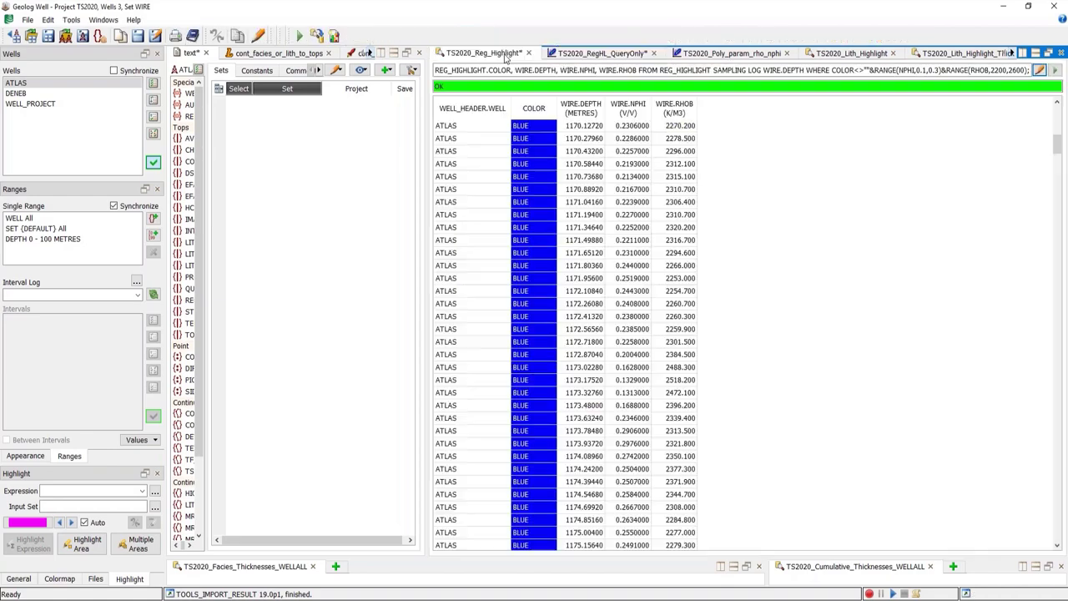
left_click(506, 55)
left_click(602, 53)
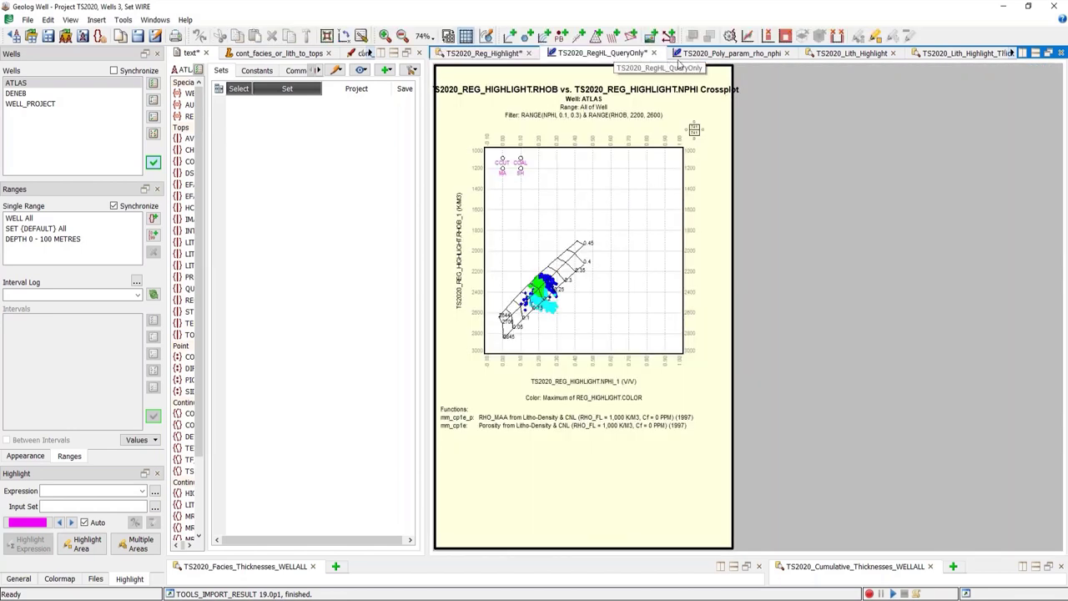
Step: Bring up the TS2020_Poly_param_rho_nphi crossplot for well DENEB and open the function list in its properties
left_click(722, 53)
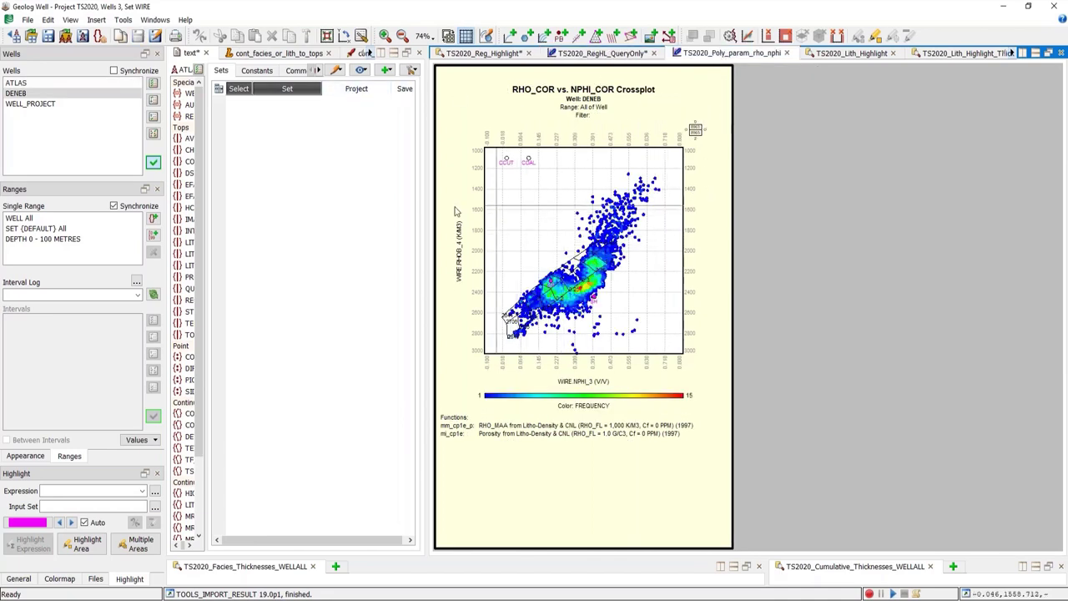
left_click_drag(432, 224, 500, 223)
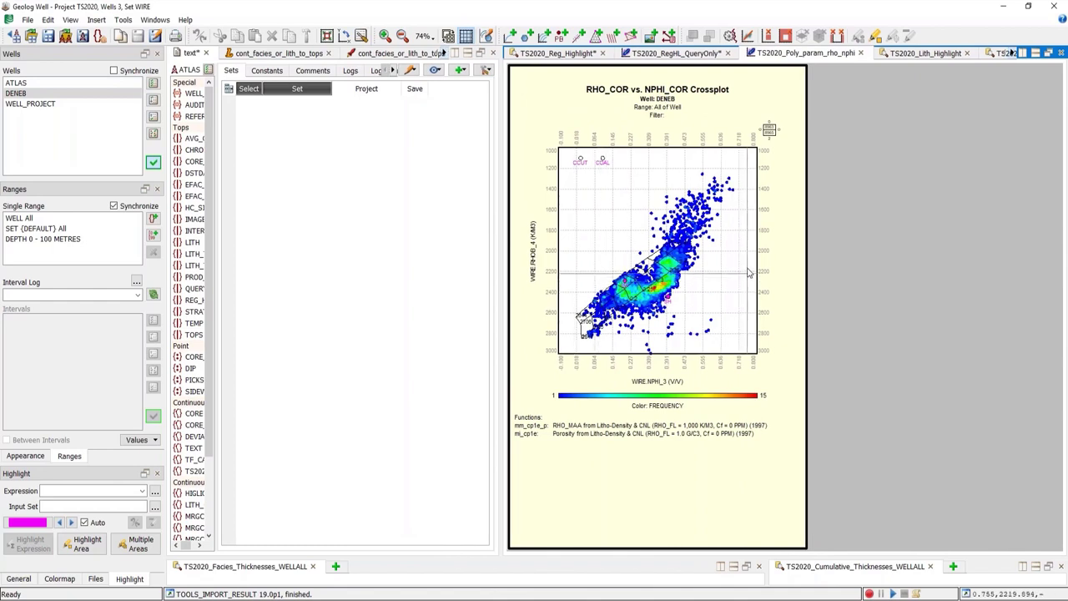
double_click(926, 186)
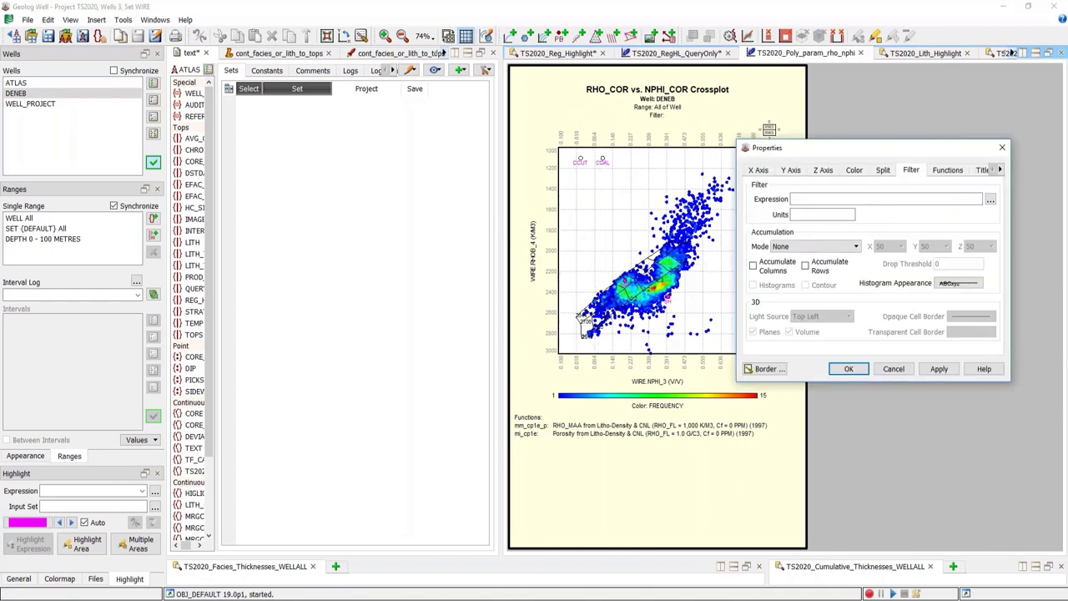
left_click(948, 171)
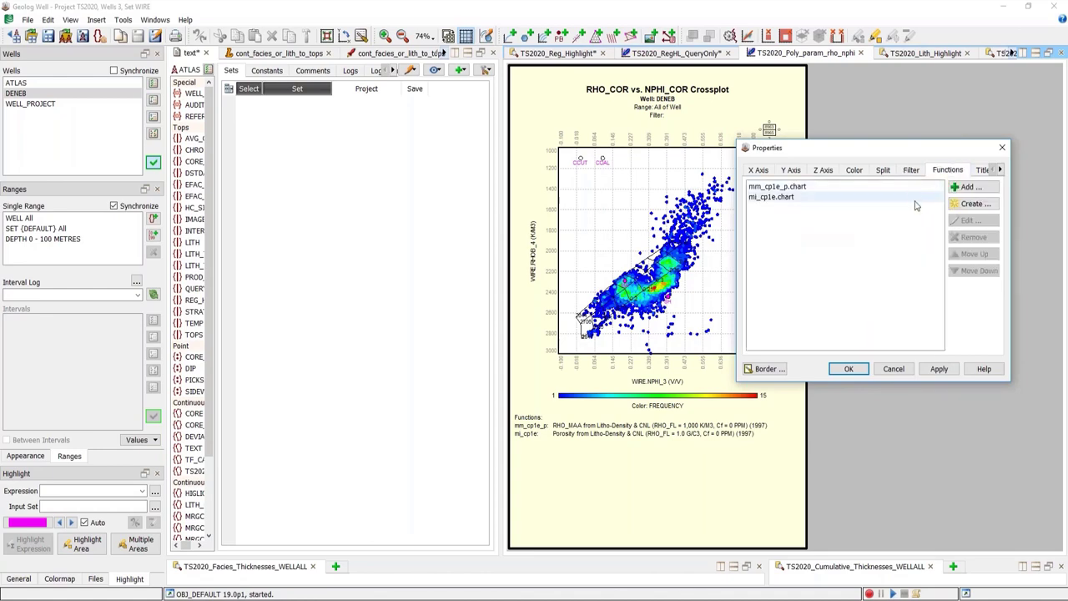
Step: Add the st, ss, sa, ls, dm, cy and co polygon functions from the project's functions folder to the crossplot
left_click(968, 190)
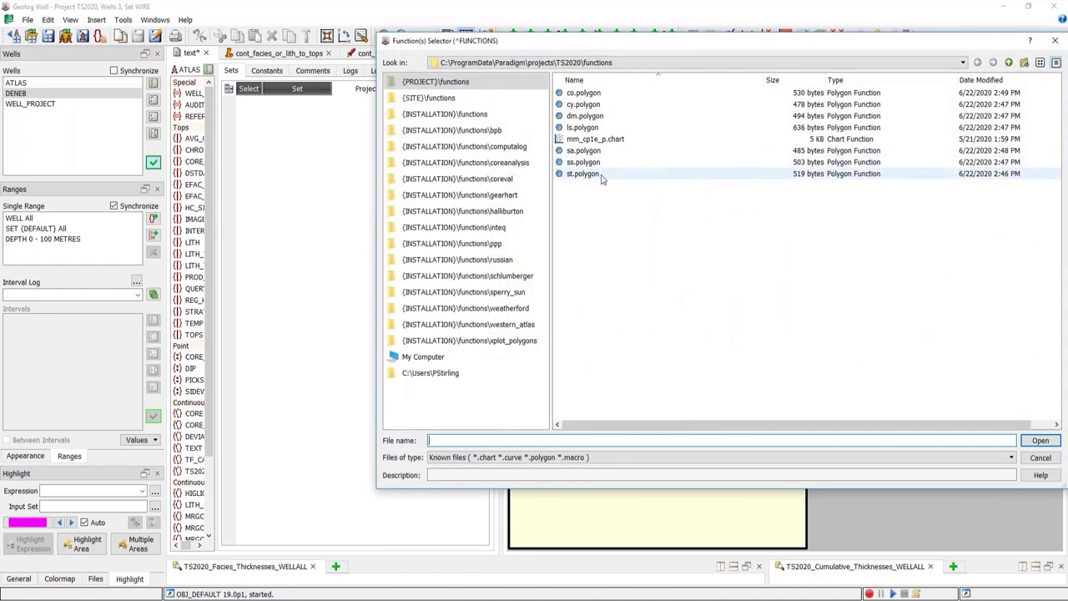
left_click(584, 174)
left_click(584, 162, "ctrl")
left_click(591, 151, "ctrl")
left_click(589, 127, "ctrl")
left_click(589, 115, "ctrl")
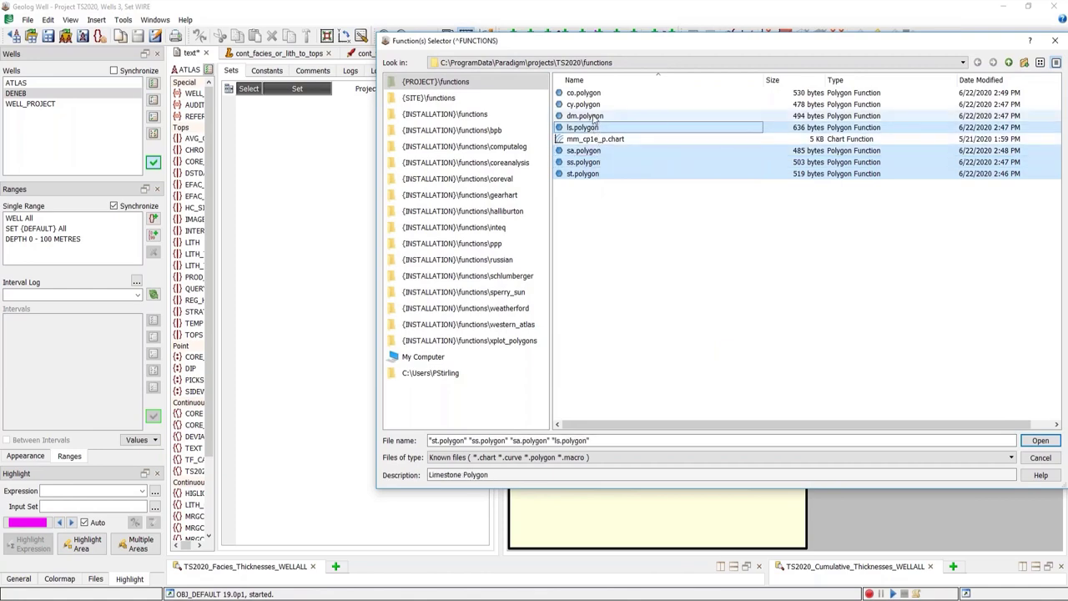
left_click(589, 104, "ctrl")
left_click(589, 93, "ctrl")
left_click(1039, 440)
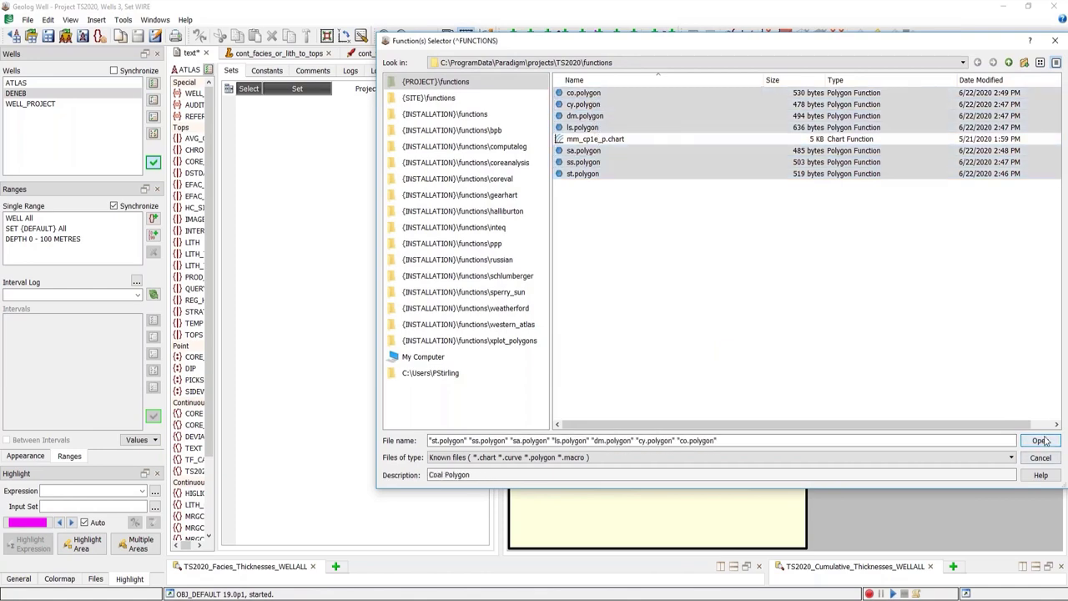
left_click(937, 371)
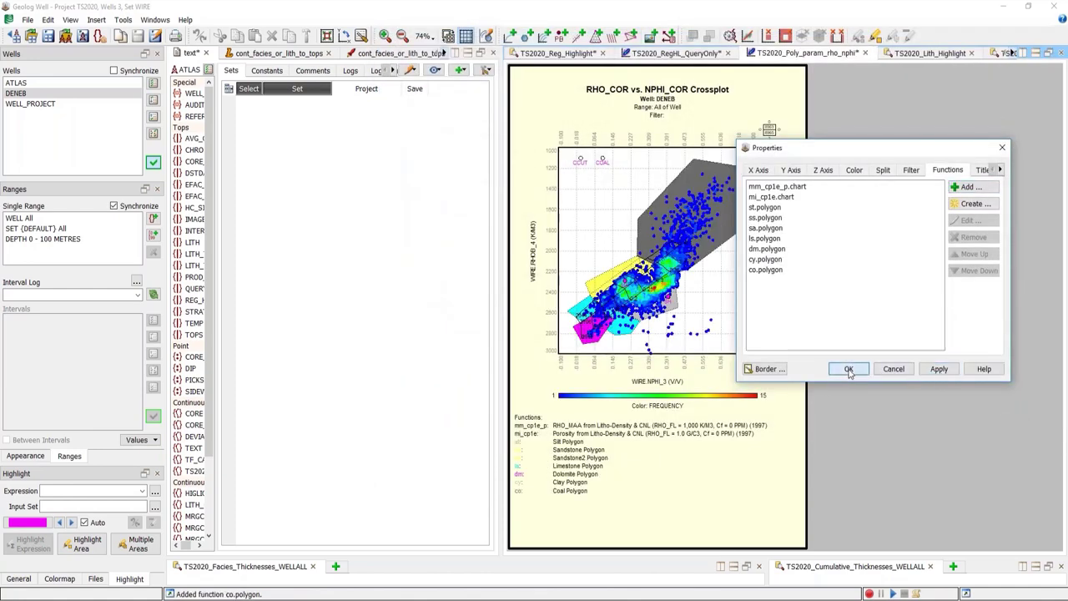
left_click(848, 370)
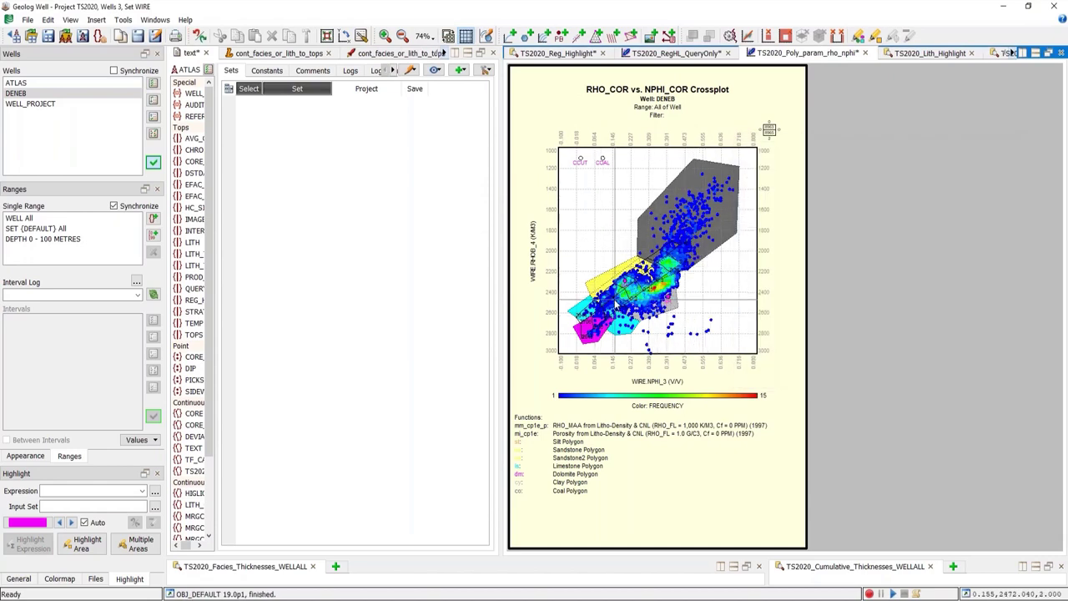
Step: Highlight the crossplot data by its polygons and review the highlighted depths of well DENEB in the TS2020_Lith_Highlight layout beside it
left_click(859, 38)
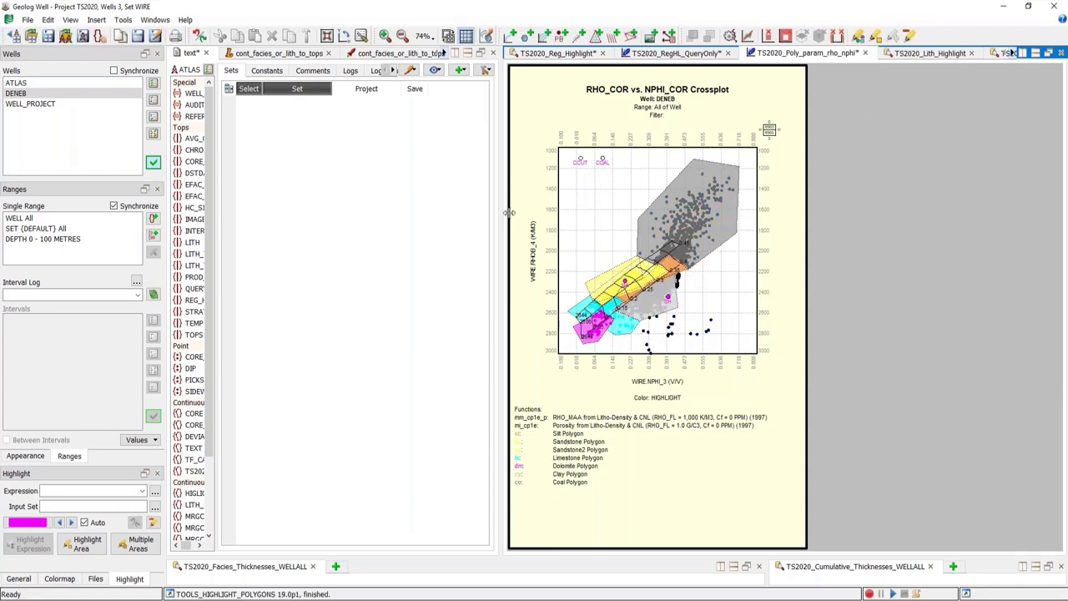
left_click_drag(508, 213, 677, 212)
left_click(289, 175)
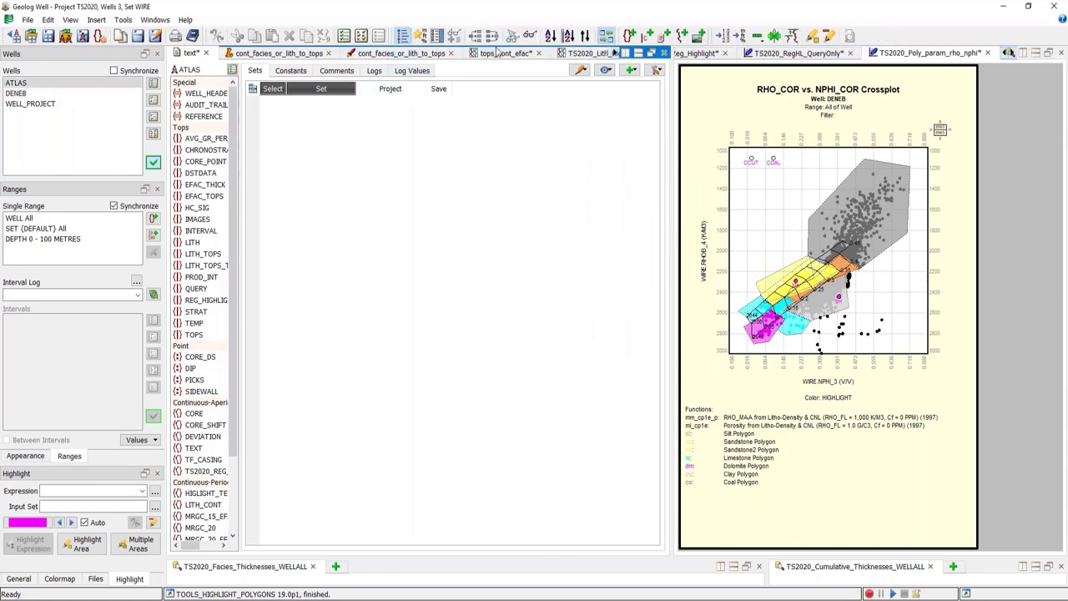
left_click(594, 56)
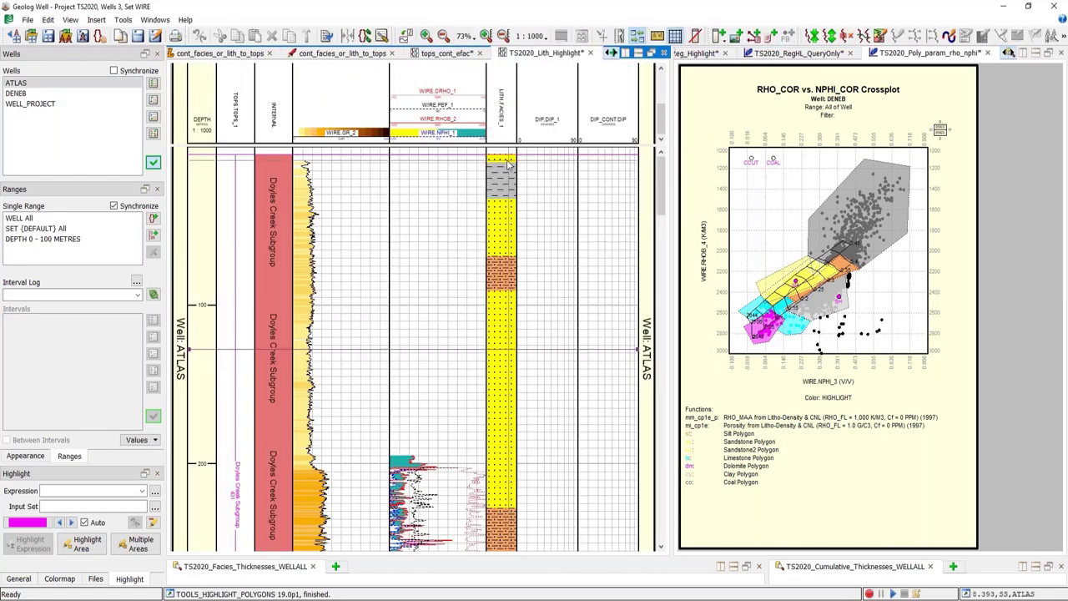
left_click(16, 92)
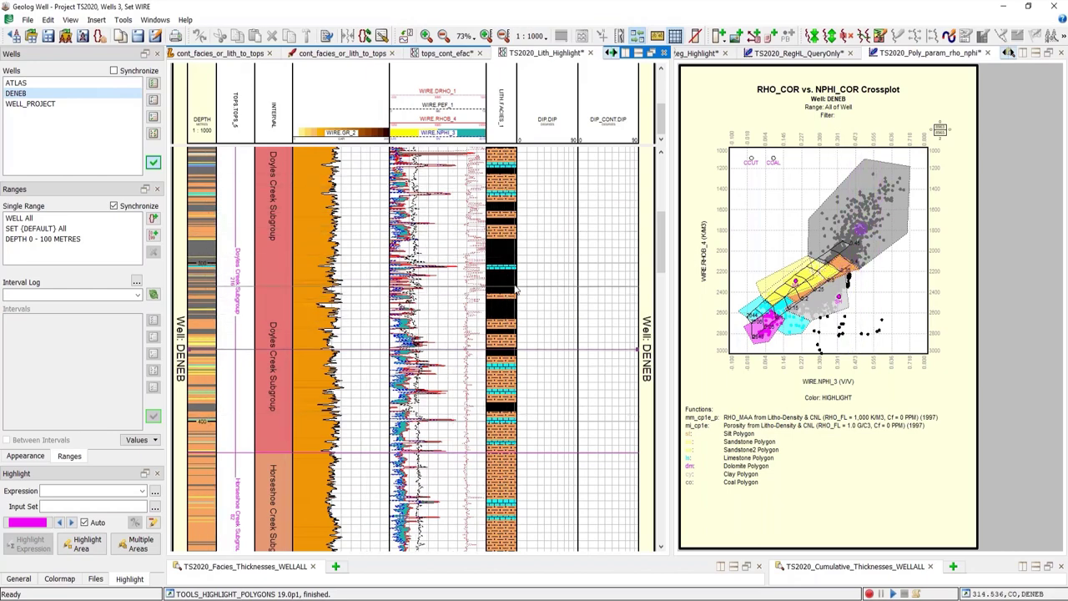
scroll(515, 288, "down", 3)
scroll(515, 287, "down", 3)
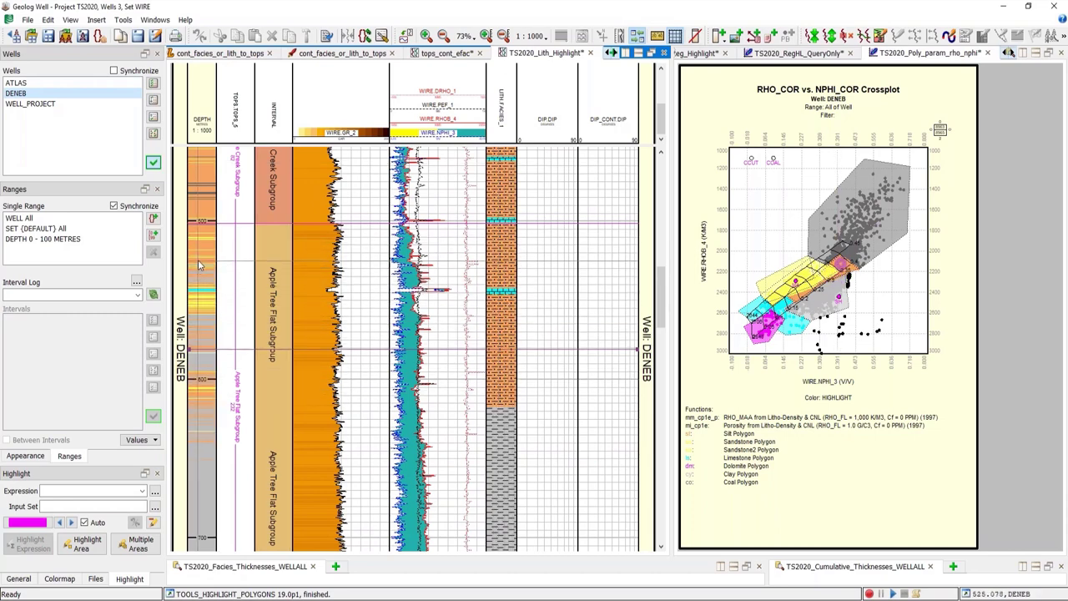
Step: Compare the highlighted depths with the lithofacies track through the deeper formations of well DENEB in the TS2020_Lith_Highlight layout
scroll(205, 271, "down", 3)
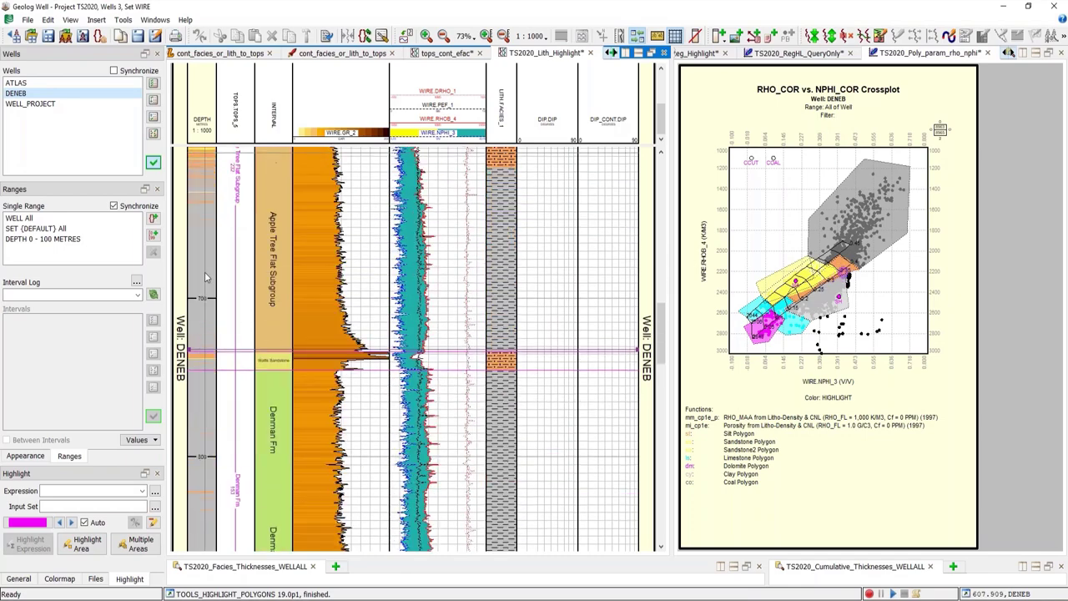
scroll(204, 275, "down", 3)
scroll(204, 282, "down", 8)
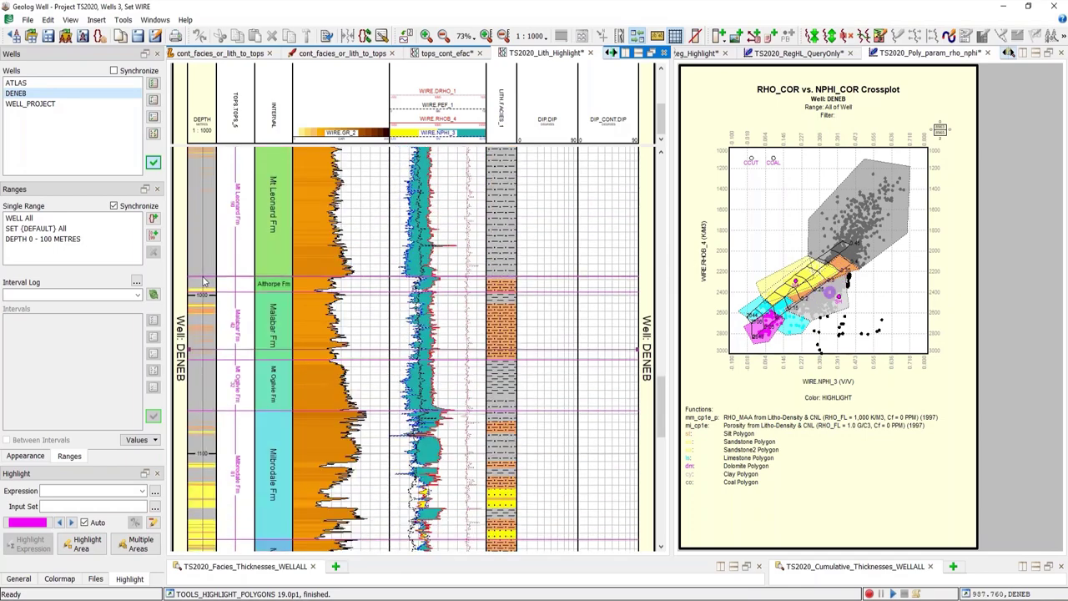
scroll(205, 282, "down", 2)
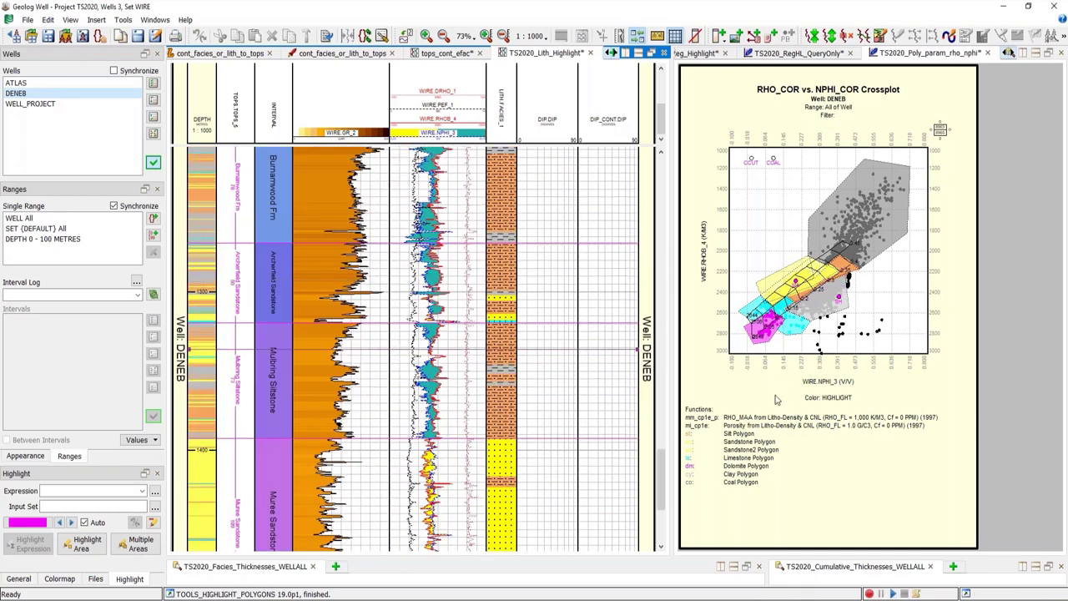
Step: Bring up the TS2020_Lith_Highlight query in a widened pane beside the layout and examine the sampling log in its definition
left_click_drag(670, 204, 423, 204)
left_click(867, 54)
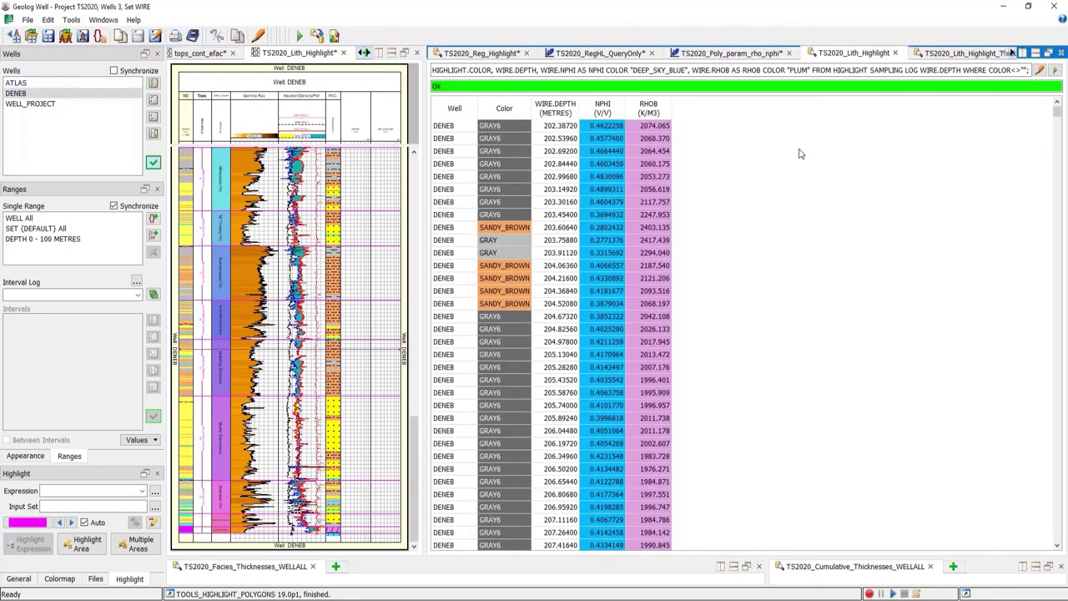
left_click(1039, 71)
left_click_drag(660, 131, 1011, 166)
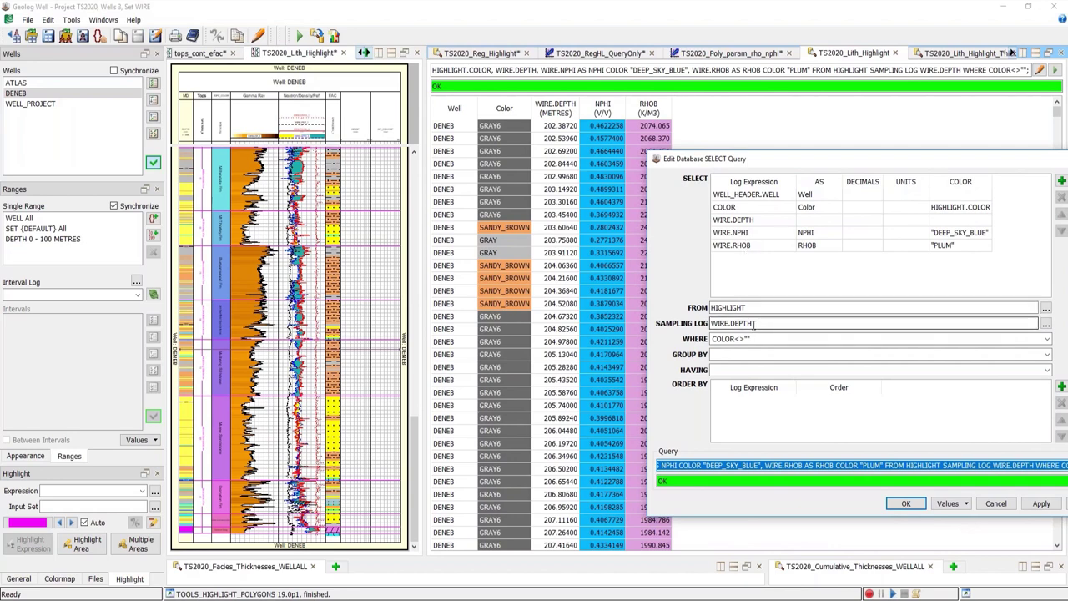
left_click_drag(756, 324, 709, 324)
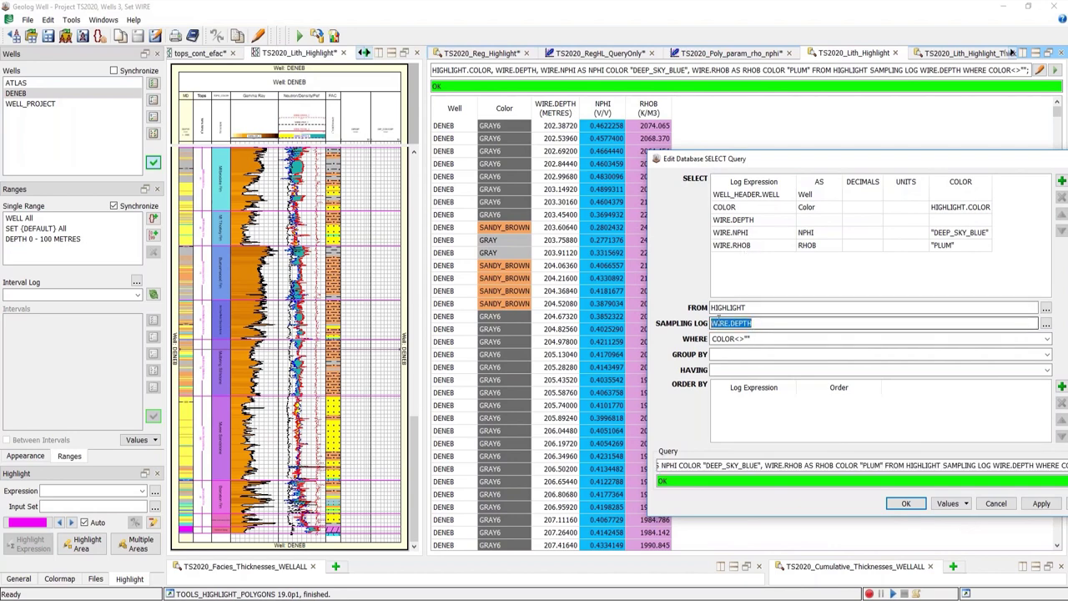
left_click(906, 503)
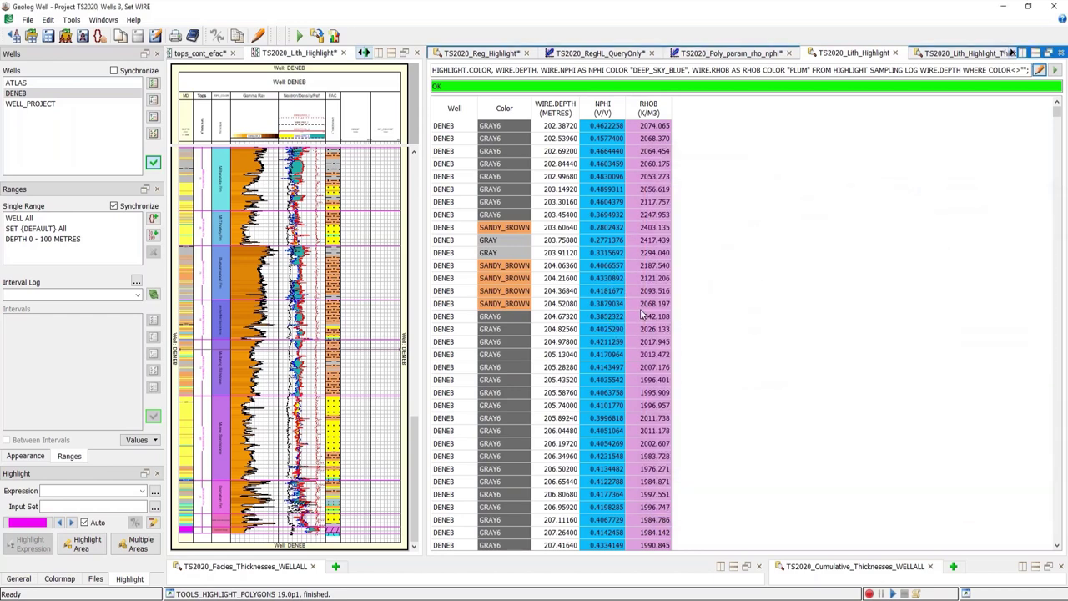
Step: Look through the highlight colors and the NPHI and RHOB values per depth in the TS2020_Lith_Highlight query result
scroll(642, 313, "down", 10)
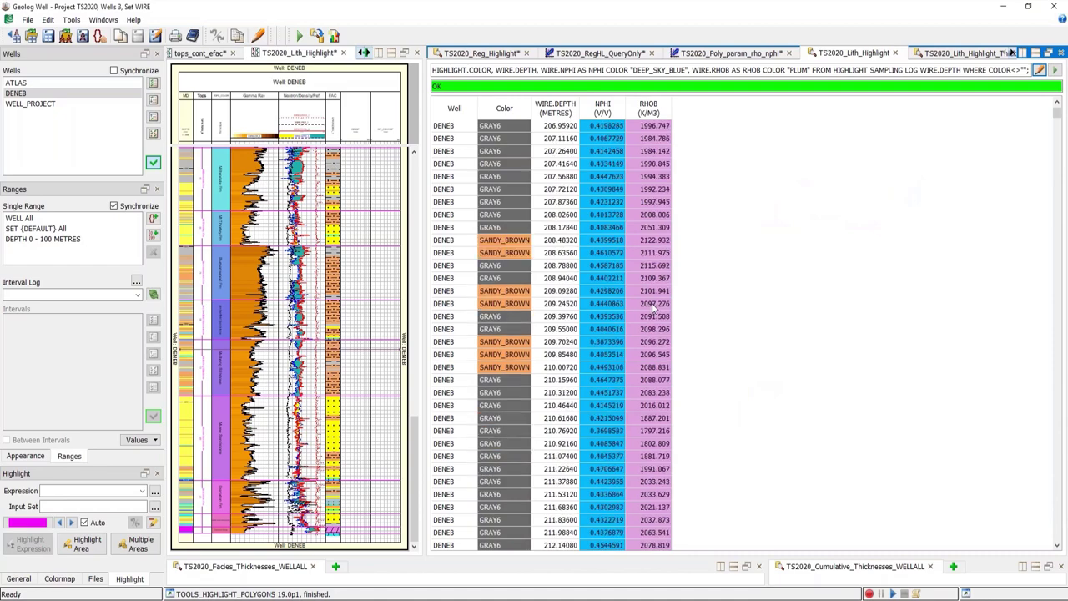
scroll(654, 306, "down", 18)
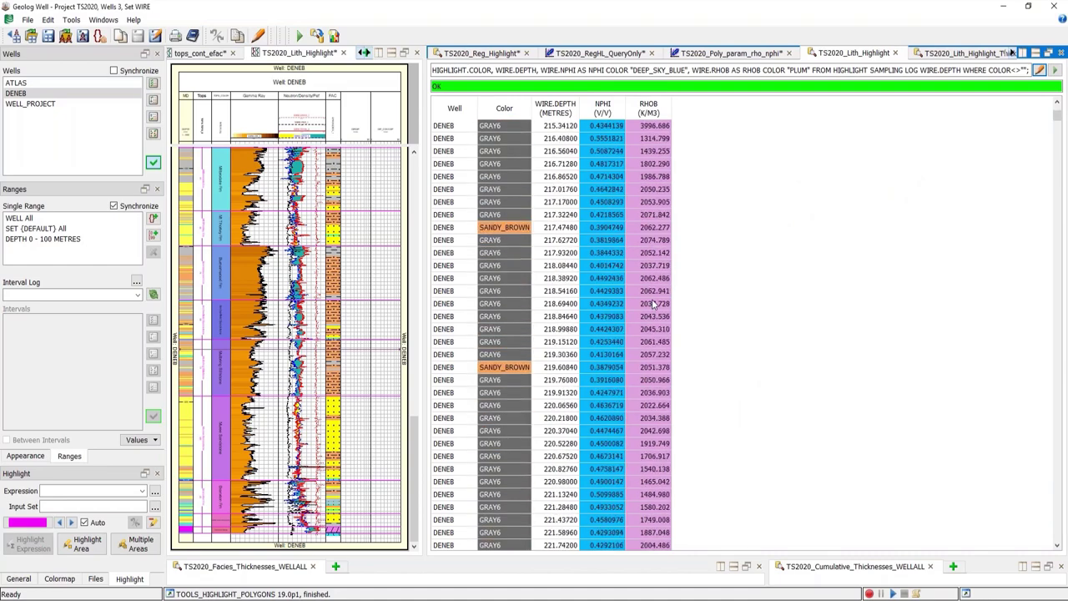
scroll(653, 306, "down", 16)
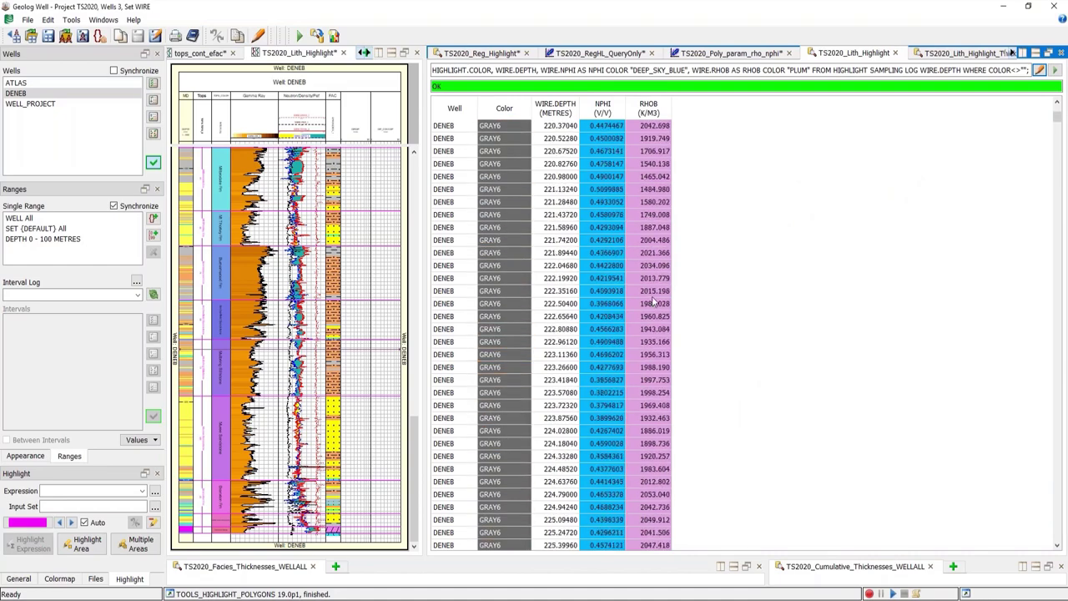
Step: Bring up the TS2020_Lith_Highlight_Thick query and examine the SAMPLE_THICKNESS expression and the COLOR sampling log in its definition
left_click(956, 53)
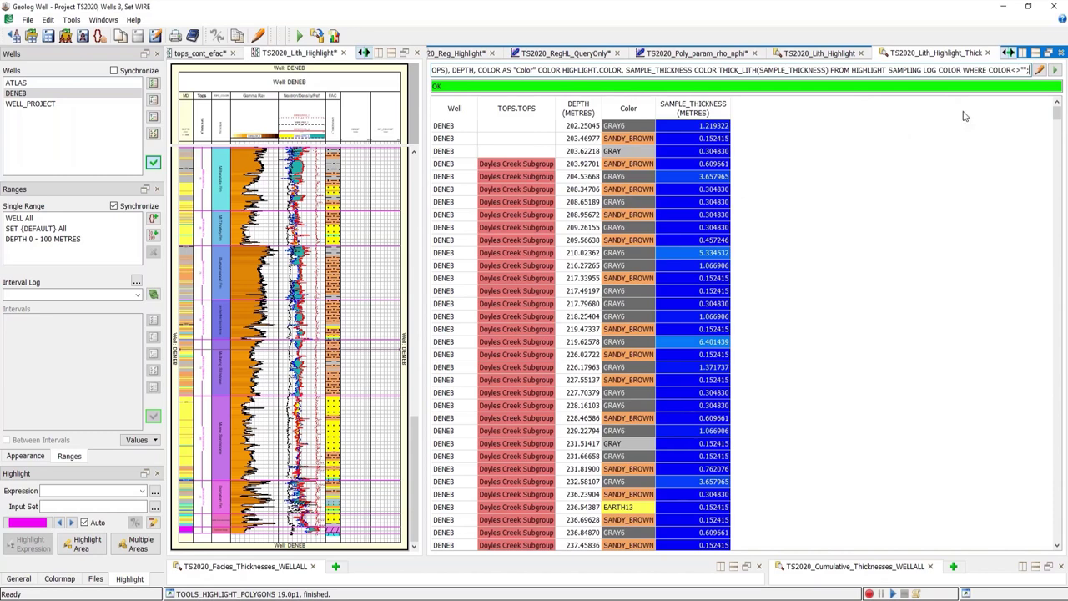
left_click(1039, 70)
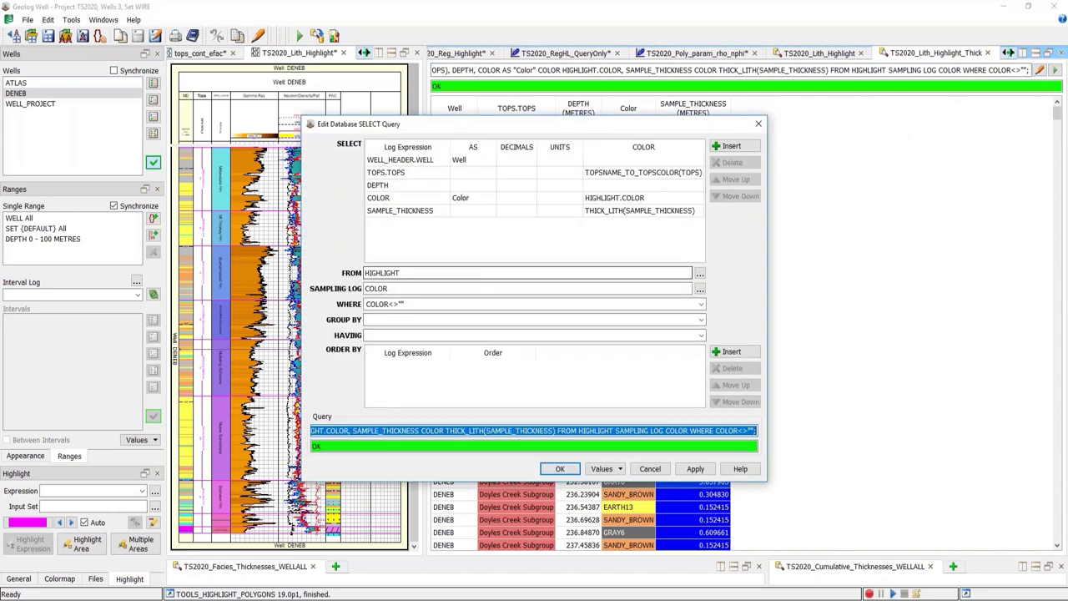
left_click(427, 215)
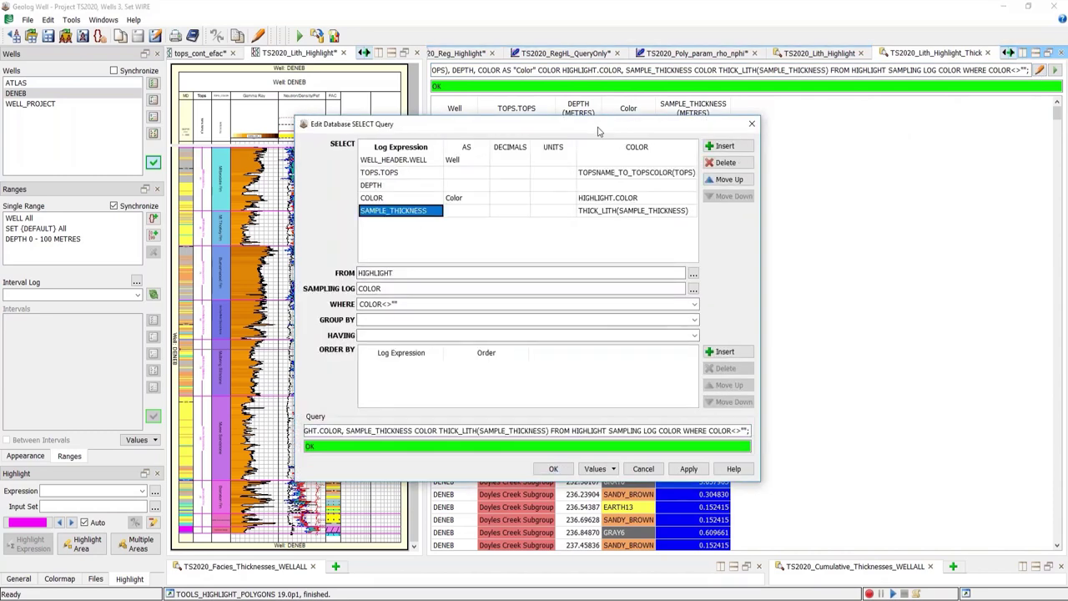
left_click_drag(467, 123, 214, 102)
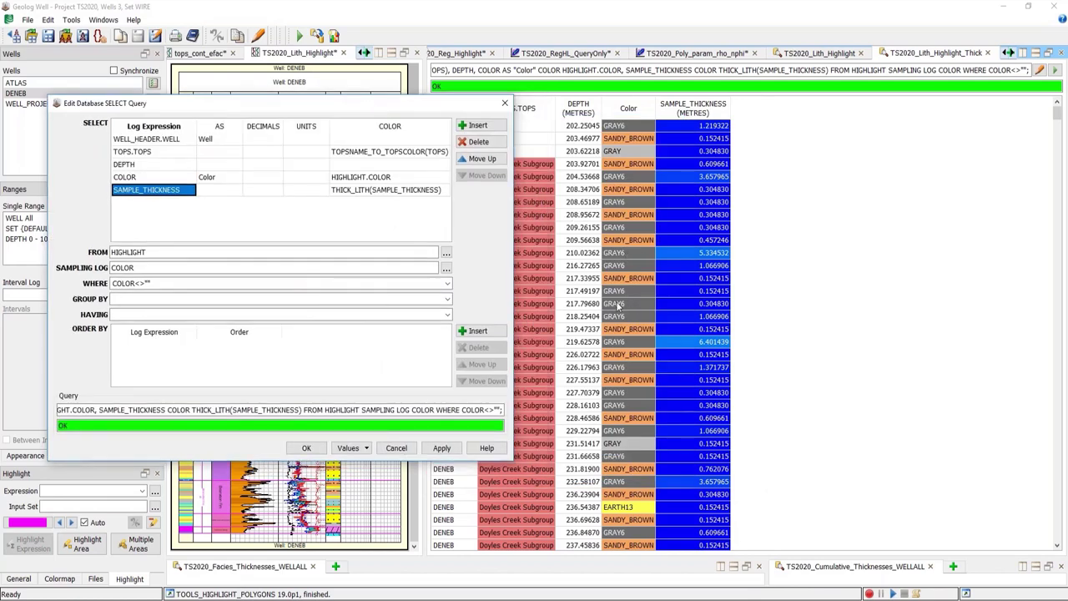
left_click(305, 448)
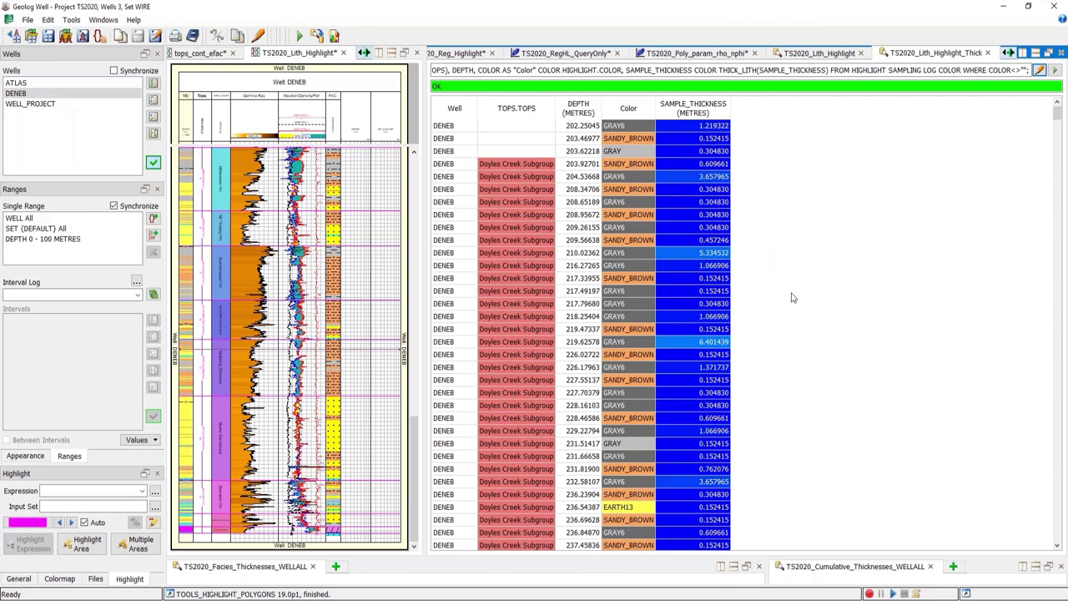
Step: Look through the highlight thicknesses per top and color in the TS2020_Lith_Highlight_Thick query result
scroll(965, 284, "down", 20)
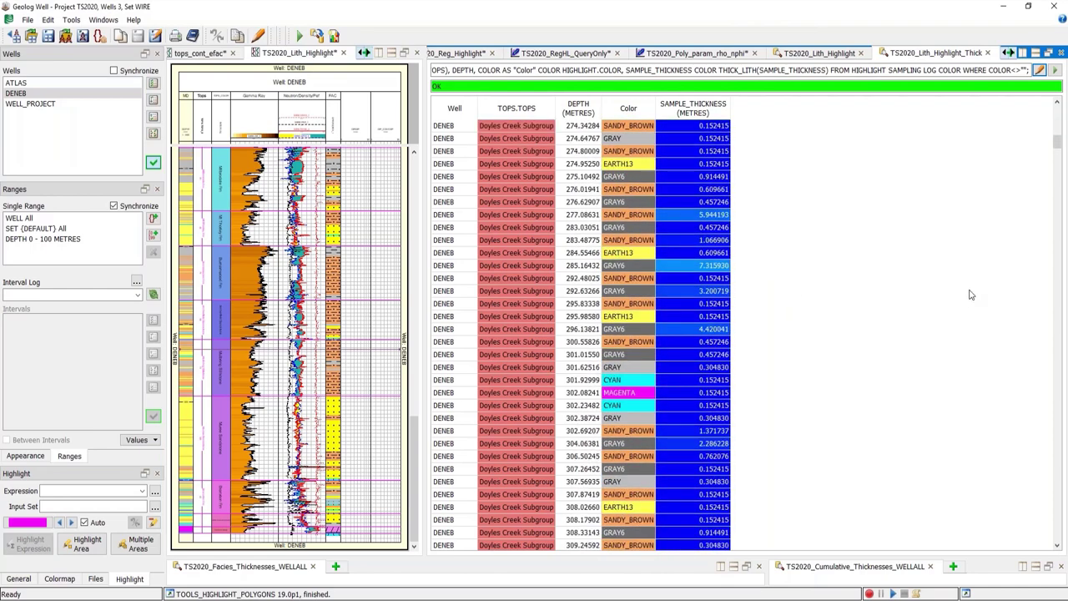
scroll(986, 270, "down", 20)
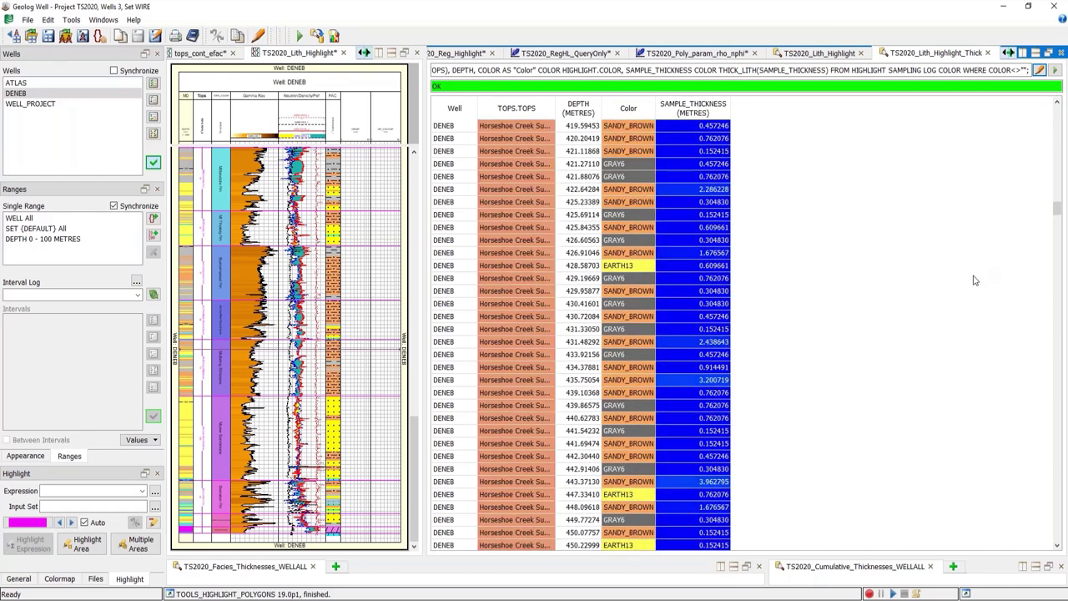
left_click_drag(1056, 222, 1057, 190)
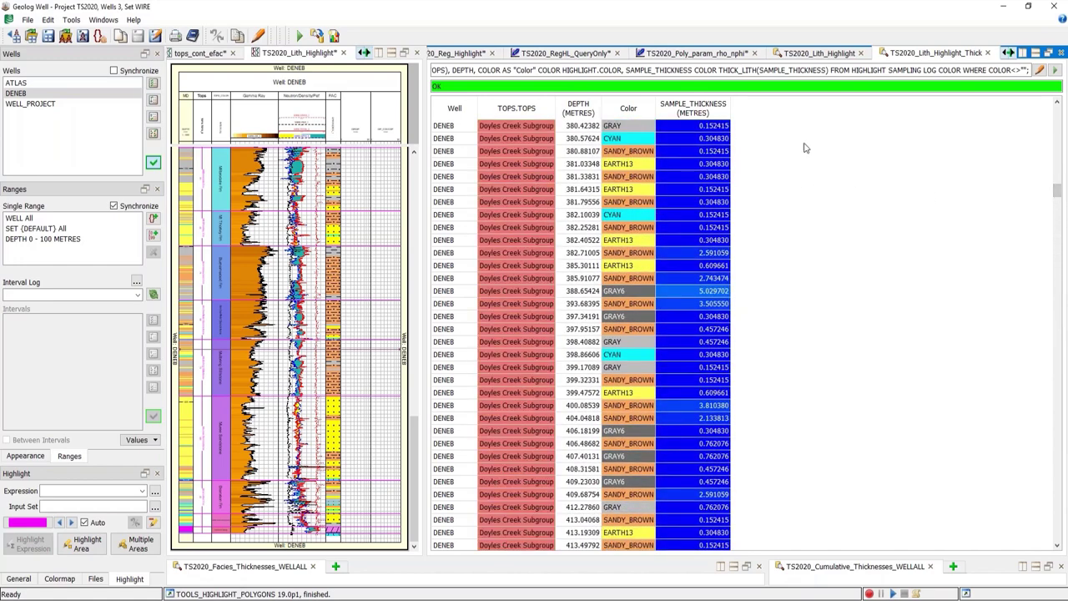
Step: Return to the TS2020_Poly_param_rho_nphi crossplot and enlarge the TS2020_Lith_Highlight layout beside it
left_click(712, 53)
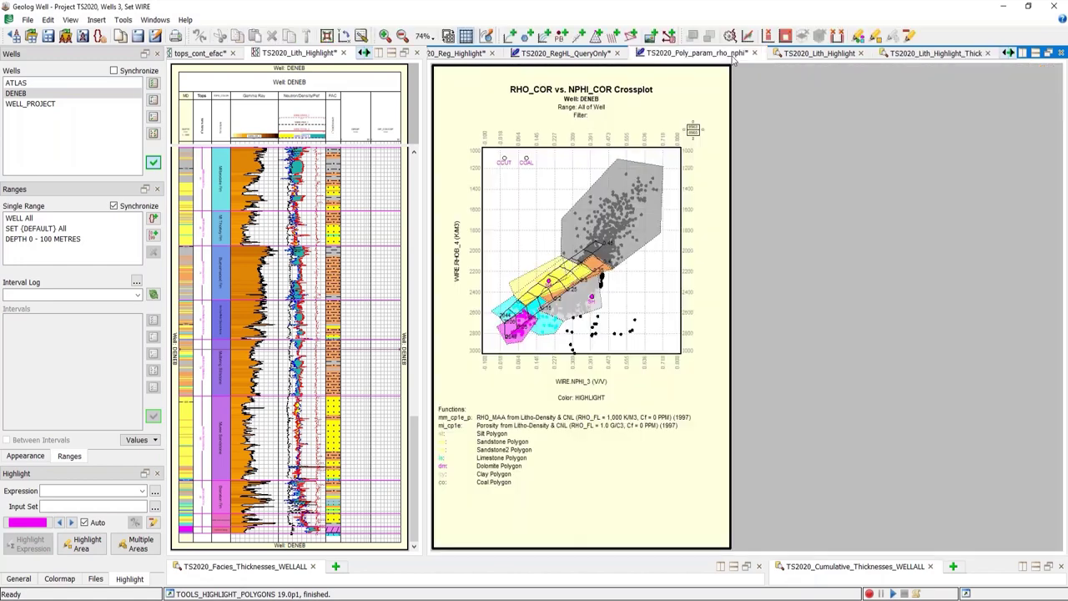
left_click(1011, 52)
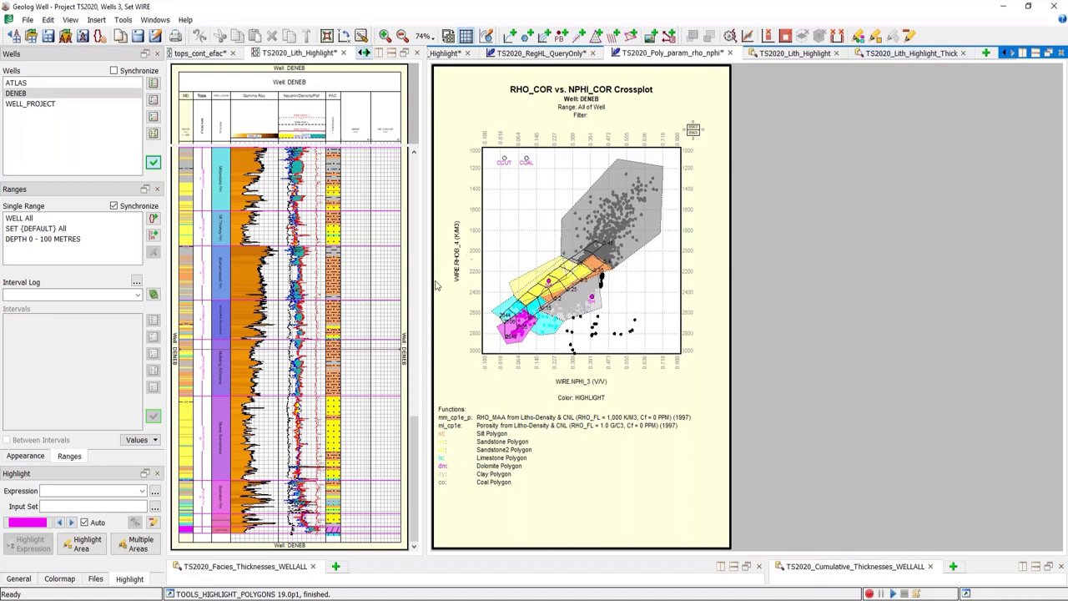
left_click_drag(425, 289, 805, 265)
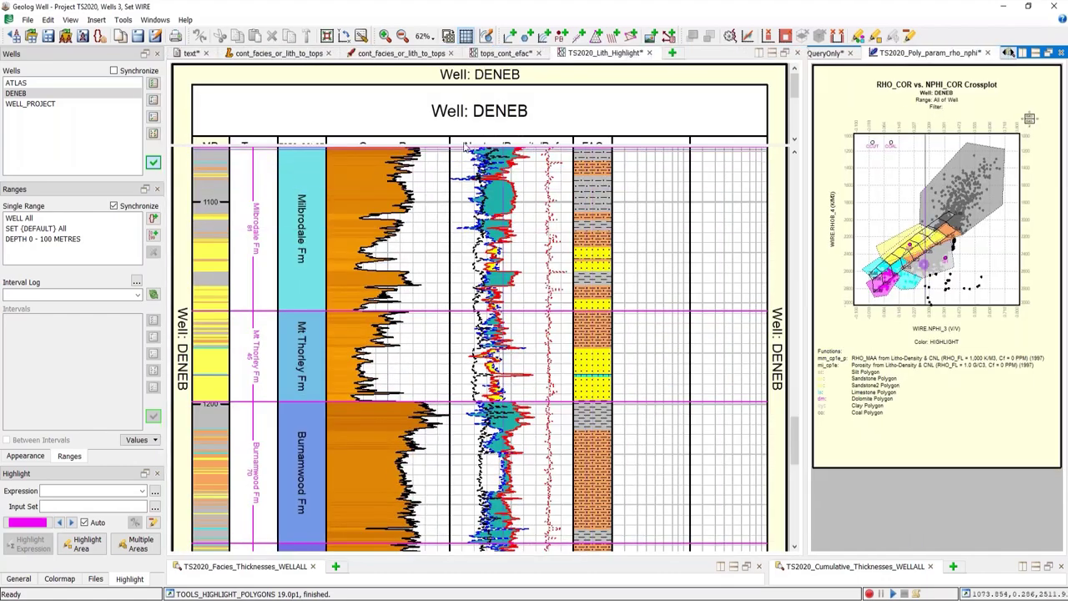
Step: Bring up the text view with a widened set list and show the sets of well DENEB
left_click(191, 52)
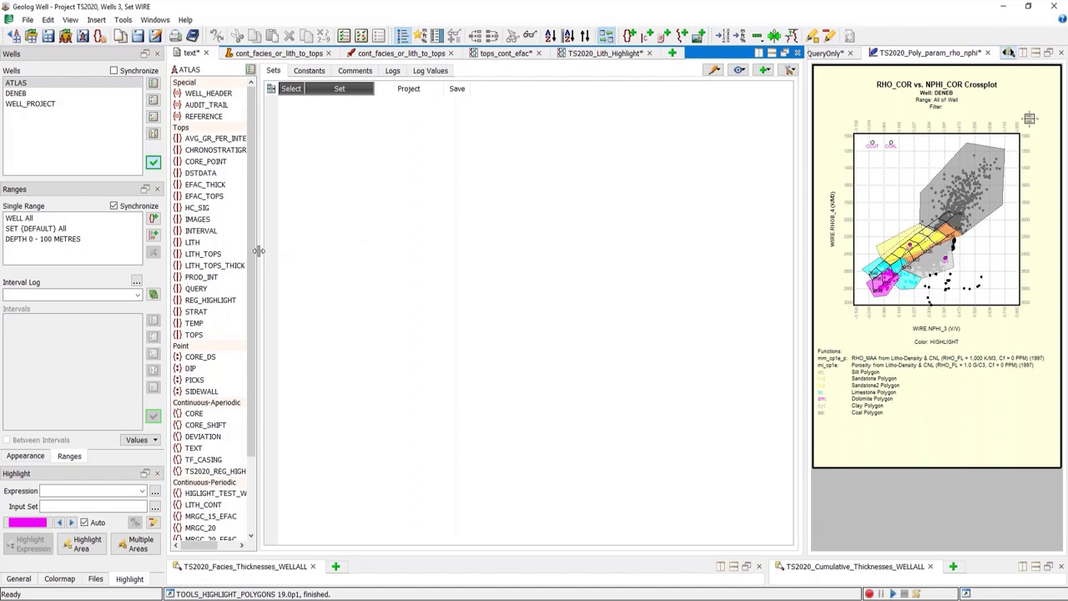
left_click_drag(258, 252, 314, 252)
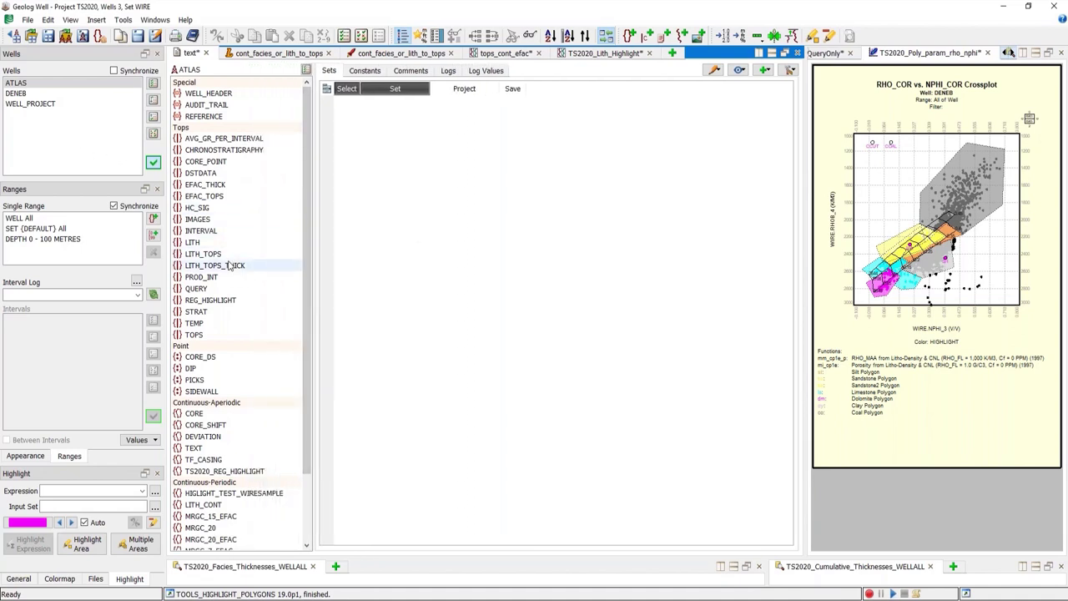
left_click(40, 95)
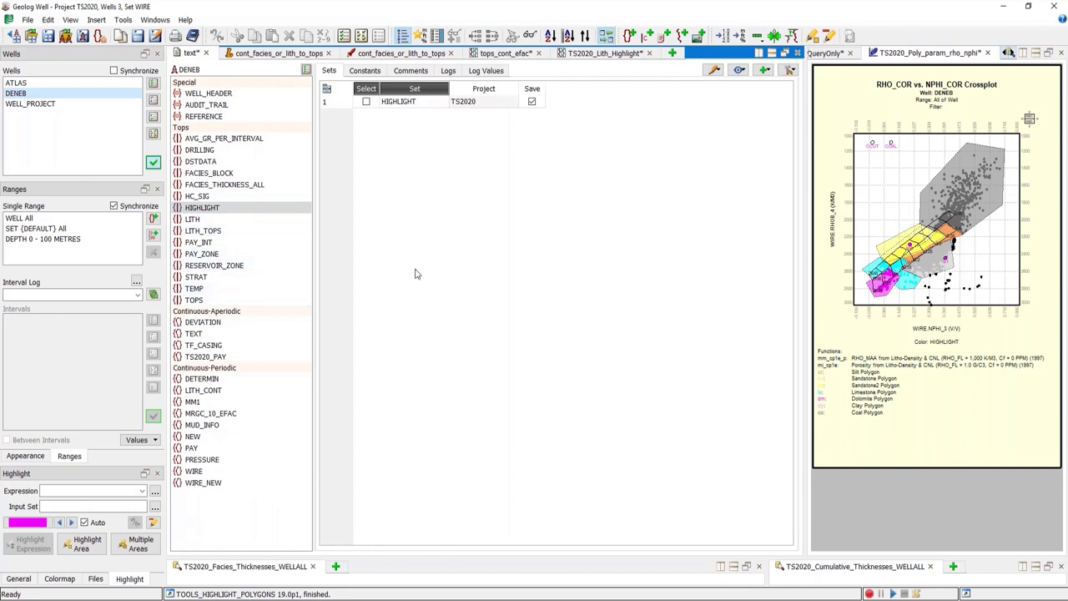
Step: Create a continuous periodic set TOPS_CONT in well DENEB, referenced to DEPTH in metres from 0 to 1580.083 with sample rate 0.1524
left_click(97, 22)
left_click(110, 33)
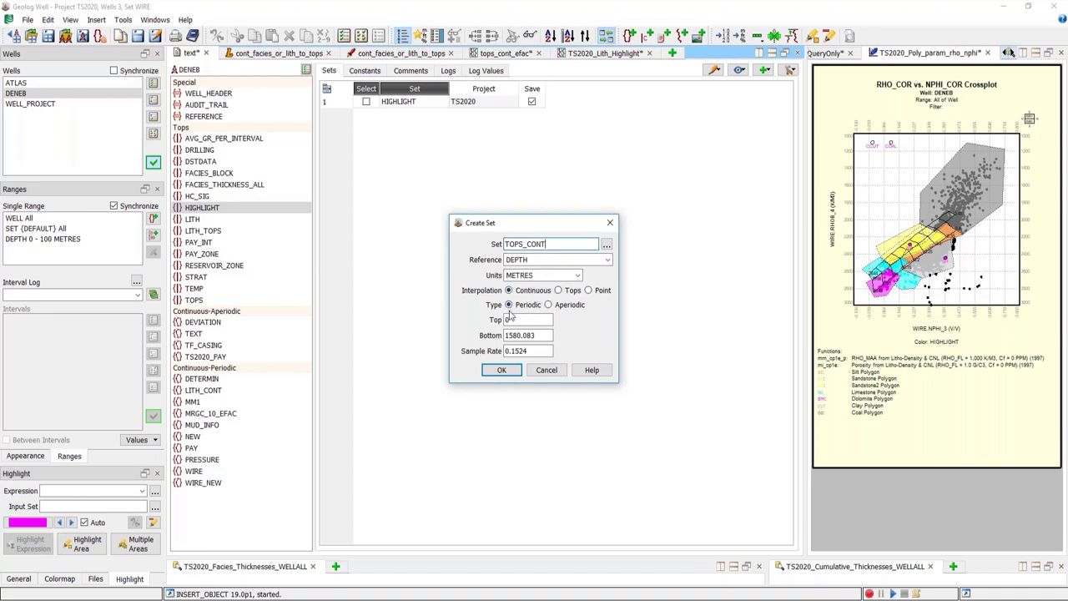
left_click_drag(538, 351, 505, 351)
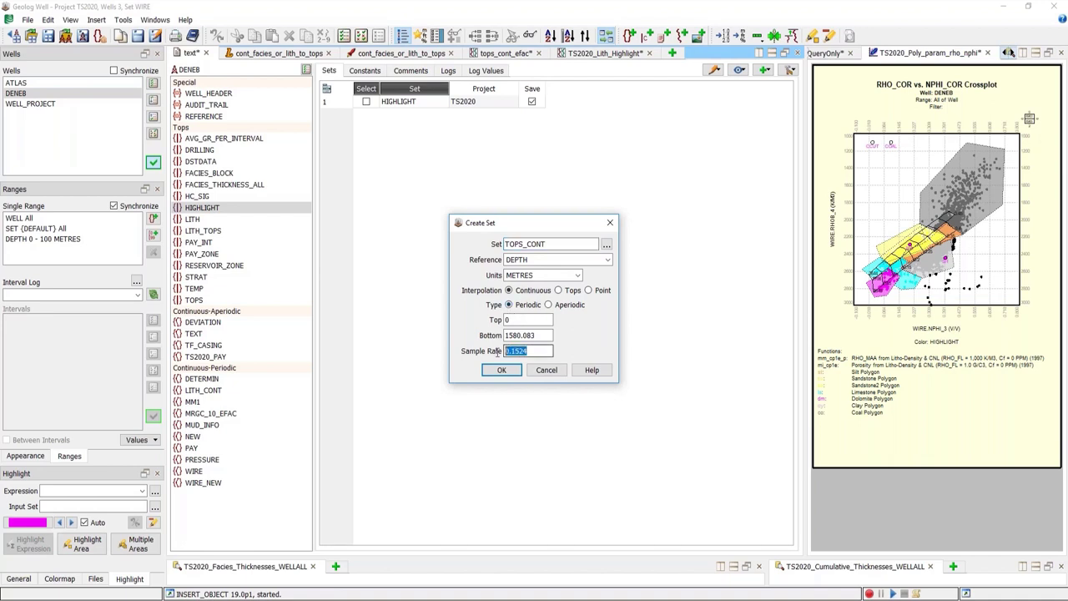
left_click(503, 371)
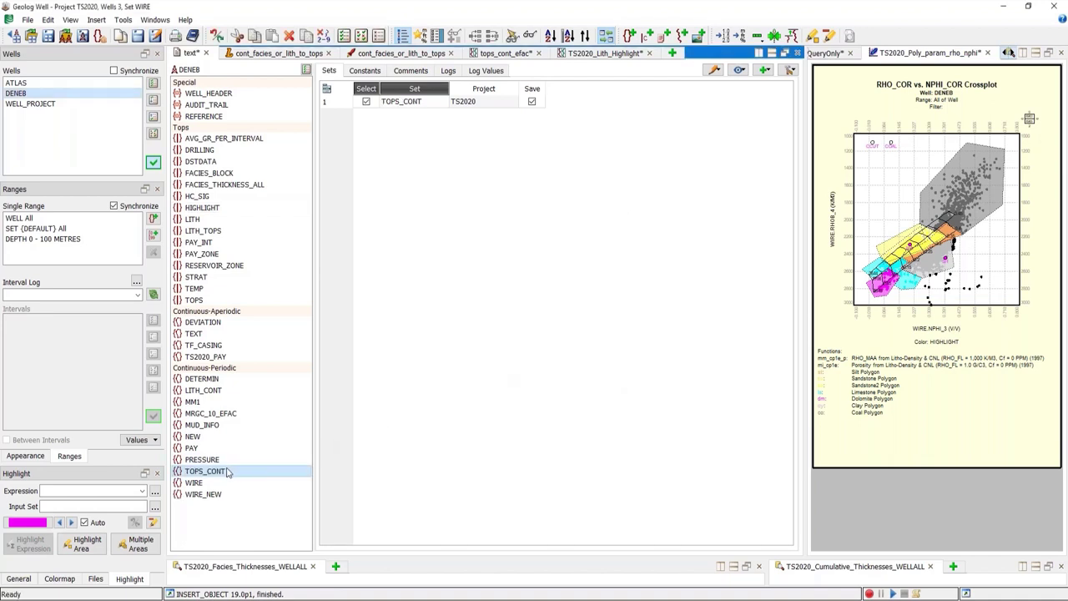
left_click(223, 473)
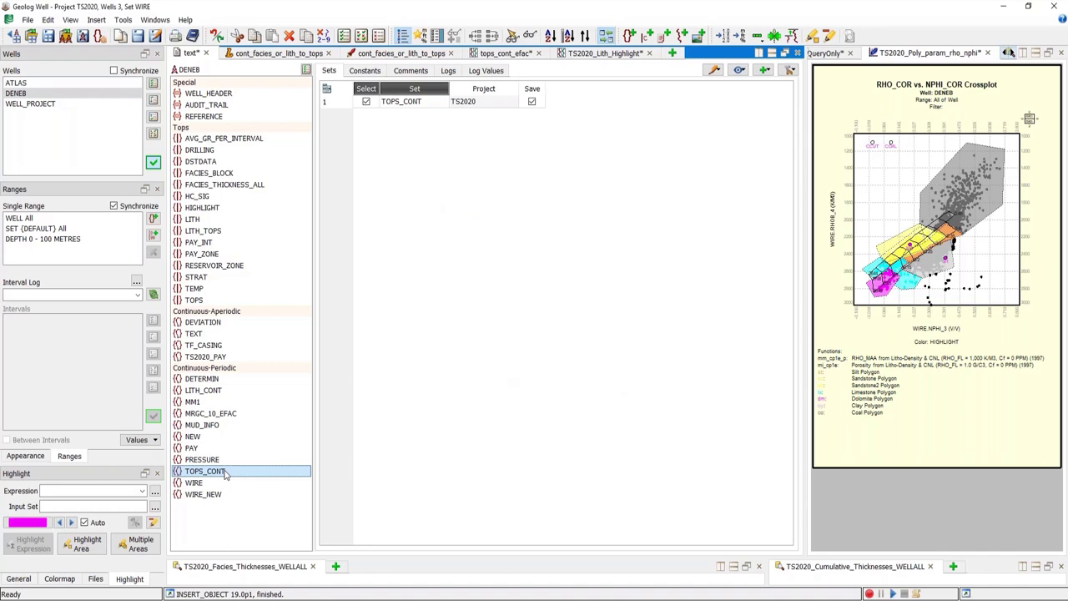
Step: Copy the DEPTH log and version 5 of the TOPS log from the TOPS set into the TOPS_CONT set
left_click(249, 300)
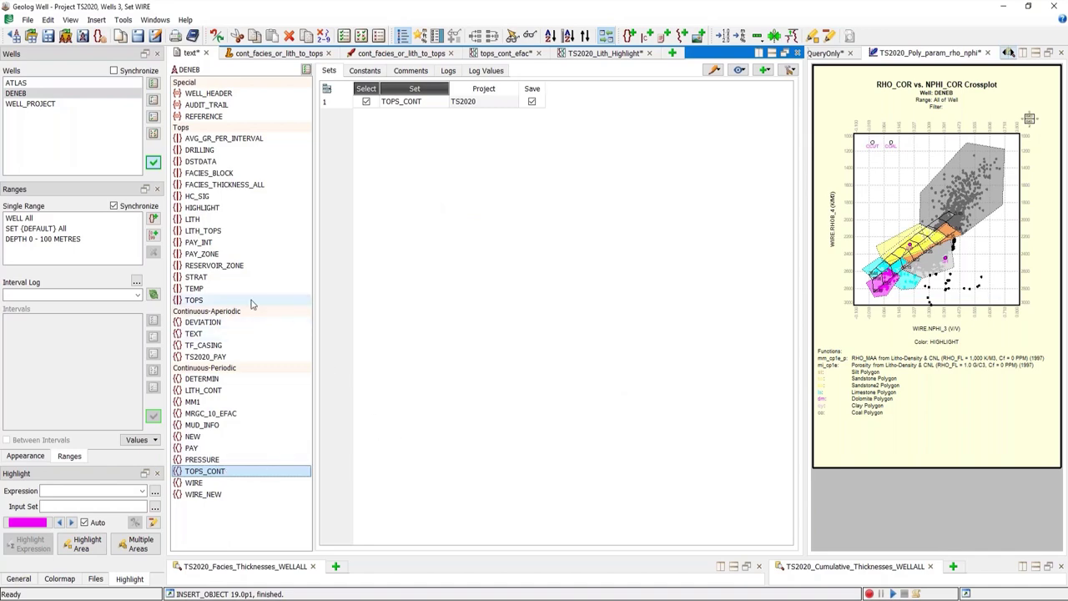
left_click(449, 71)
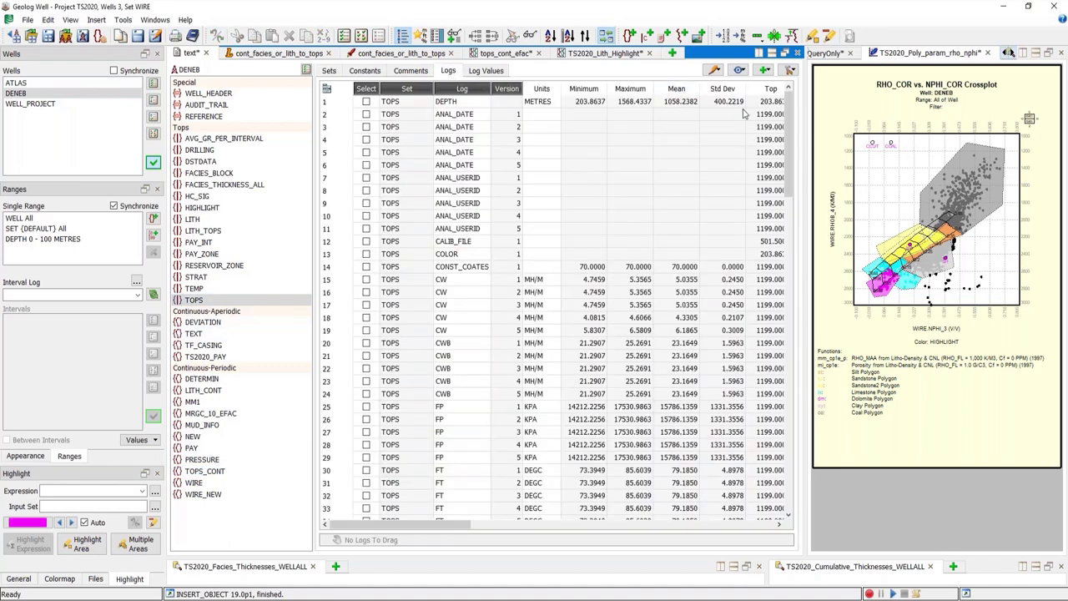
left_click(365, 101)
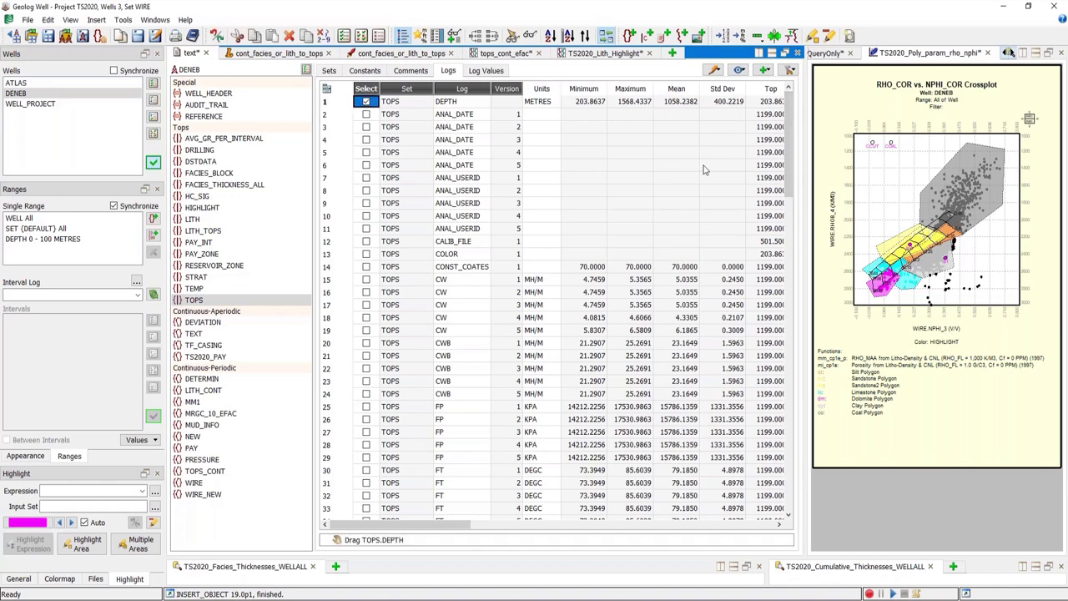
left_click_drag(786, 126, 786, 467)
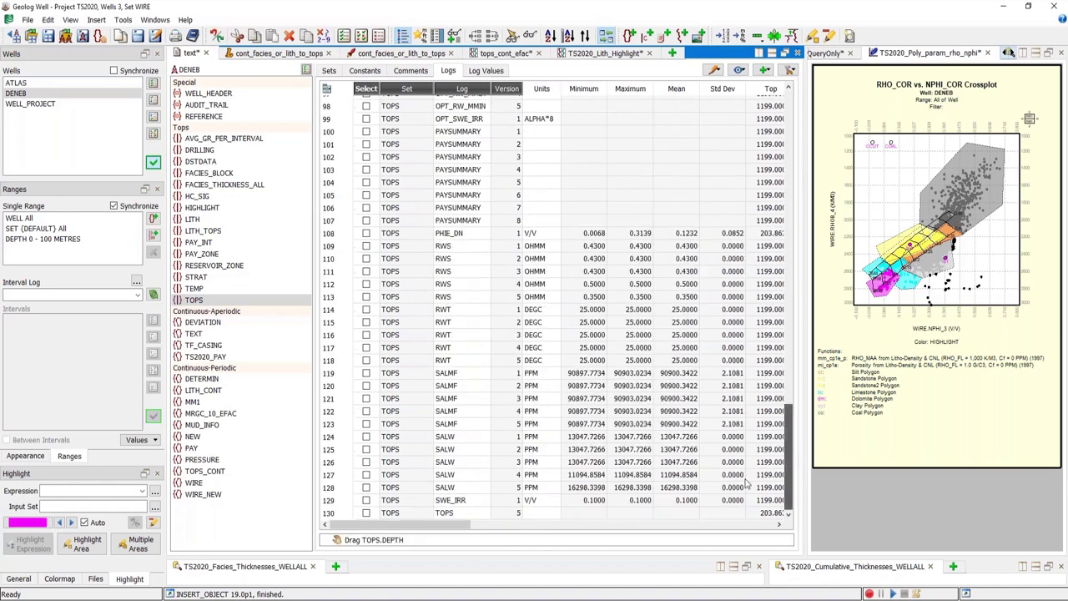
left_click(366, 514)
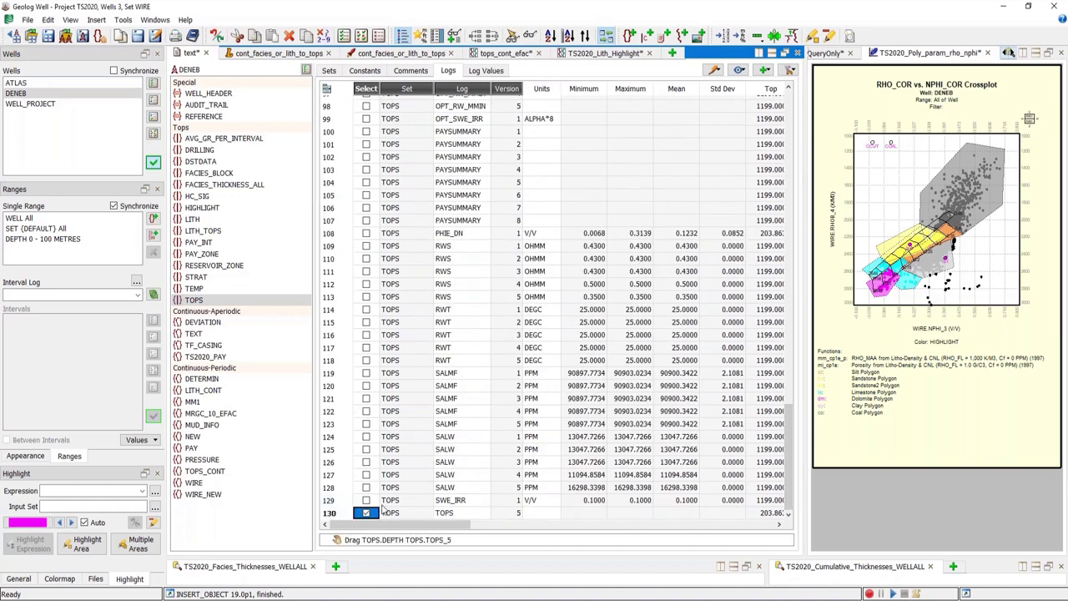
left_click(257, 37)
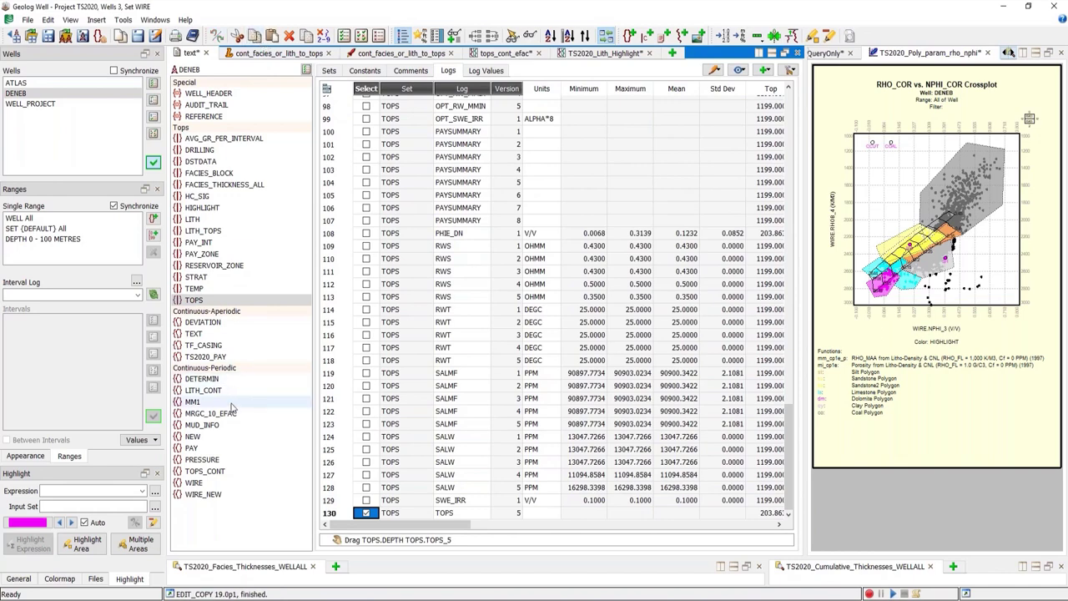
left_click(207, 471)
left_click(272, 37)
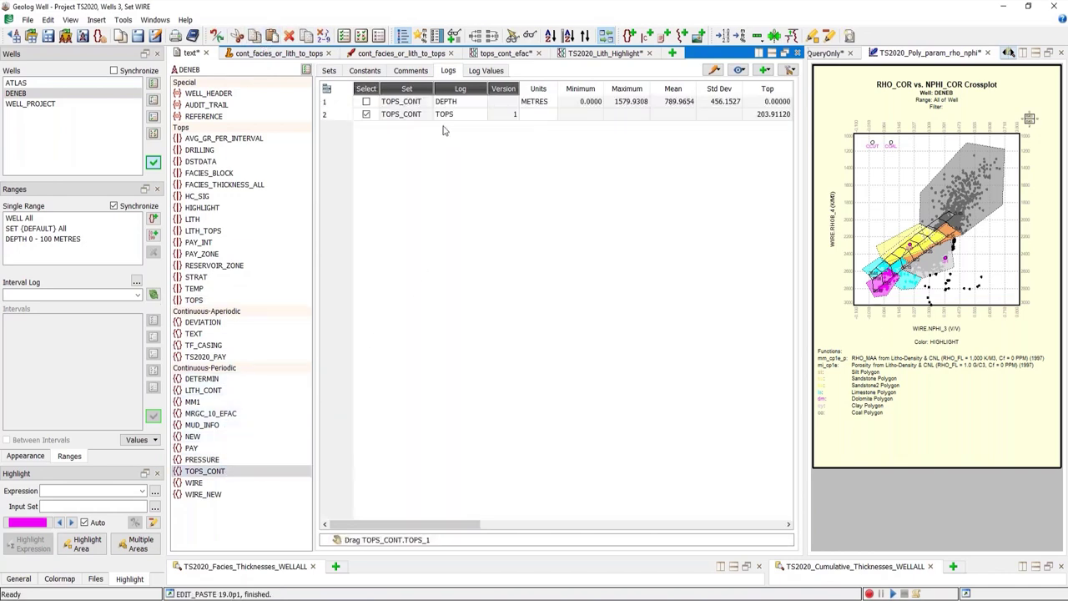
Step: Review the TOPS values of DENEB's TOPS_CONT set and cancel the active highlights
left_click(486, 71)
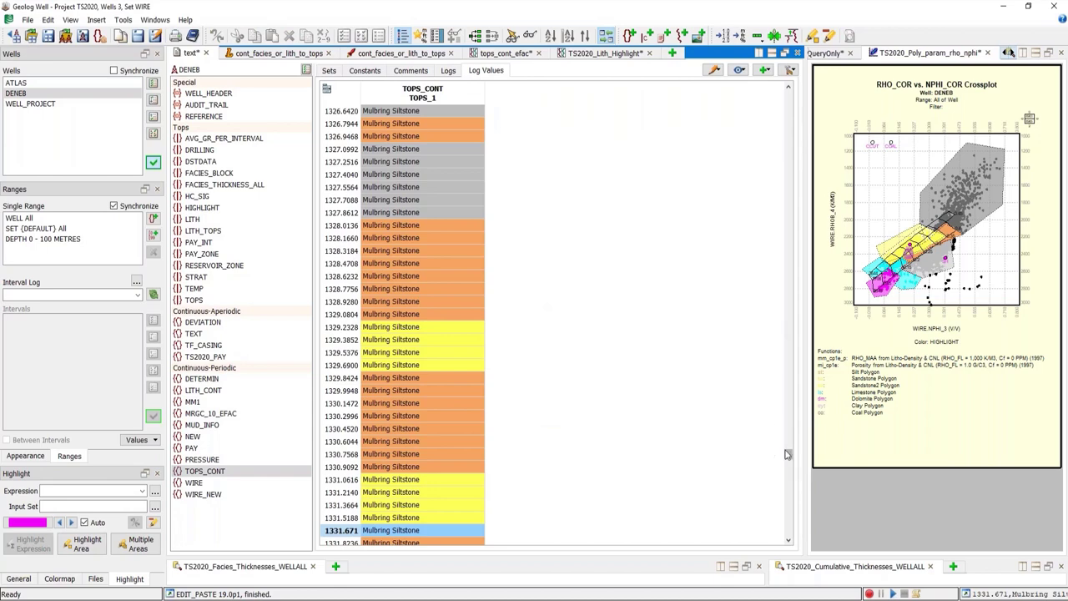
left_click_drag(789, 452, 788, 398)
left_click(828, 36)
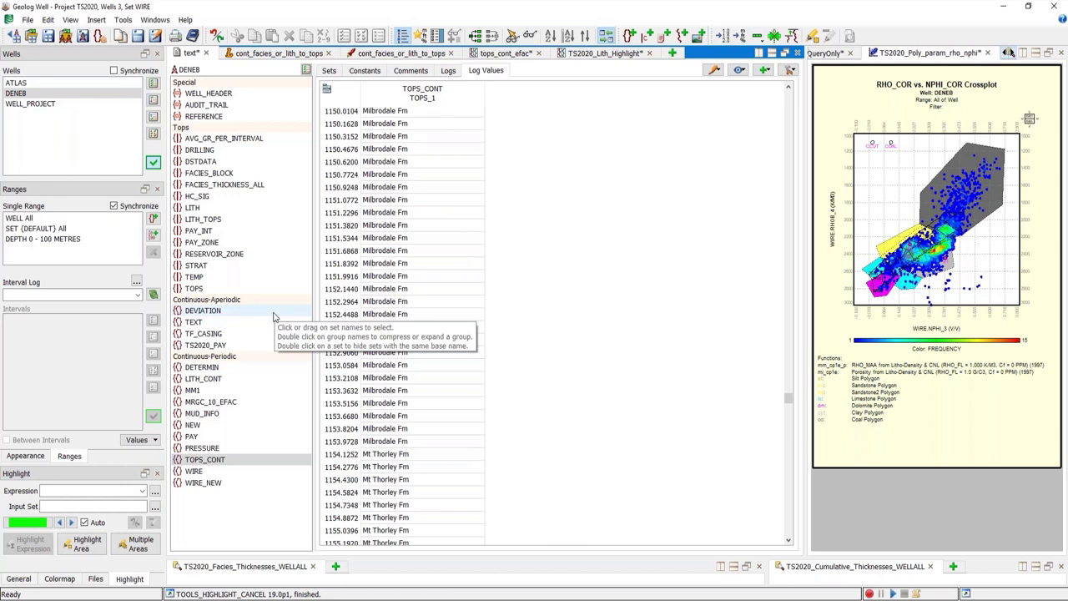
Step: Create a continuous periodic set DIP_CONT in well ATLAS, referenced to DEPTH in metres from 0 to 1654.759 with sample rate 0.1524
left_click(16, 83)
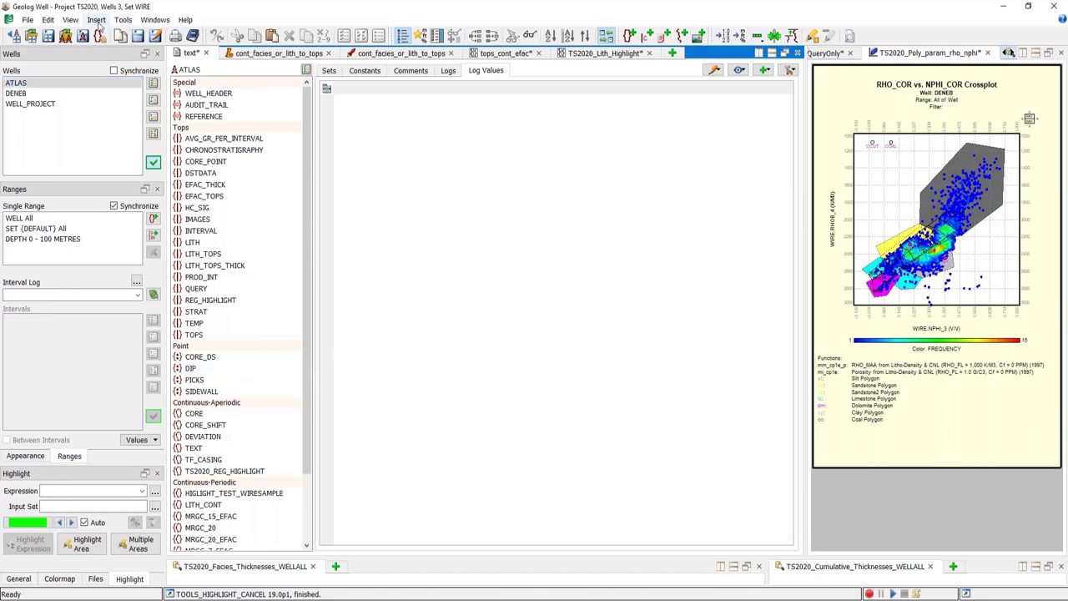
left_click(97, 20)
left_click(125, 39)
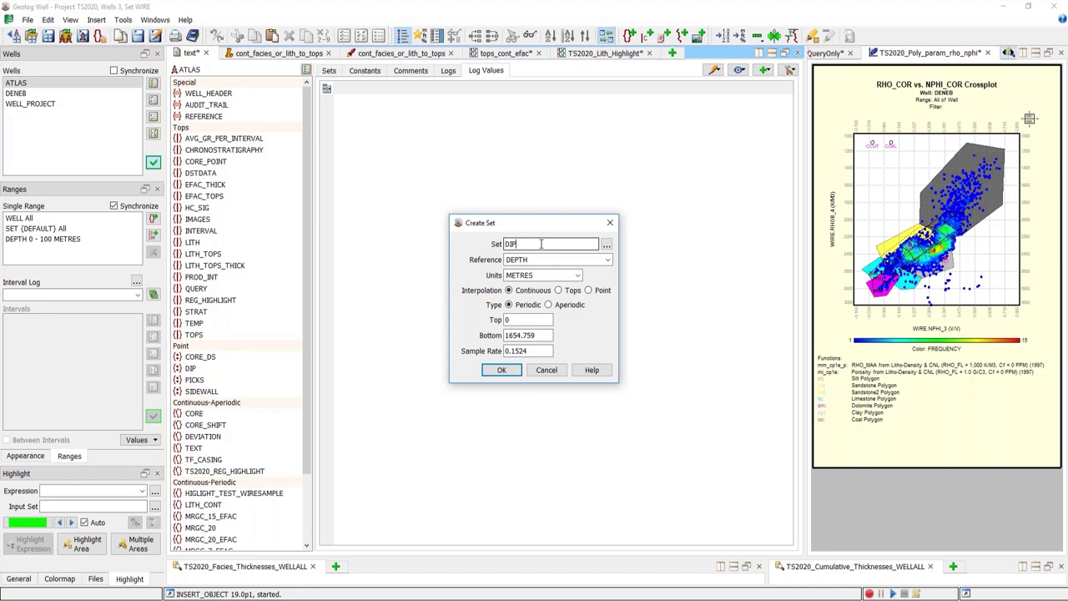
type("DIP_CONT")
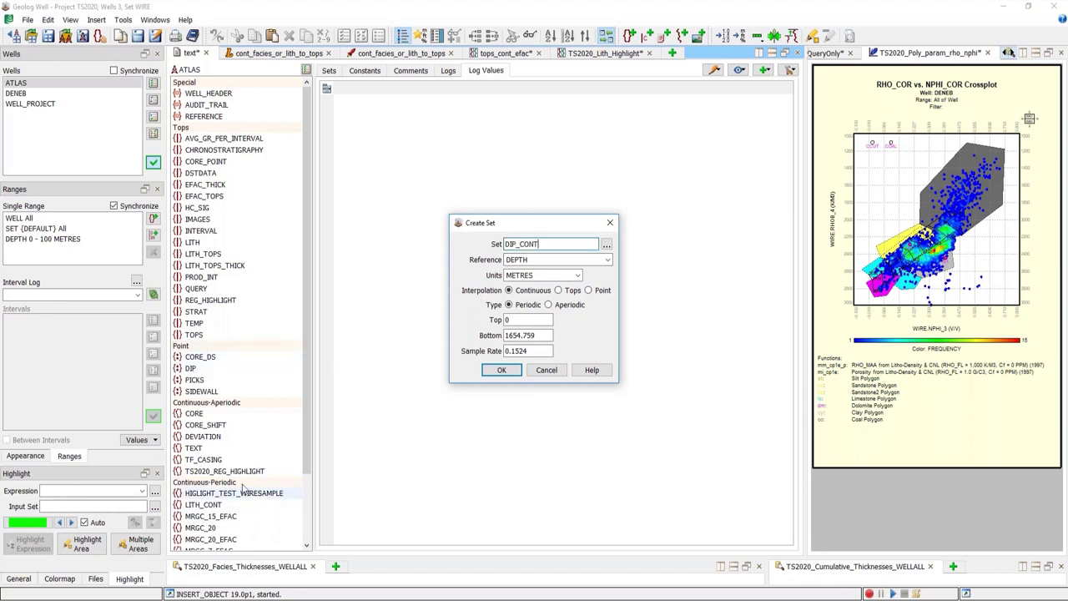
left_click(510, 372)
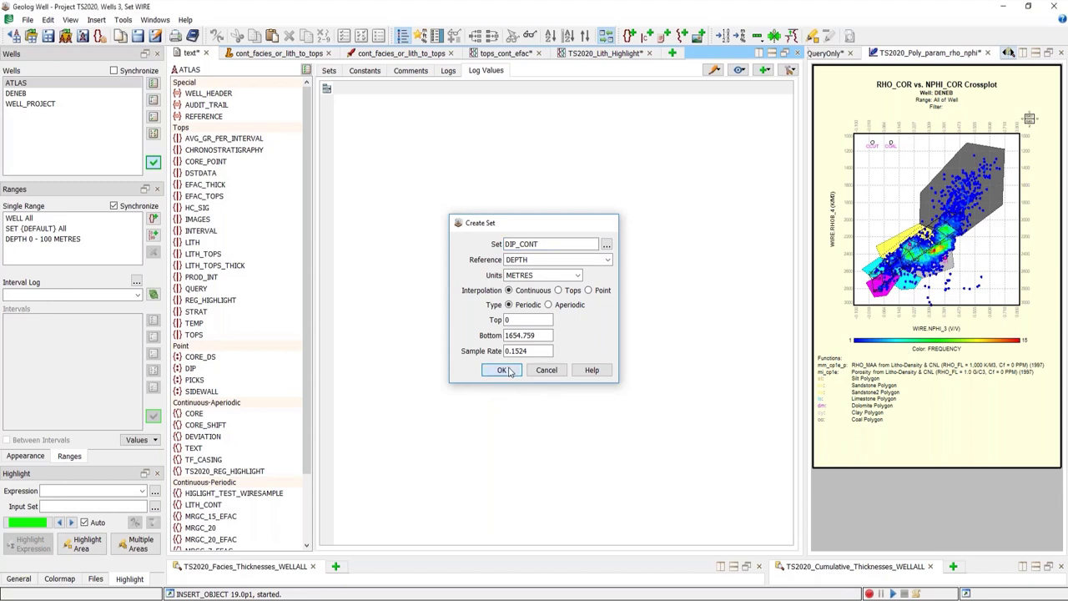
Step: Set the interpolation of ATLAS's DIP set to TOPS
left_click(241, 371)
left_click(449, 70)
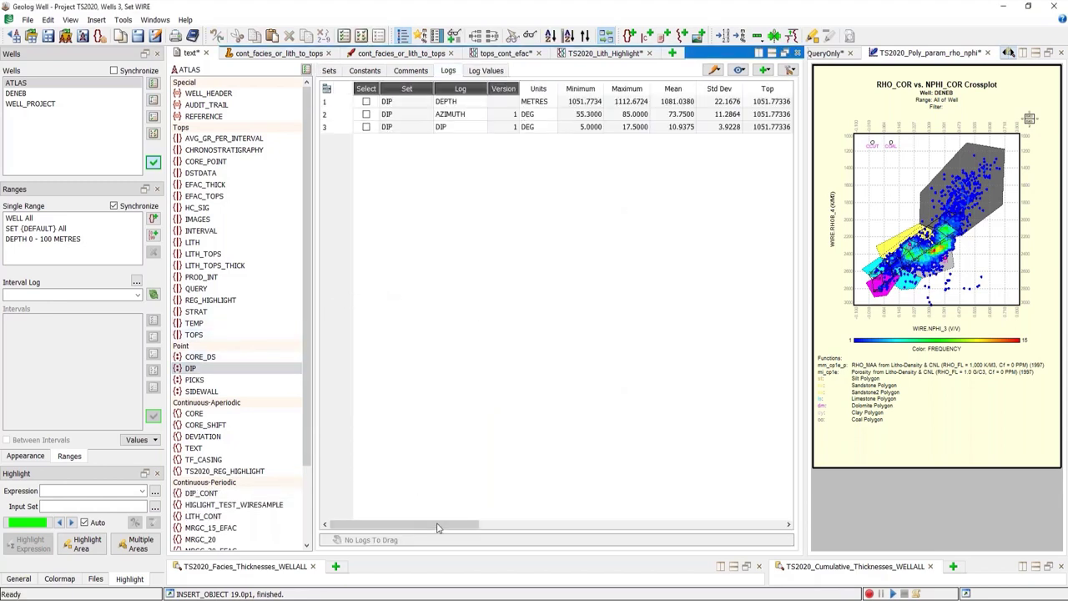
left_click_drag(440, 527, 535, 525)
left_click(729, 101)
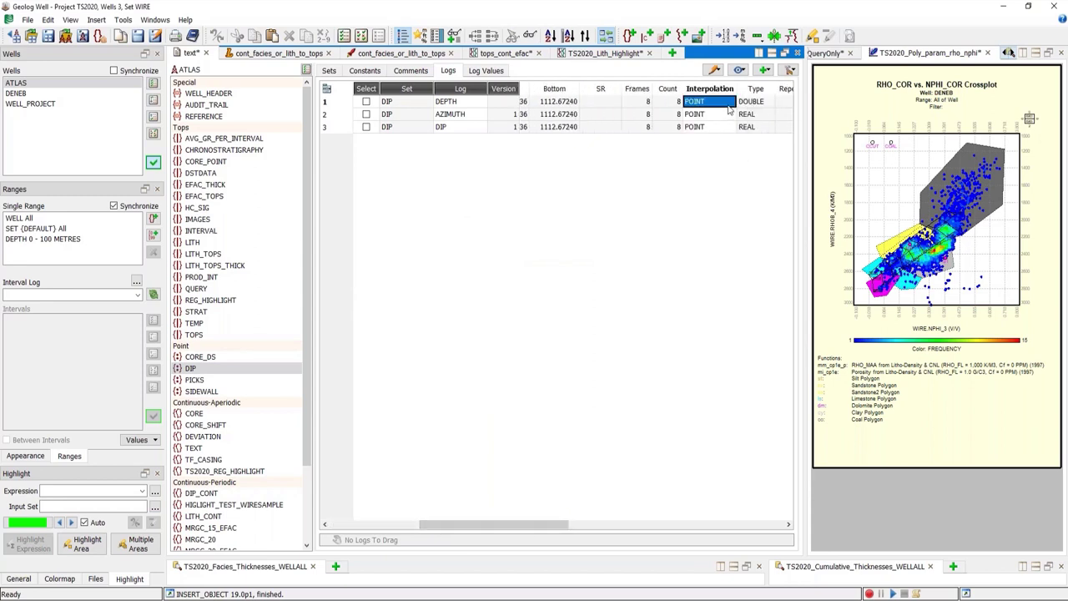
left_click(730, 100)
left_click(721, 123)
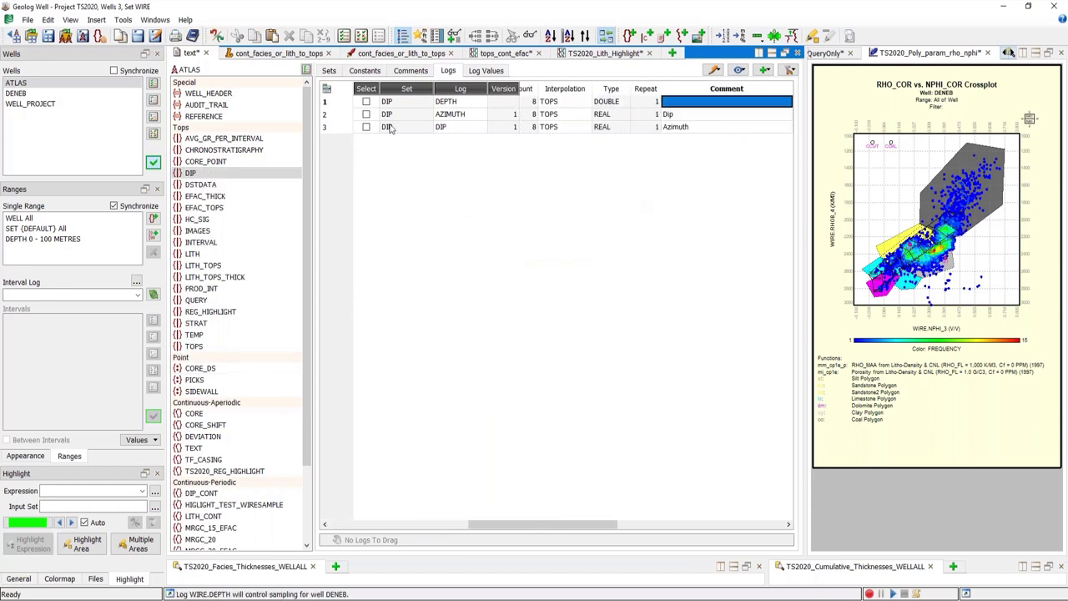
Step: Copy the DEPTH, AZIMUTH and DIP logs from the DIP set into DIP_CONT and review the continuous log values
left_click(366, 102)
left_click(365, 127, "shift")
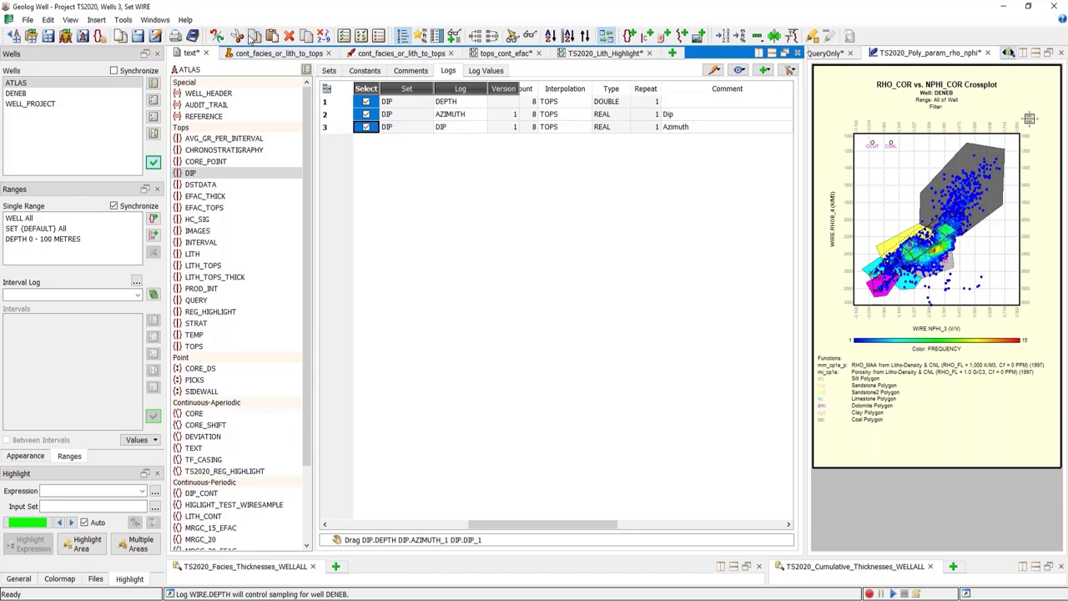
scroll(294, 458, "down", 3)
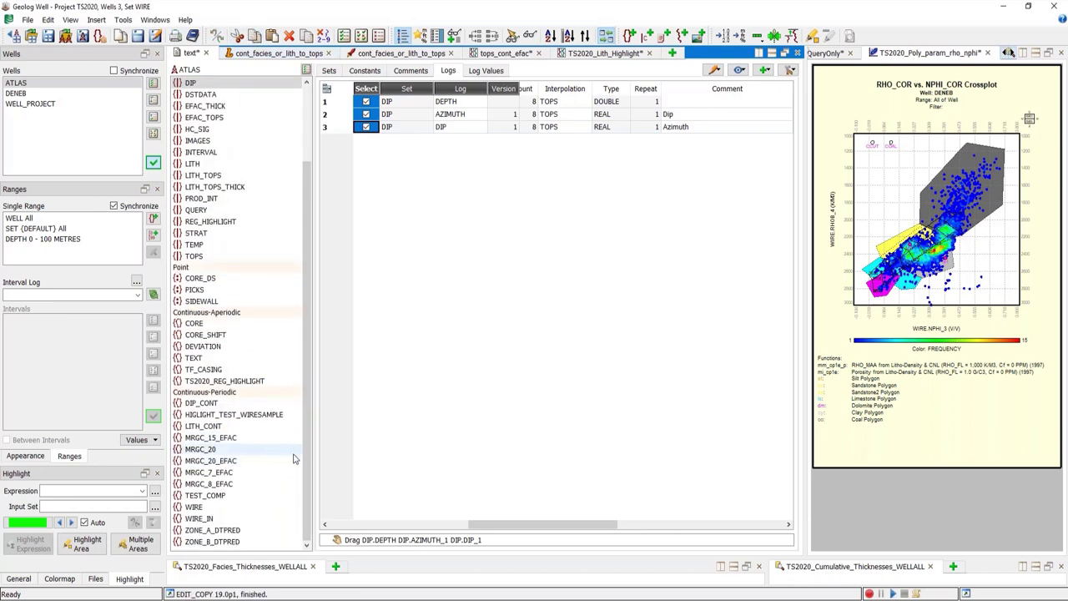
left_click(275, 403)
left_click(272, 36)
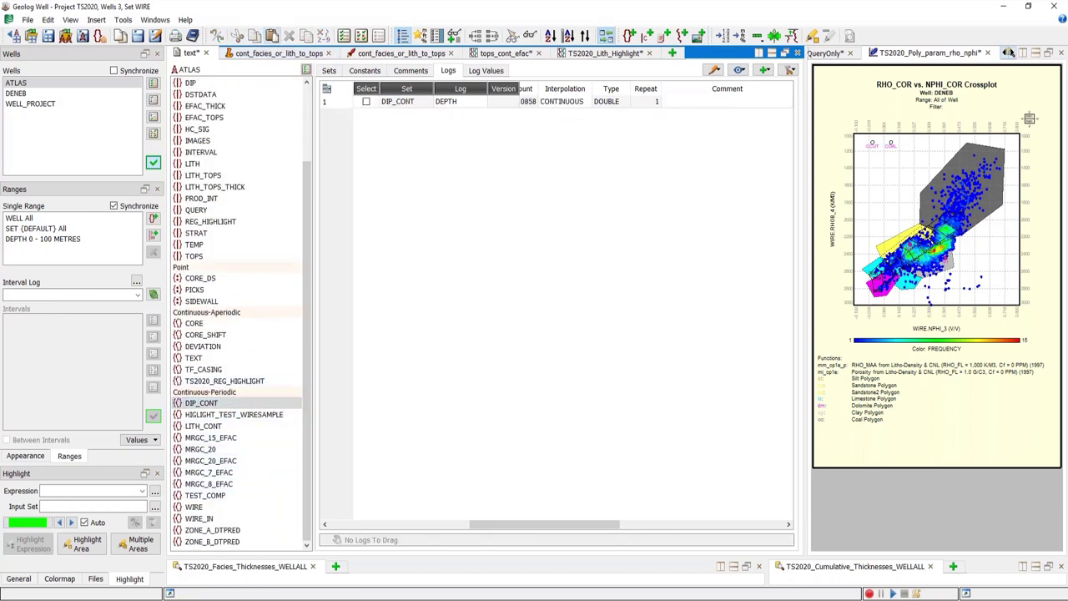
left_click(488, 72)
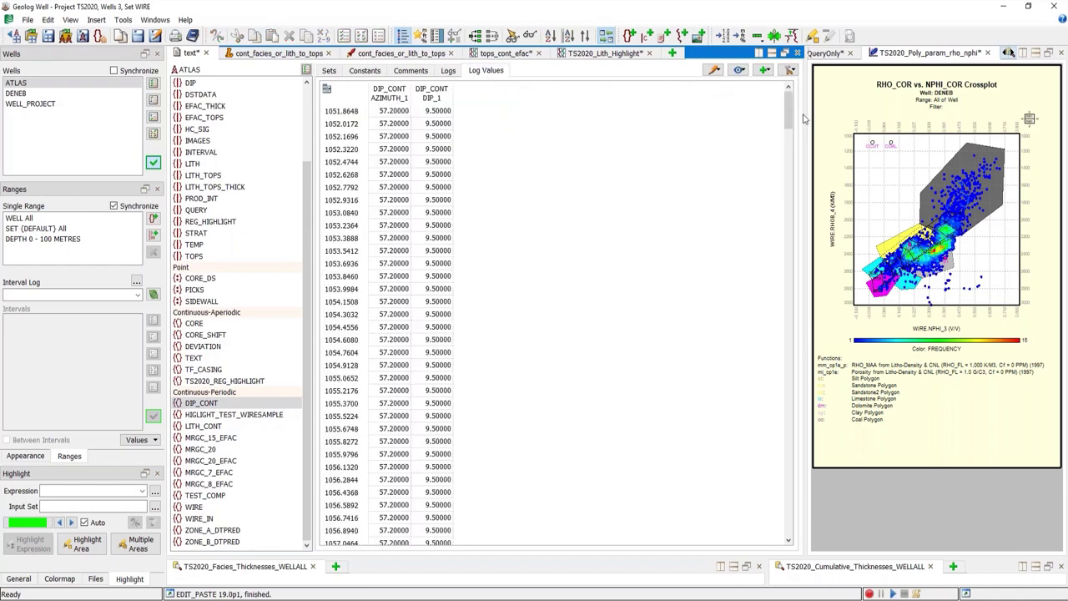
left_click_drag(788, 117, 785, 331)
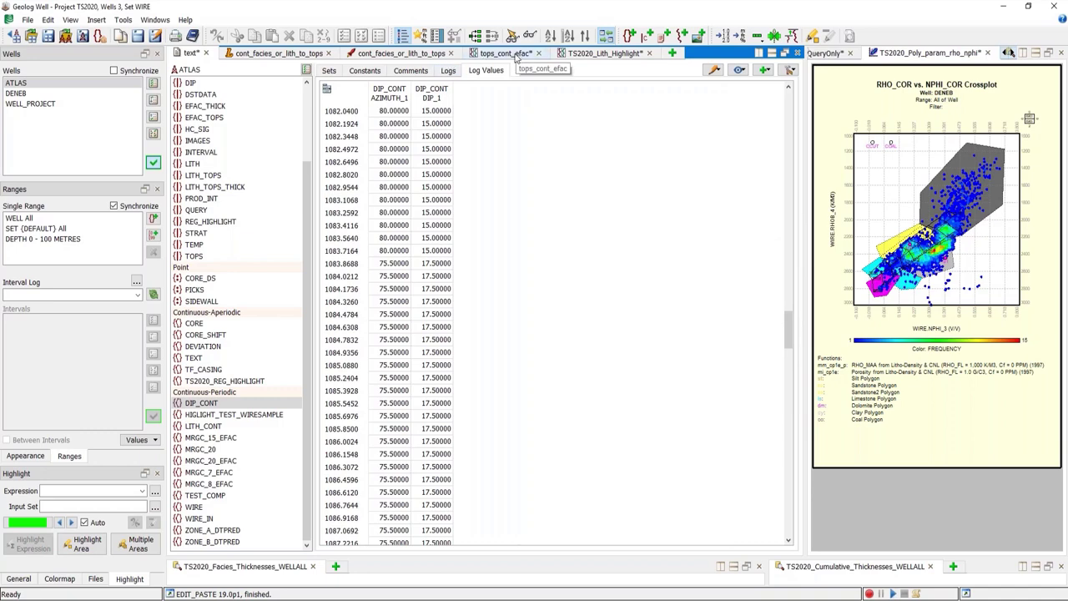
Step: Compare ATLAS's original DIP log with the DIP_CONT version in the TS2020_Lith_Highlight layout at 1:200 scale
left_click(619, 55)
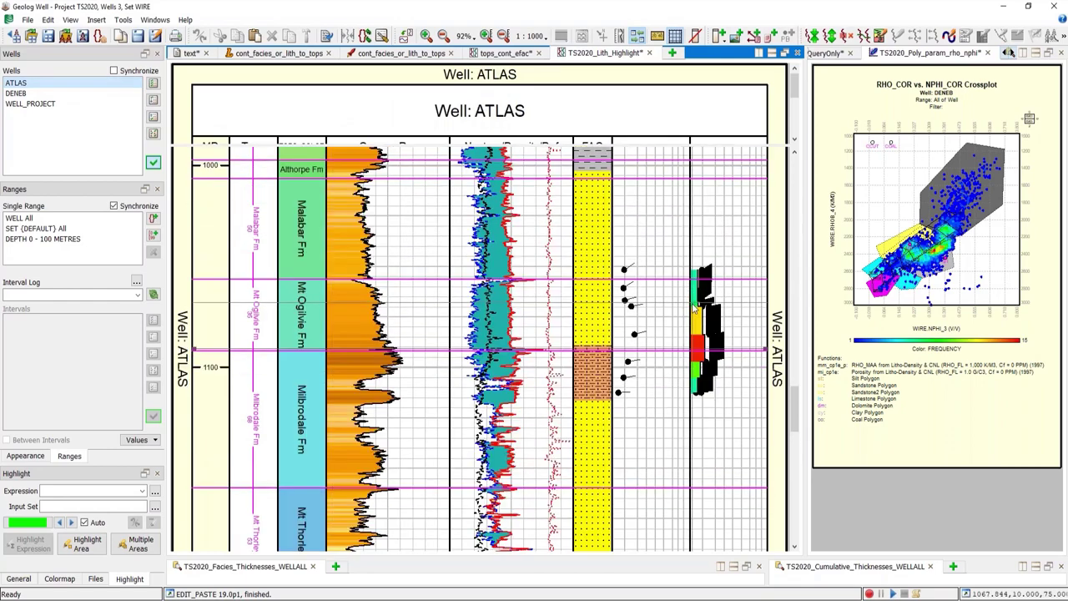
left_click(534, 36)
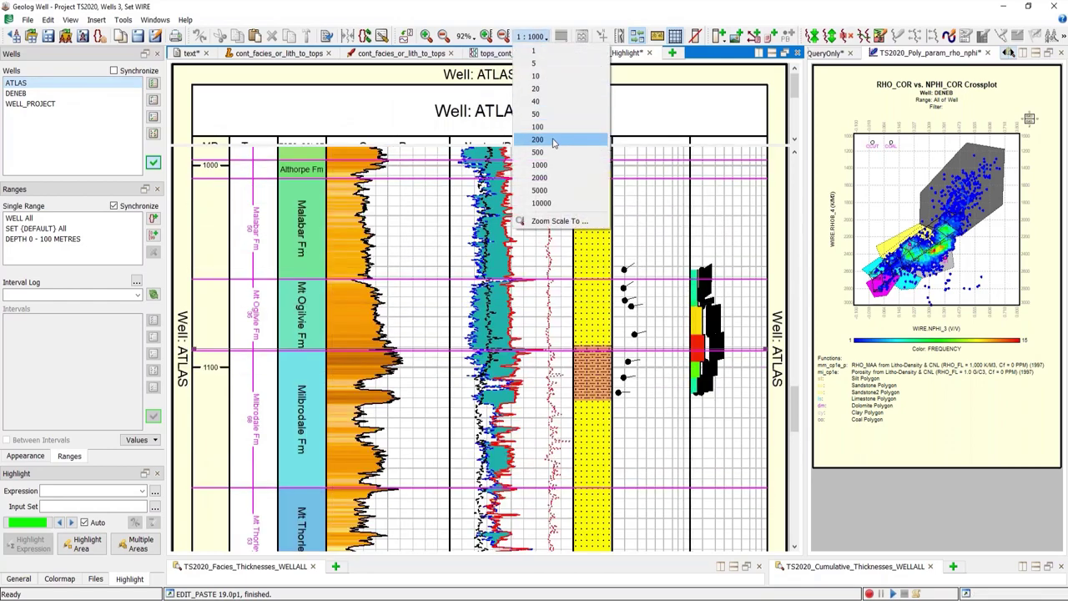
left_click(537, 139)
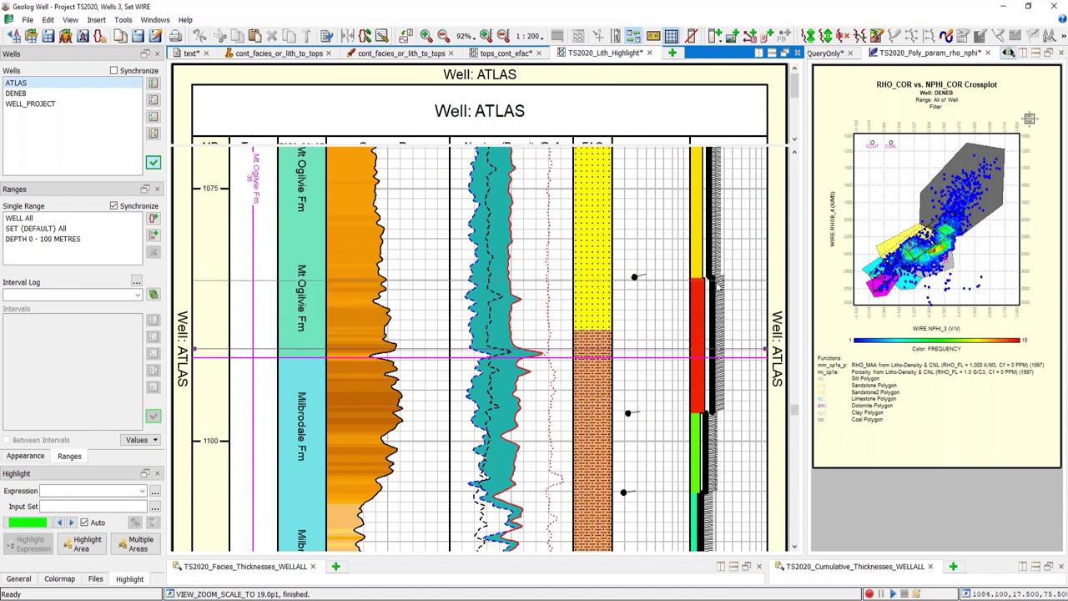
scroll(716, 333, "down", 3)
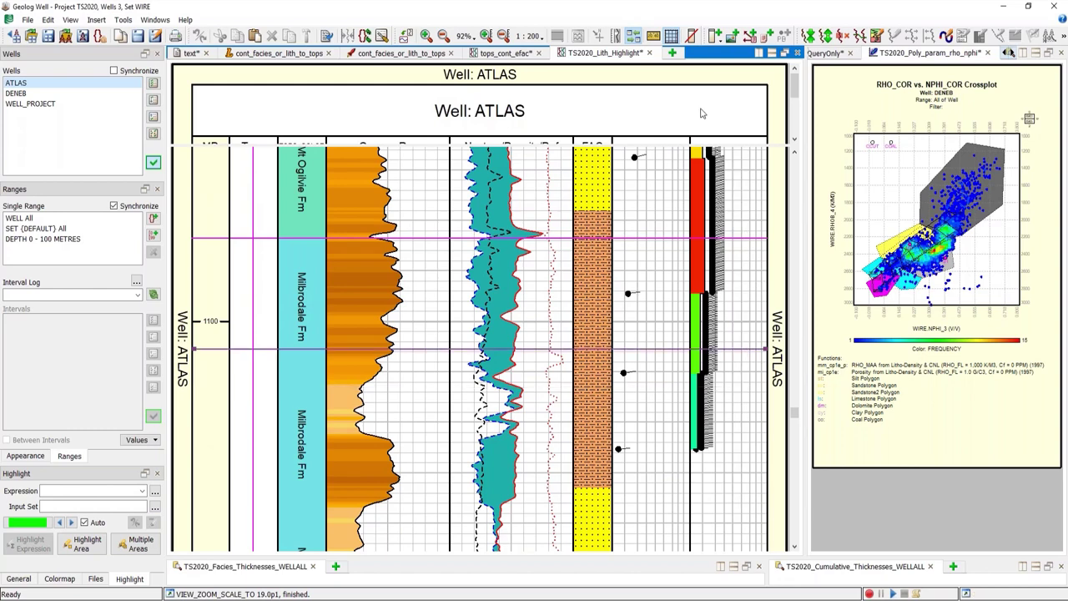
scroll(700, 112, "down", 3)
scroll(741, 200, "up", 3)
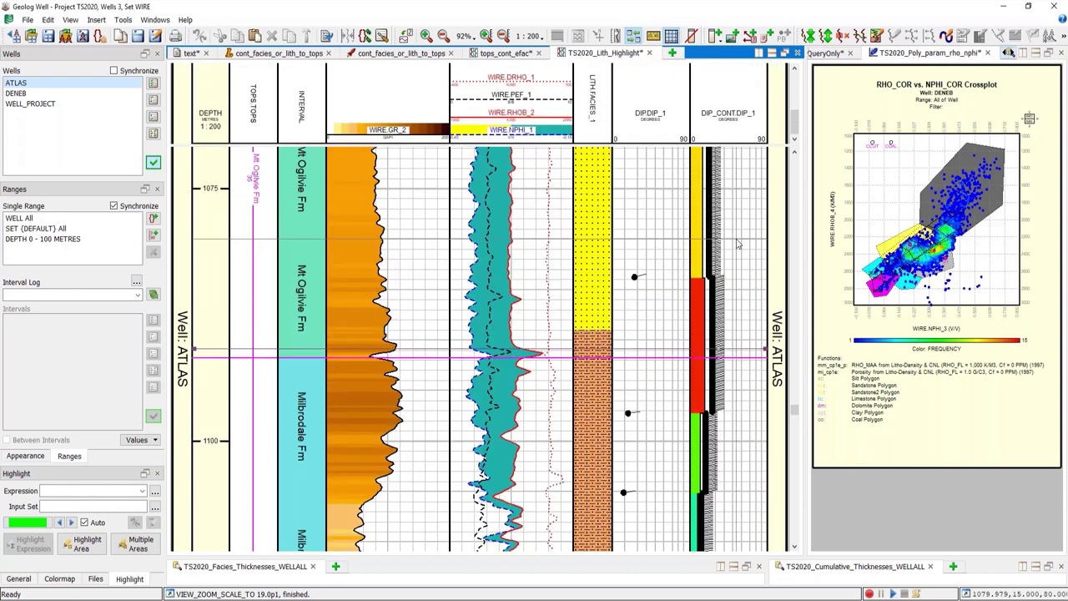
Step: Return to the text view and set the interpolation of ATLAS's DIP set back to POINT
left_click(191, 54)
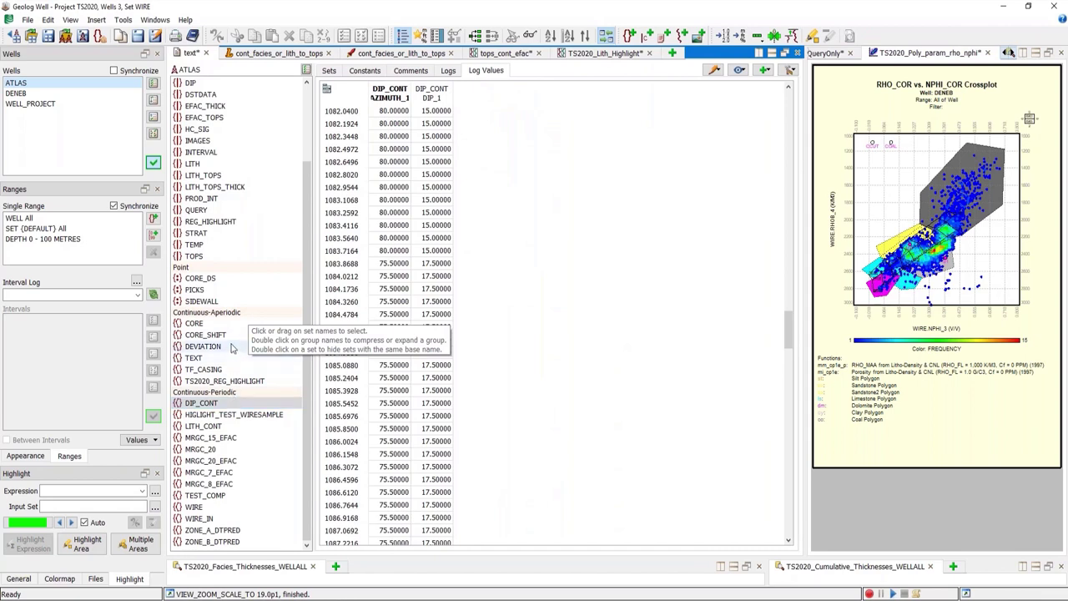
left_click(229, 85)
left_click(448, 71)
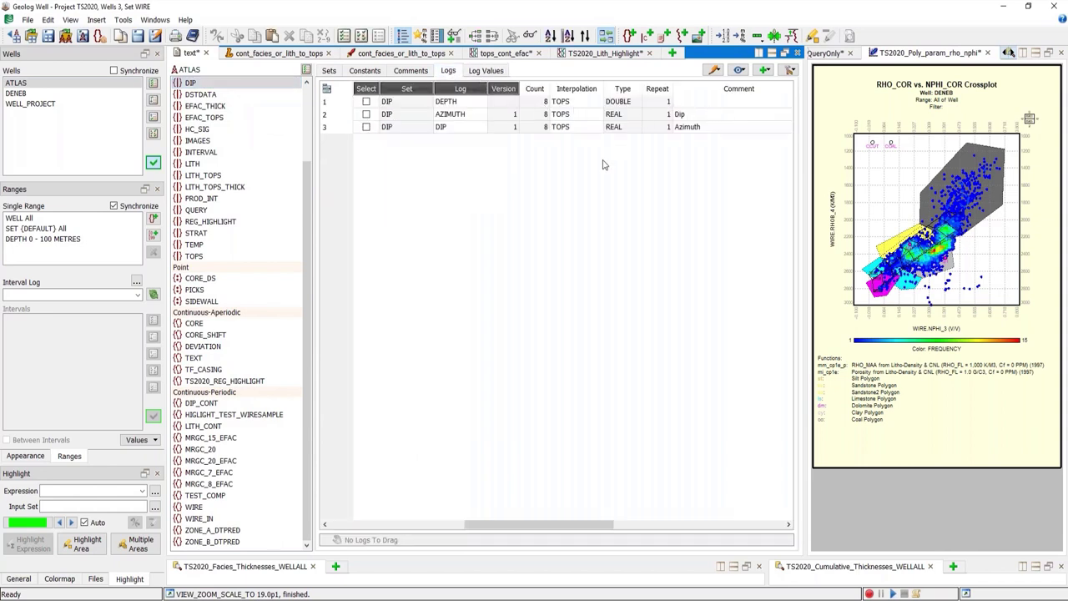
left_click(581, 101)
left_click(576, 121)
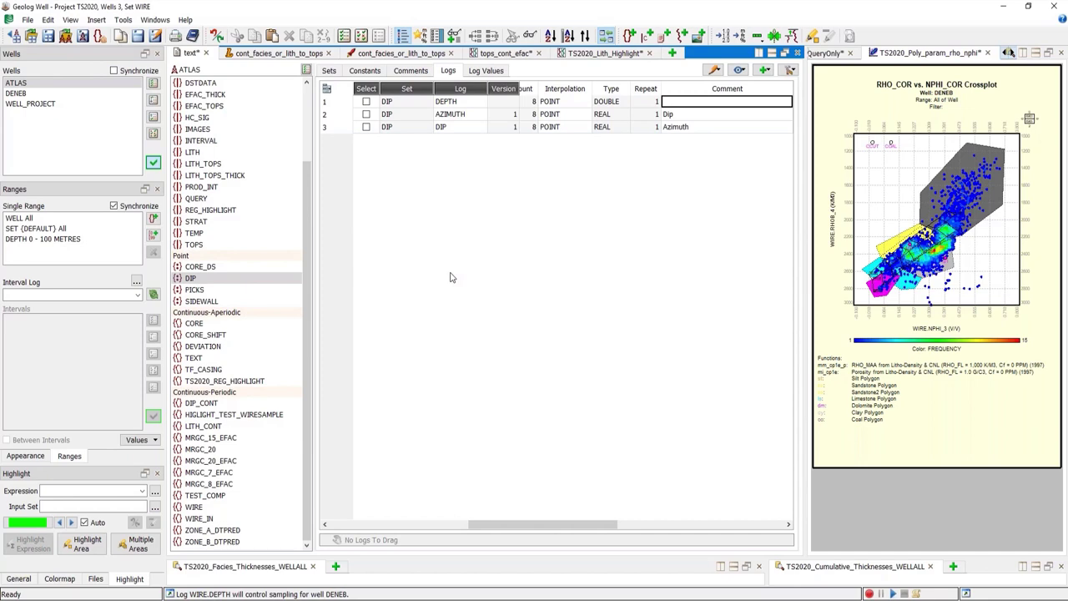
Step: Open the TS2020_Section3 workspace, discarding all view and well changes, and enlarge the pane showing the insert_constant Loglan
left_click(31, 36)
left_click(439, 189)
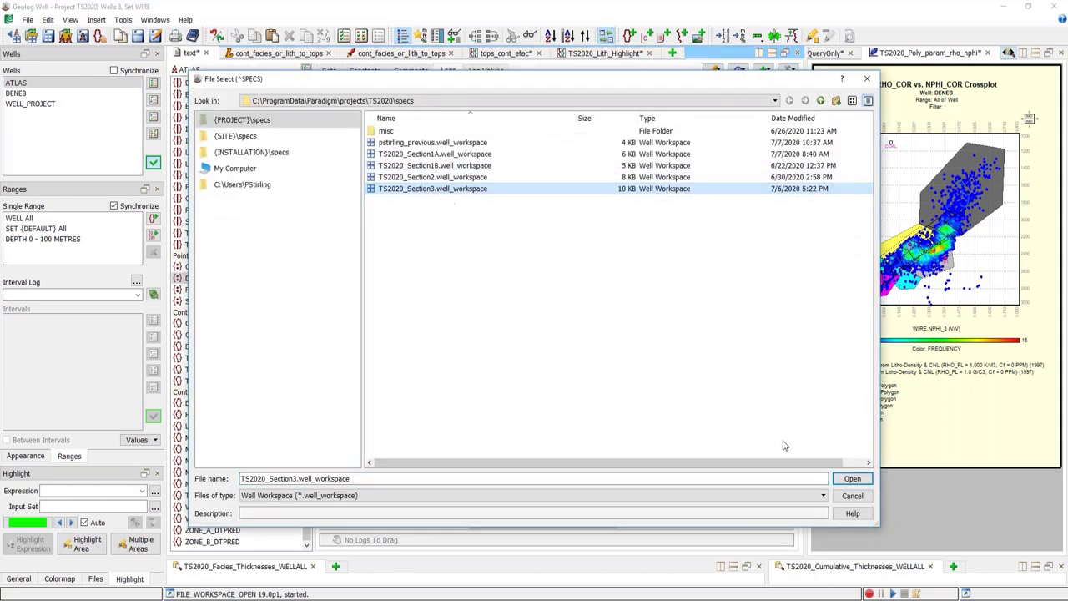
left_click(851, 479)
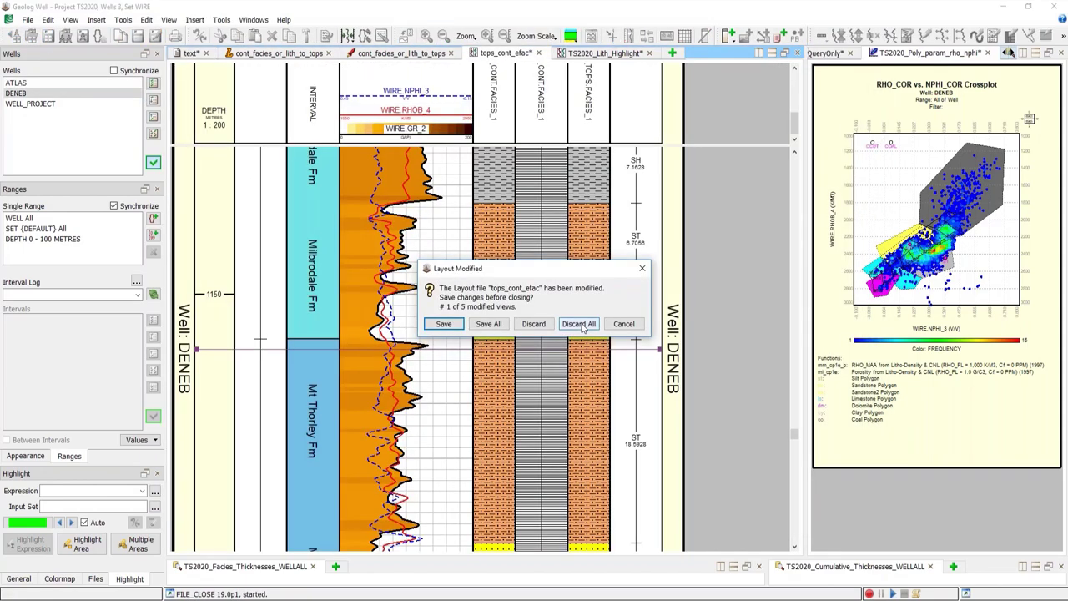
left_click(579, 324)
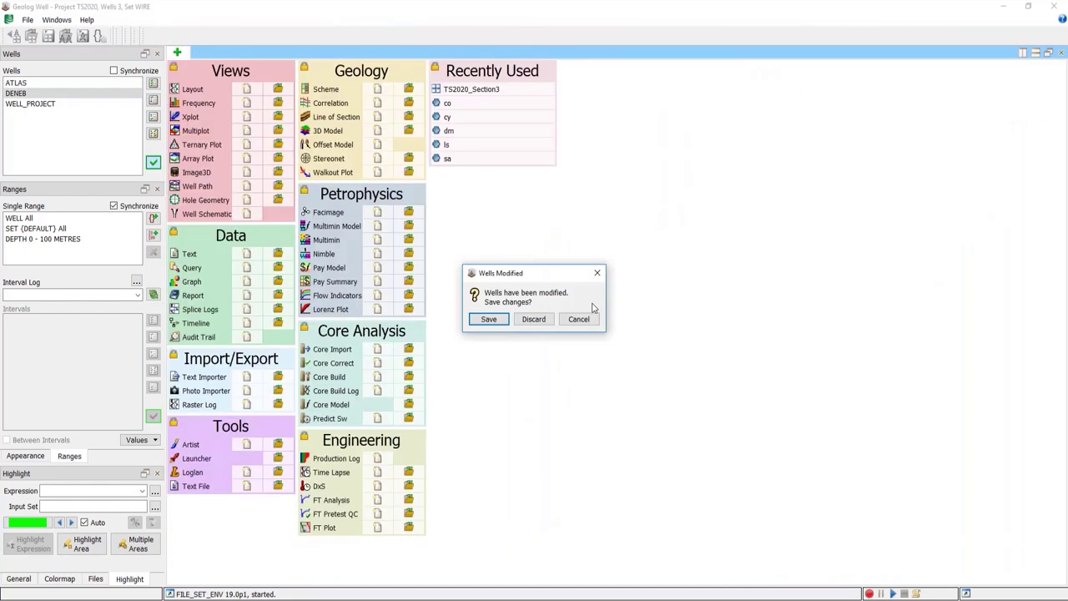
left_click(533, 319)
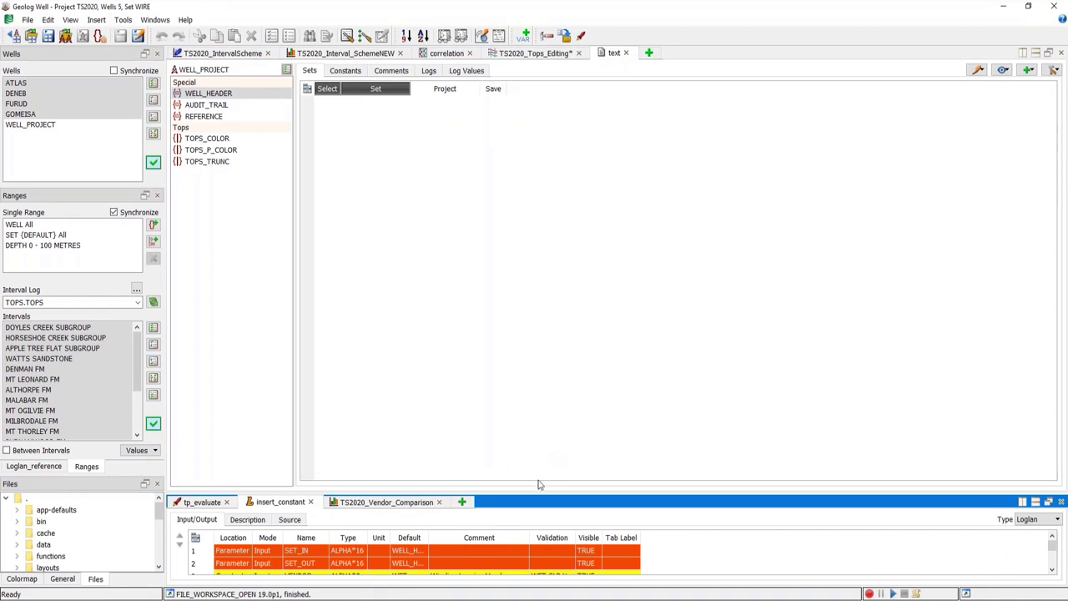
left_click_drag(537, 494, 536, 462)
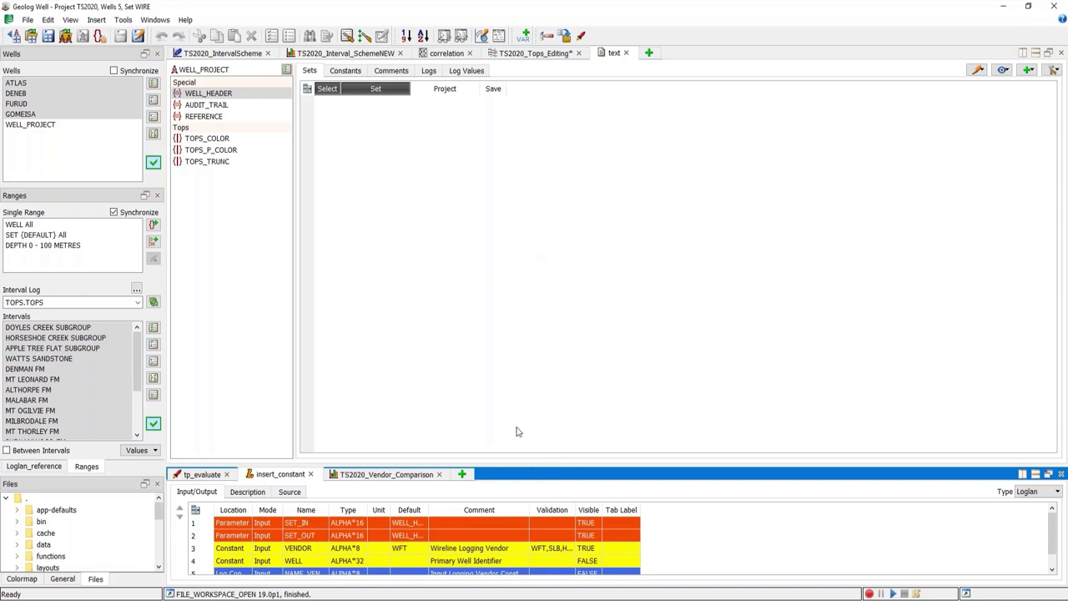
left_click(521, 361)
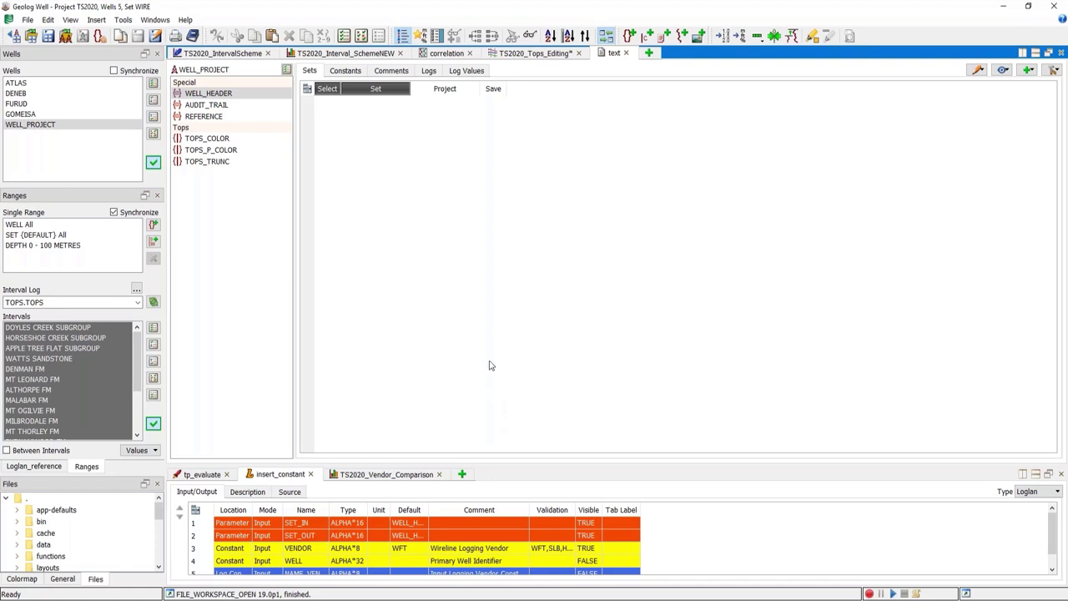
Step: Look through the TS2020_IntervalScheme crossplot, the correlation layout and the four wells' tops in TS2020_Tops_Editing
left_click(230, 54)
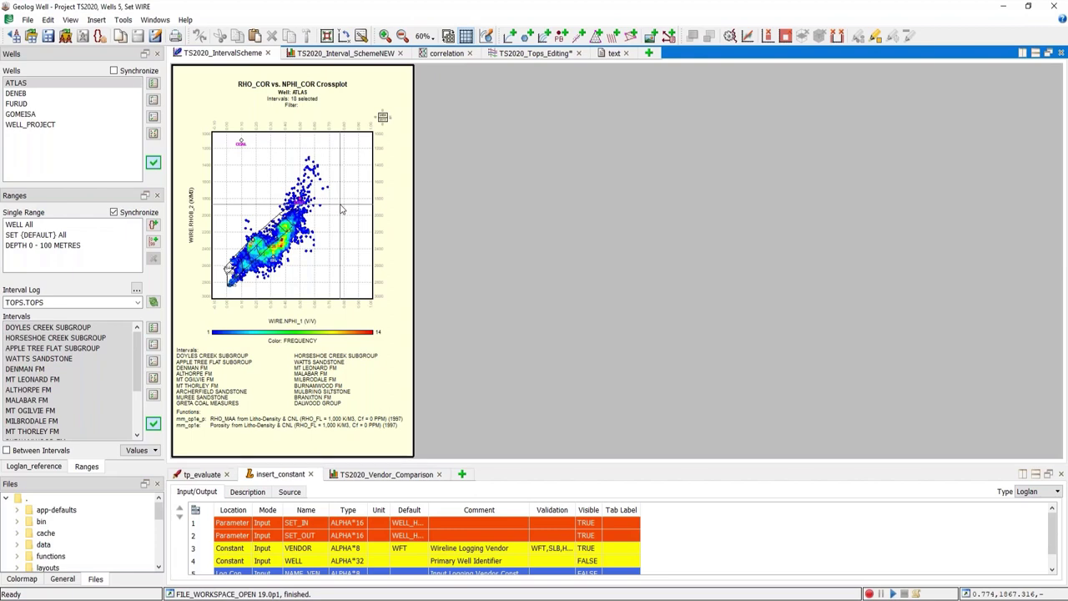
left_click(528, 54)
left_click(451, 55)
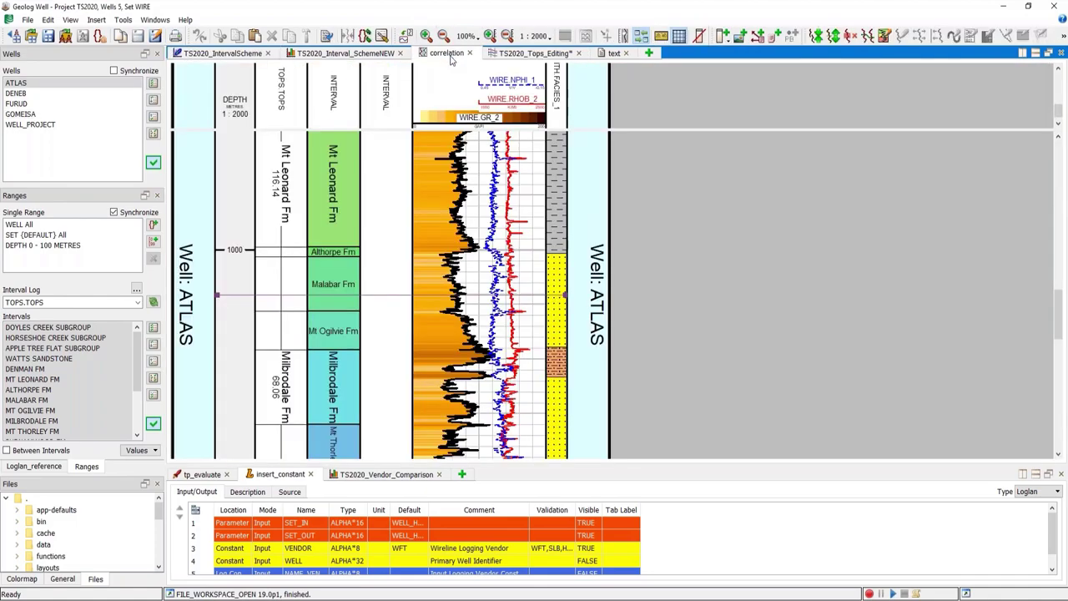
left_click(528, 55)
scroll(655, 191, "down", 6)
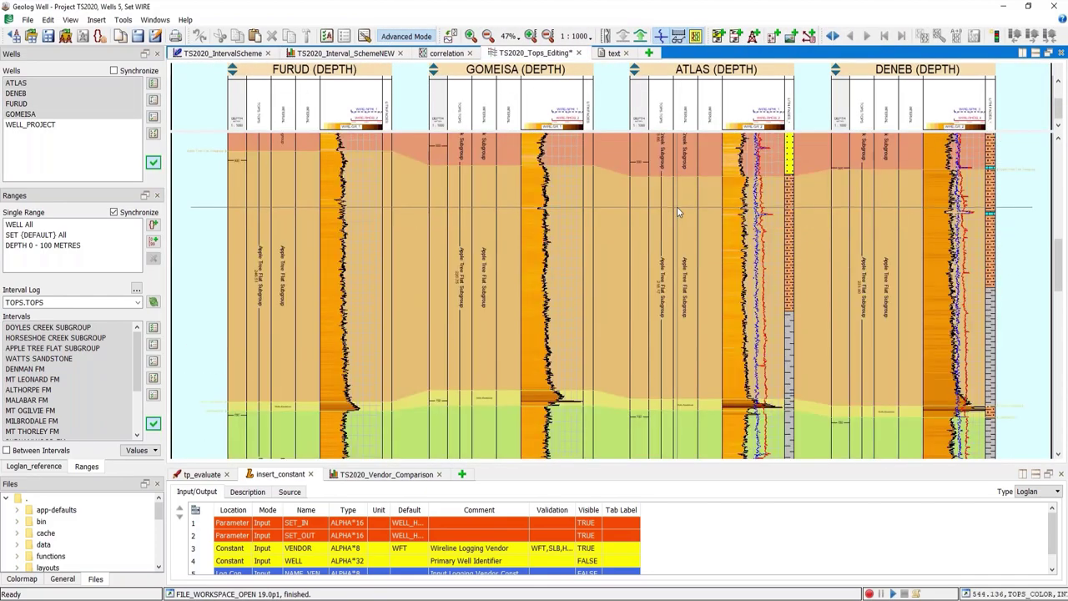
scroll(582, 305, "down", 3)
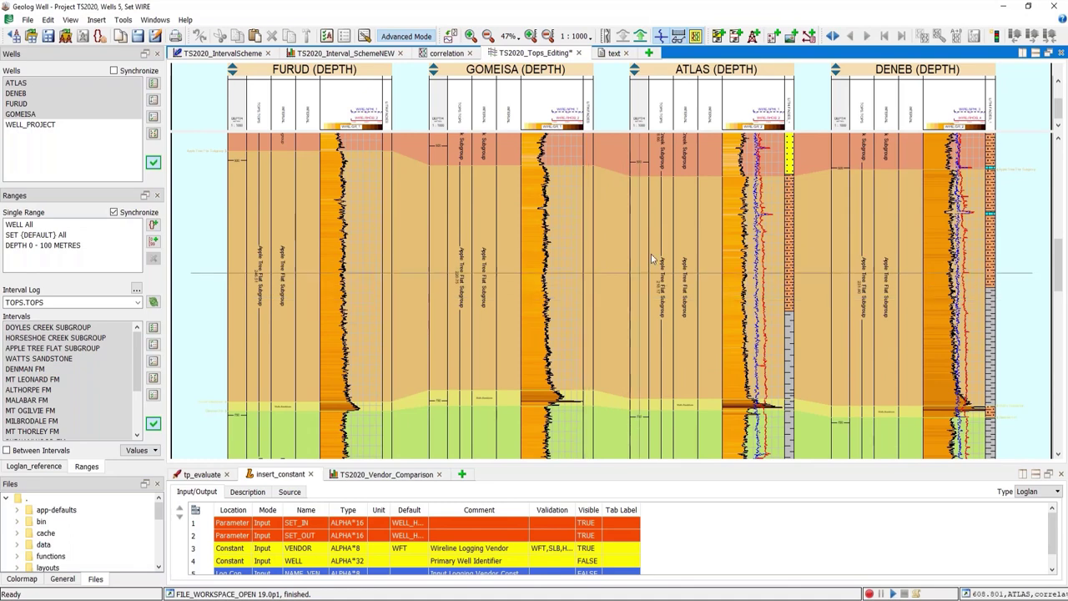
scroll(572, 248, "down", 2)
scroll(575, 249, "down", 3)
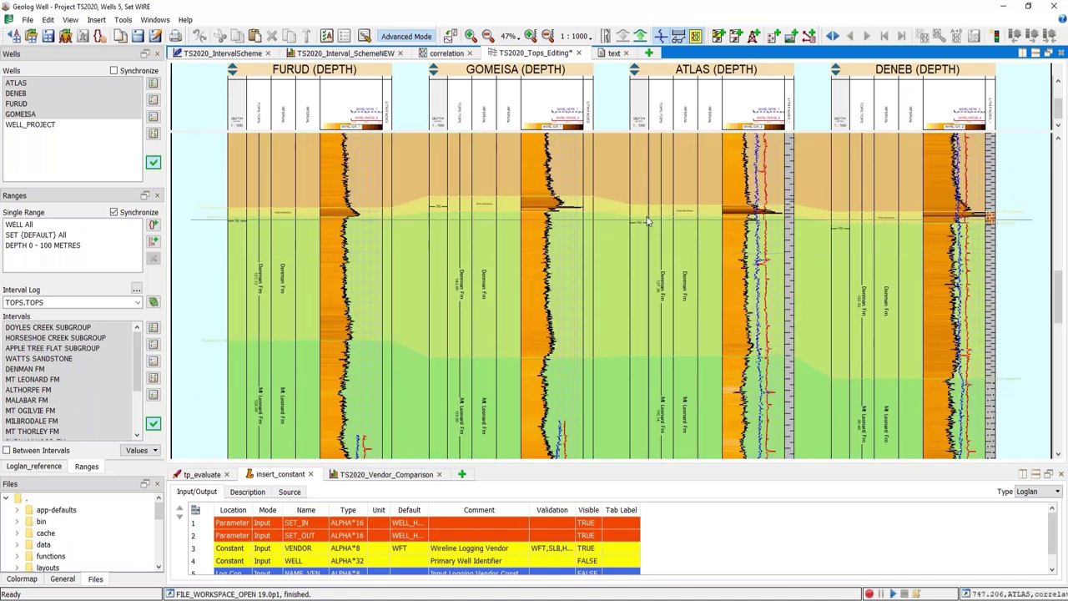
left_click(242, 54)
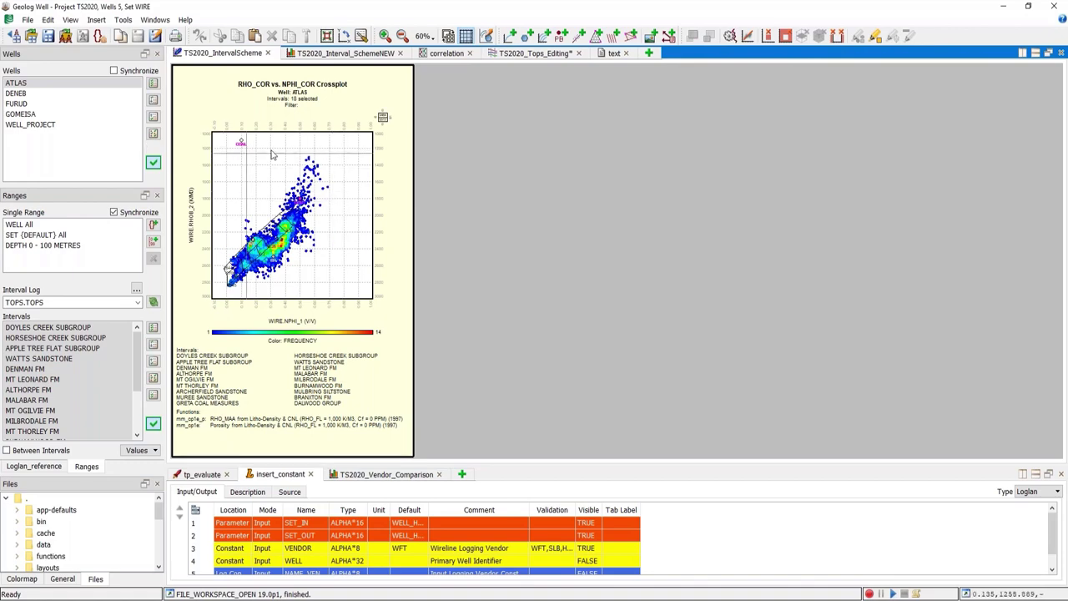
left_click(443, 53)
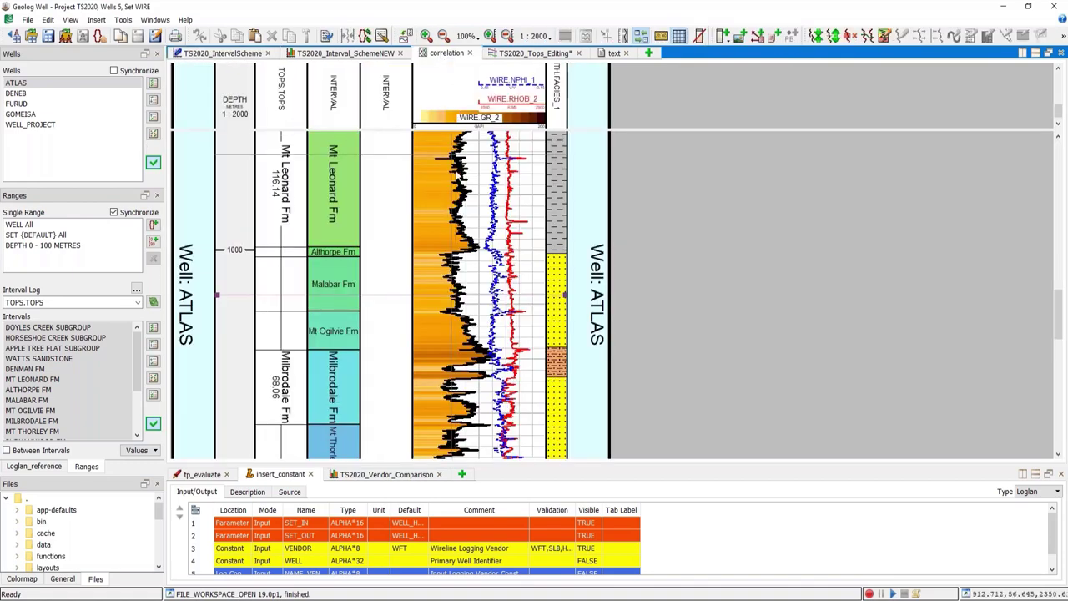
Step: Open a new scheme view to examine the available ways of creating a scheme, and close it without creating one
right_click(399, 159)
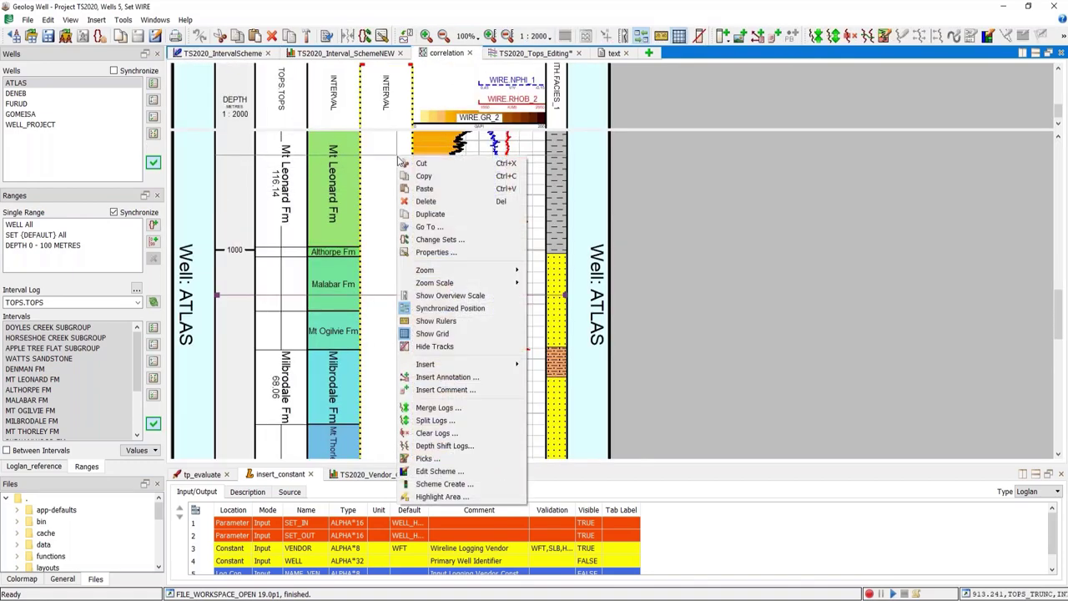
left_click(440, 484)
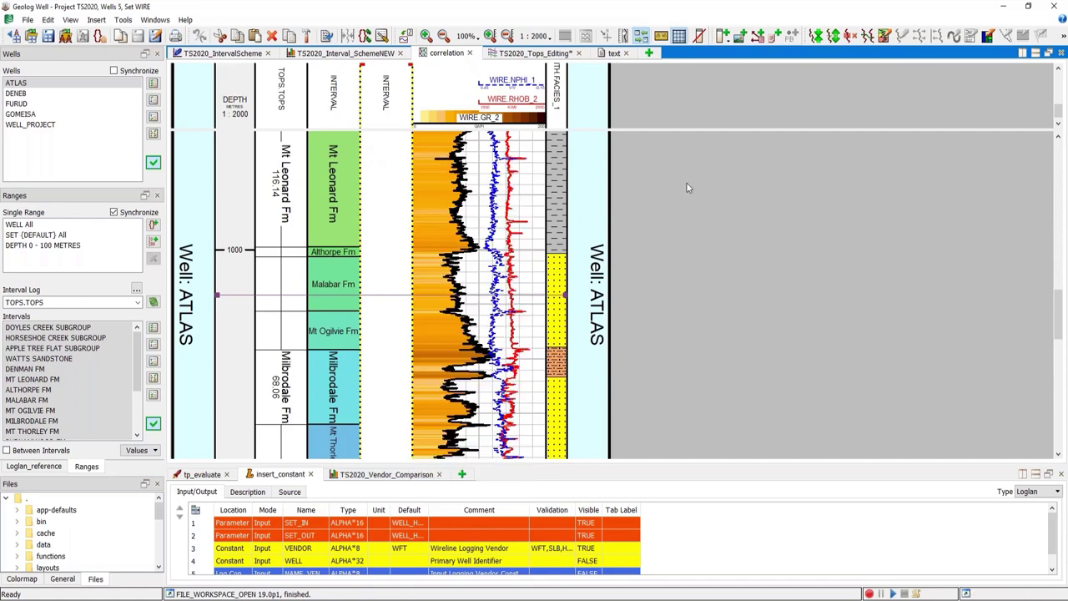
left_click(650, 53)
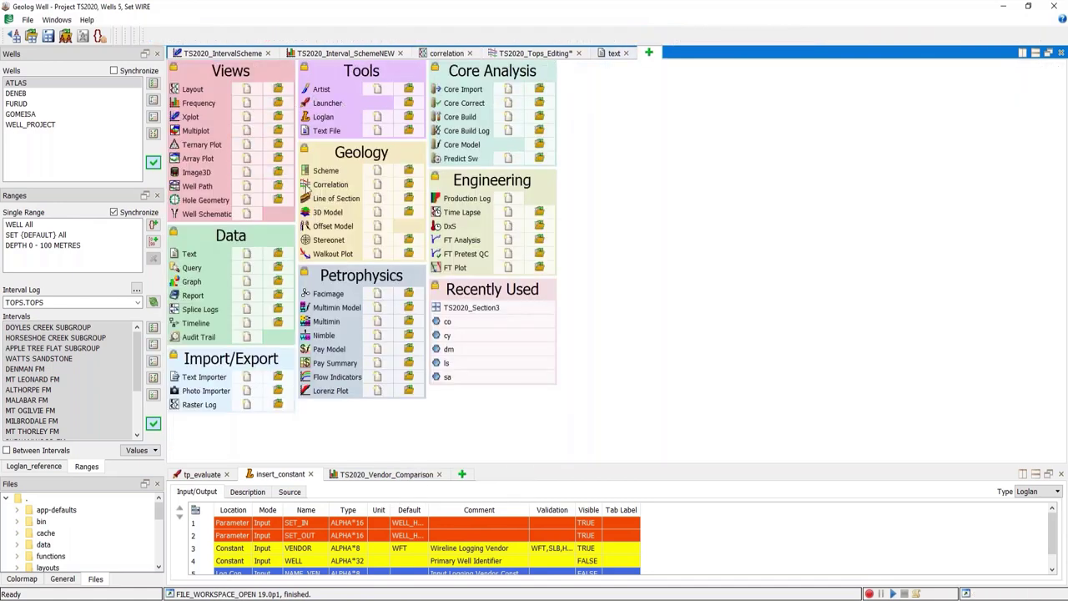
left_click(377, 171)
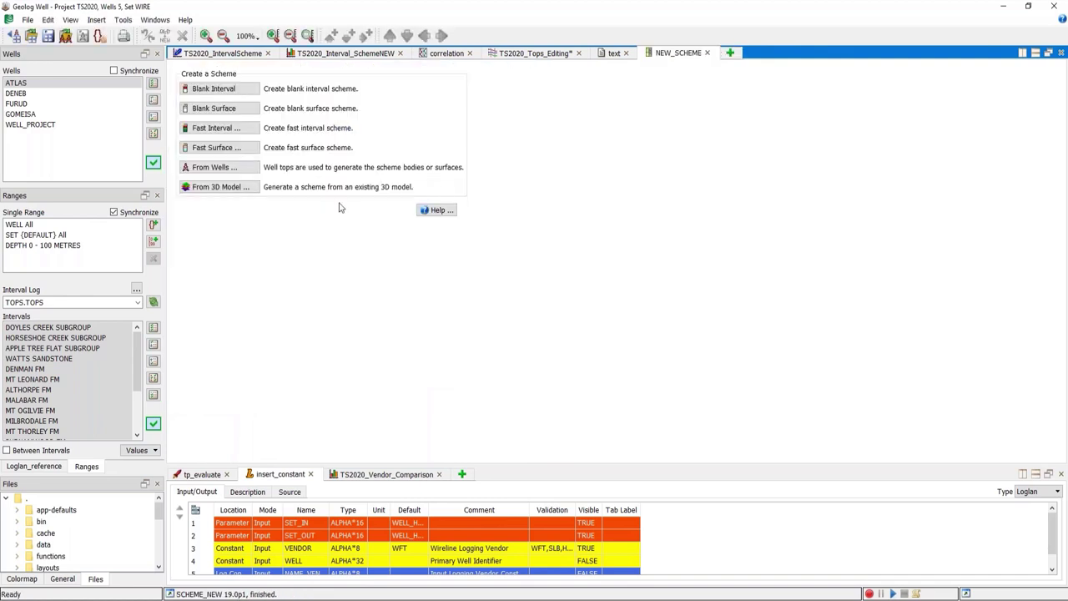
left_click(706, 52)
Step: Select WELL_PROJECT and examine the constants, logs and log values of its TOPS_COLOR set in the text view
left_click(234, 54)
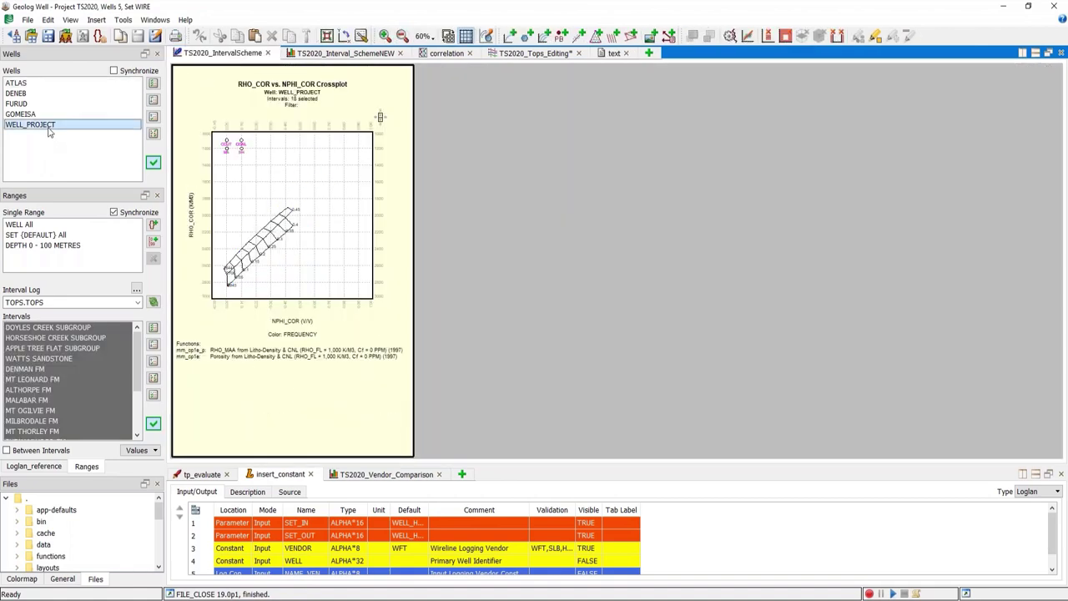
left_click(617, 54)
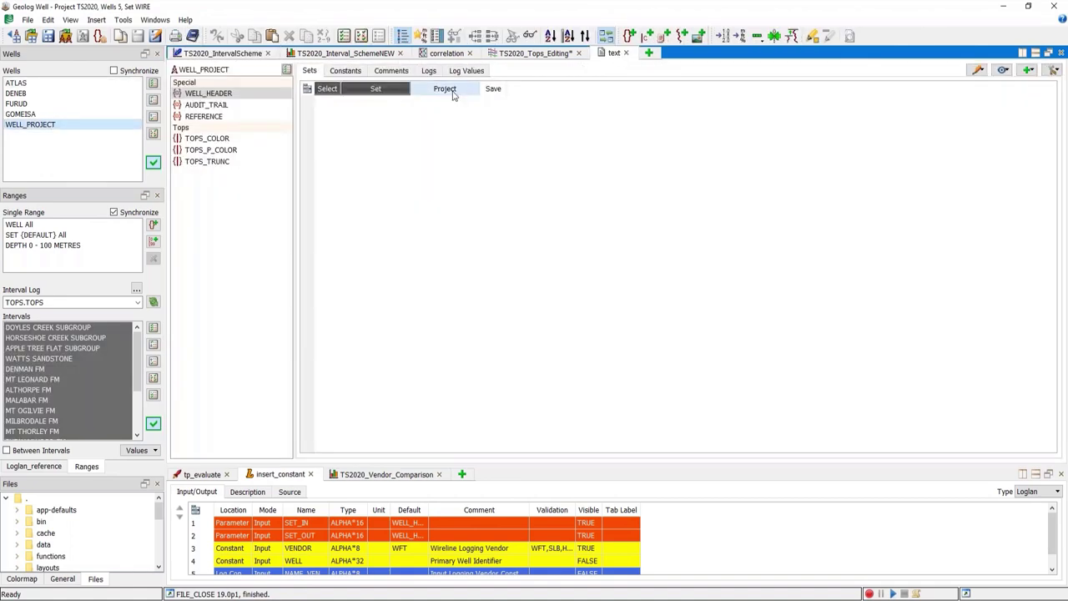
left_click(222, 140)
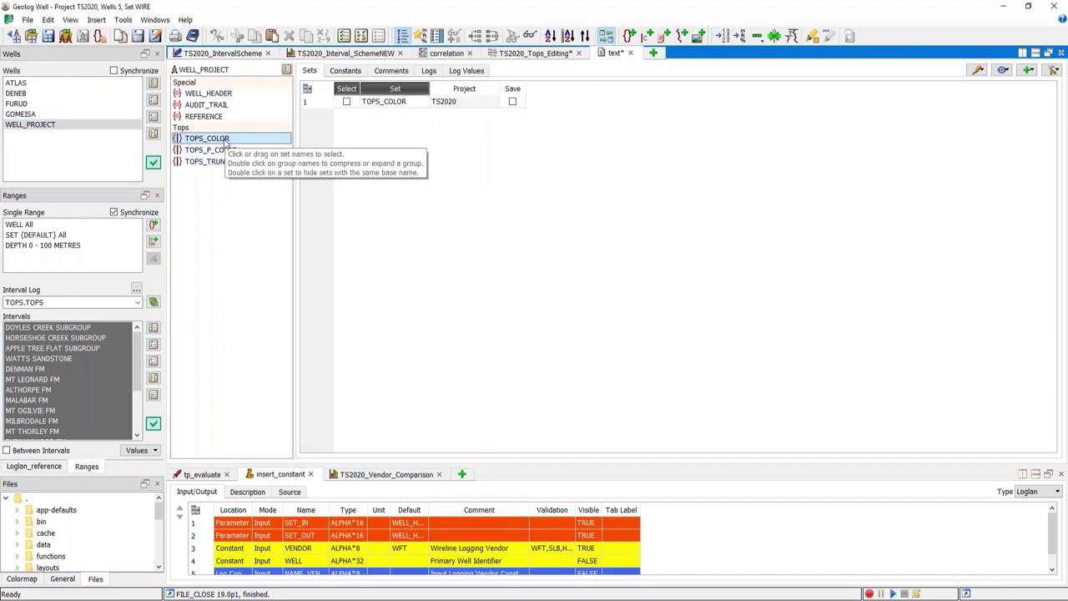
left_click(349, 71)
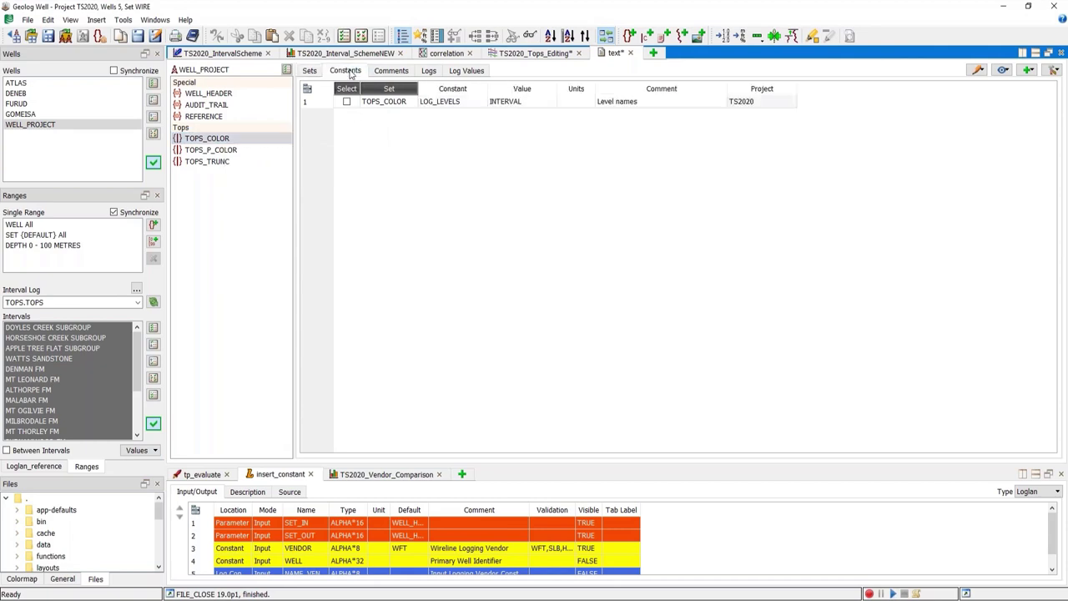
left_click(470, 102)
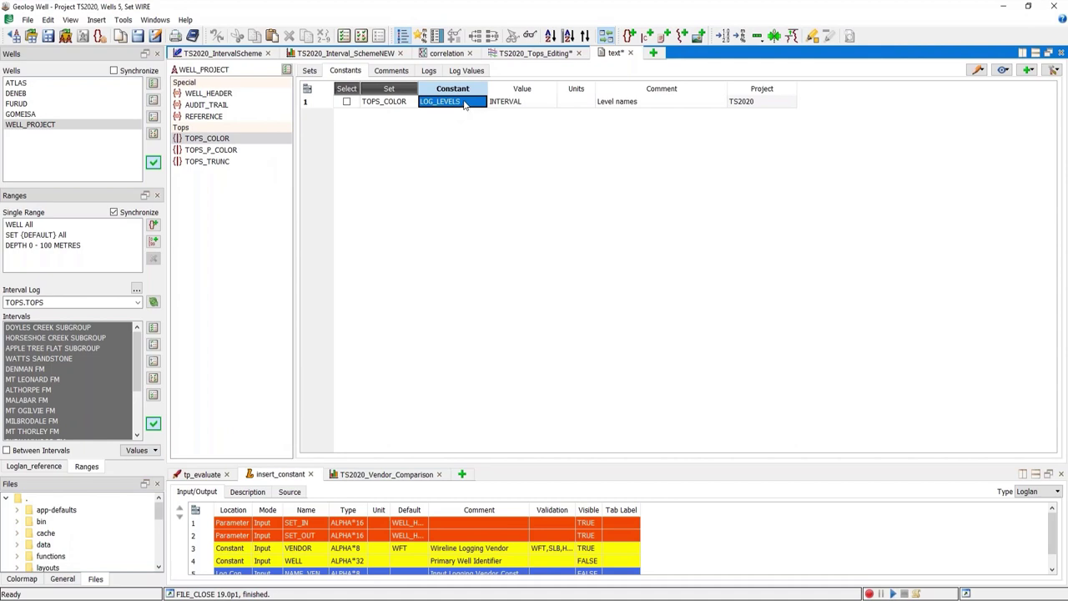
left_click(427, 71)
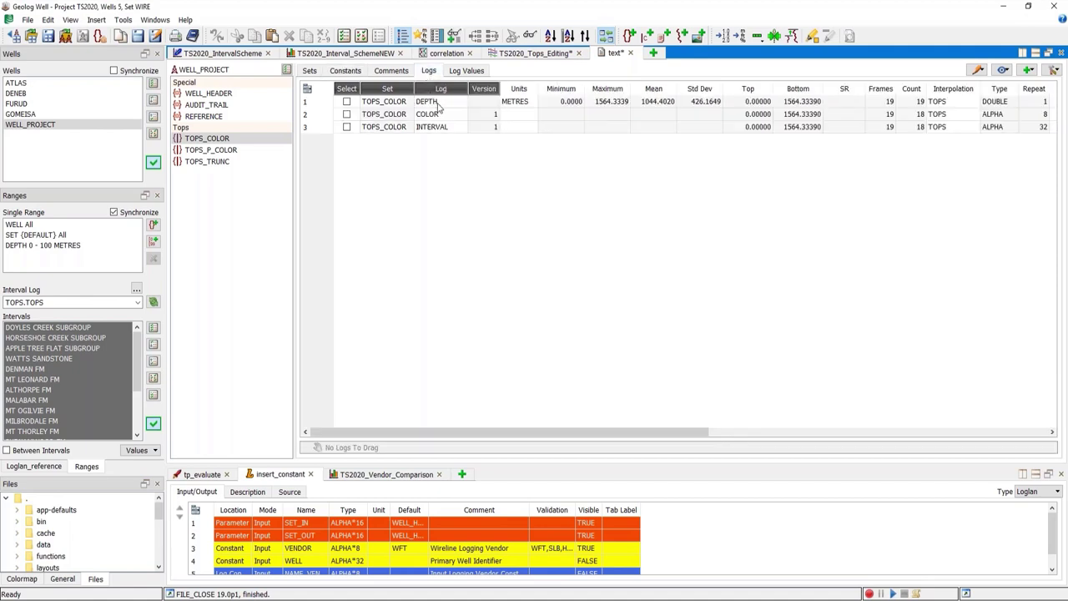
left_click(465, 71)
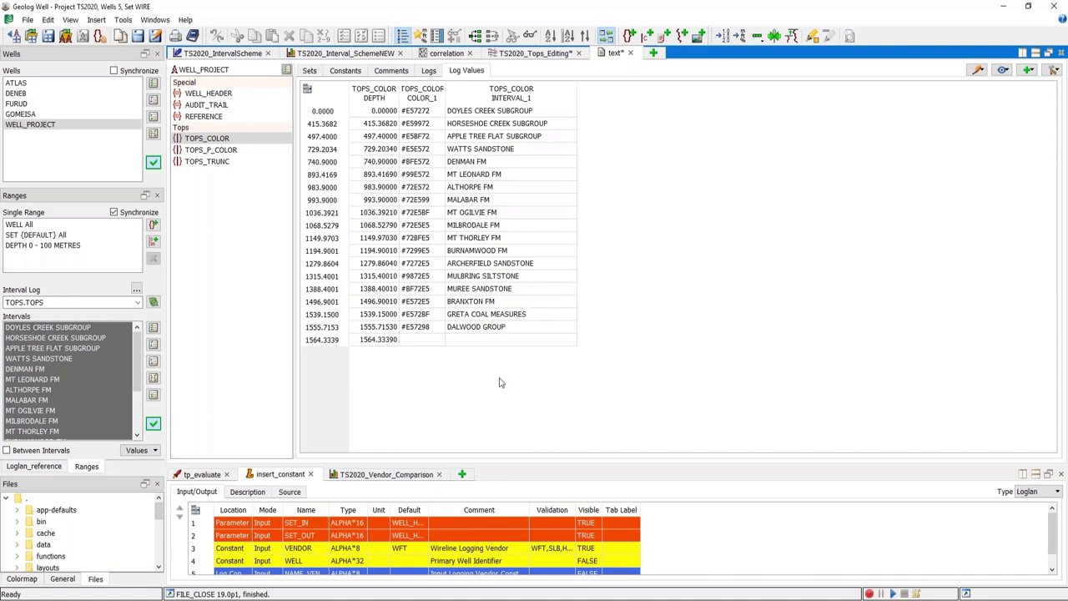
Step: Copy the TOPS_COLOR set's COLOR values for all intervals from DOYLES CREEK SUBGROUP to DALWOOD GROUP
left_click(224, 140)
left_click_drag(432, 111, 430, 327)
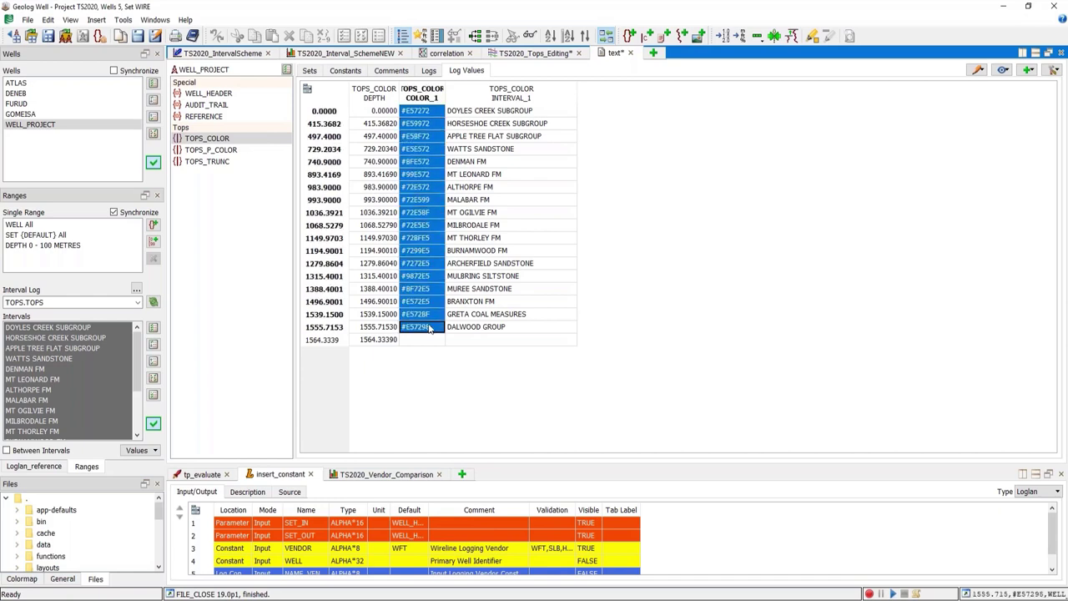
right_click(430, 328)
left_click(477, 399)
Step: Create a new colormap and set its size to a maximum of 19 with 18 intervals
left_click(25, 579)
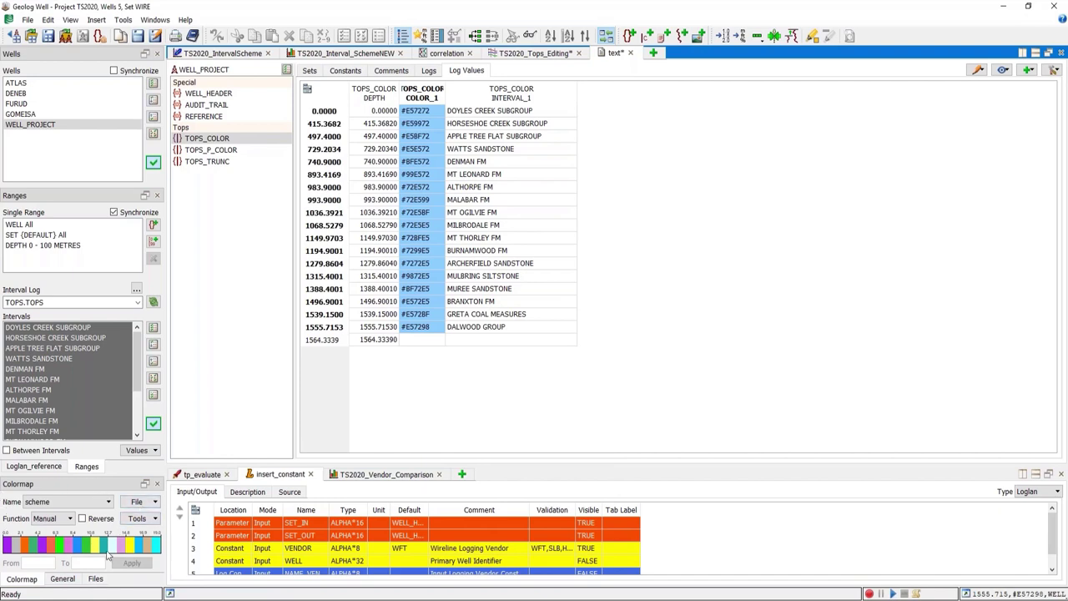
left_click(142, 503)
left_click(165, 398)
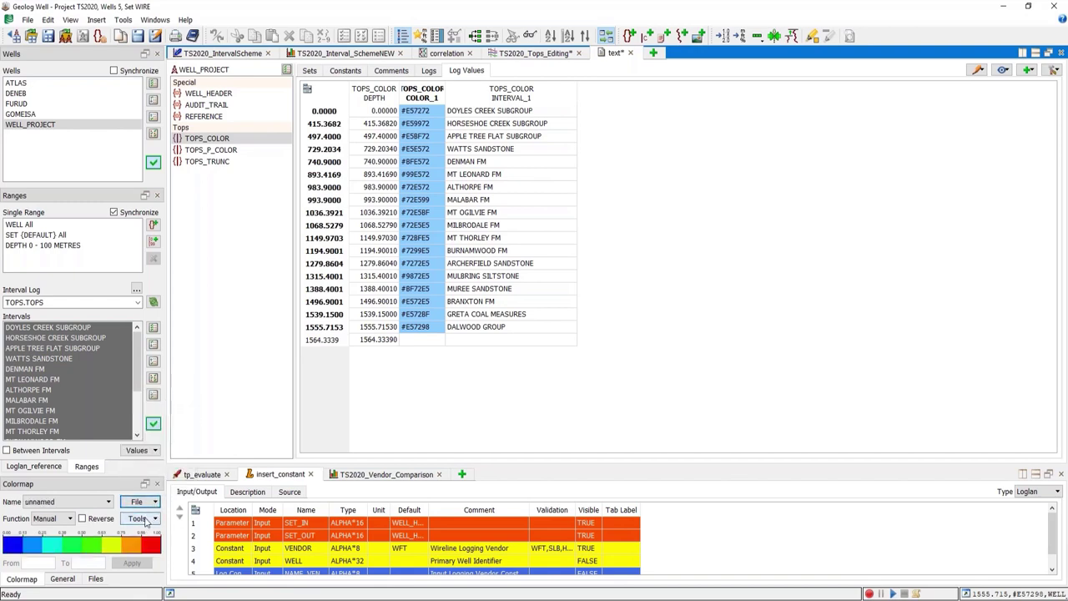
left_click(146, 518)
left_click(156, 430)
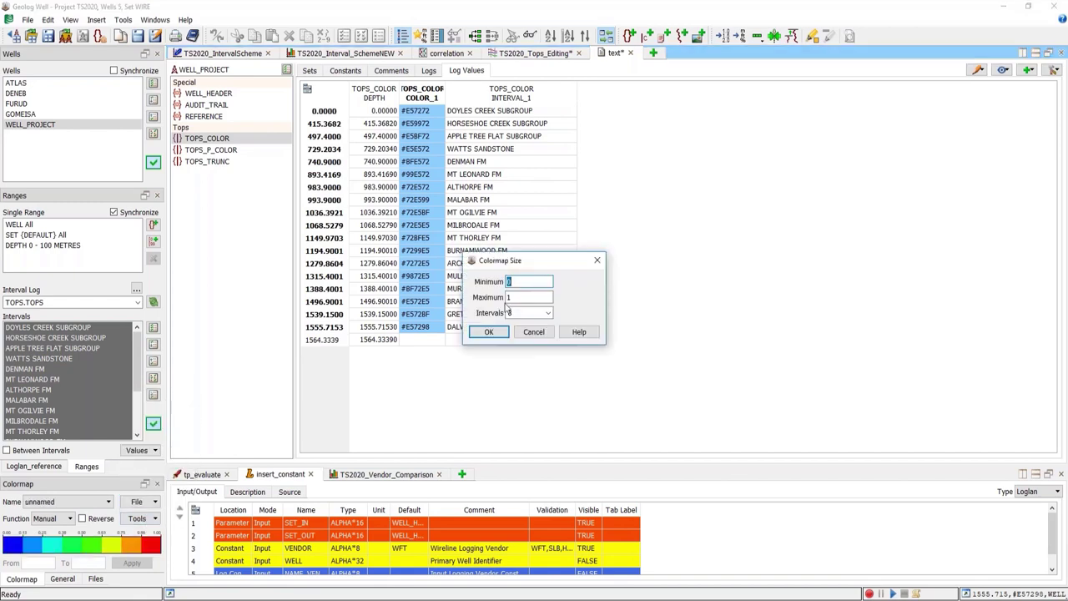
left_click(522, 297)
type("9")
left_click_drag(541, 260, 740, 241)
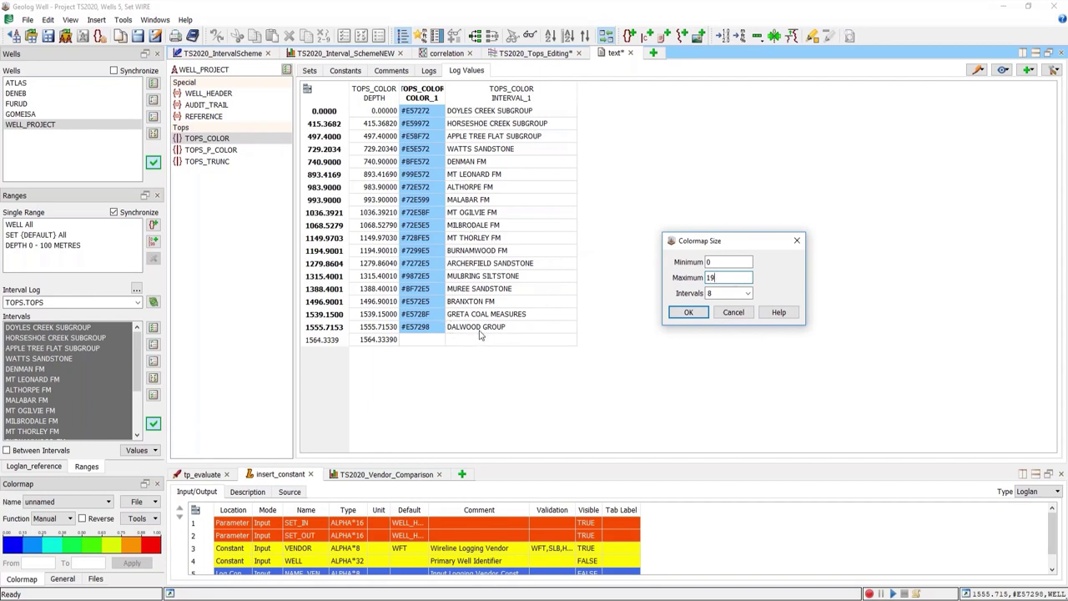
left_click(708, 293)
type("1")
left_click(688, 312)
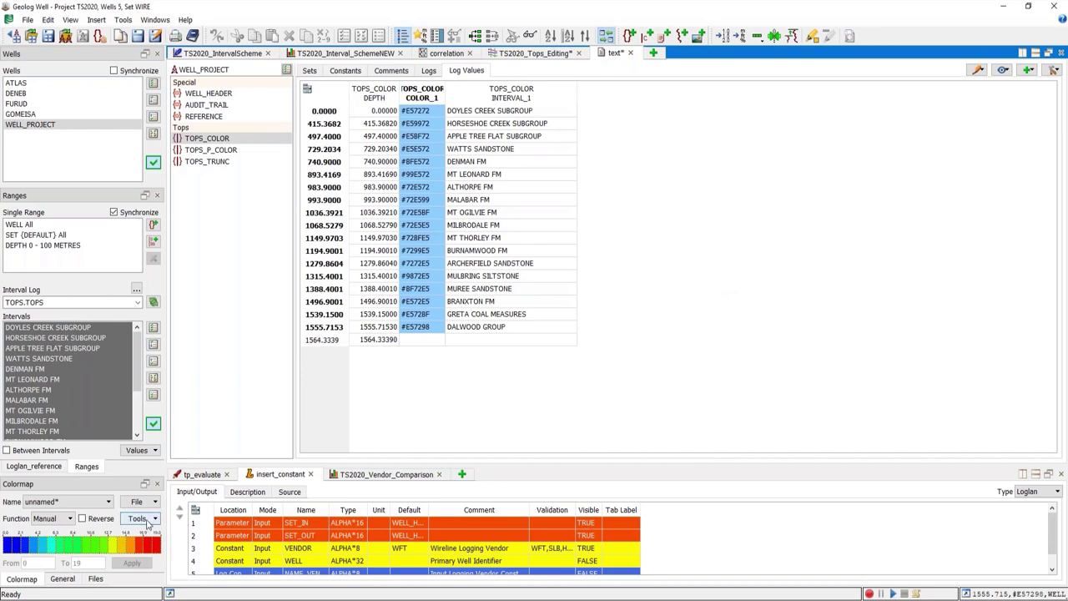
Step: Save the new colormap as scheme.qualify in the project's functions folder, replacing the existing file
left_click(149, 519)
left_click(147, 504)
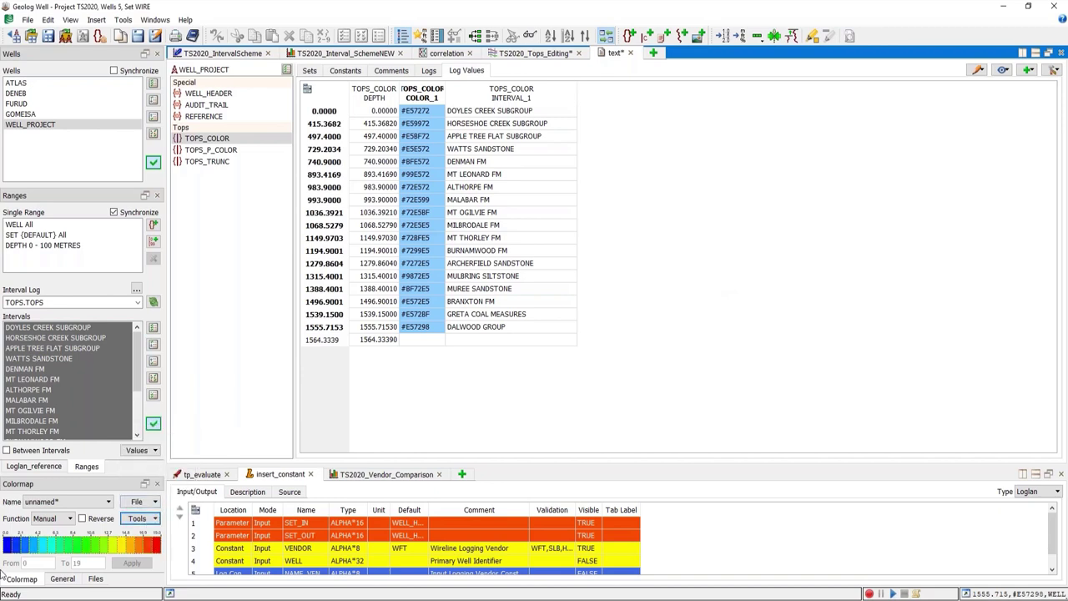
left_click(140, 501)
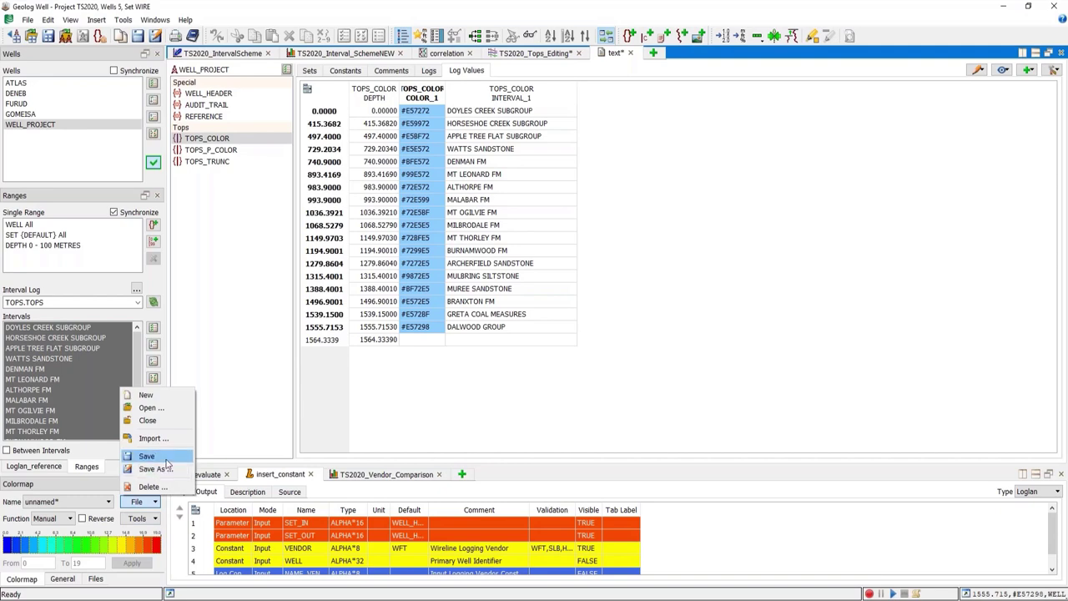
left_click(166, 459)
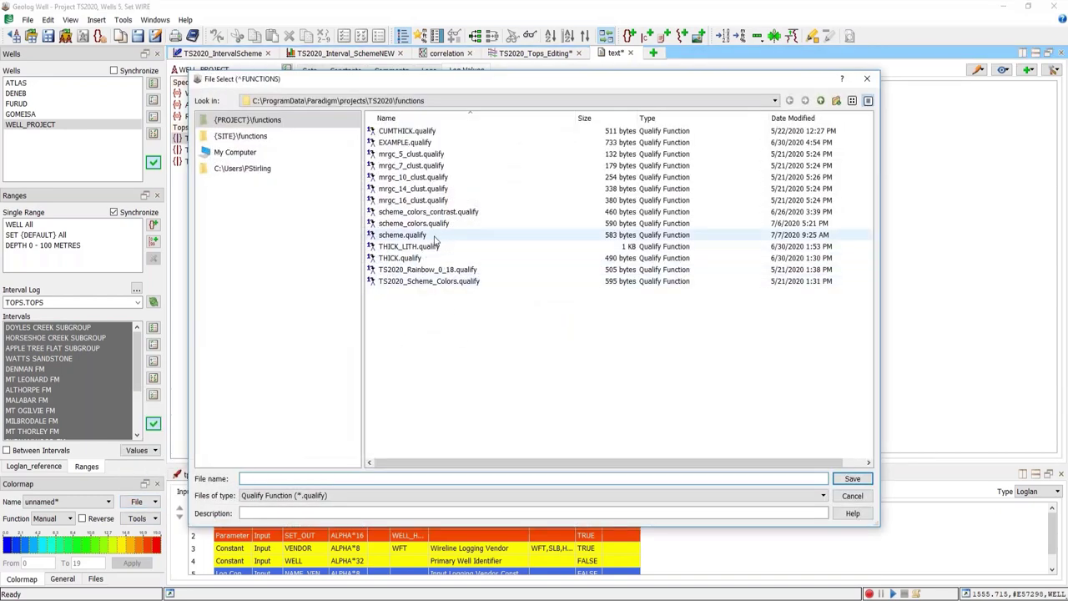
left_click(433, 236)
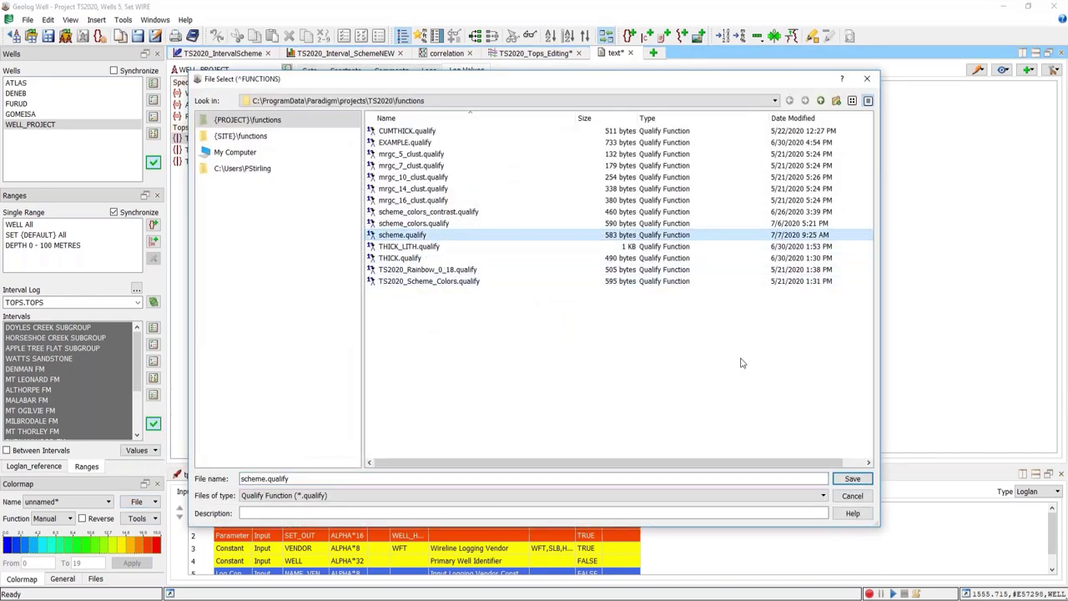
left_click(852, 478)
left_click(529, 323)
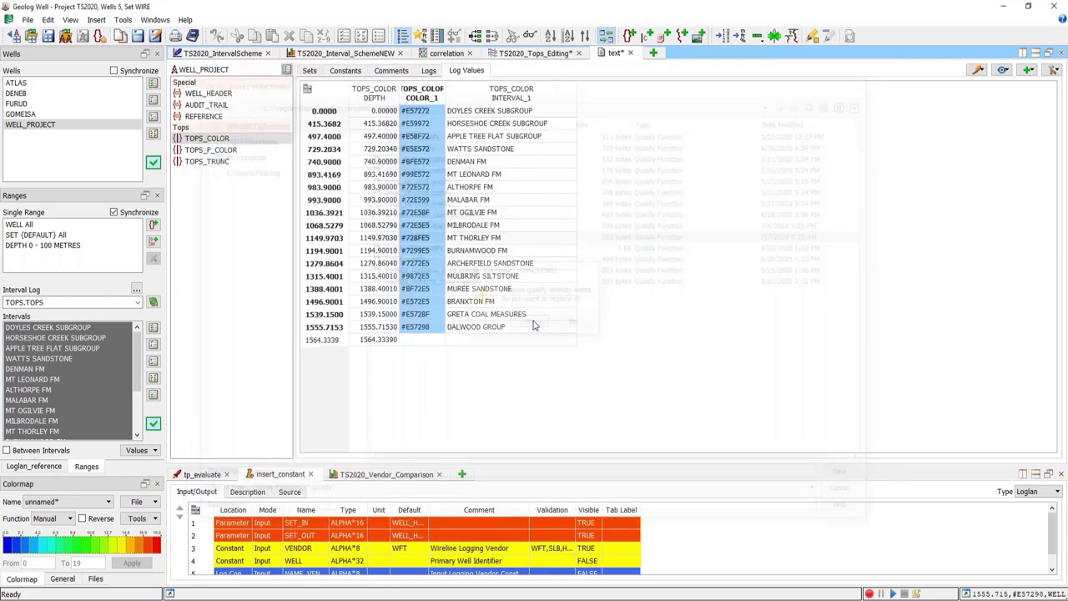
Step: Open scheme.qualify from the project's functions folder for editing
left_click(92, 580)
left_click(17, 543)
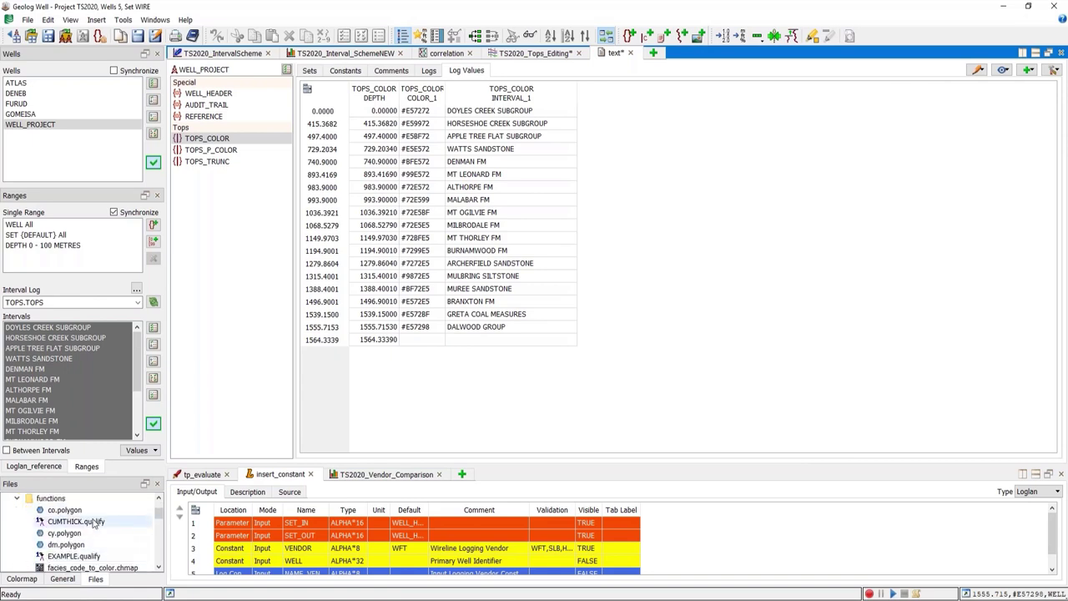
scroll(92, 530, "down", 5)
scroll(102, 524, "down", 1)
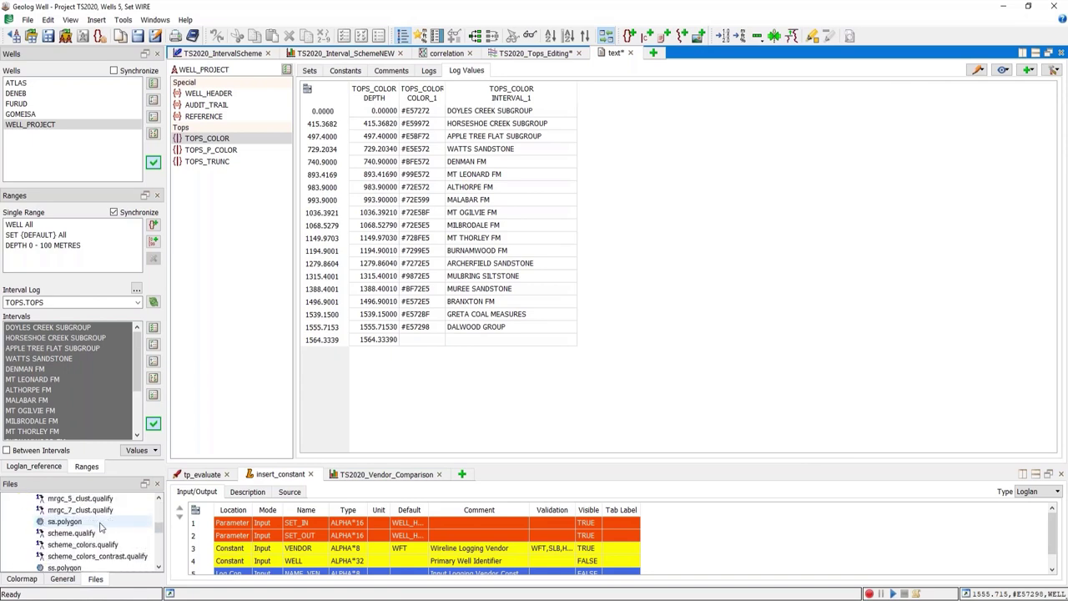
double_click(93, 533)
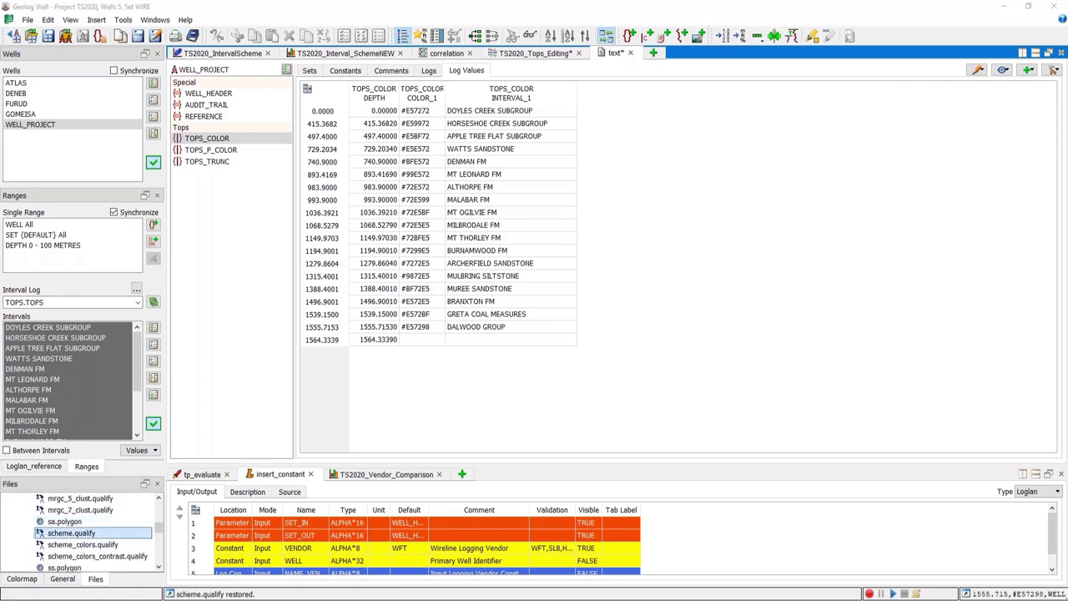
Step: Paste the copied interval colours into the function's Symbol column starting at row 1, and save the function
left_click(514, 262)
right_click(515, 263)
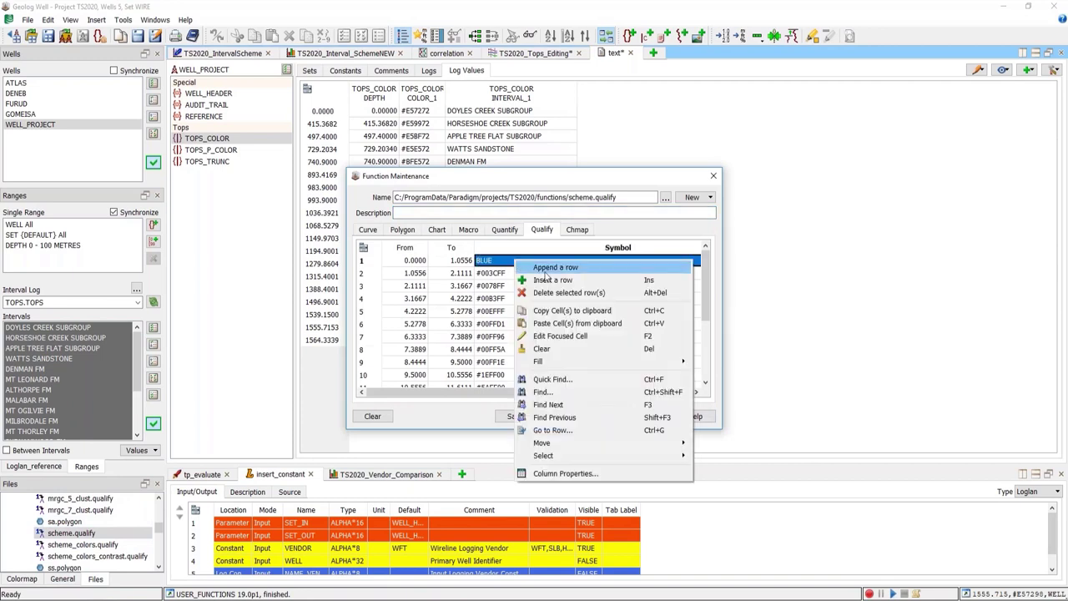
left_click(567, 323)
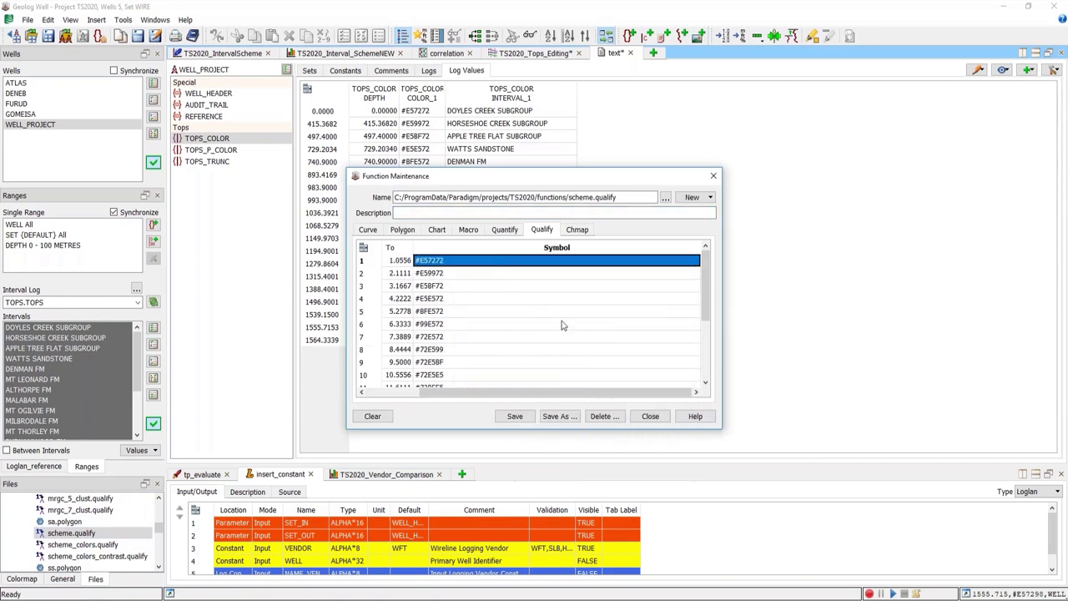
left_click(515, 416)
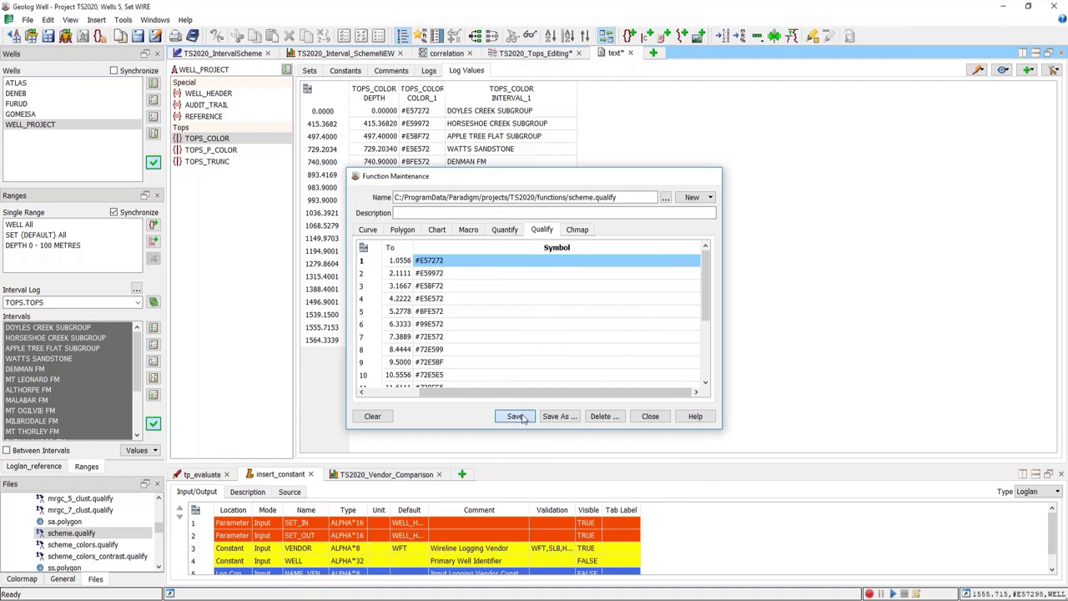
Step: Display ATLAS in the TS2020_IntervalScheme crossplot and set the plot's color expression to INTERVAL_NO
left_click(250, 55)
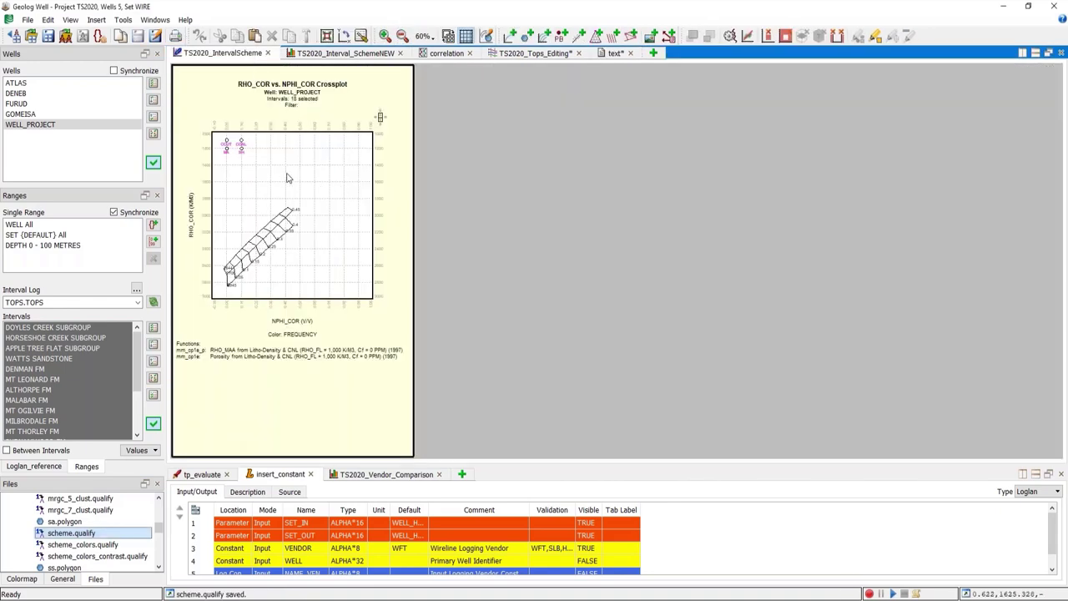
left_click(25, 82)
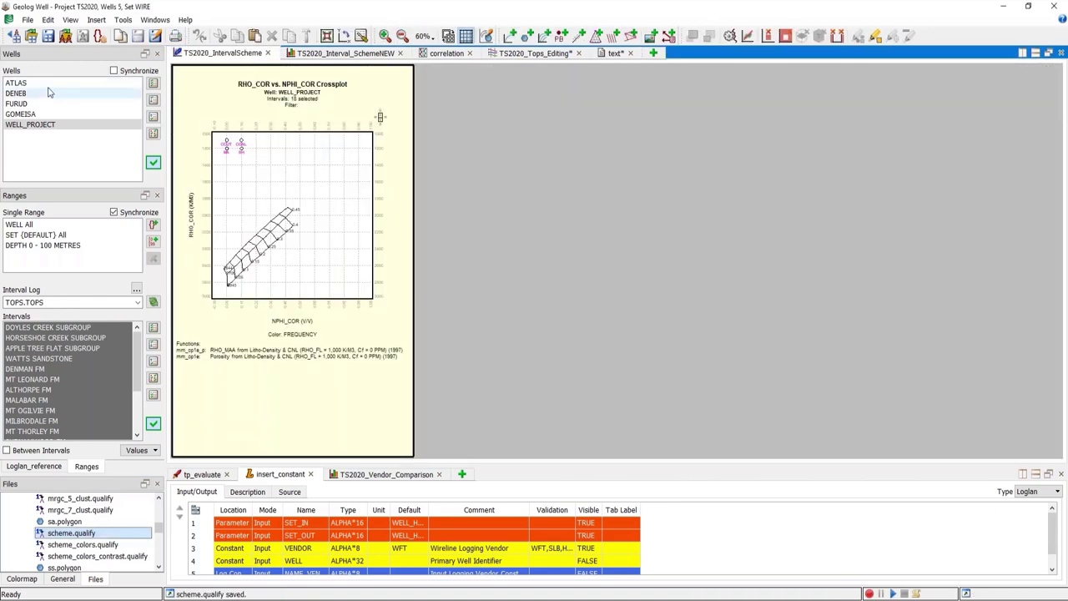
double_click(334, 200)
left_click(856, 171)
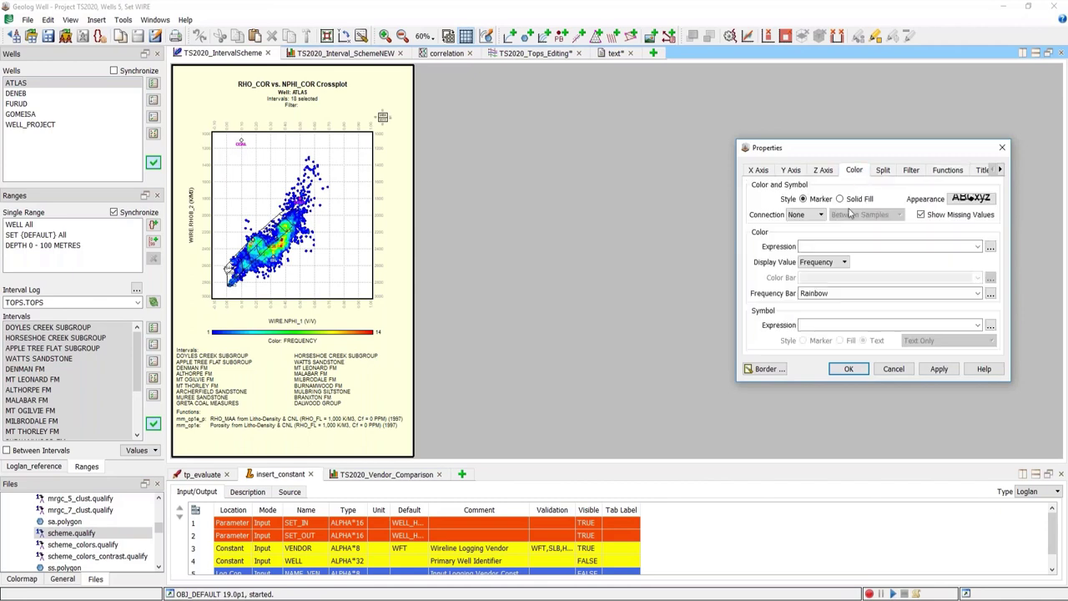
left_click(982, 250)
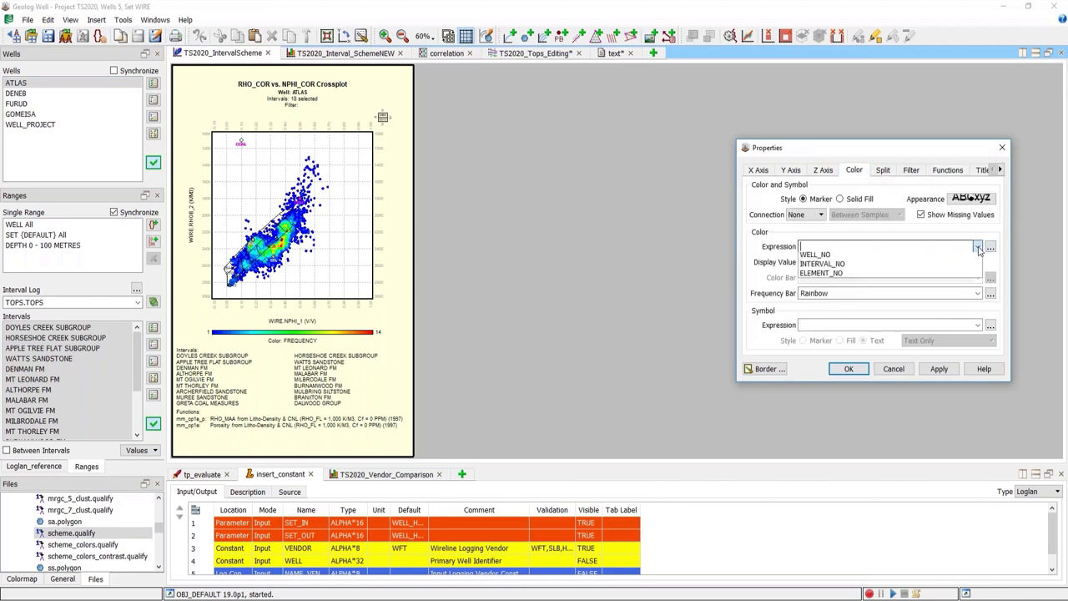
left_click(909, 281)
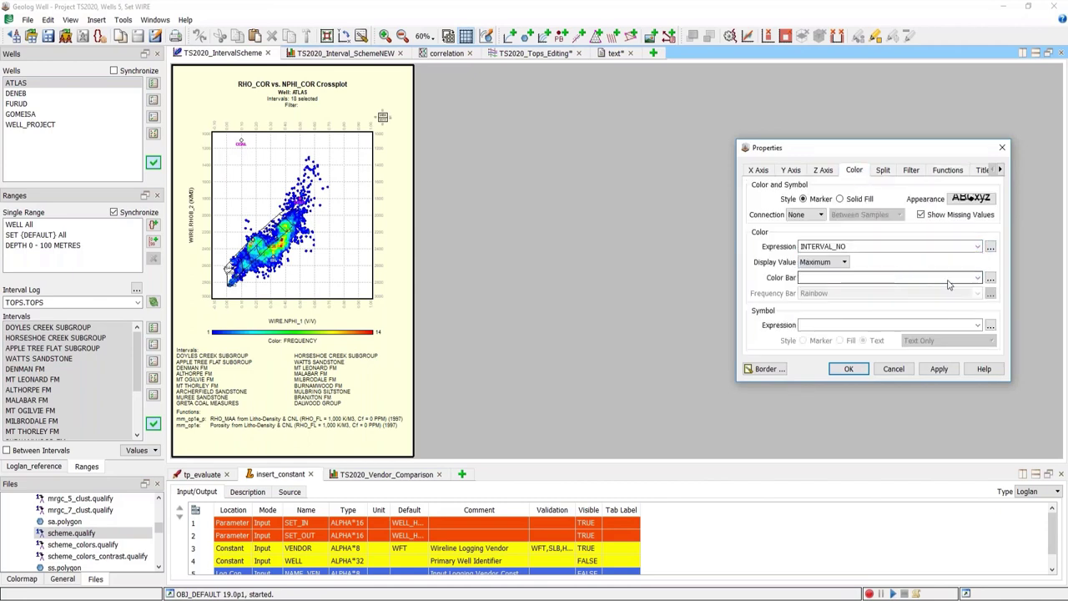
Step: Assign scheme.qualify as the crossplot's color bar and apply the change
left_click(990, 278)
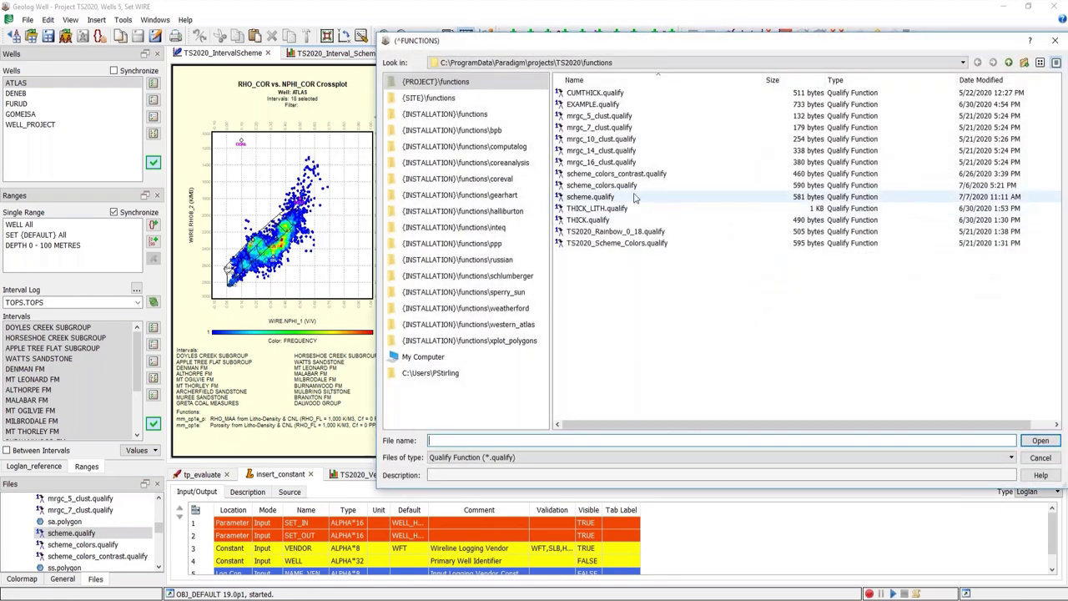
left_click(642, 196)
left_click(1034, 440)
left_click(928, 373)
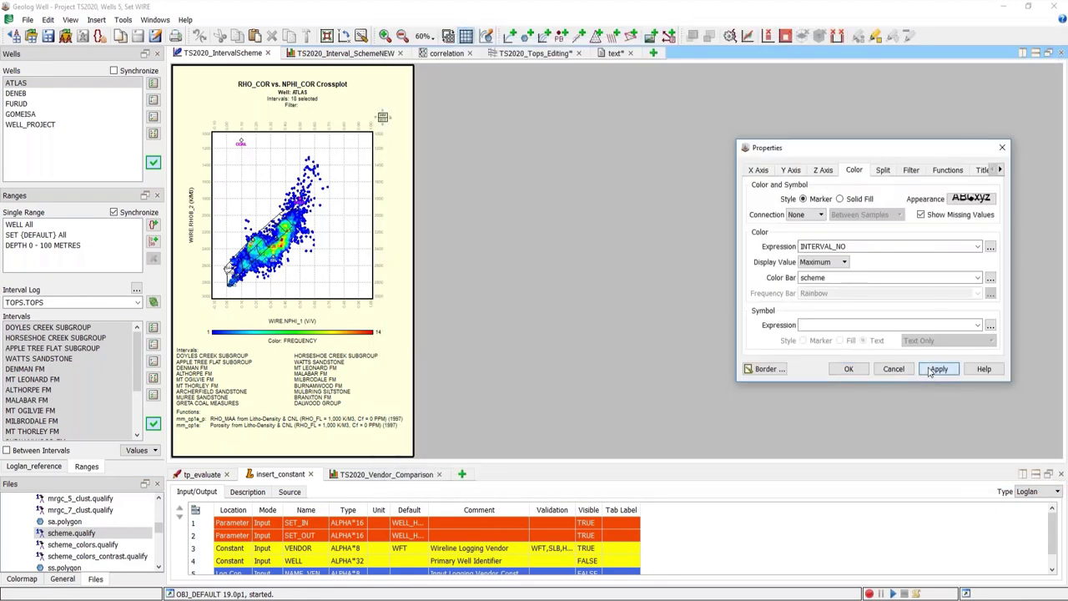
Step: Accept the crossplot properties and split the TS2020_IntervalScheme crossplot into separate plots per interval, viewed at 75% zoom
left_click(848, 369)
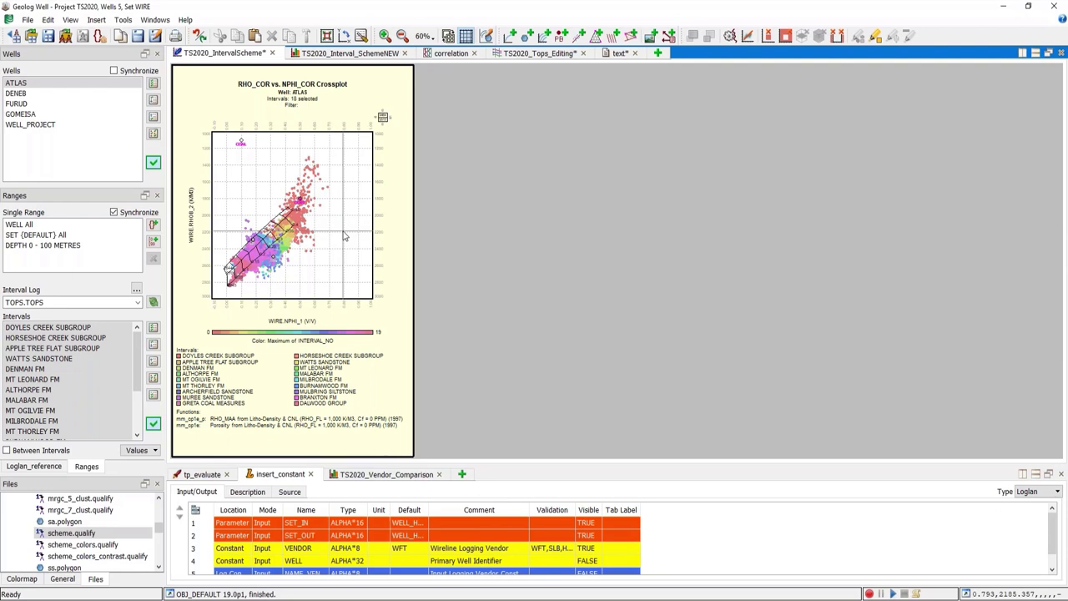
left_click(448, 36)
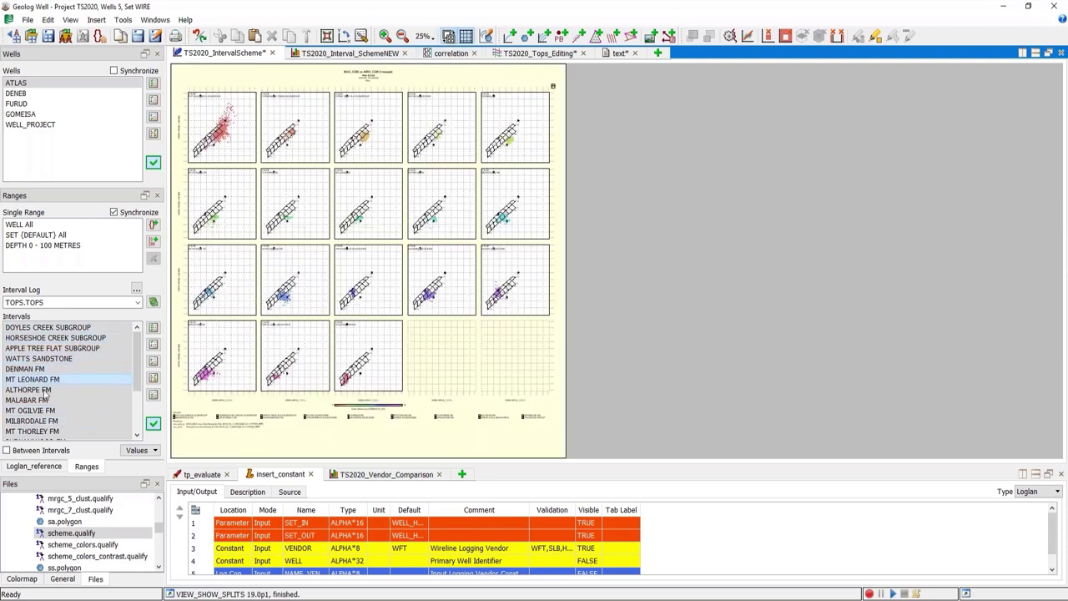
left_click(428, 37)
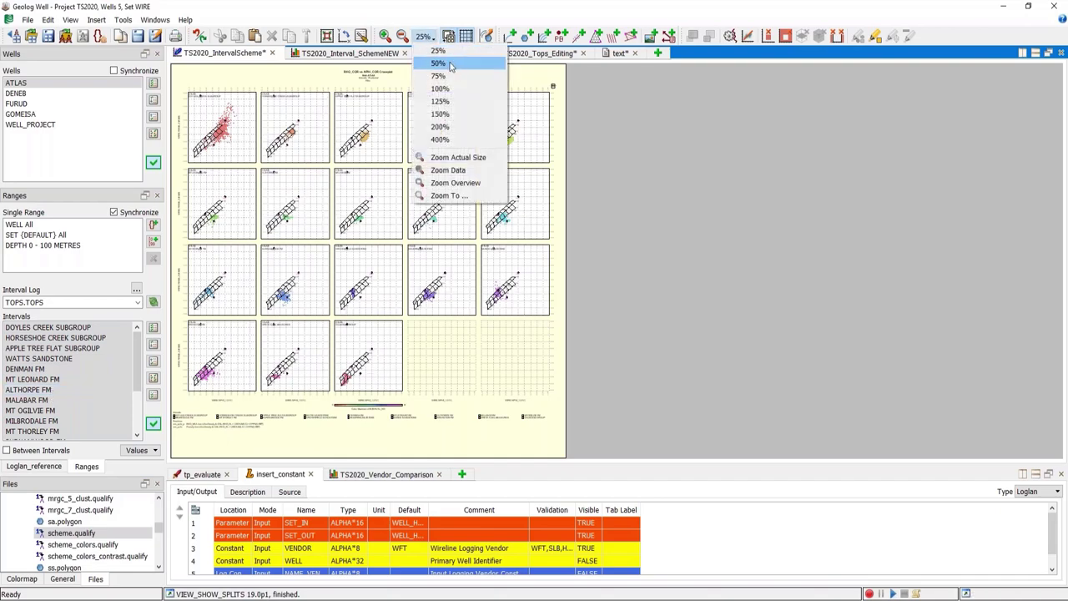
left_click(459, 77)
scroll(680, 199, "down", 10)
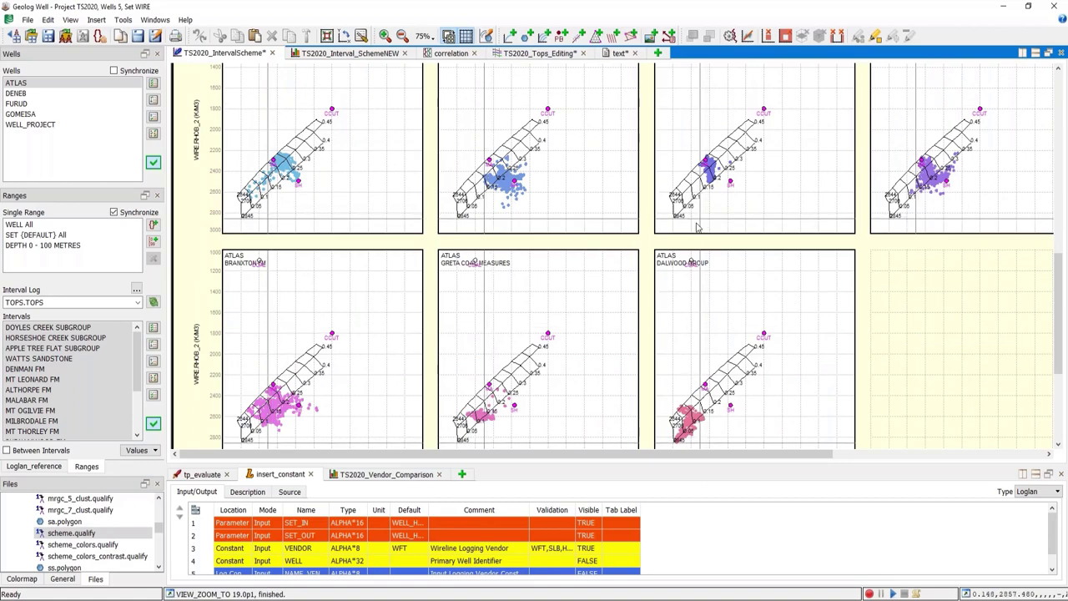
Step: Examine the interval colors across the wells in the TS2020_Tops_Editing correlation
left_click(541, 55)
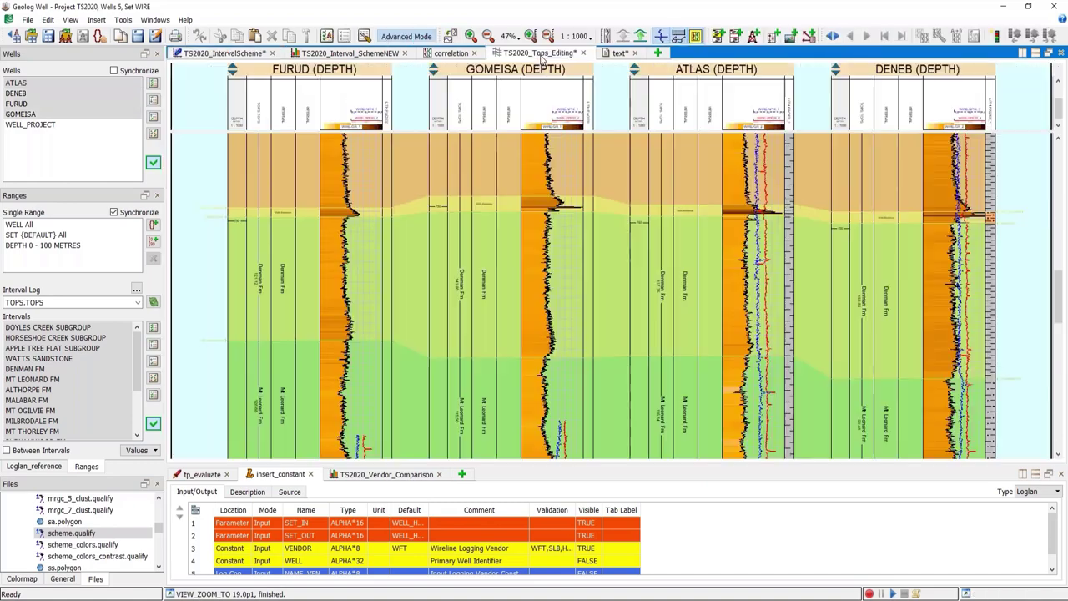
scroll(669, 239, "up", 3)
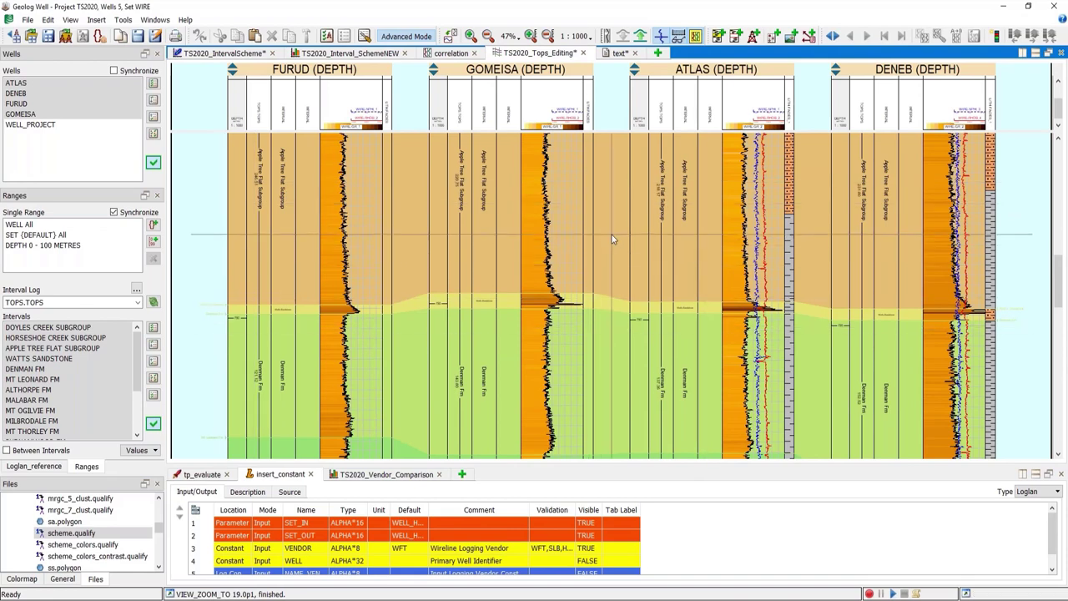
scroll(611, 242, "down", 6)
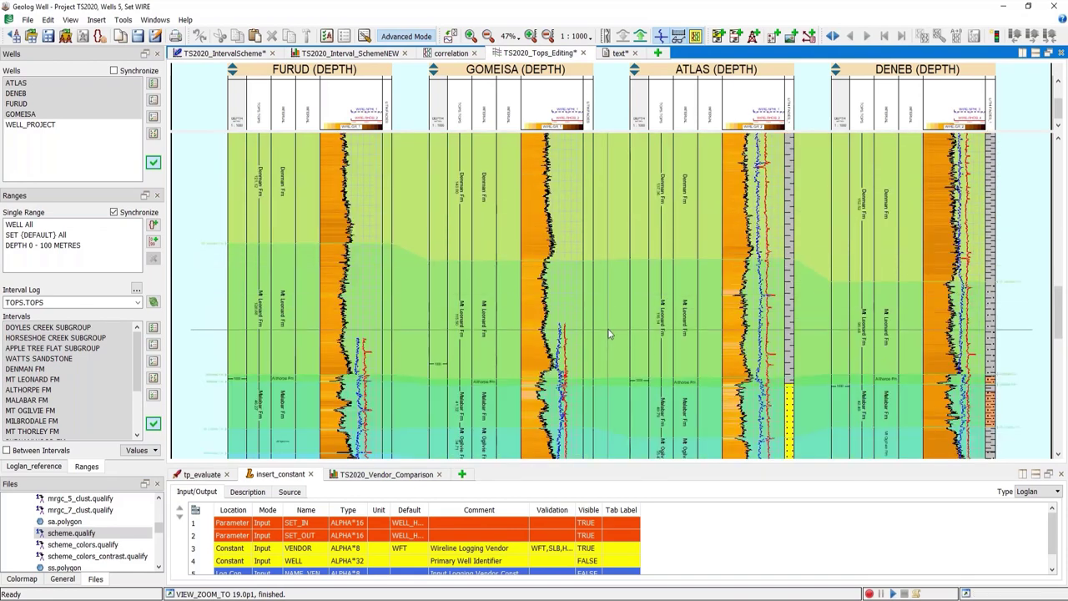
scroll(609, 332, "up", 3)
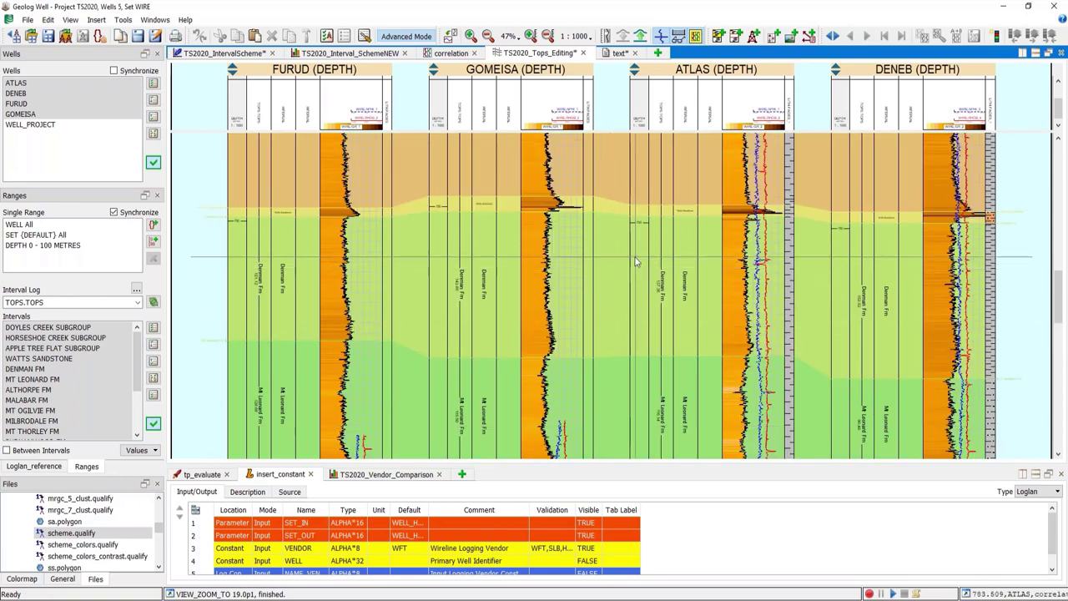
scroll(634, 263, "down", 6)
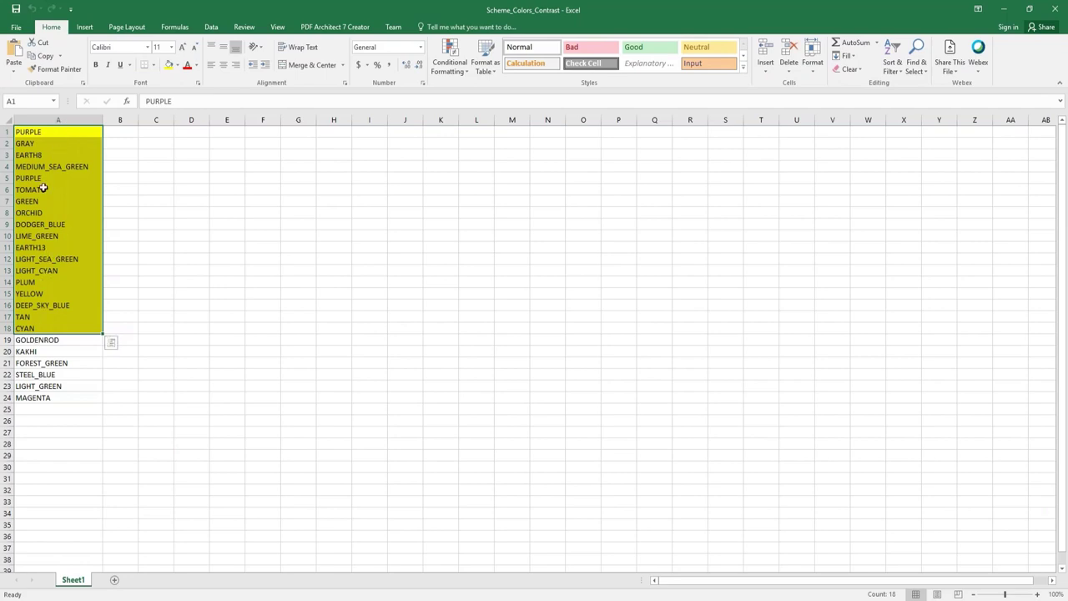
Step: Switch to the Scheme_Colors_Contrast workbook in Excel, copy the color names in A1:A18, and return to Geolog
left_click_drag(41, 136, 41, 329)
right_click(42, 328)
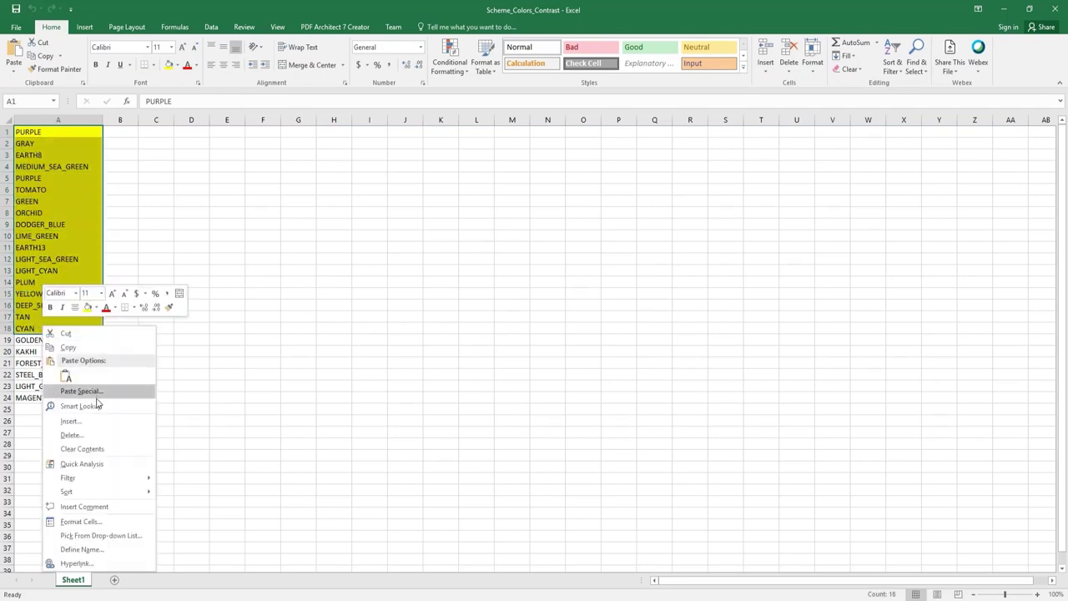
left_click(83, 347)
left_click(1004, 10)
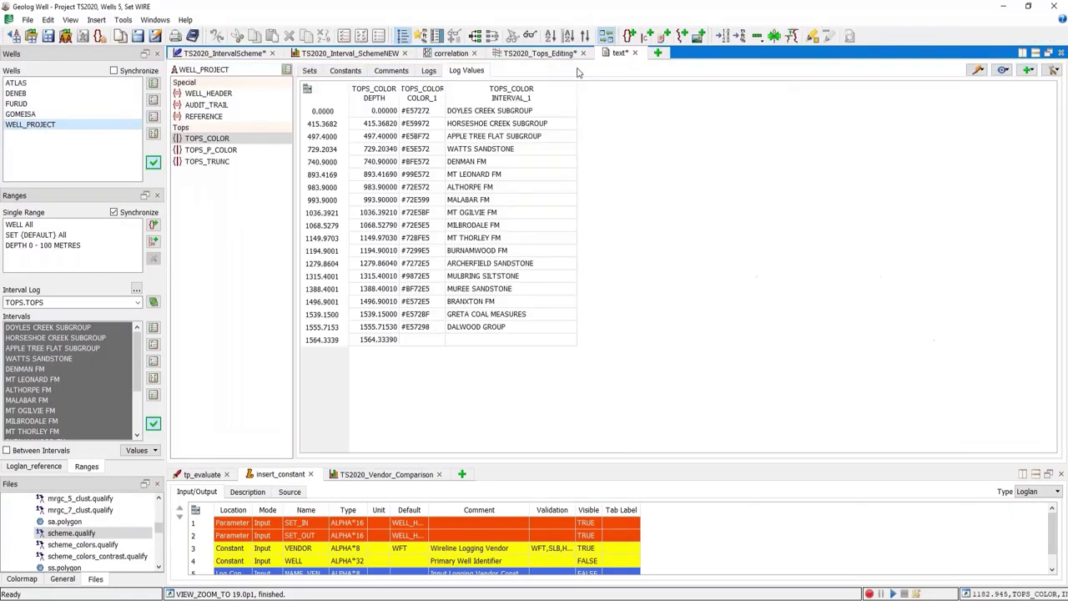
Step: Try to paste the copied color names into the COLOR_1 column of WELL_PROJECT's TOPS_COLOR set, starting at the first row
left_click(619, 52)
left_click(229, 141)
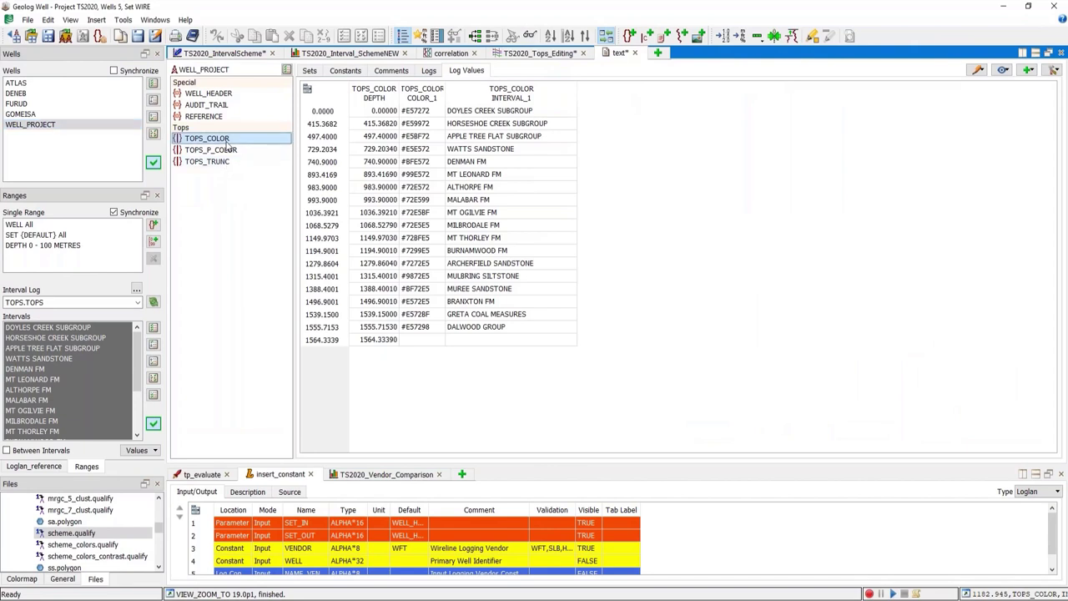
left_click(424, 112)
right_click(426, 117)
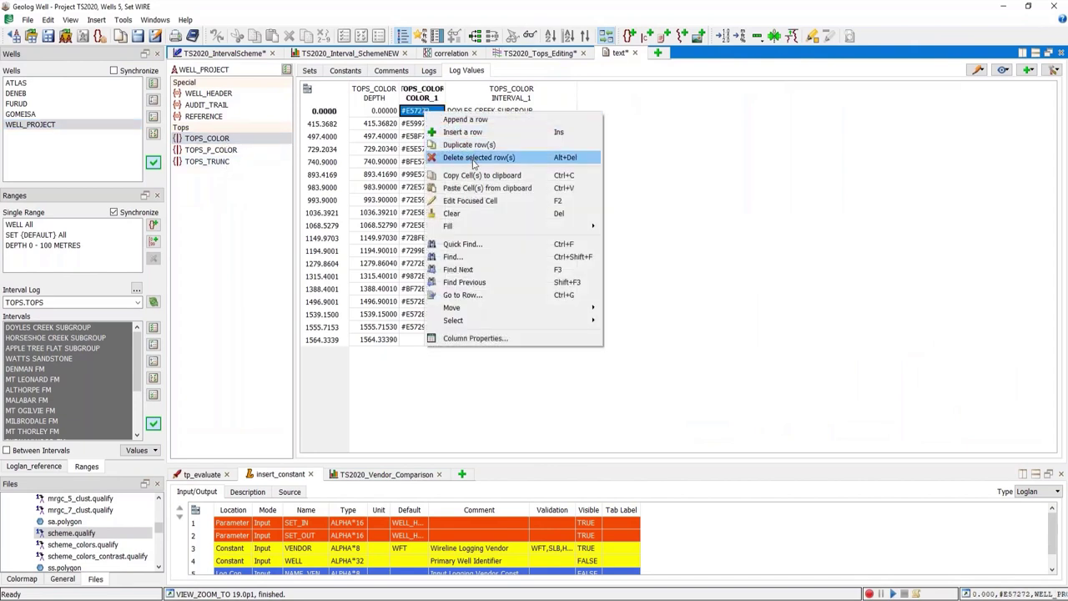
left_click(584, 185)
Step: Delete version 3 of the COLOR log from WELL_PROJECT's TOPS_COLOR set
left_click(429, 70)
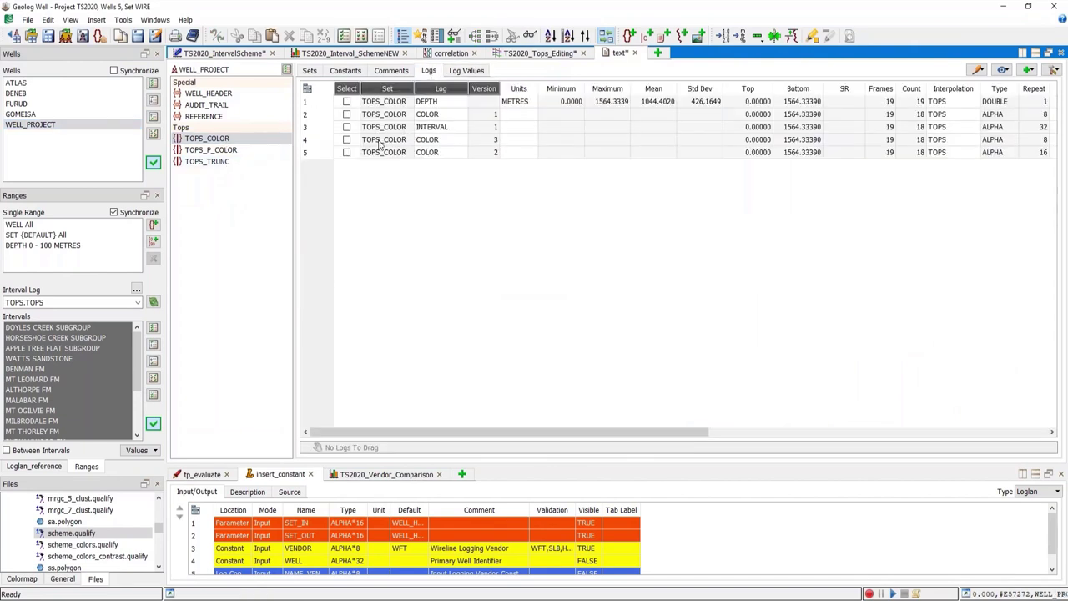
left_click(346, 139)
left_click(289, 35)
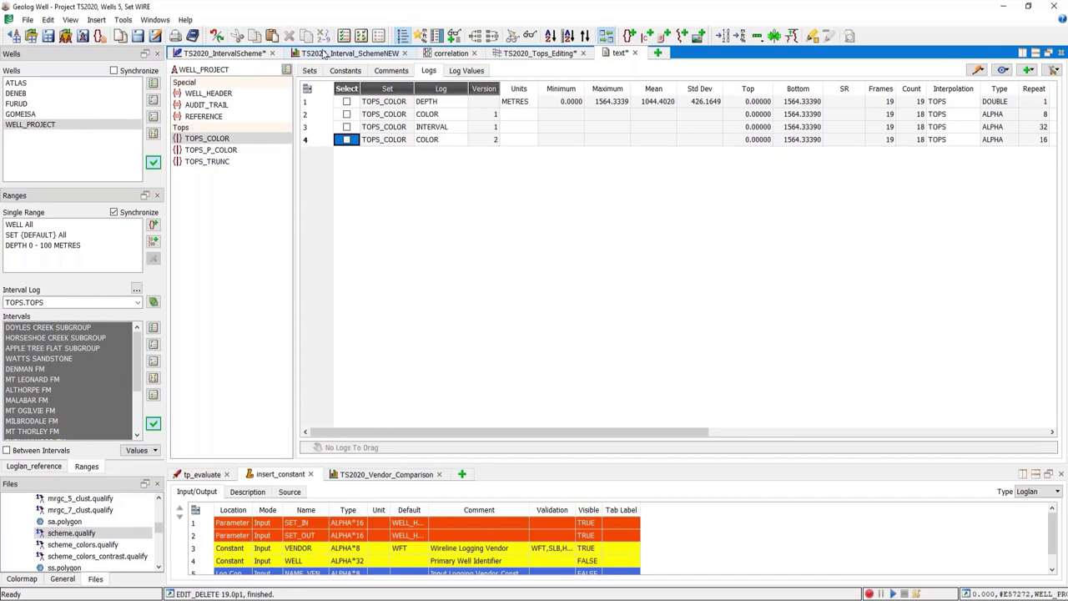
Step: Display ATLAS, DENEB, FURUD and GOMEISA, without WELL_PROJECT, in the TS2020_Tops_Editing correlation
left_click(534, 52)
left_click_drag(17, 83, 30, 124)
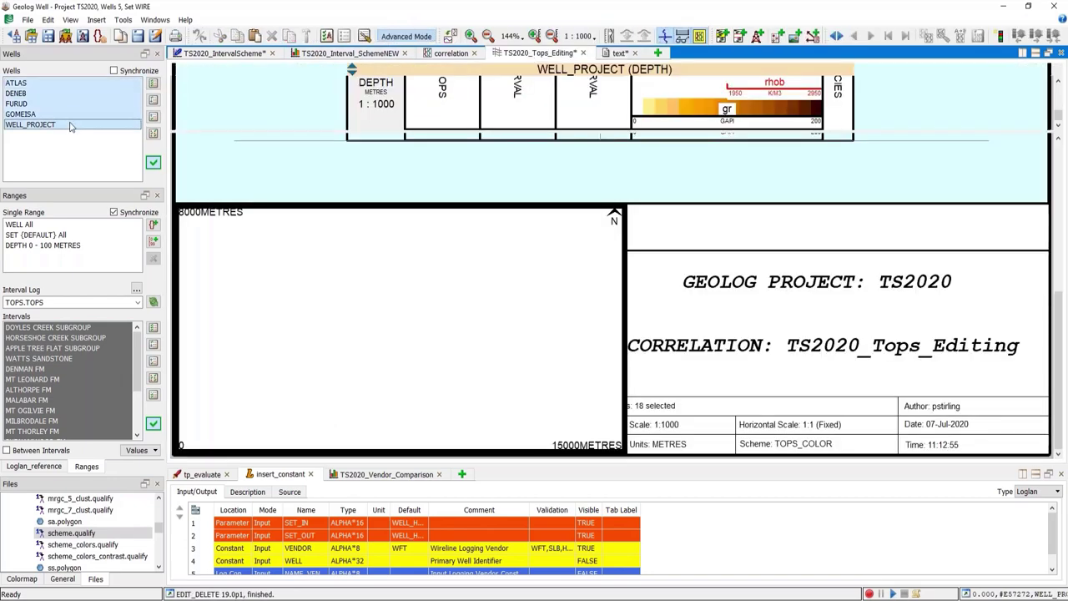
scroll(614, 255, "down", 5)
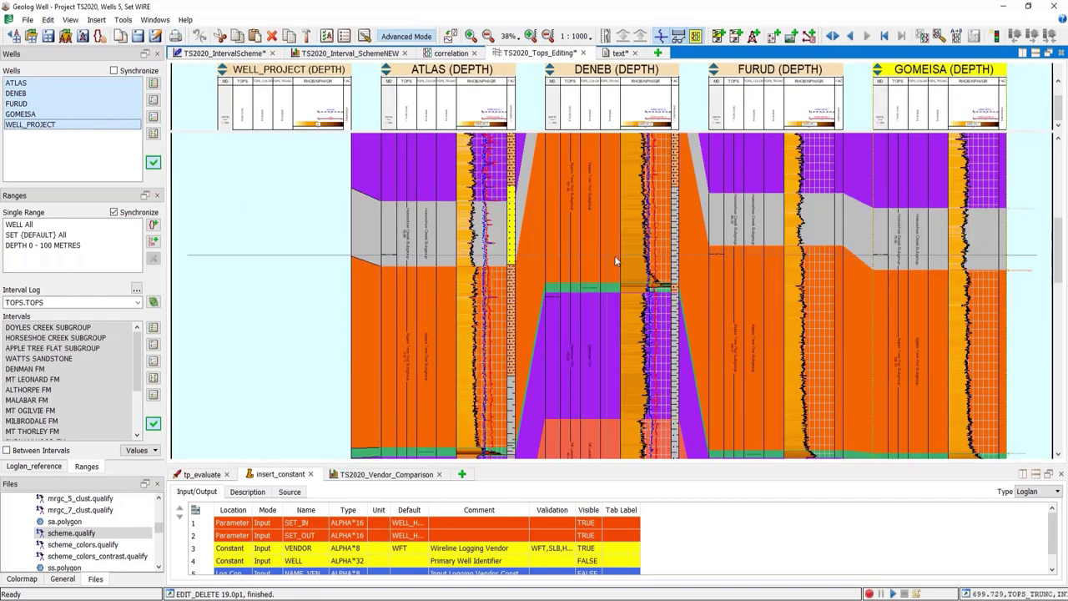
scroll(682, 275, "down", 2)
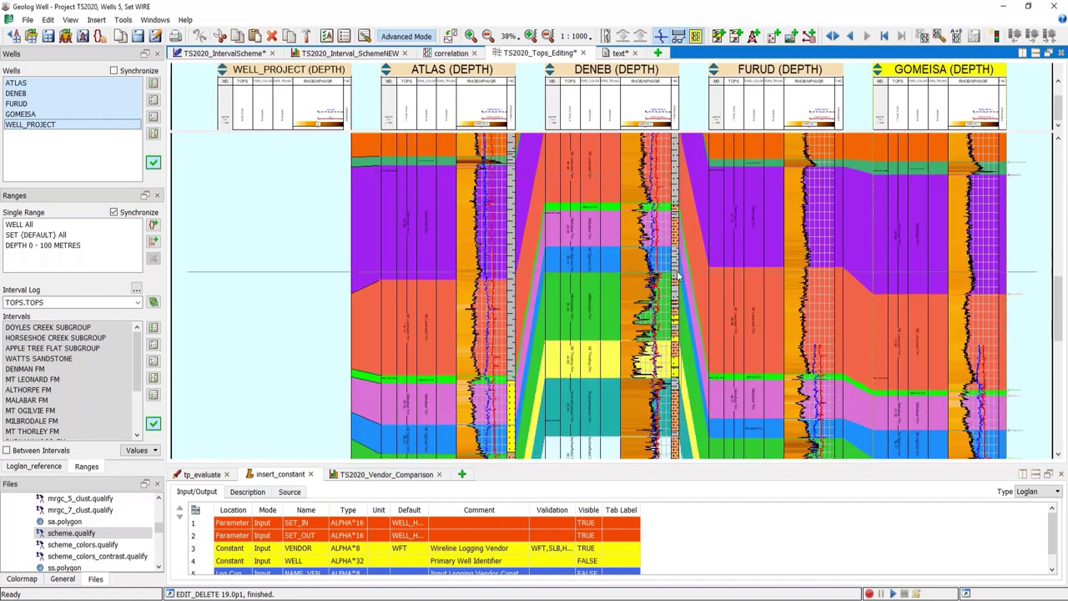
left_click(30, 124, "ctrl")
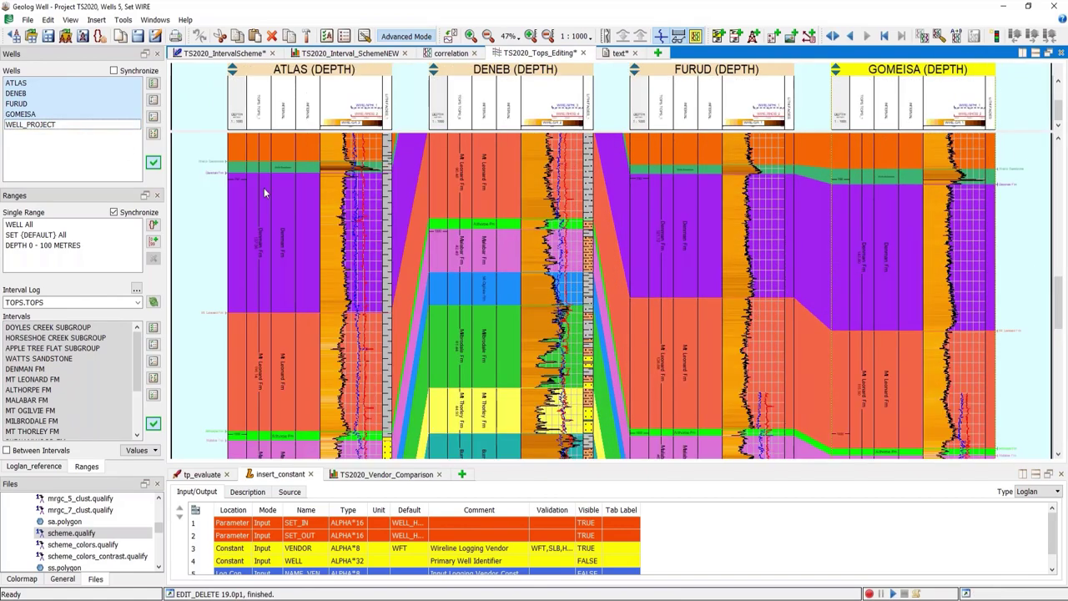
Step: Flatten the correlation on the top of Althorpe Fm and review the interval colors below it
left_click(567, 219)
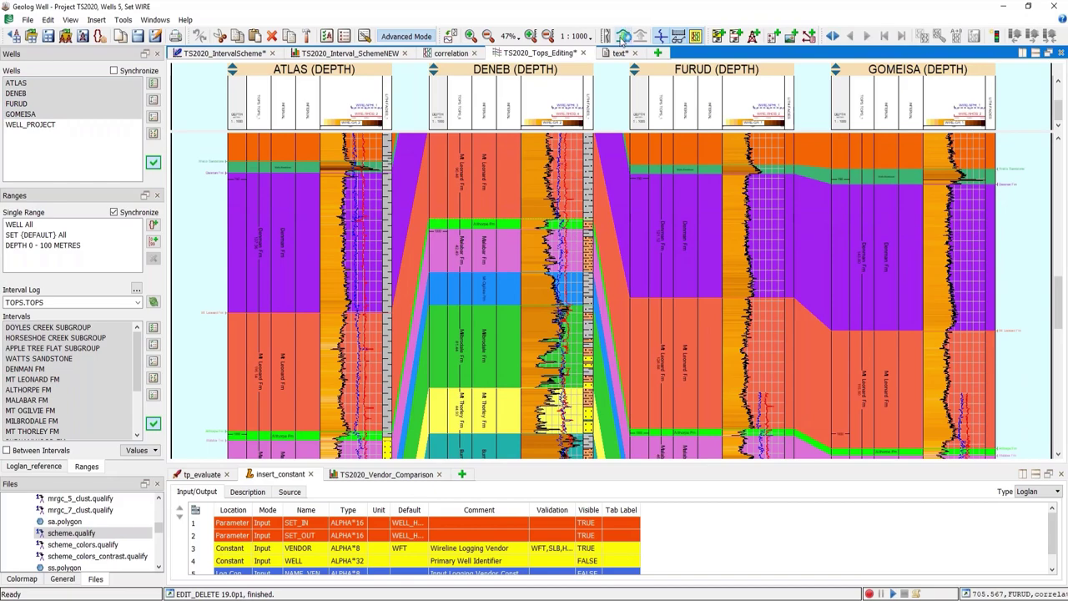
left_click(584, 224)
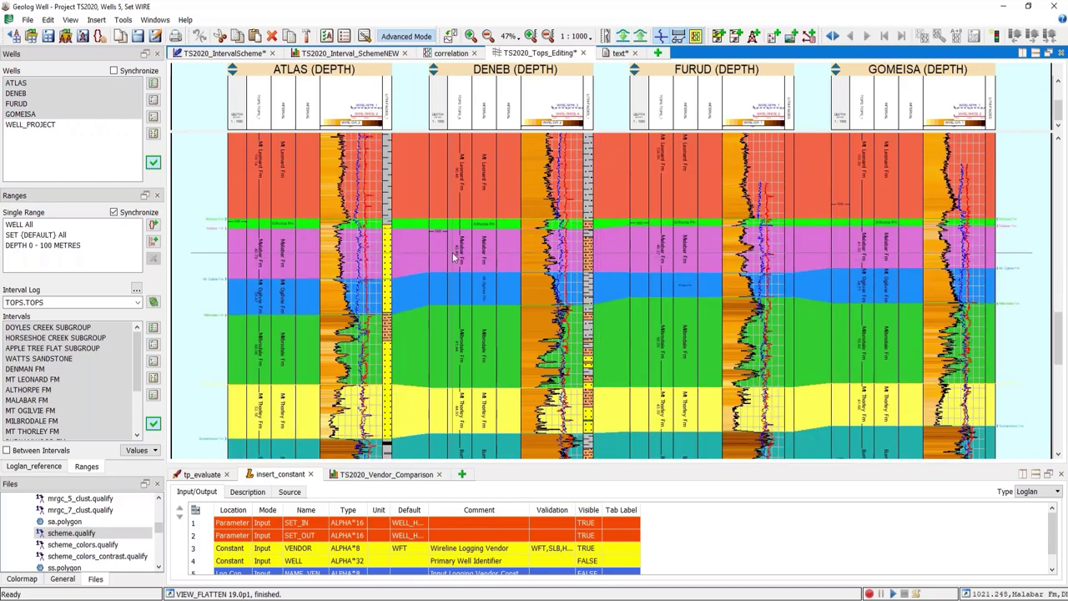
scroll(453, 262, "down", 3)
scroll(452, 256, "down", 2)
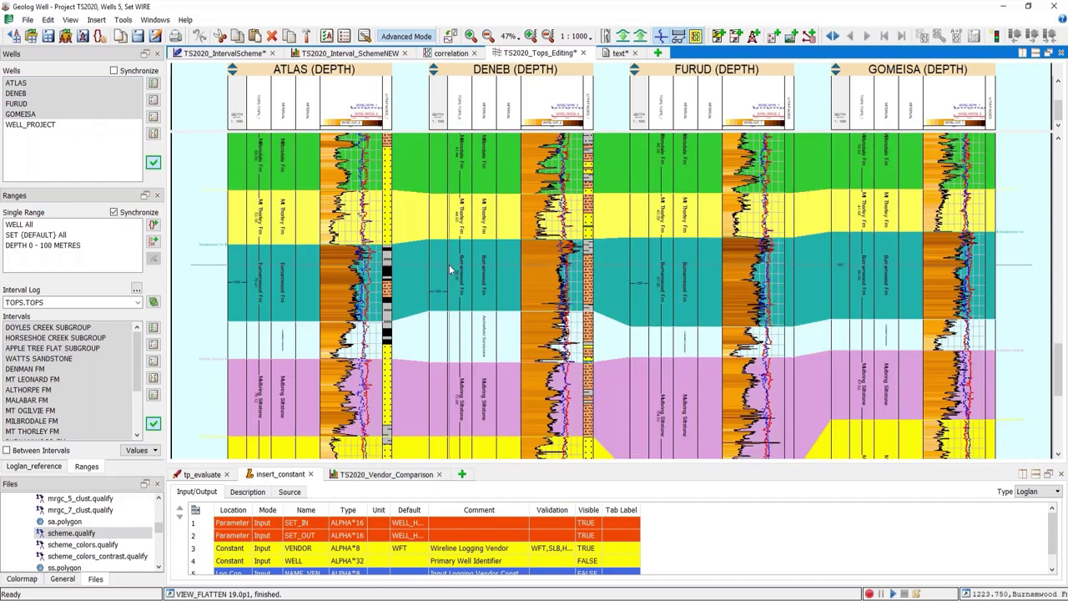
scroll(442, 272, "up", 2)
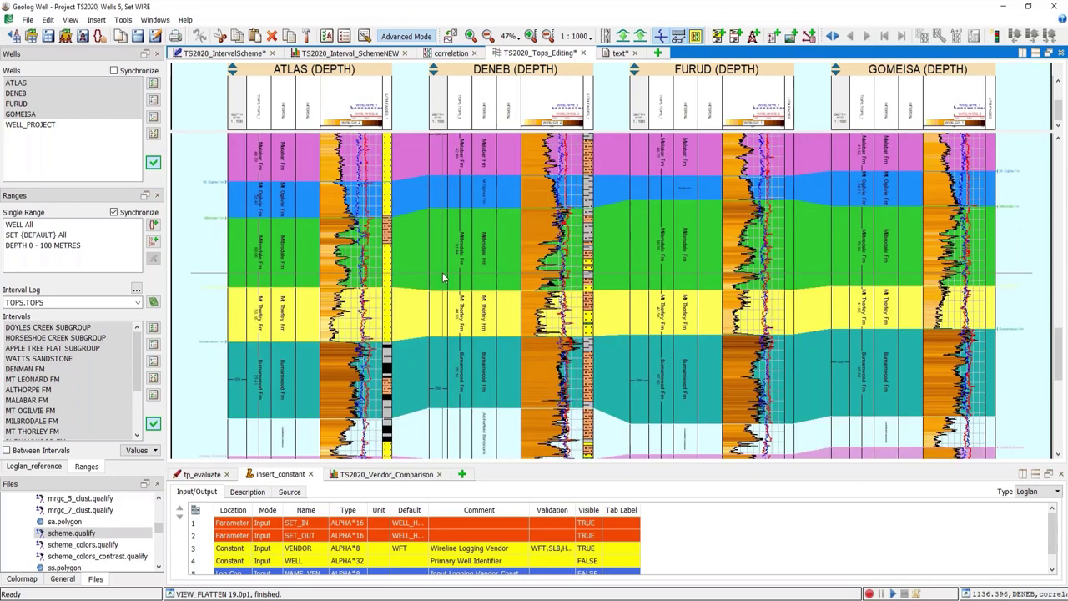
Step: Enlarge the pane holding the insert_constant loglan and widen its Validation, Name and Location columns
left_click(348, 53)
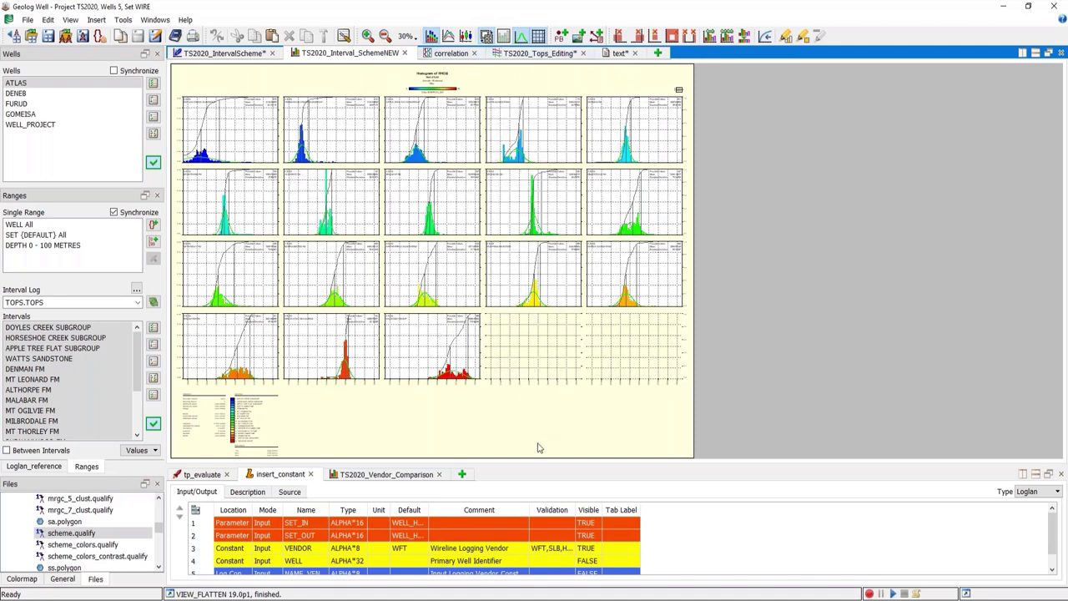
left_click_drag(534, 463, 547, 311)
left_click(229, 53)
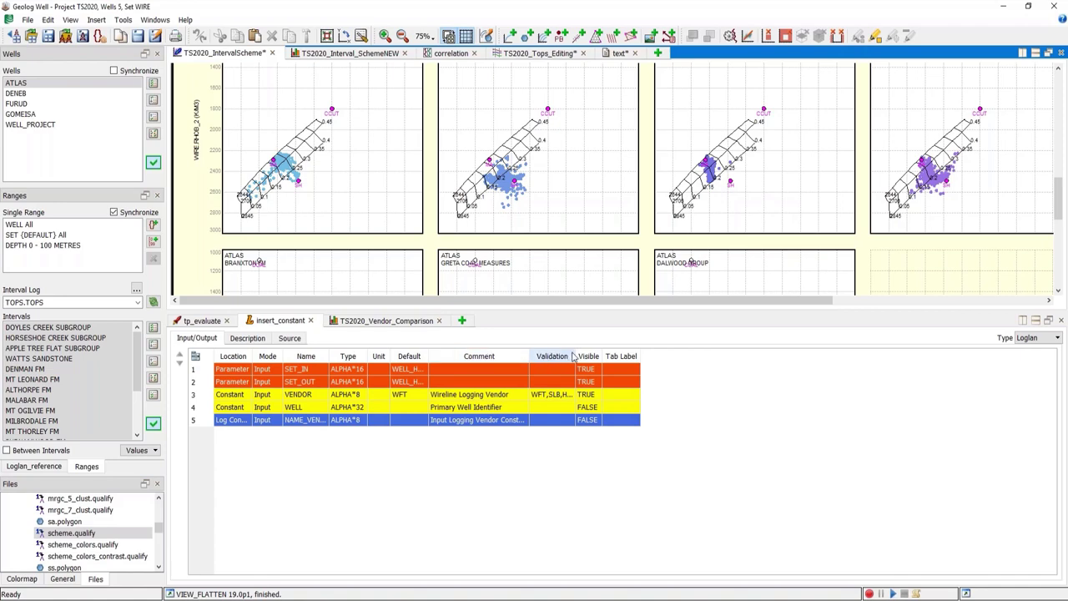
left_click_drag(577, 357, 628, 357)
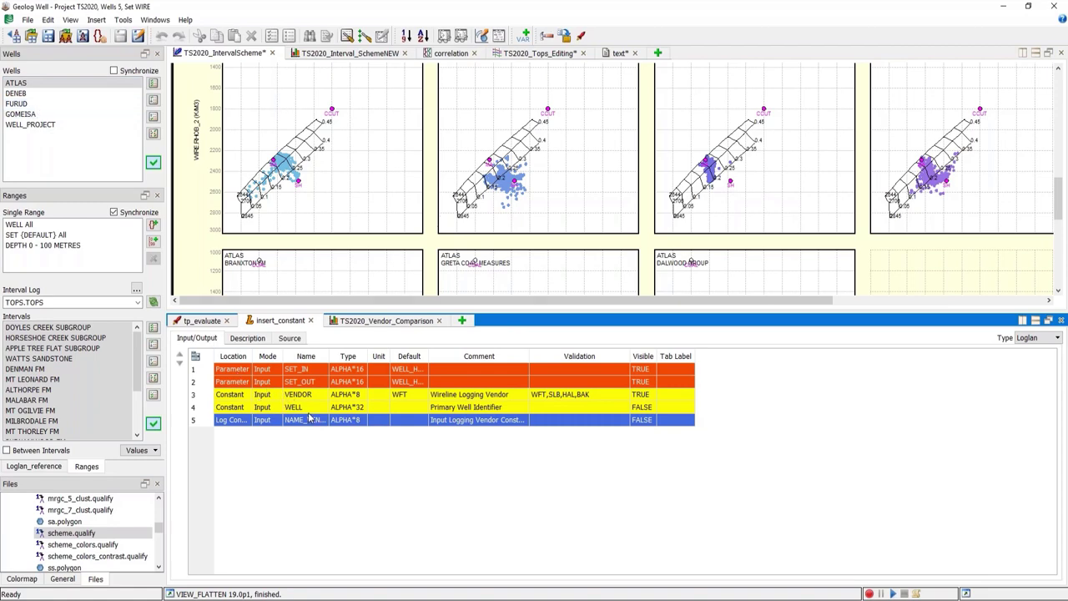
left_click_drag(330, 357, 380, 356)
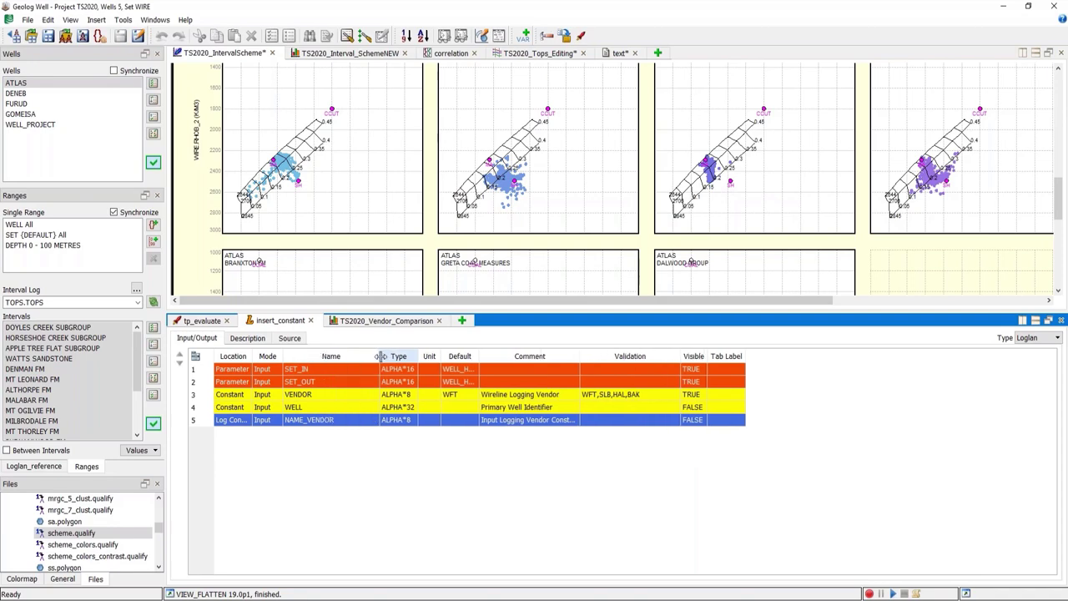
left_click_drag(252, 356, 287, 356)
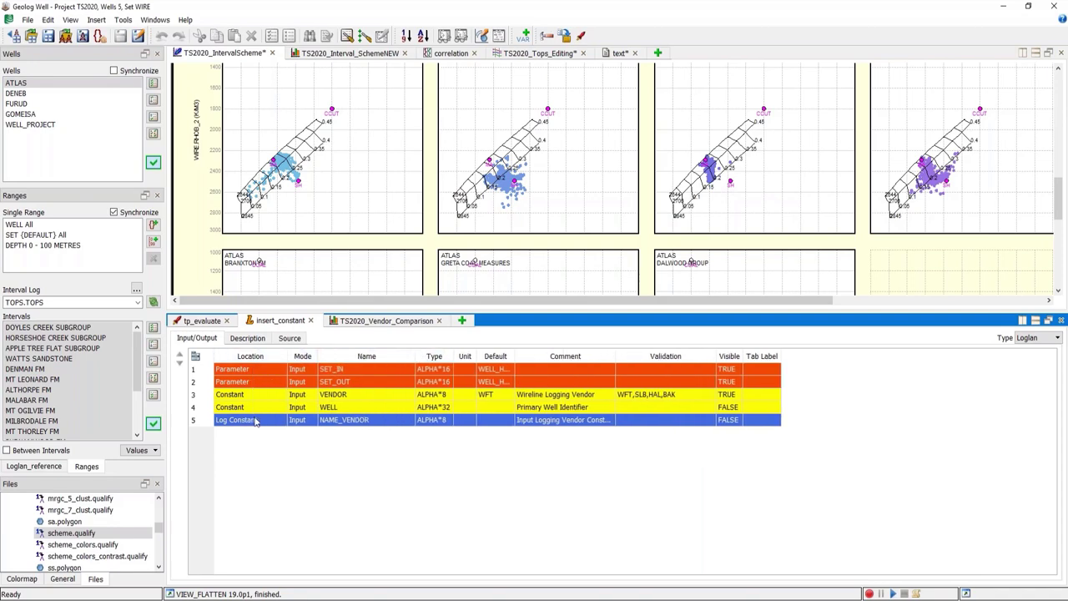
Step: Examine the VENDOR constant and the source code's if/elseif block that assigns NAME_VENDOR in the insert_constant loglan
left_click(354, 399)
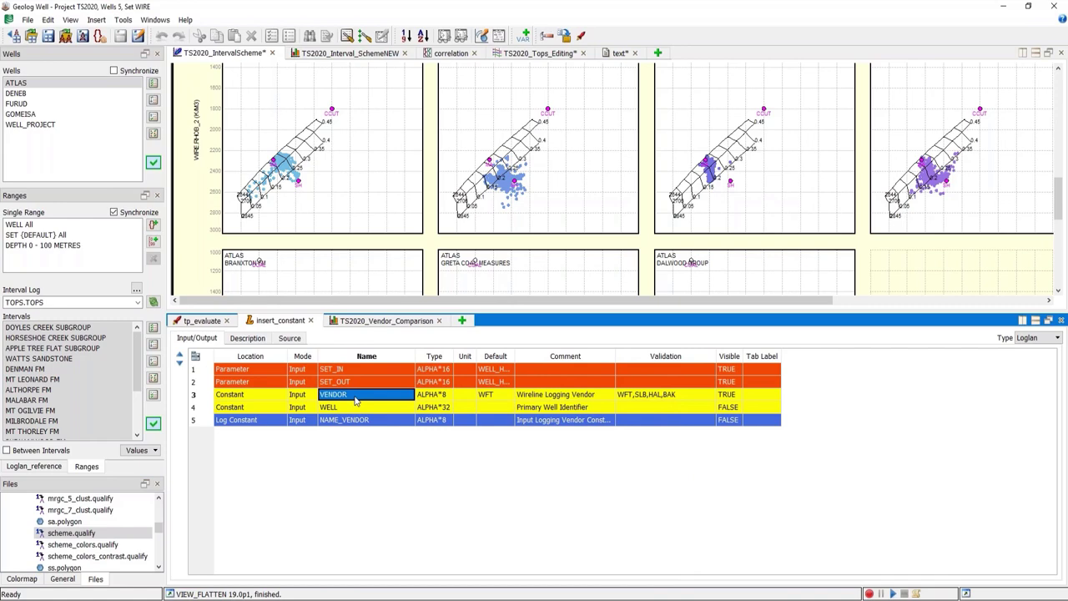
left_click(300, 340)
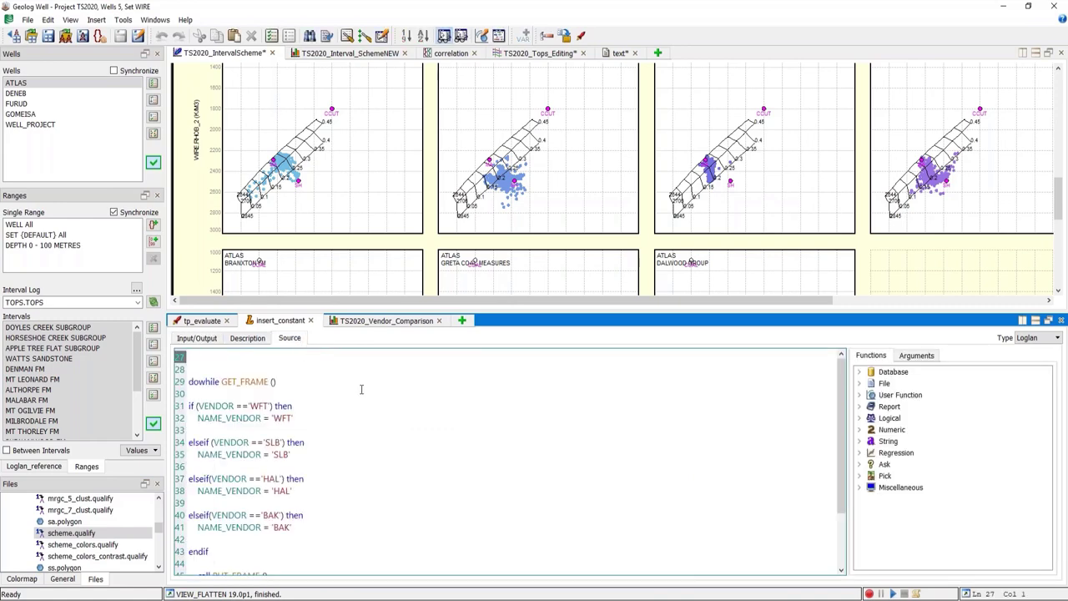
scroll(361, 390, "down", 1)
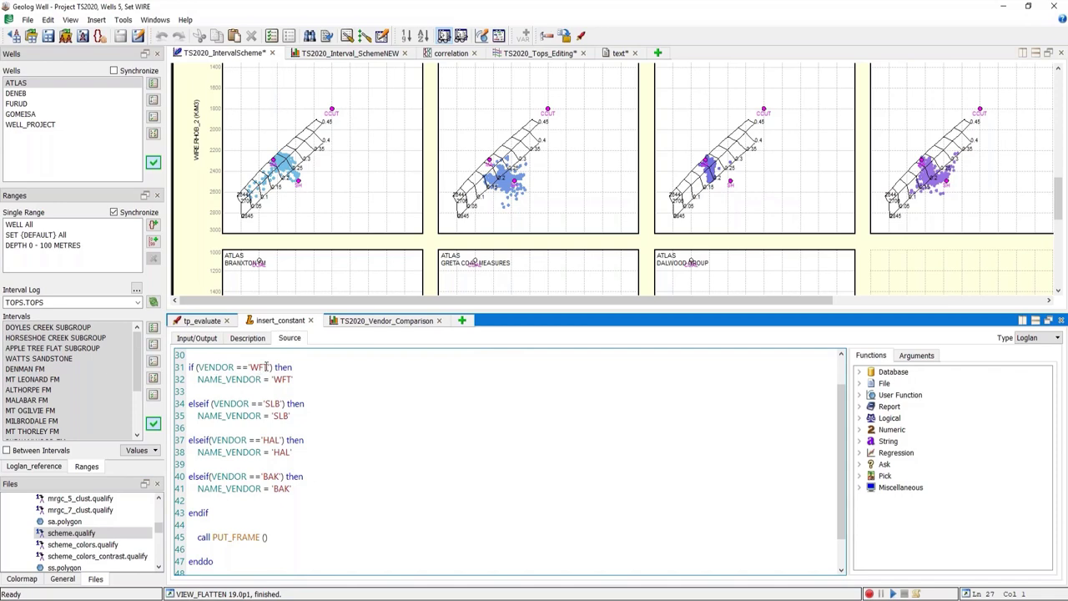
left_click_drag(199, 378, 294, 381)
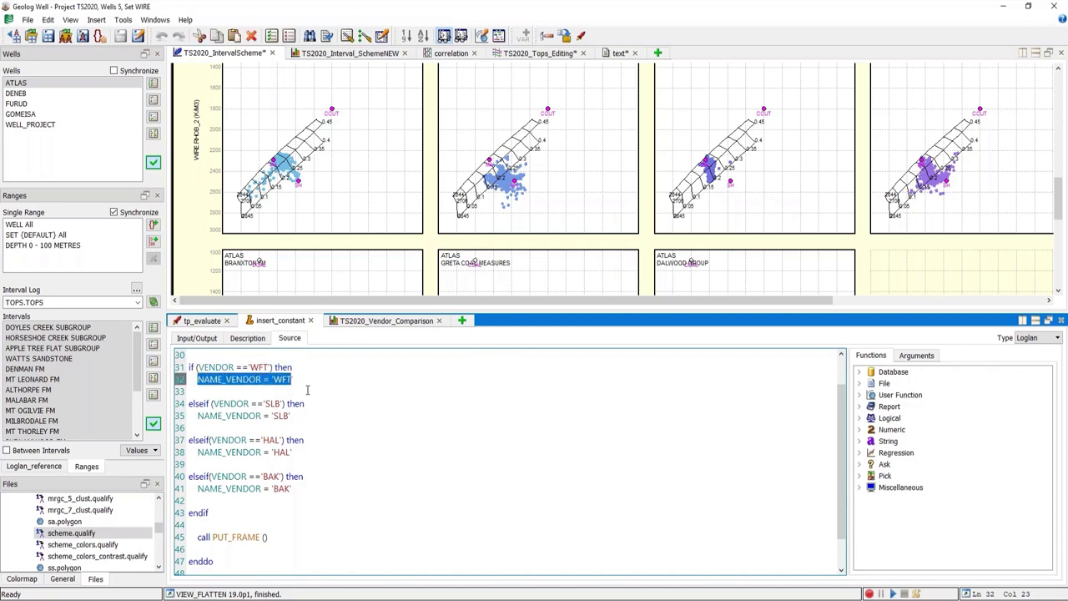
left_click(307, 389)
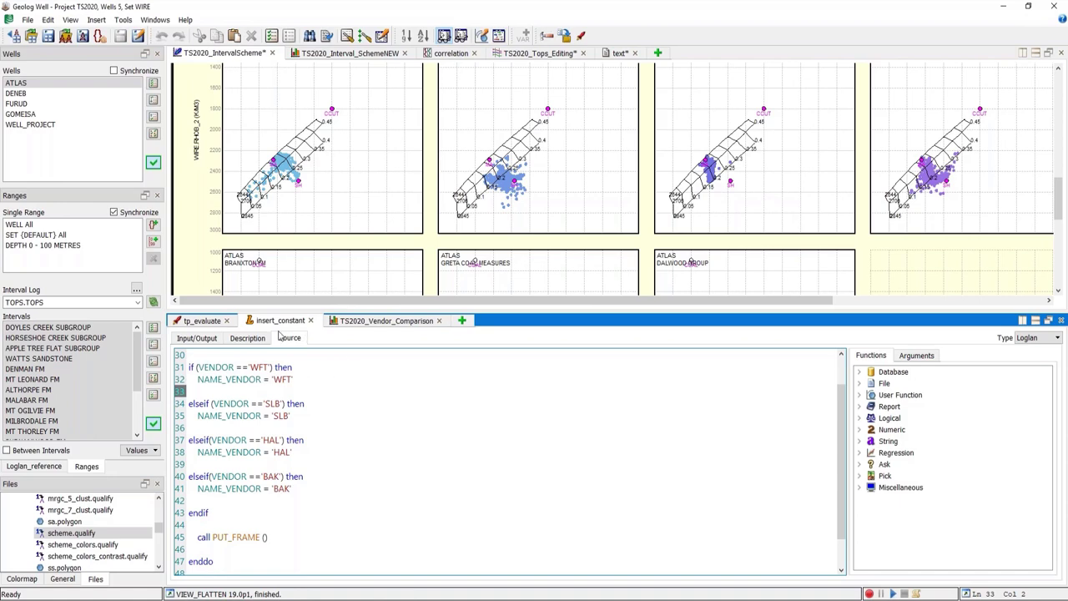
Step: Launch the insert_constant loglan for wells ATLAS and DENEB with the VENDOR value set to SLB
left_click(581, 37)
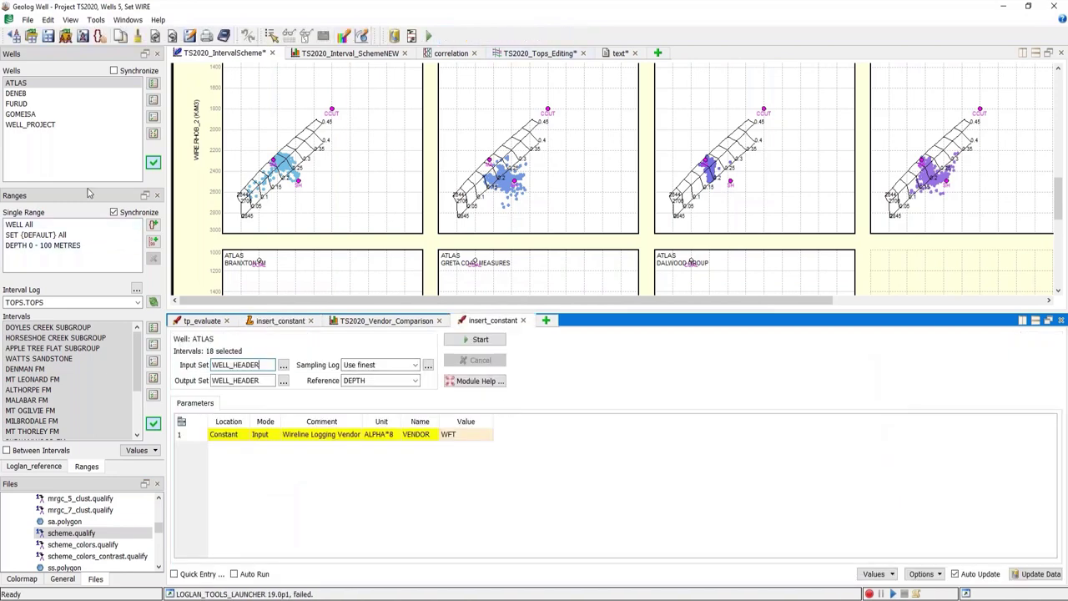
left_click(80, 84)
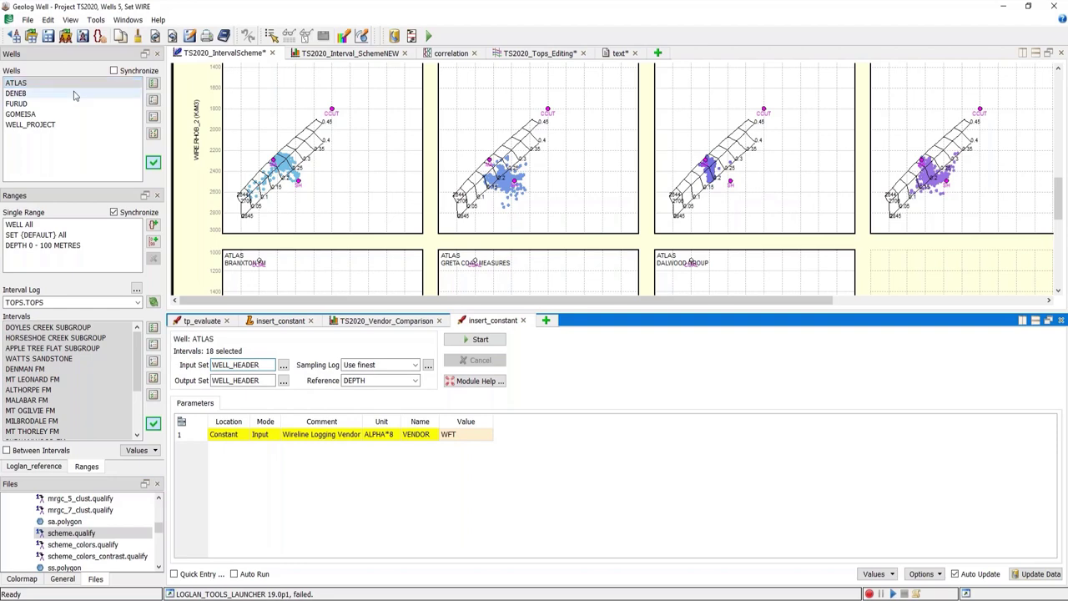
left_click(73, 94, "shift")
left_click(477, 439)
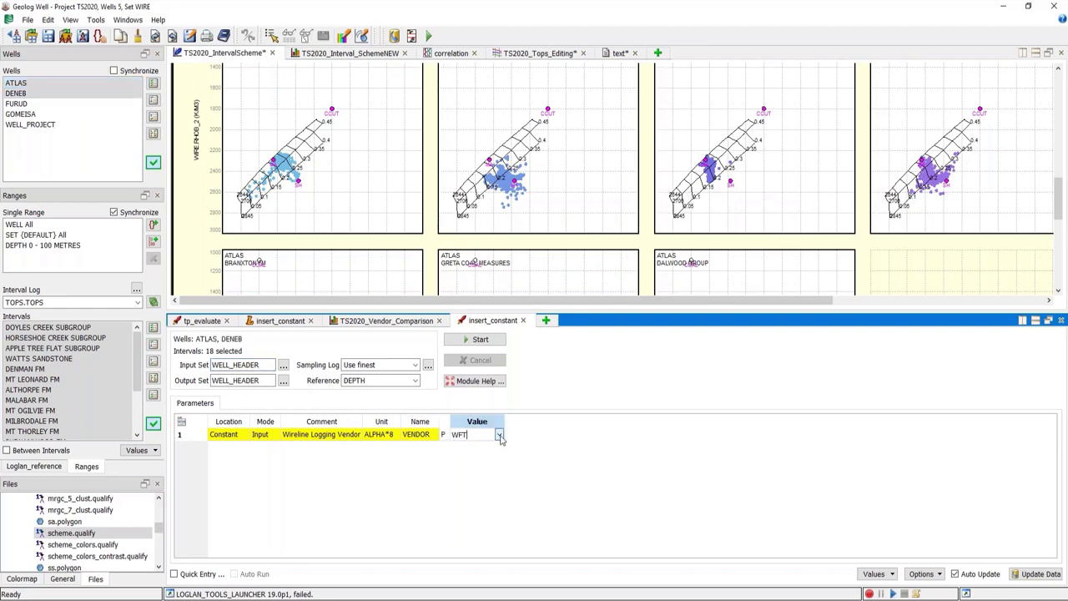
left_click(500, 433)
left_click(489, 458)
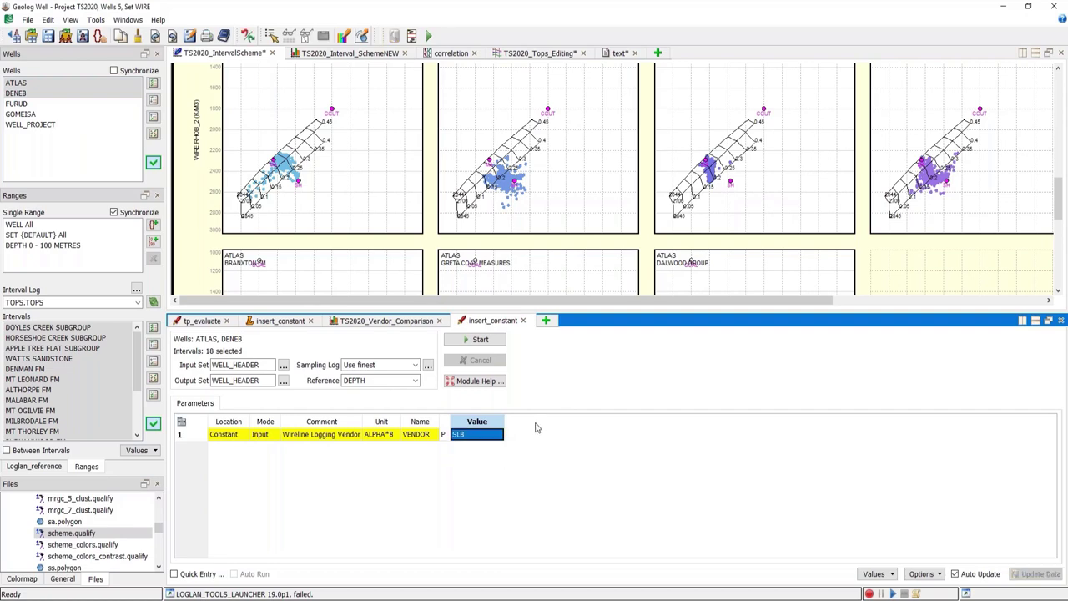
left_click(481, 340)
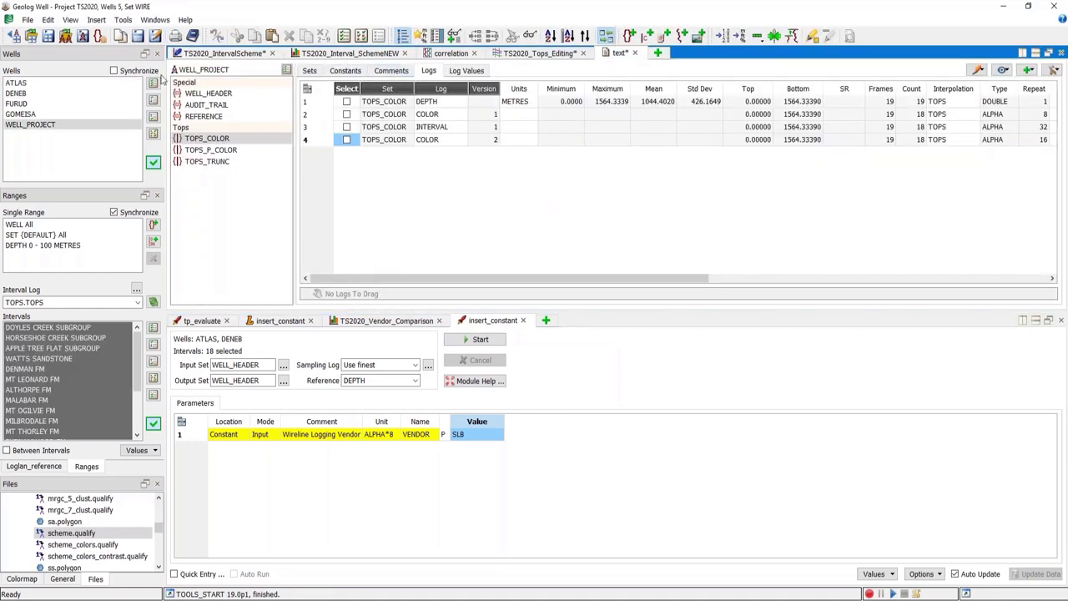
Step: Check the VENDOR constant in the WELL_HEADER set of well ATLAS
left_click(41, 84)
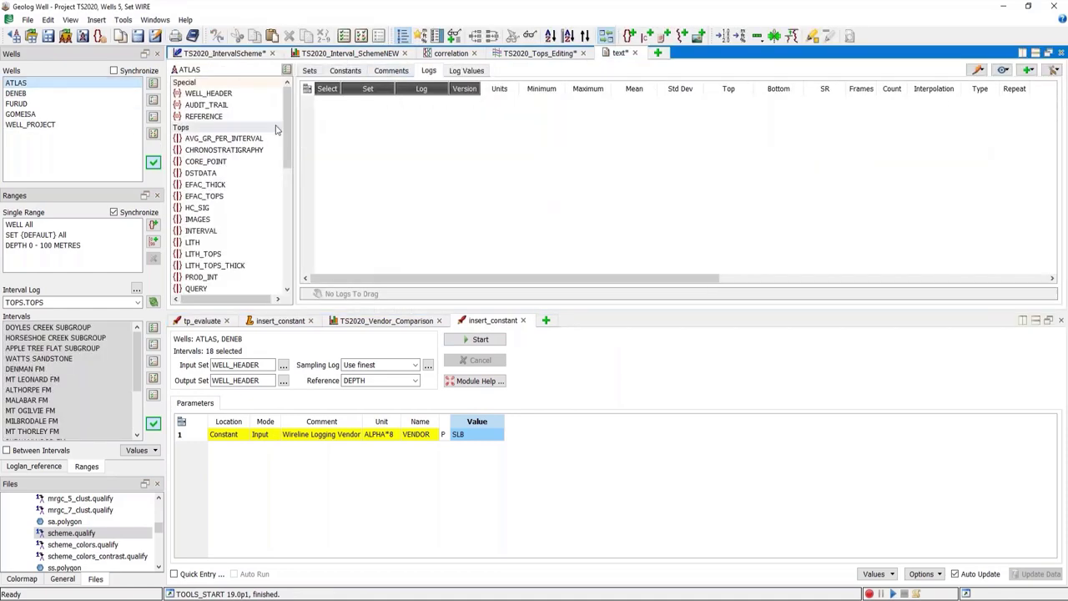
left_click(229, 94)
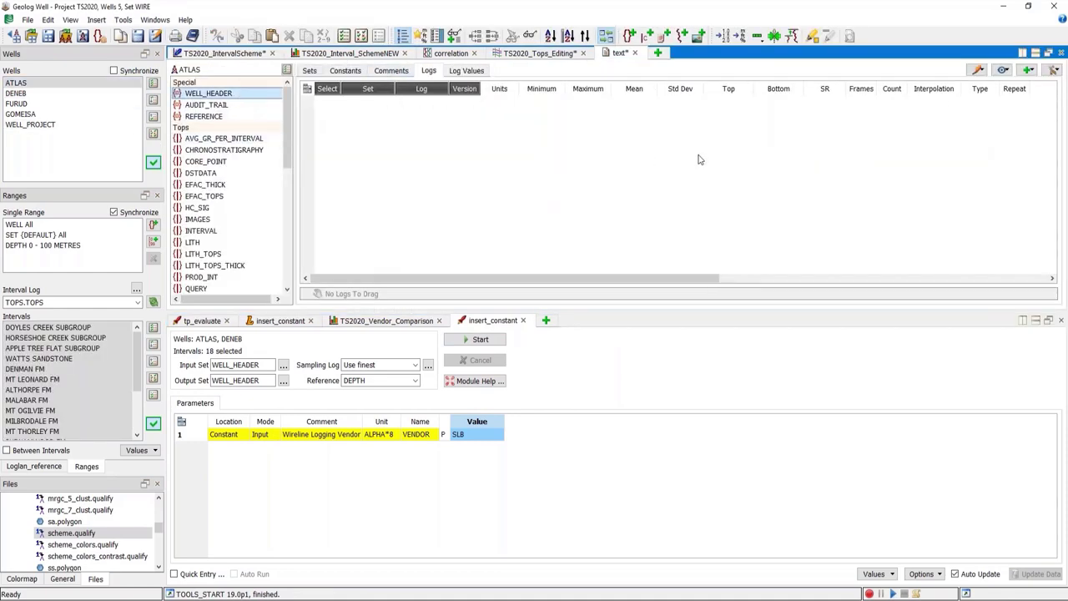
left_click(345, 71)
scroll(611, 171, "down", 5)
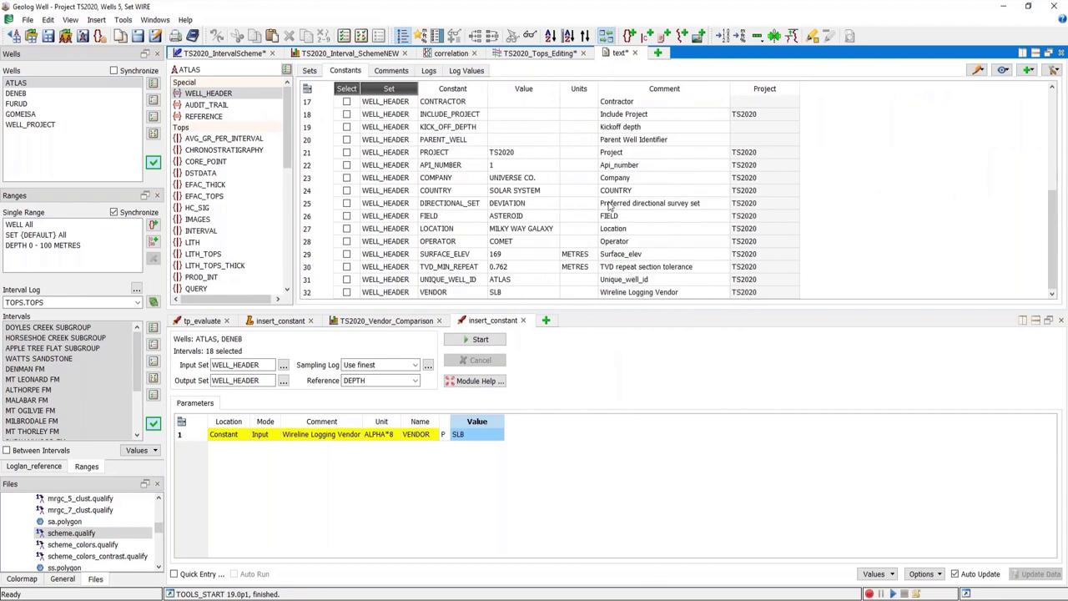
left_click(316, 292)
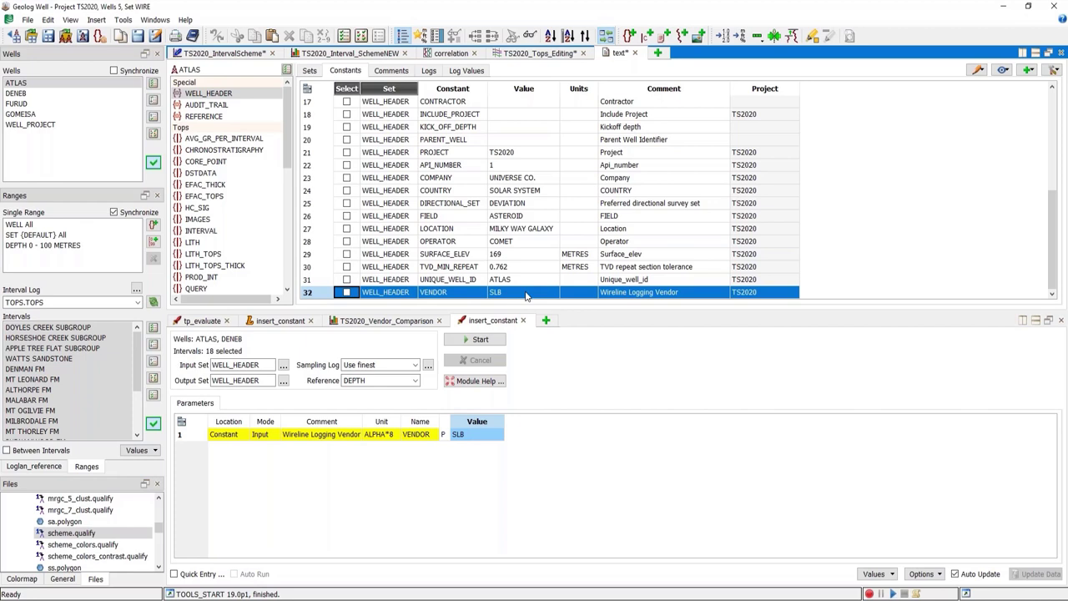
Step: Run insert_constant for wells FURUD and GOMEISA with the VENDOR value WFT
left_click(20, 103)
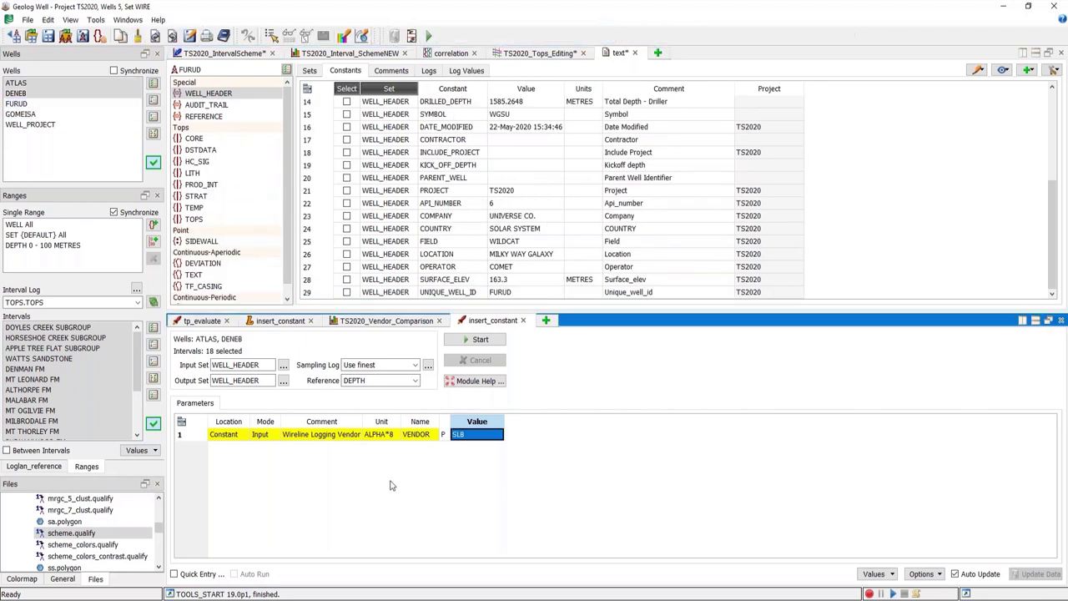
left_click(50, 115, "ctrl")
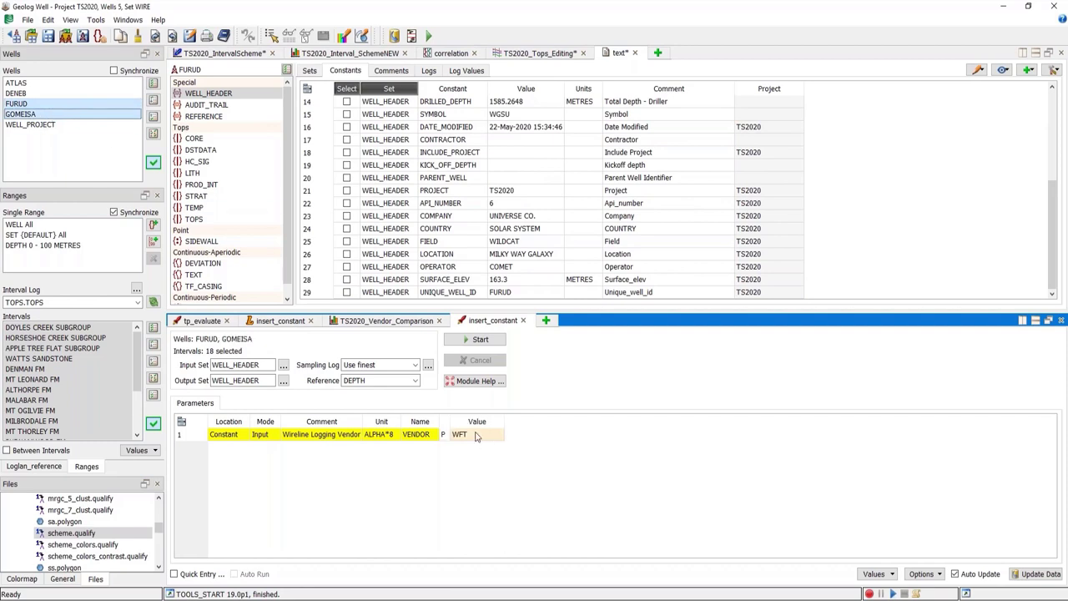
left_click(478, 340)
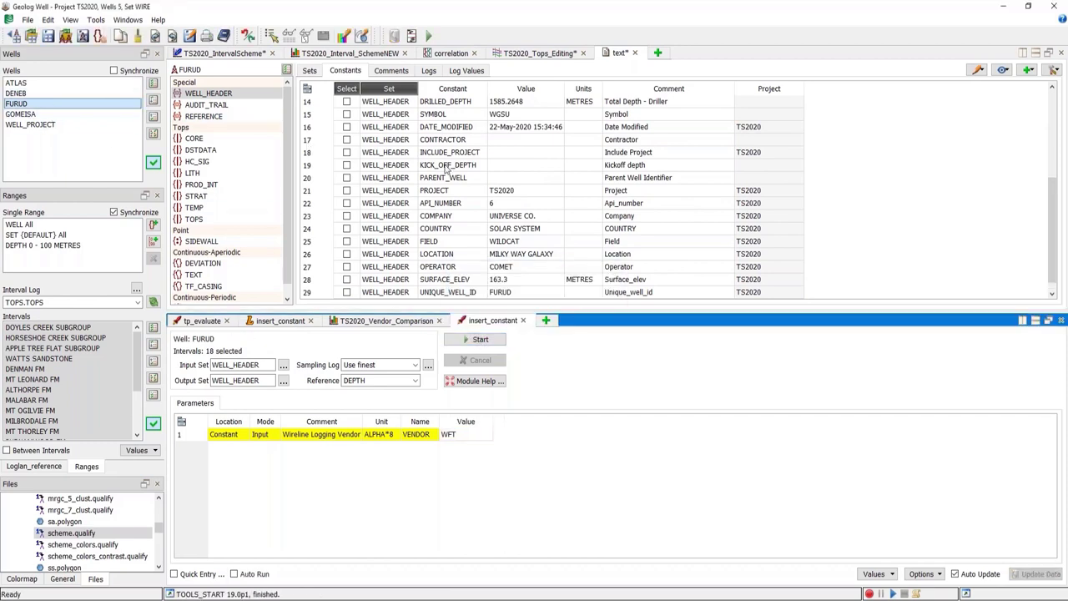
Step: Check the VENDOR constant among FURUD's WELL_HEADER constants
left_click(320, 292)
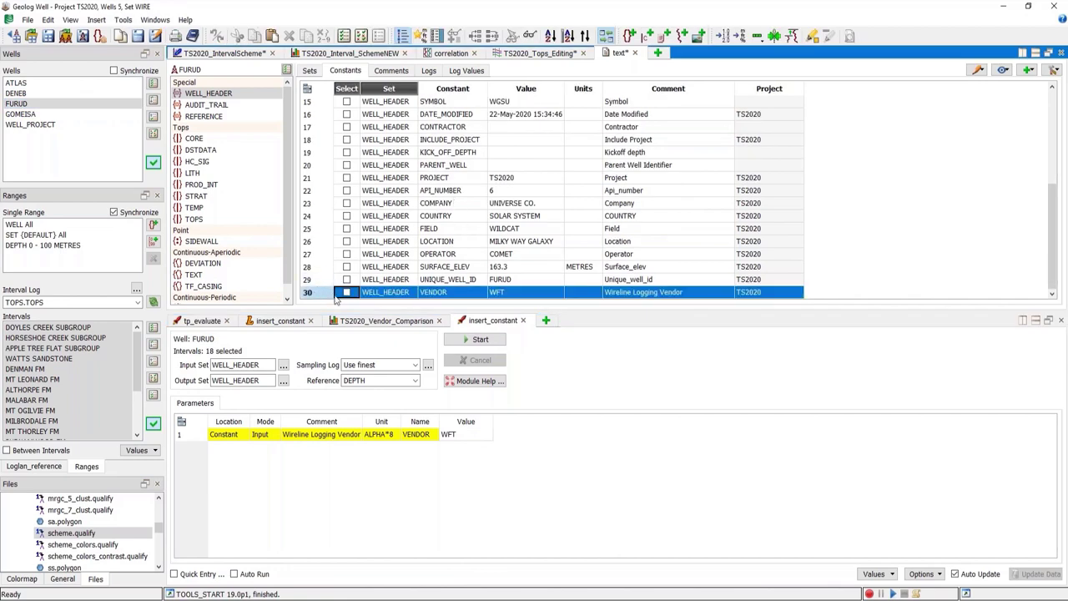
left_click(625, 326)
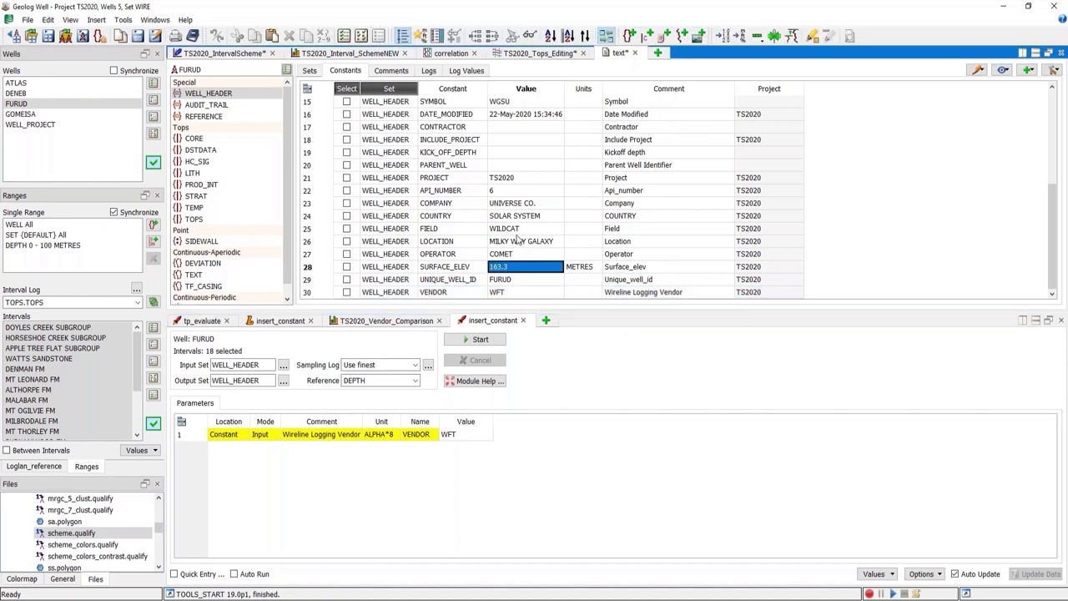
left_click(523, 267)
left_click(516, 220)
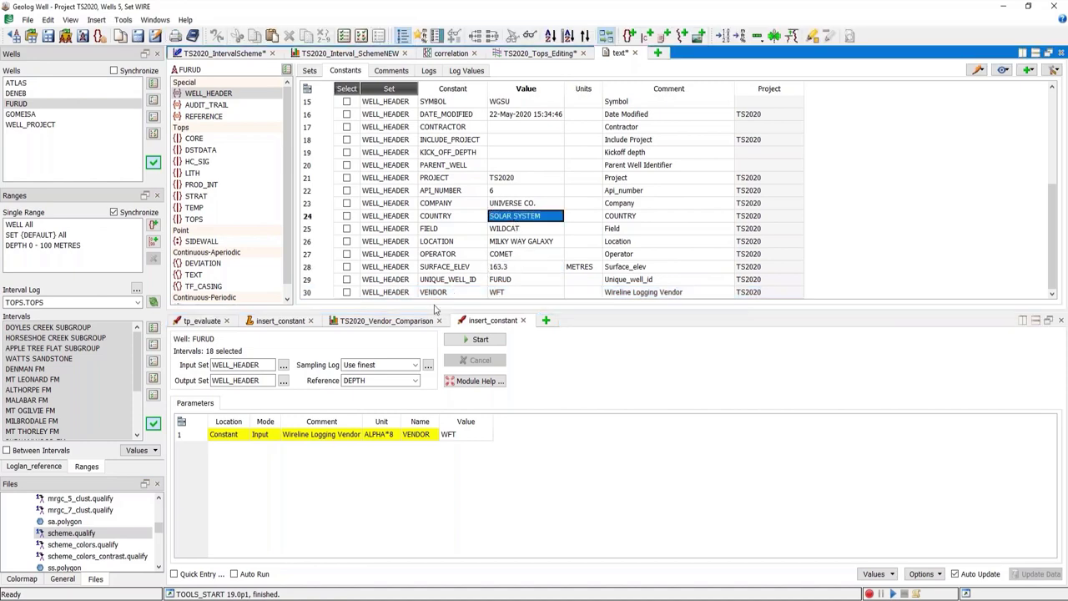
Step: Show the TS2020_Vendor_Comparison histogram in an enlarged pane and review the vendor-to-color pairs in vendor_to_color.chmap
left_click(373, 322)
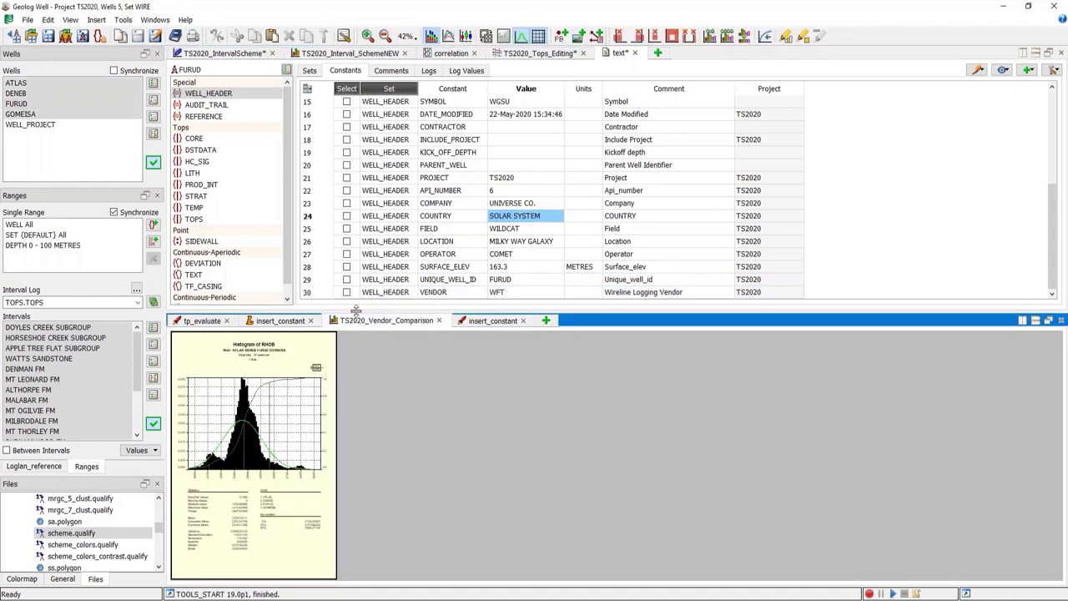
double_click(356, 321)
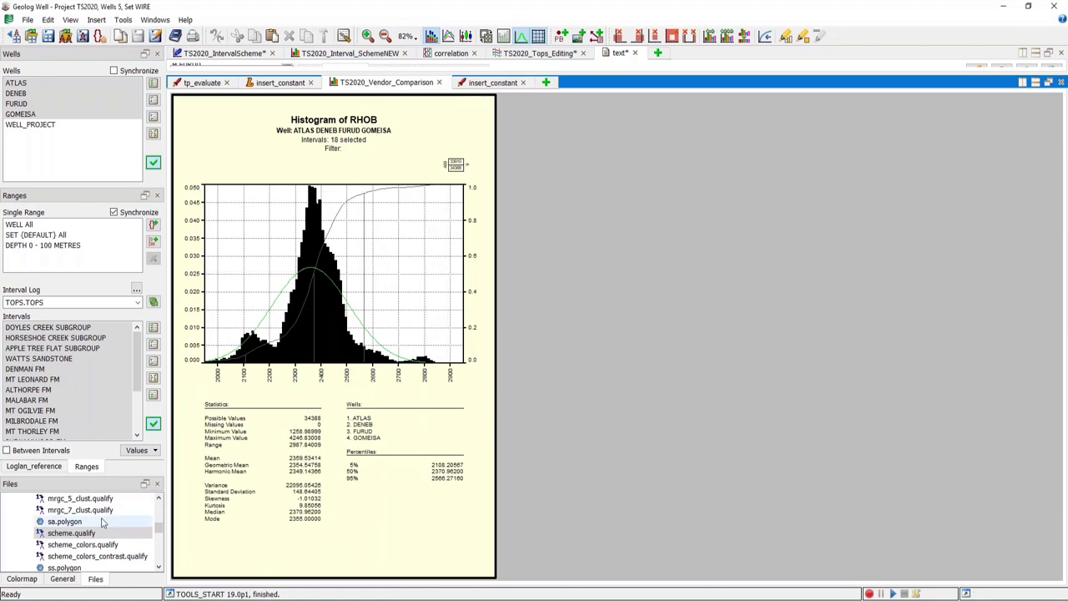
scroll(114, 527, "down", 3)
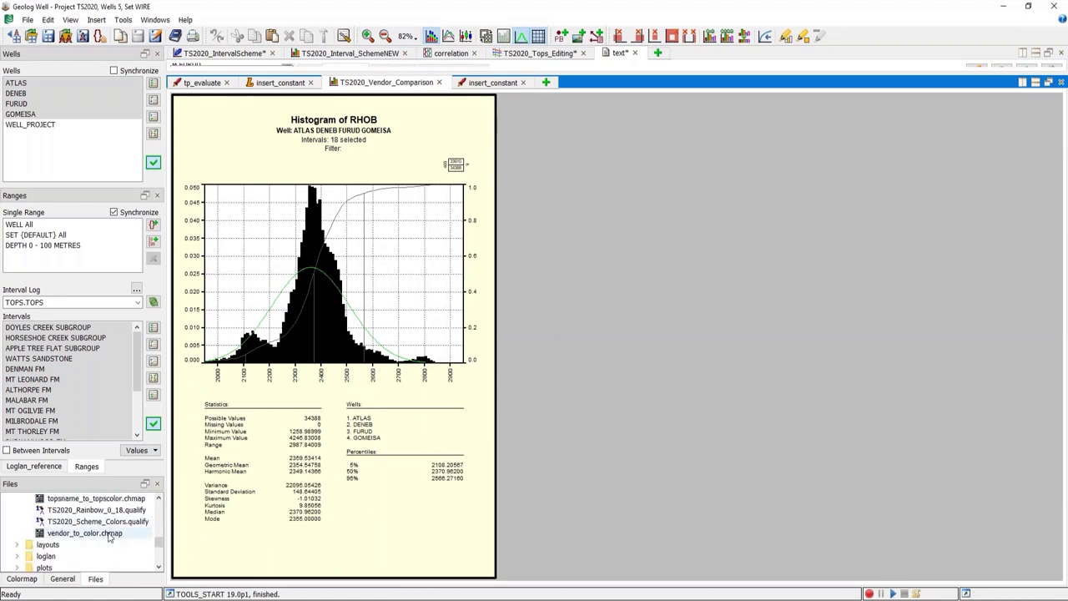
double_click(109, 534)
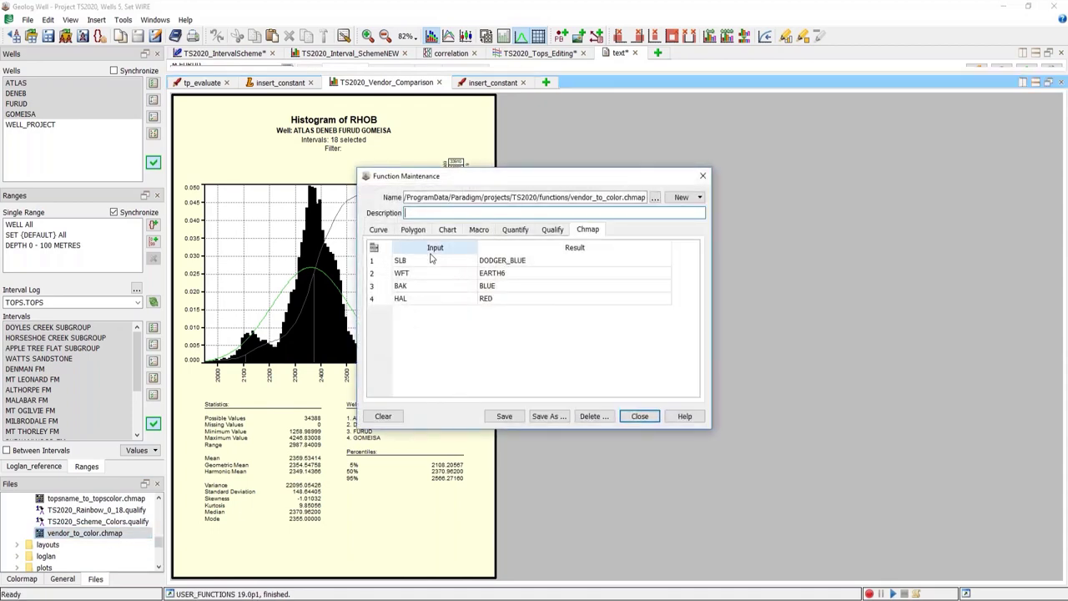
left_click_drag(431, 259, 426, 300)
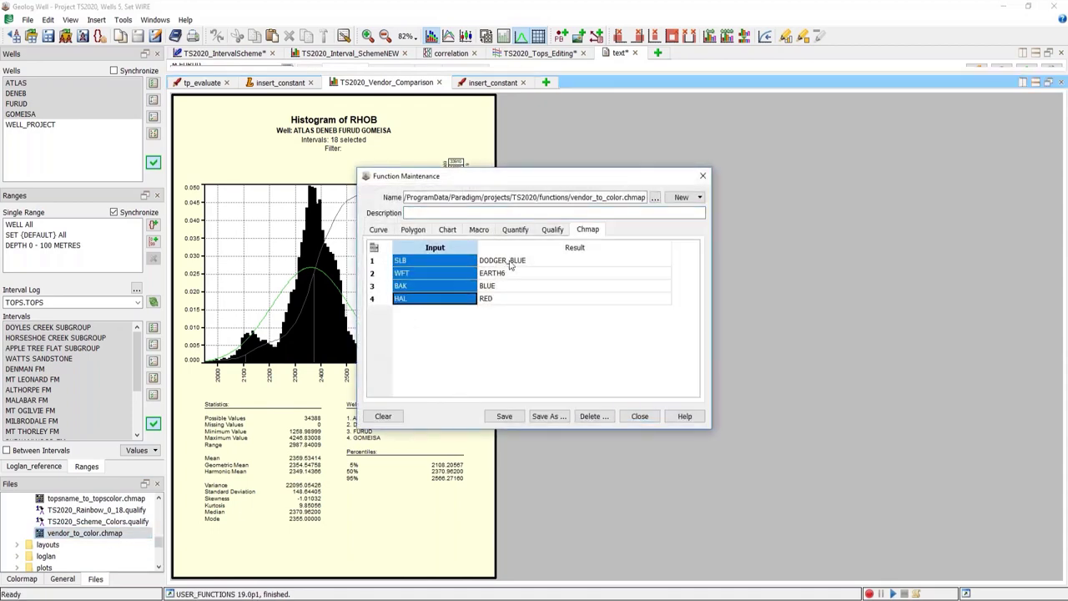
left_click_drag(511, 261, 509, 300)
left_click(640, 415)
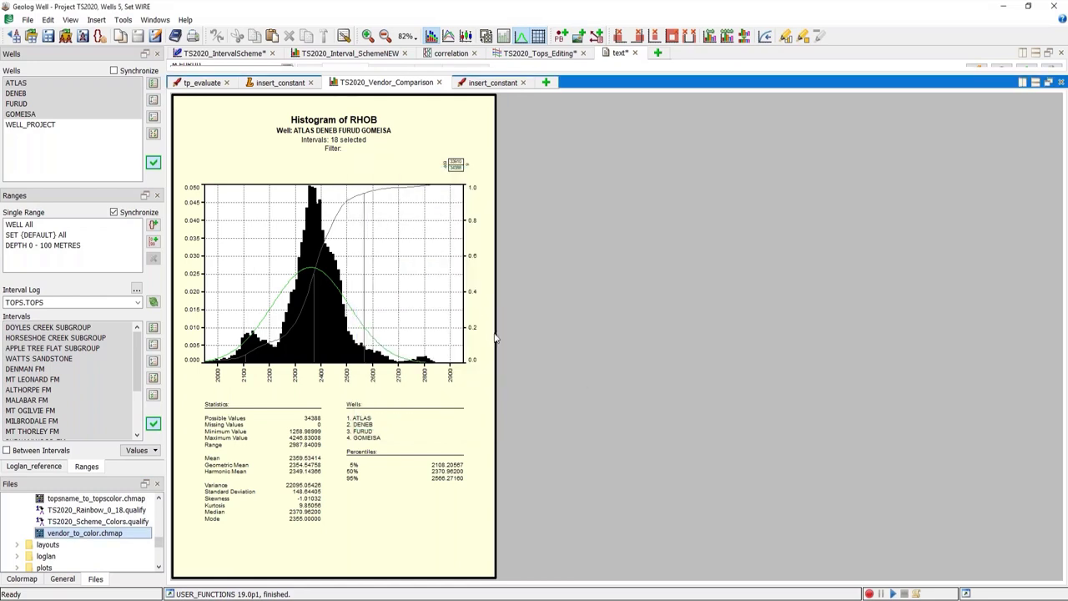
Step: Split the RHOB histogram into sub-plots by the expression VENDOR and move the properties dialog clear of the plots
double_click(410, 279)
left_click(474, 216)
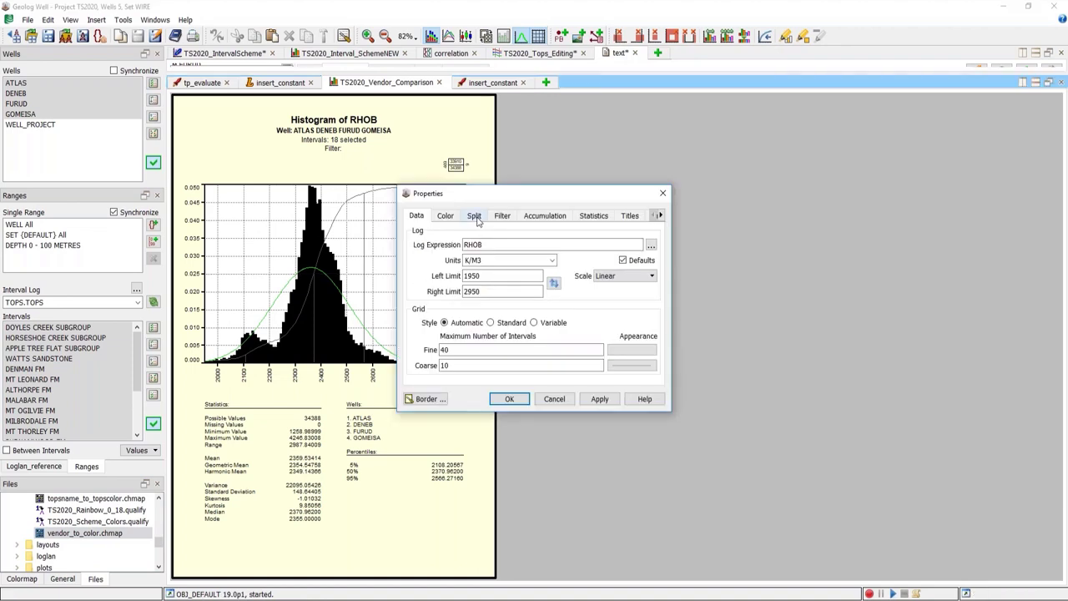
left_click(493, 244)
type("VE")
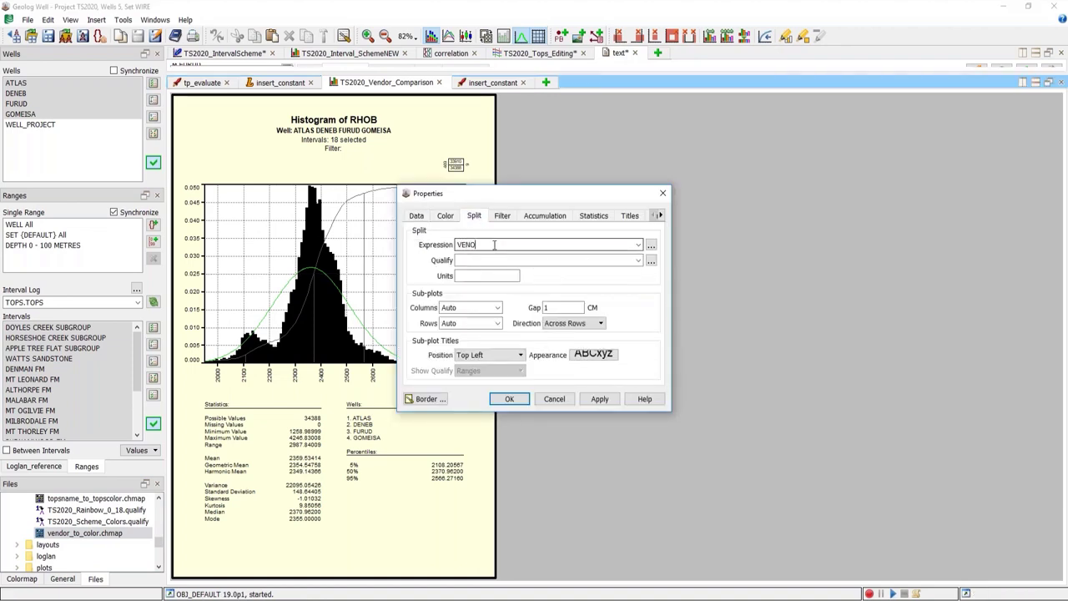
type("NDOR")
left_click(599, 398)
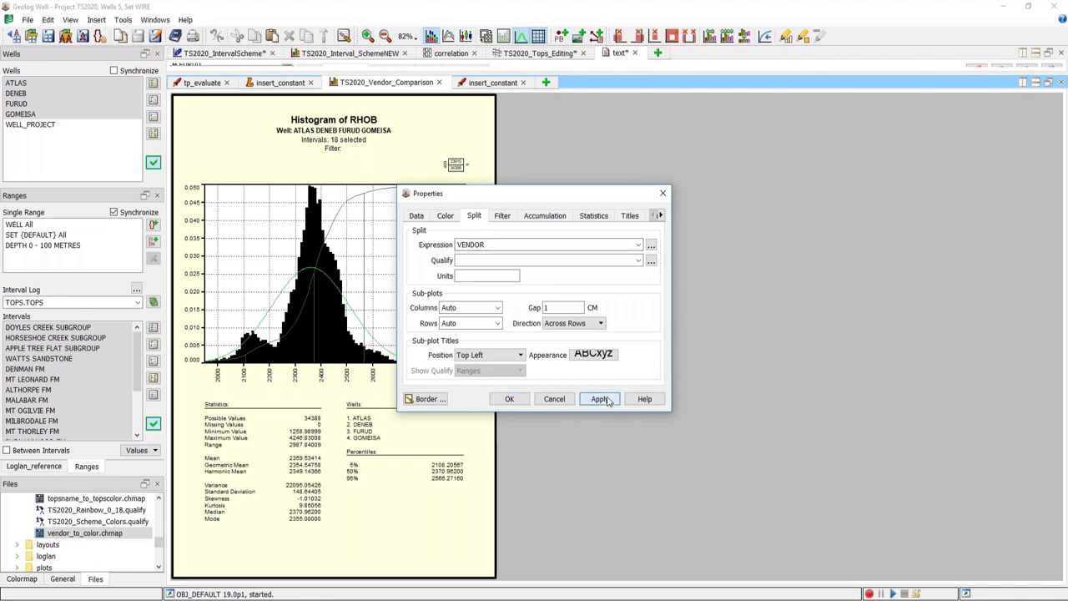
left_click_drag(607, 192, 750, 234)
left_click_drag(834, 264, 986, 281)
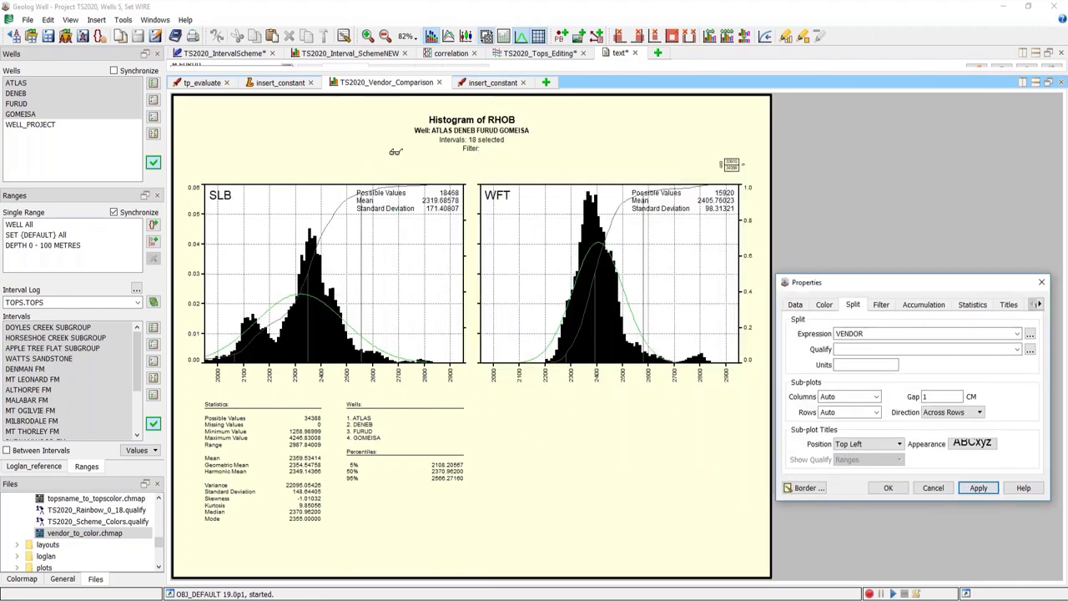
Step: Color the RHOB histograms with the expression VENDOR_TO_COLOR(VENDOR)
left_click(824, 306)
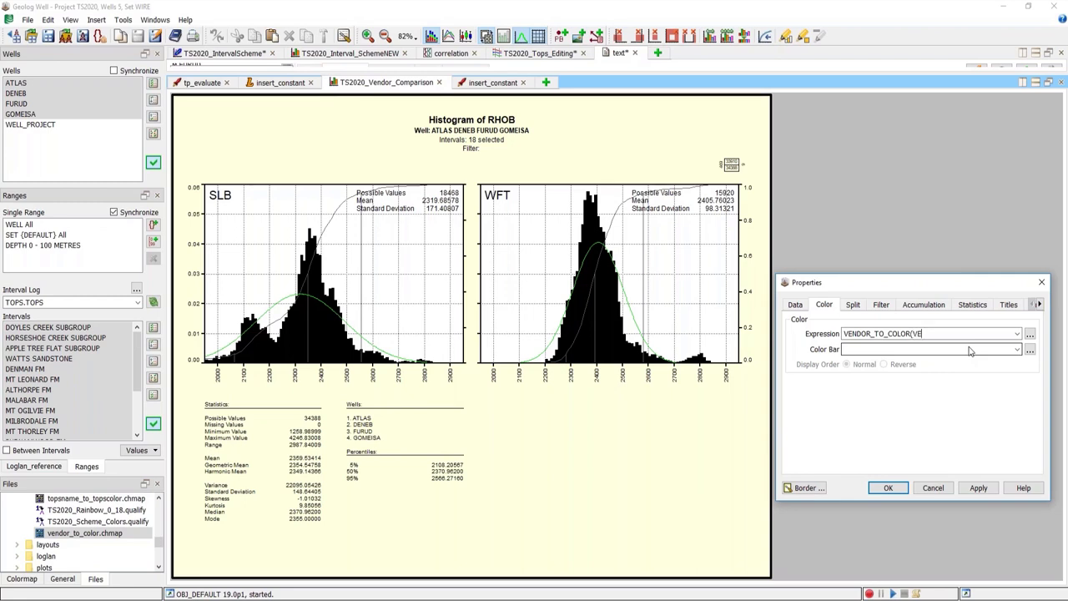
type(")")
left_click(977, 487)
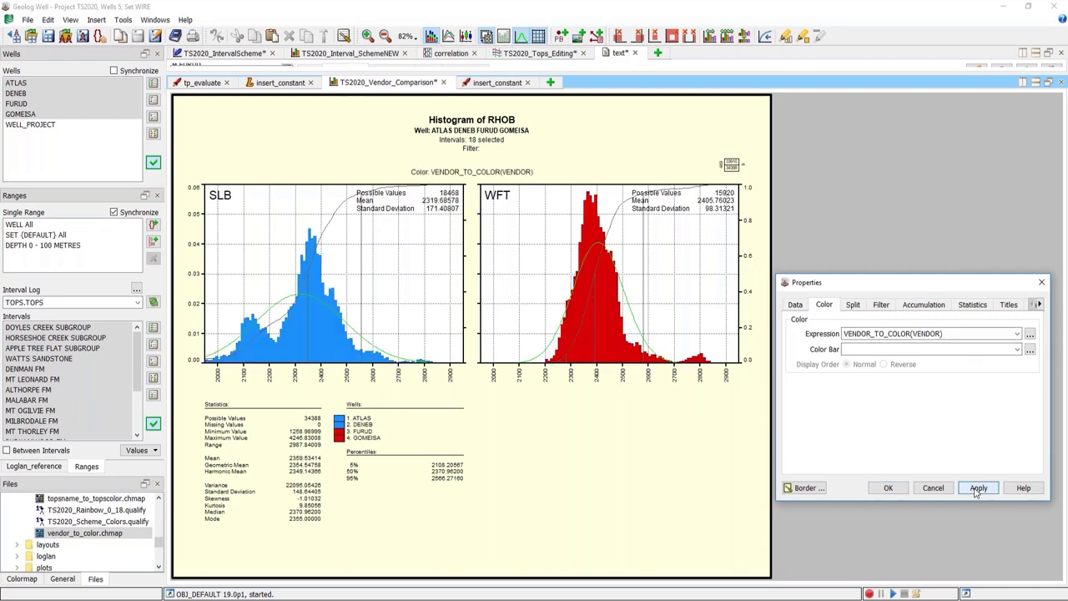
left_click(890, 487)
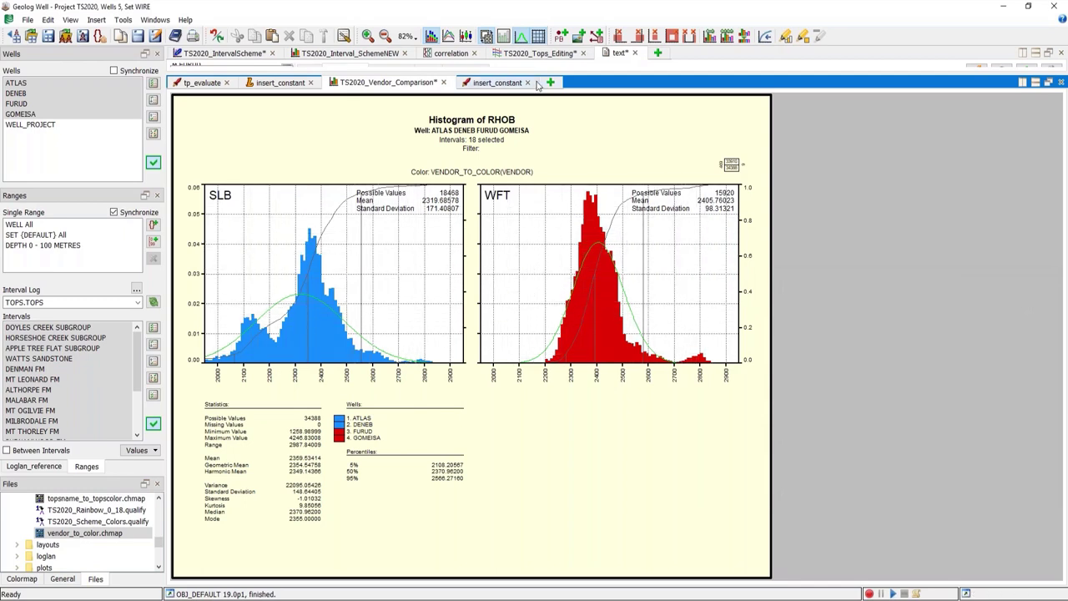
Step: Ghost the SLB distribution over the WFT histogram and compare both for Milbrodale Fm, Archerfield Sandstone and Mulbring Siltstone
left_click(504, 37)
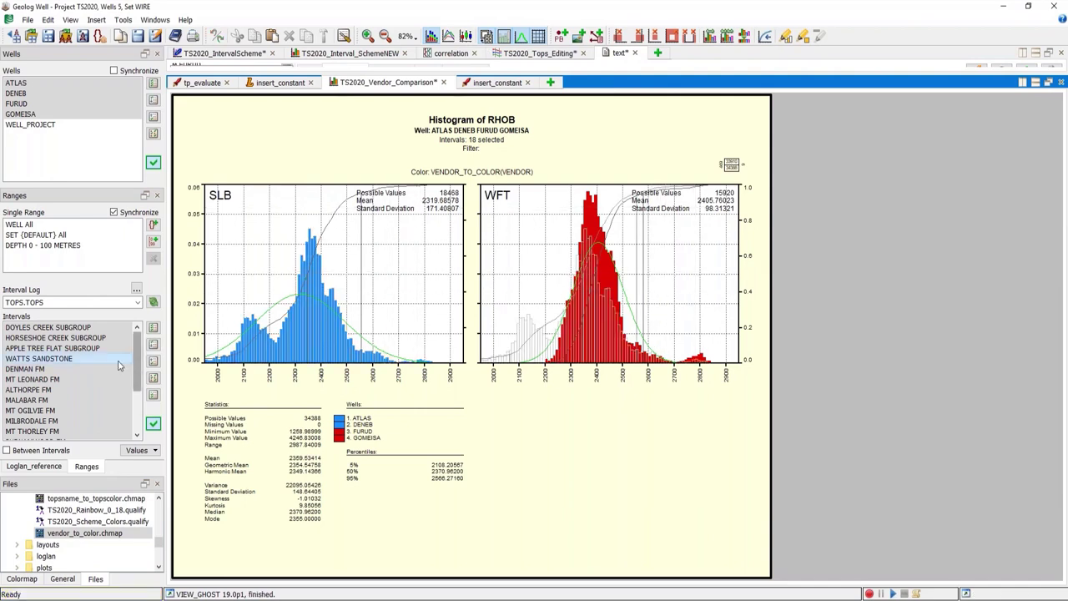
left_click(40, 422)
scroll(40, 422, "down", 2)
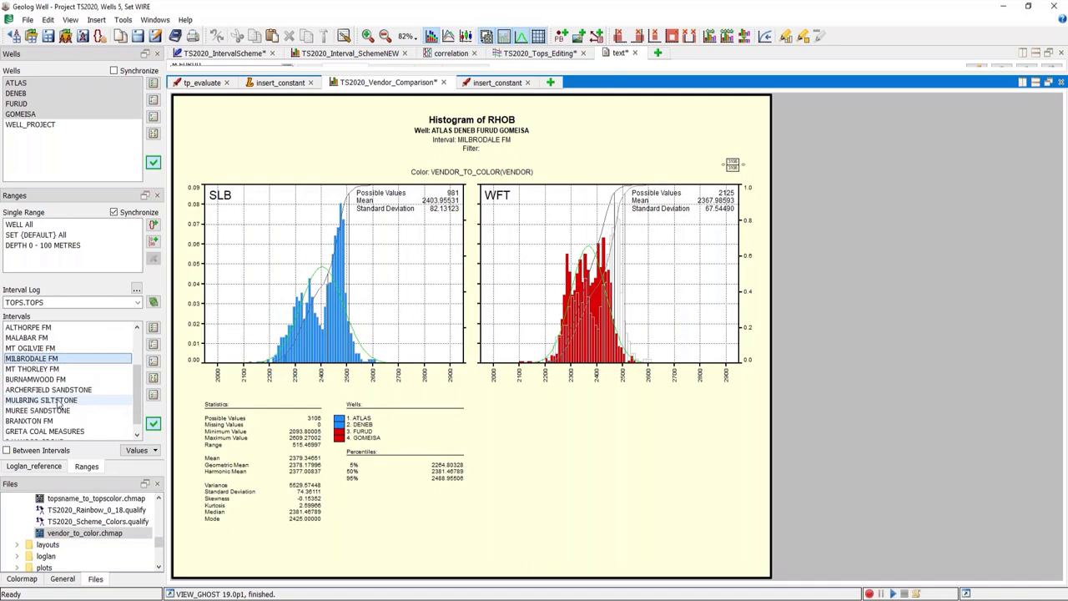
left_click(55, 390)
left_click(56, 400)
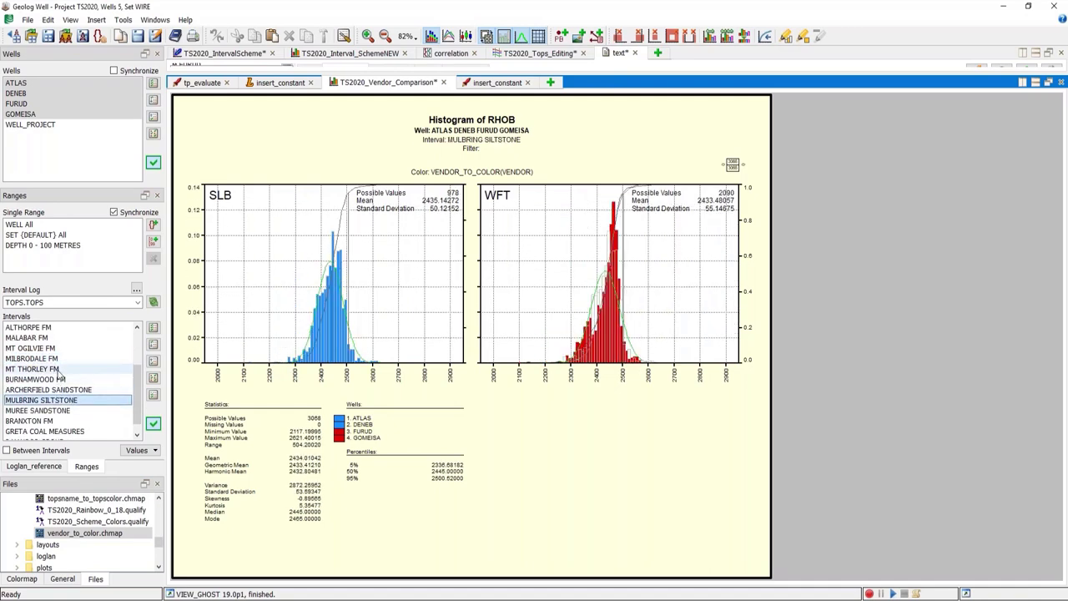
scroll(141, 361, "up", 2)
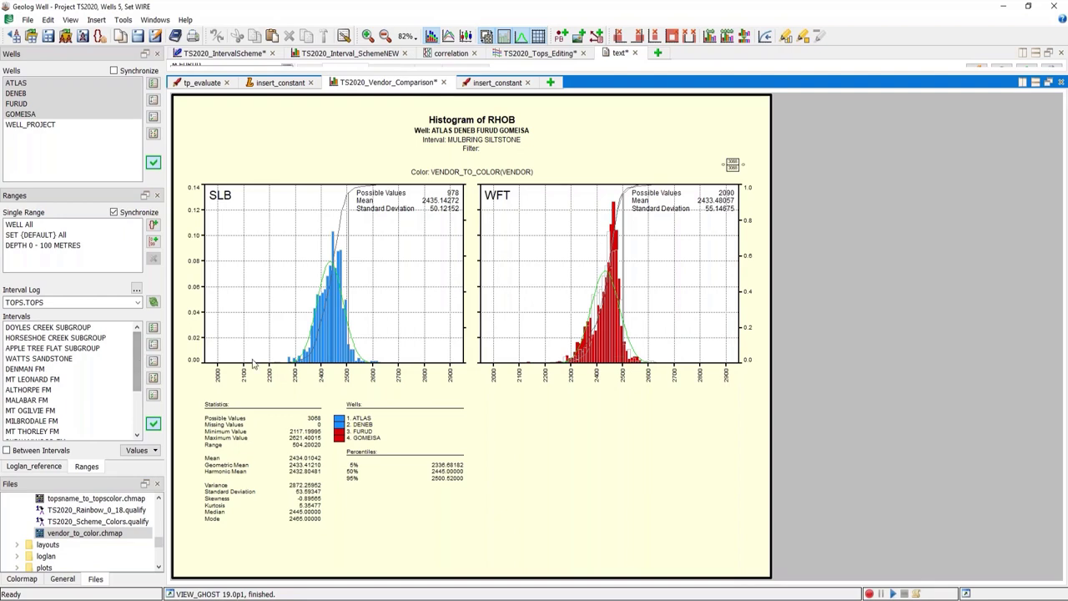
Step: Return to the insert_constant launcher, shrink its pane and show the Loglan_reference list
left_click(505, 83)
double_click(582, 81)
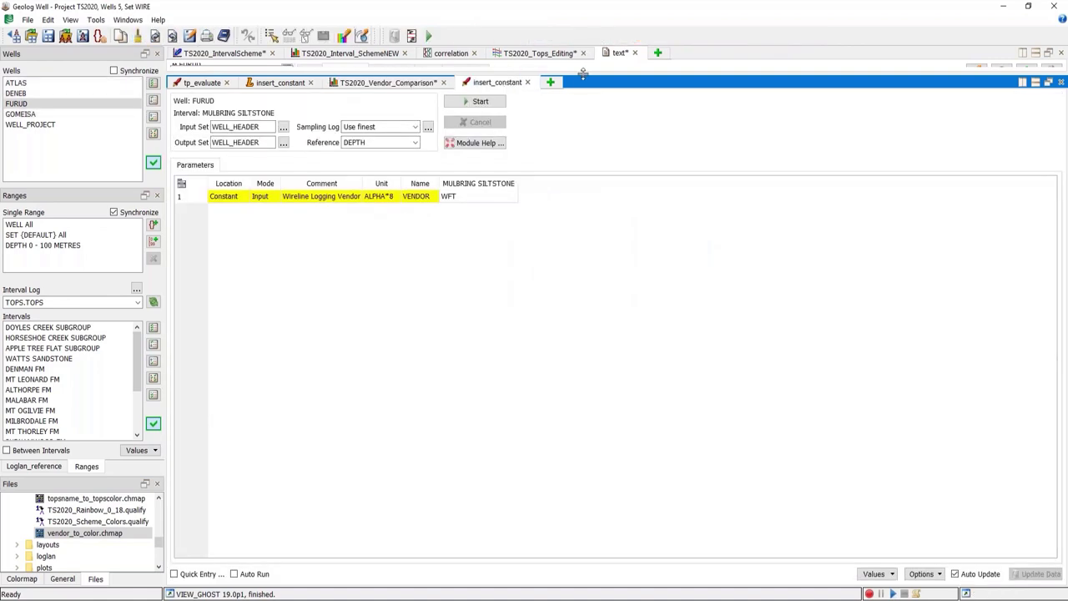
left_click(47, 470)
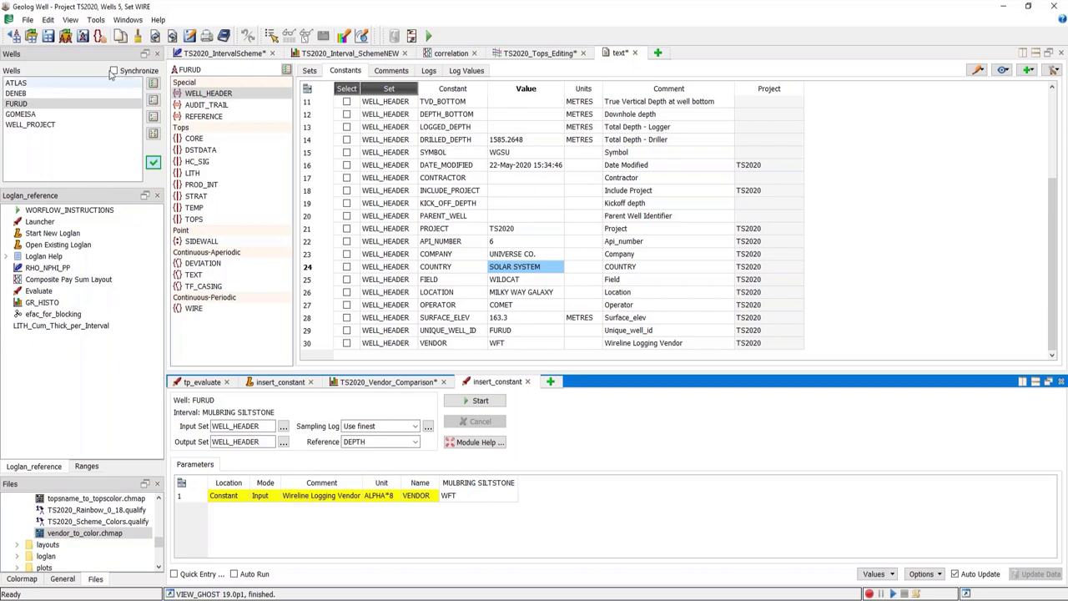
Step: Find the Custom Menu entry among the available new view types and close the list without creating a view
left_click(29, 20)
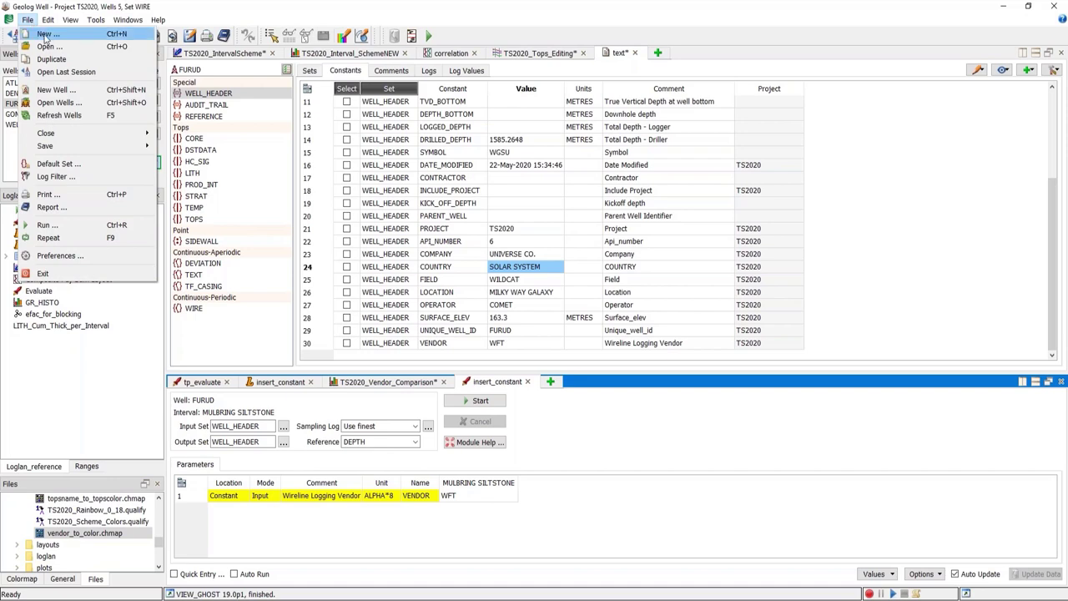
left_click(47, 35)
left_click_drag(594, 272, 596, 360)
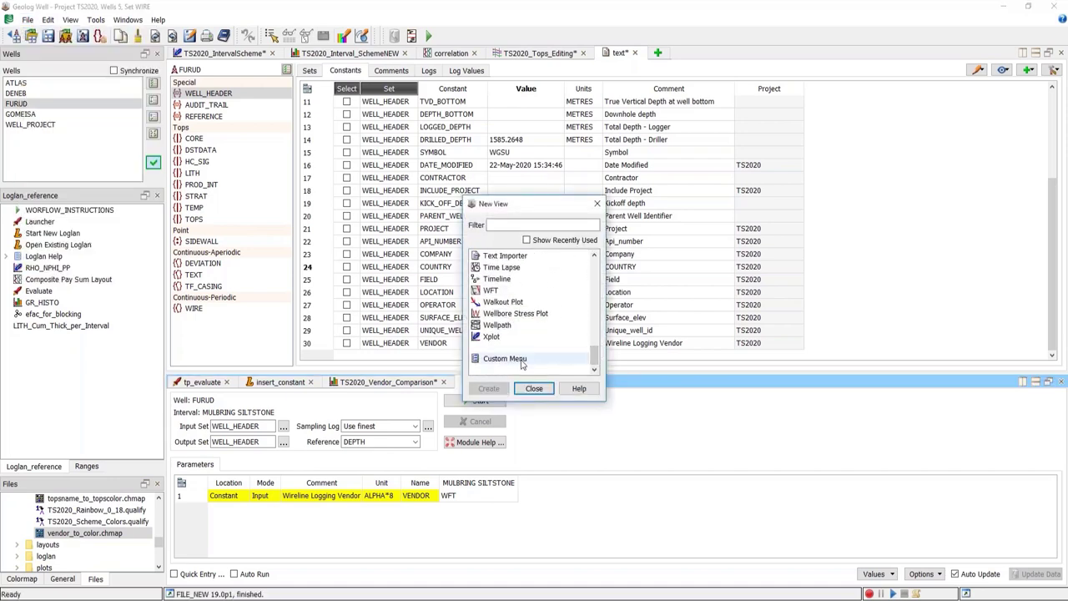
left_click(597, 204)
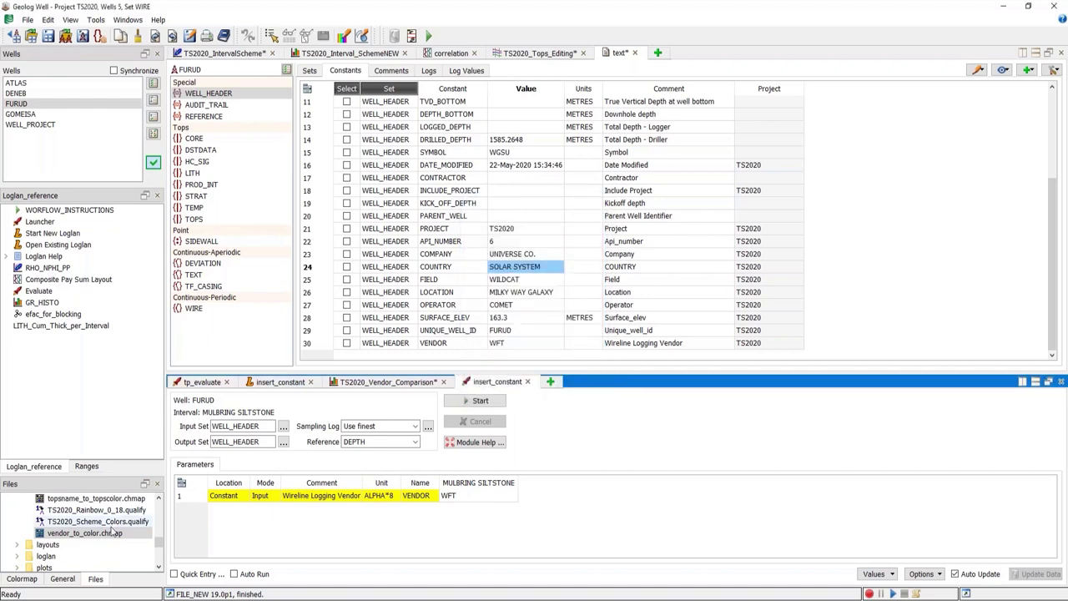
Step: Locate the app-defaults folder in the project files and look inside it
scroll(54, 518, "up", 10)
left_click(54, 510)
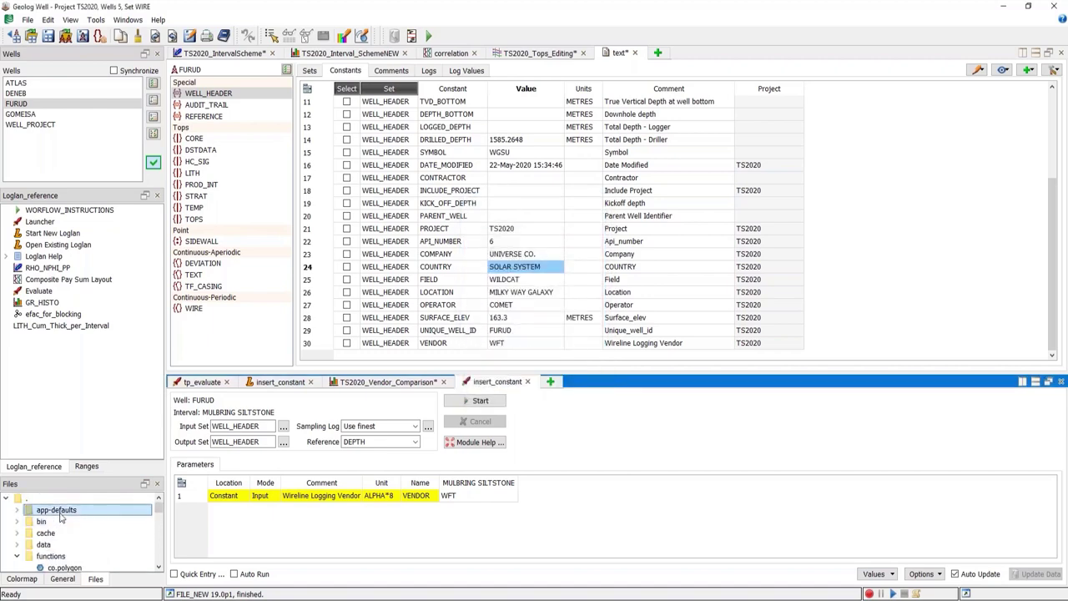
left_click(18, 510)
left_click(17, 510)
left_click(92, 372)
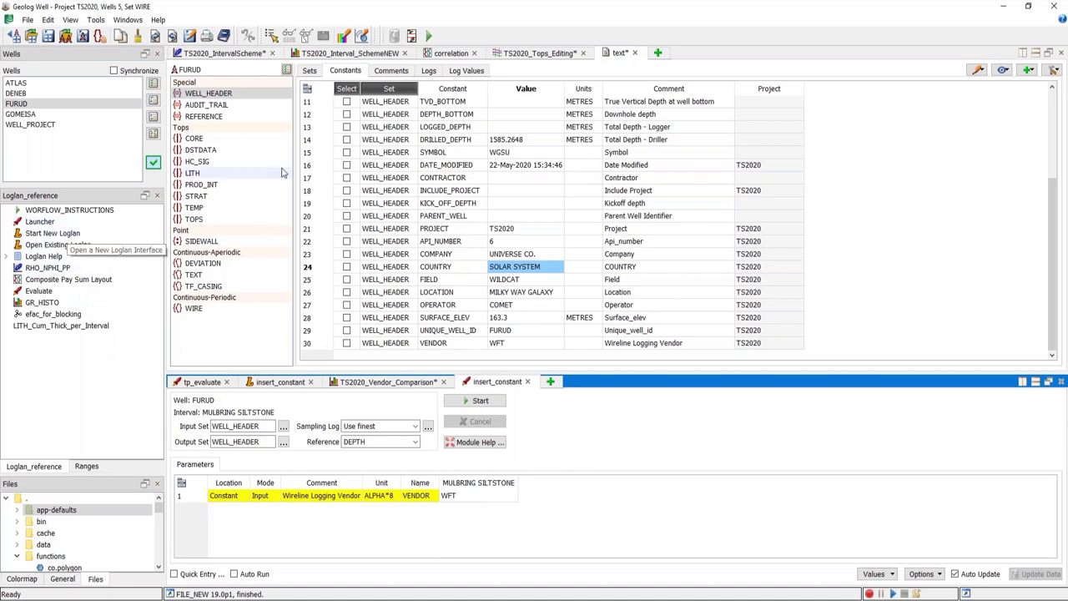
Step: View the WORFLOW_INSTRUCTIONS text from the Loglan_reference list and locate its file in the project's data folder
left_click(659, 52)
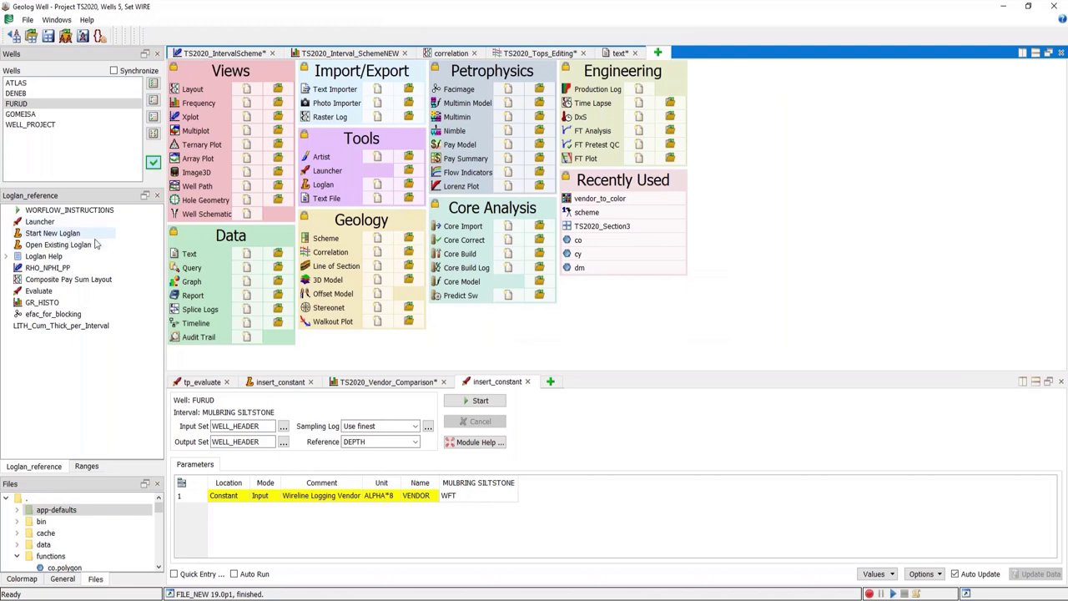
double_click(43, 211)
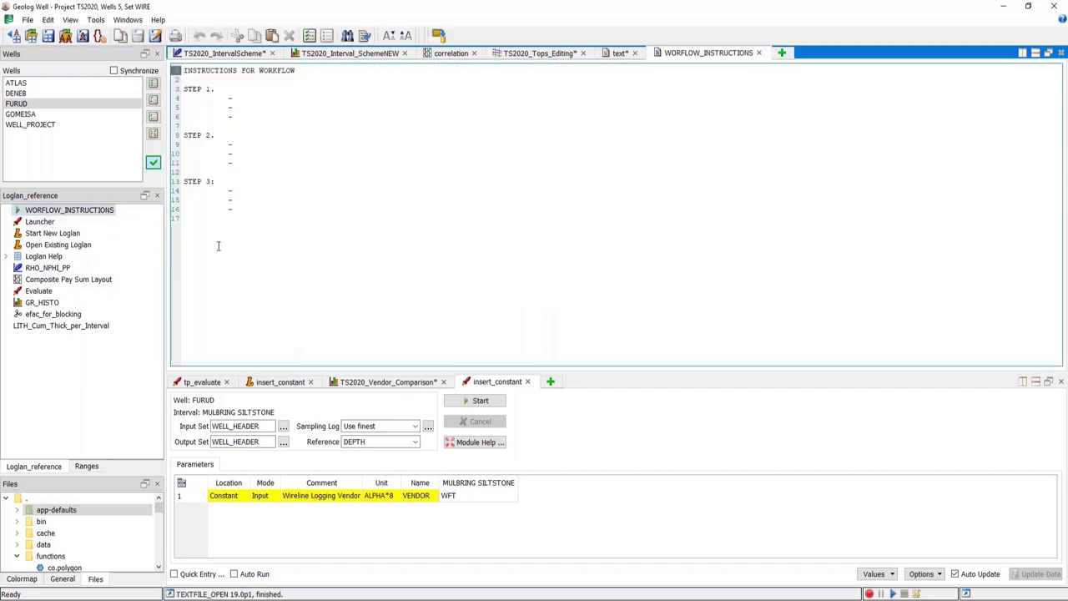
left_click(17, 544)
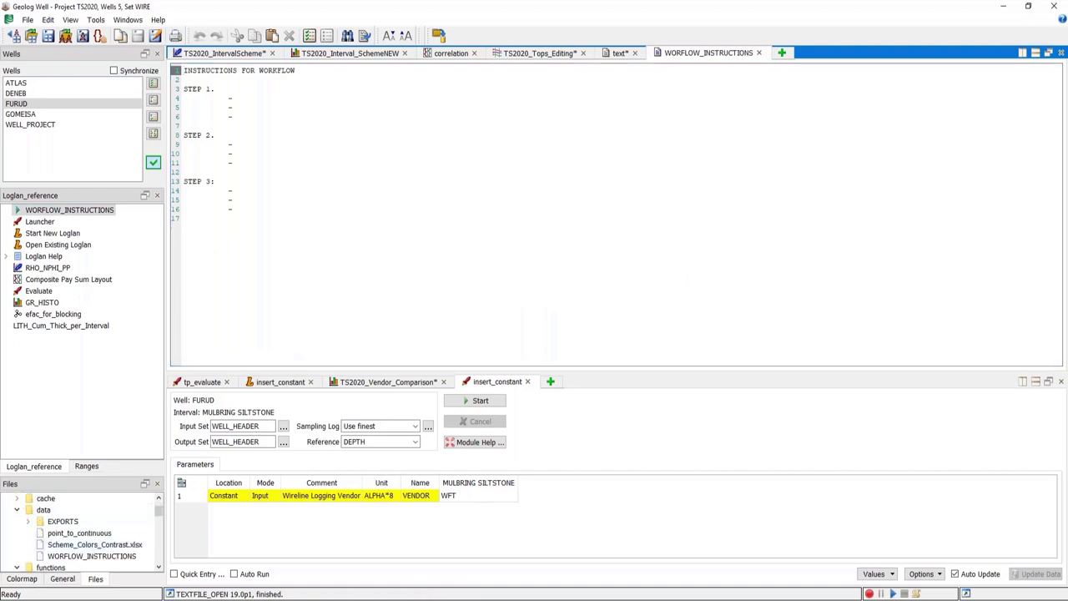
scroll(111, 524, "down", 1)
left_click(112, 524)
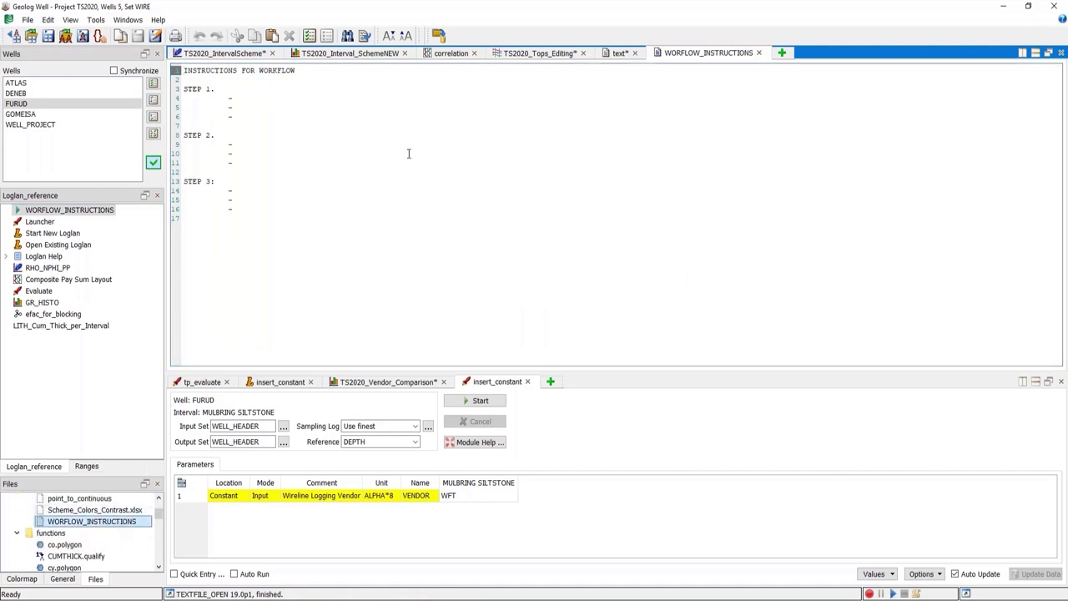
left_click(759, 52)
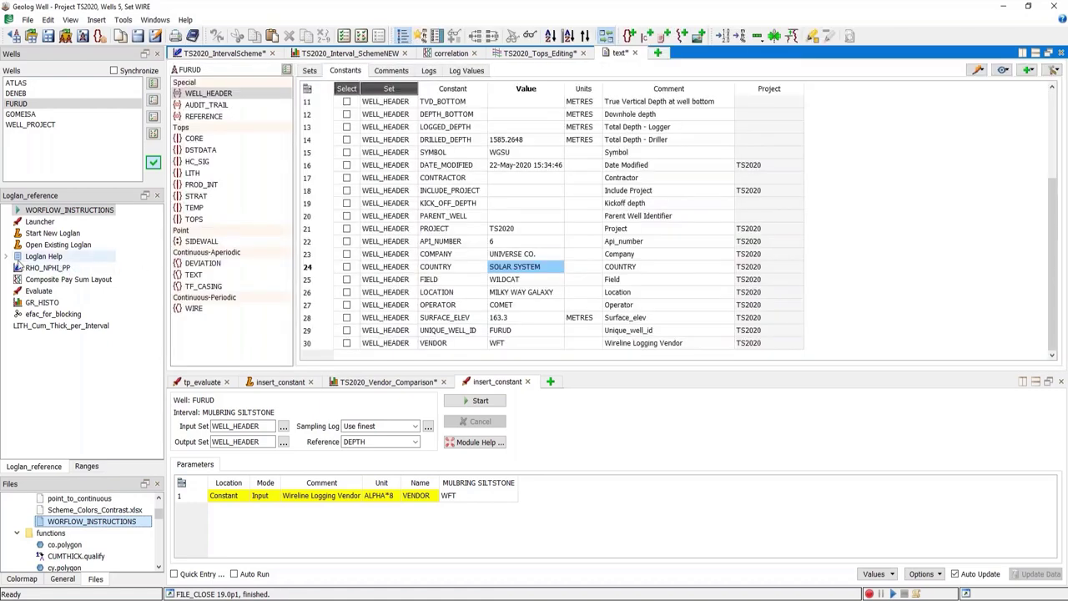
Step: Inspect the full command of the loglan_10_markdown_hc entry under Loglan Help and return to the insert_constant launcher without changing it
left_click(7, 258)
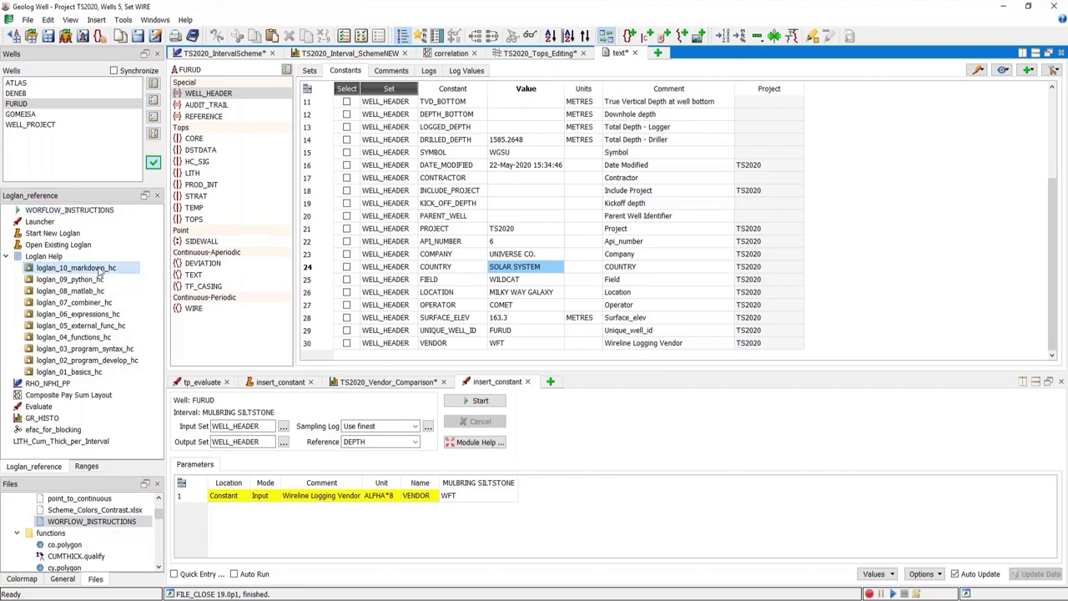
right_click(99, 268)
left_click(134, 329)
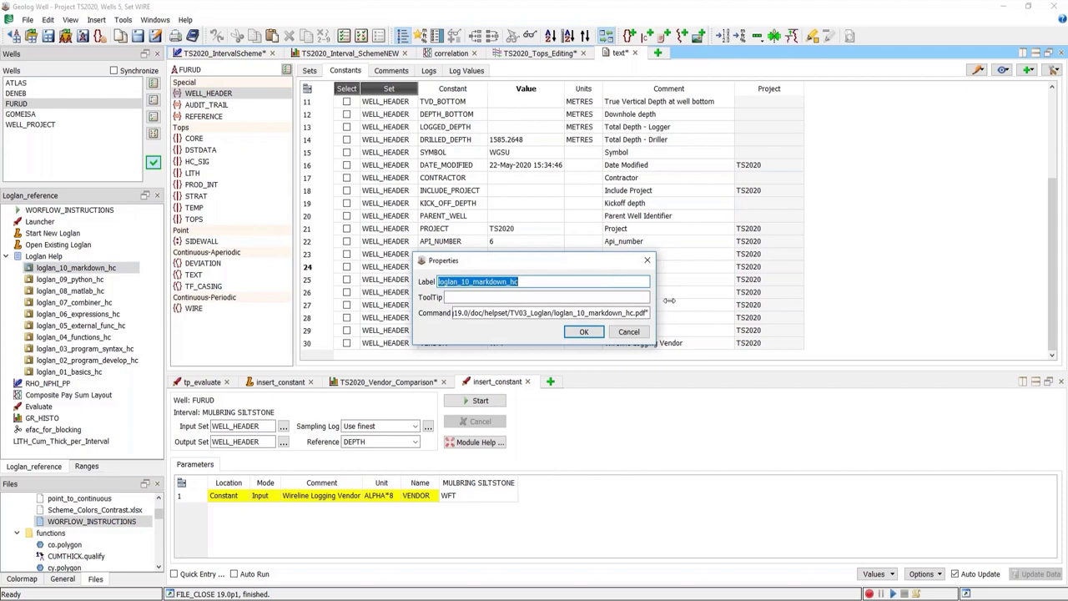
left_click_drag(655, 304, 454, 314)
left_click(835, 313)
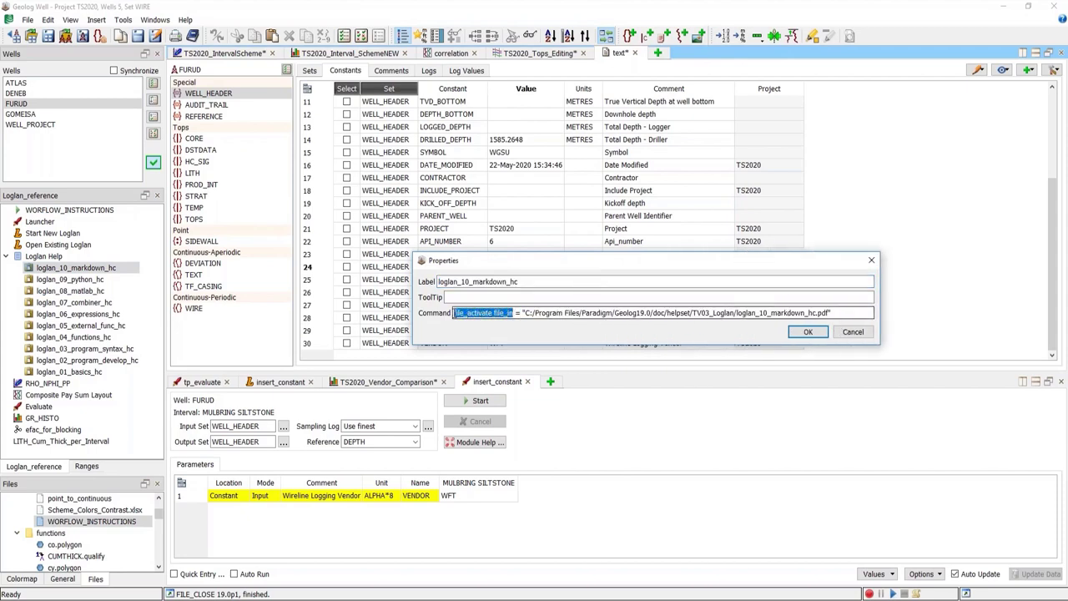
left_click(853, 331)
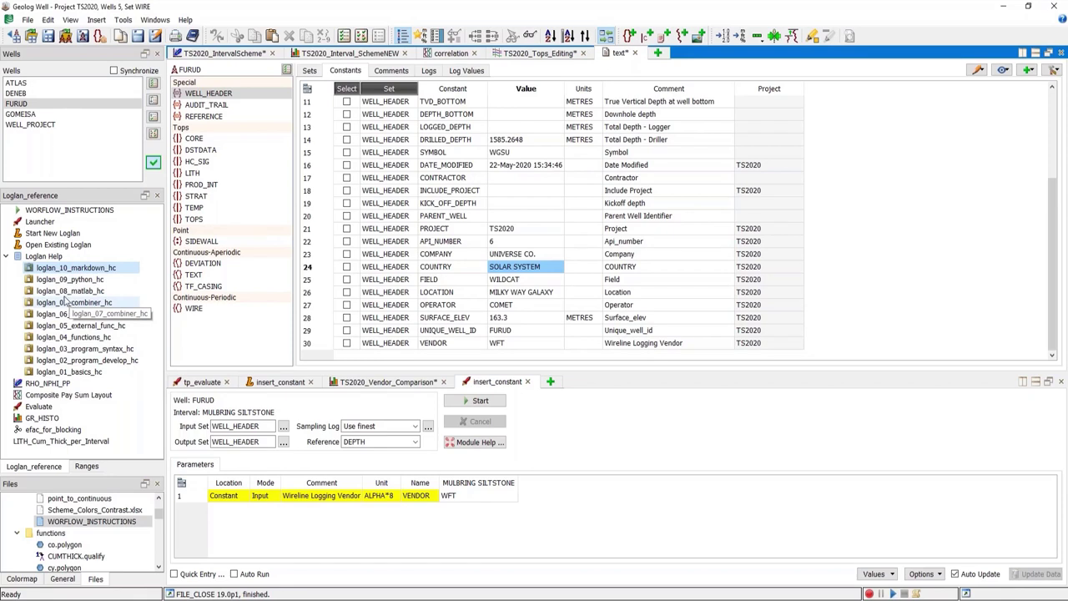
left_click(7, 256)
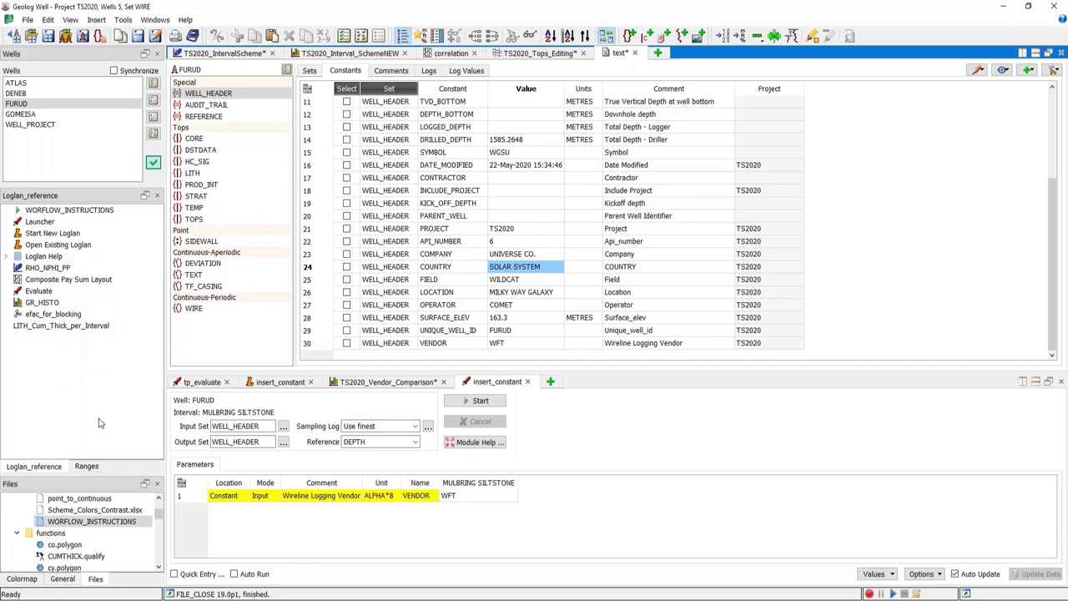
left_click(713, 442)
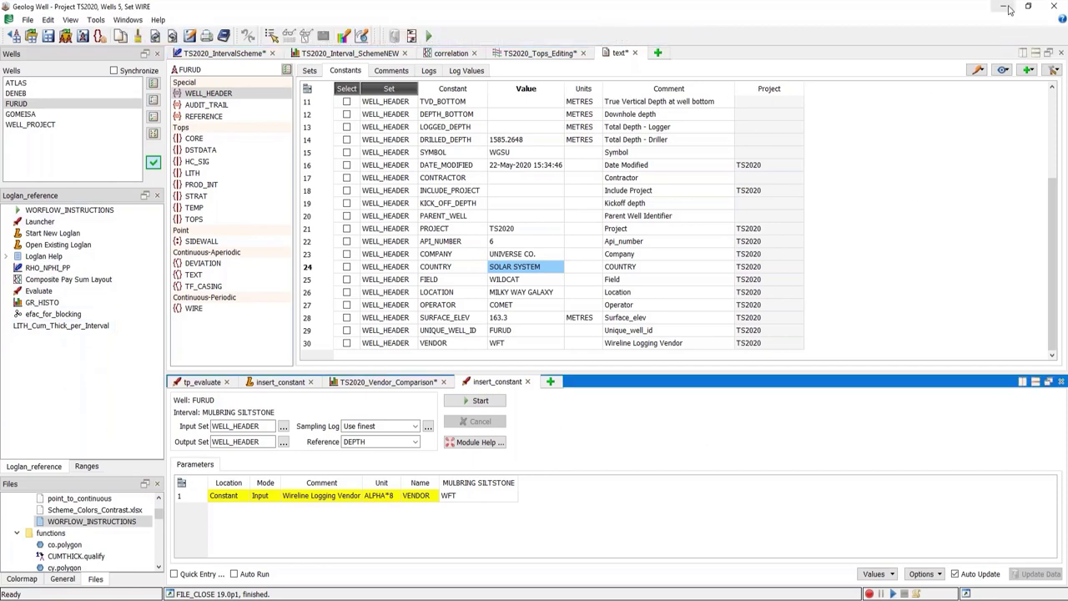